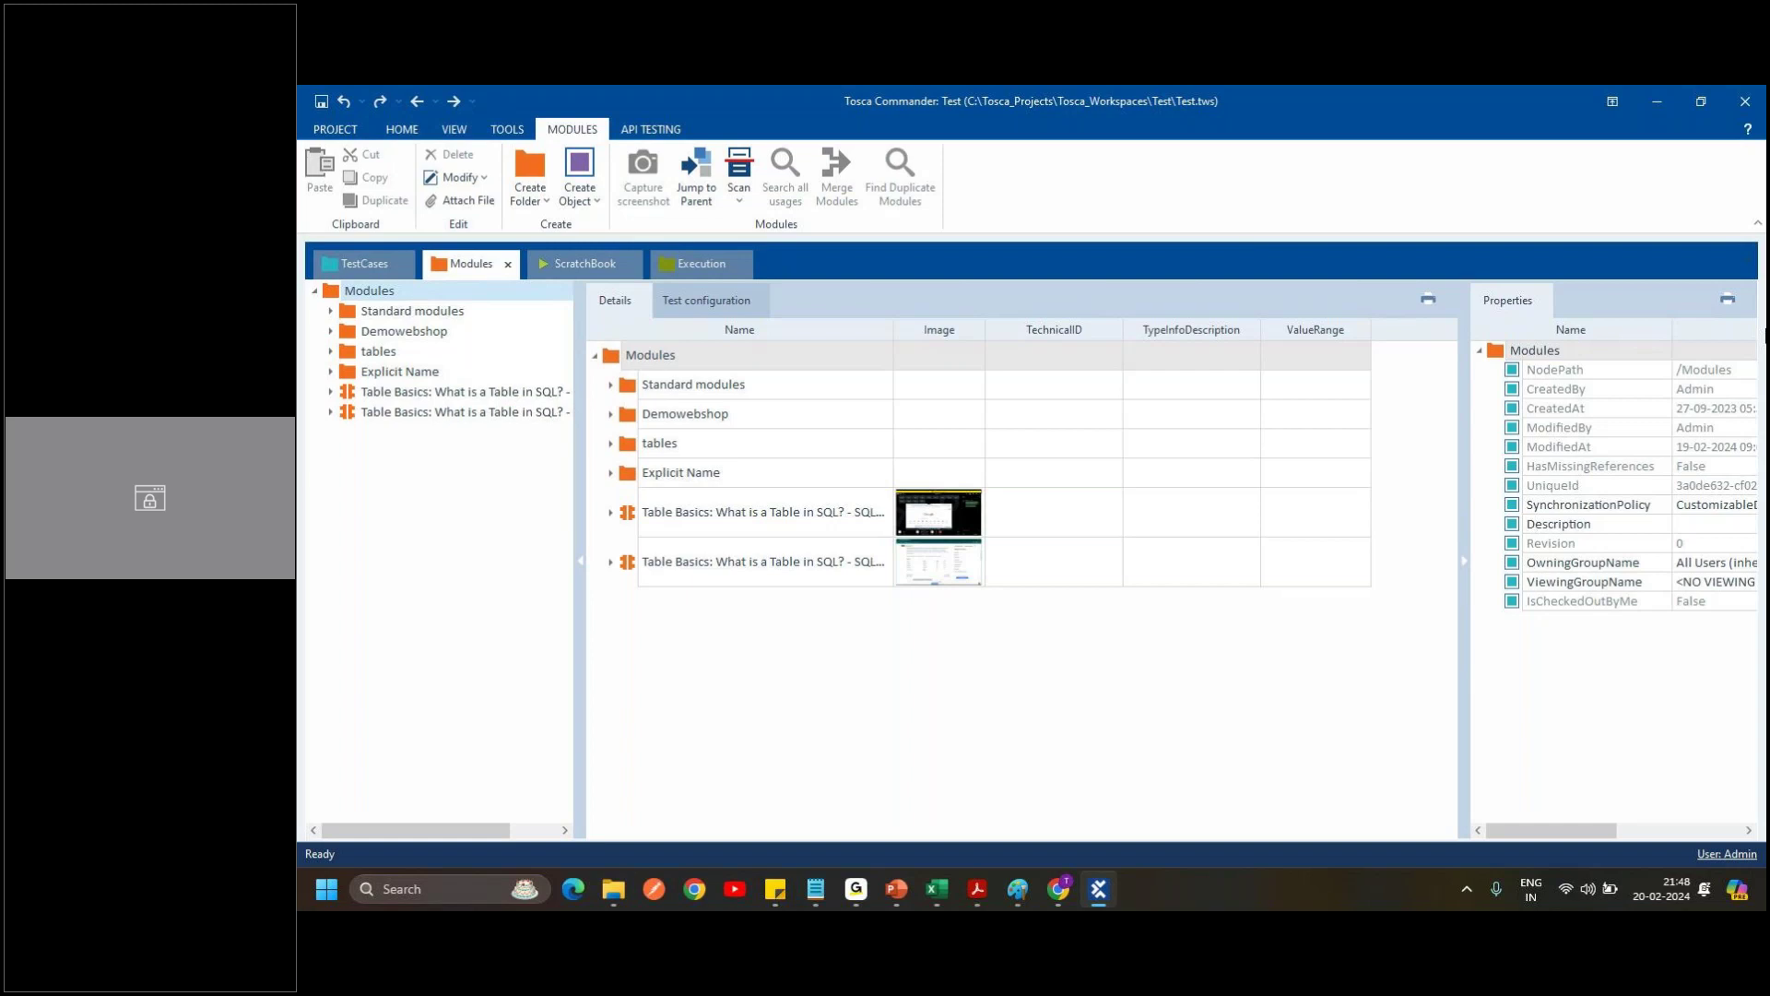
# Switch to Chrome to view the Demo Web Shop home page and return to Tosca Commander.
pyautogui.click(1047, 893)
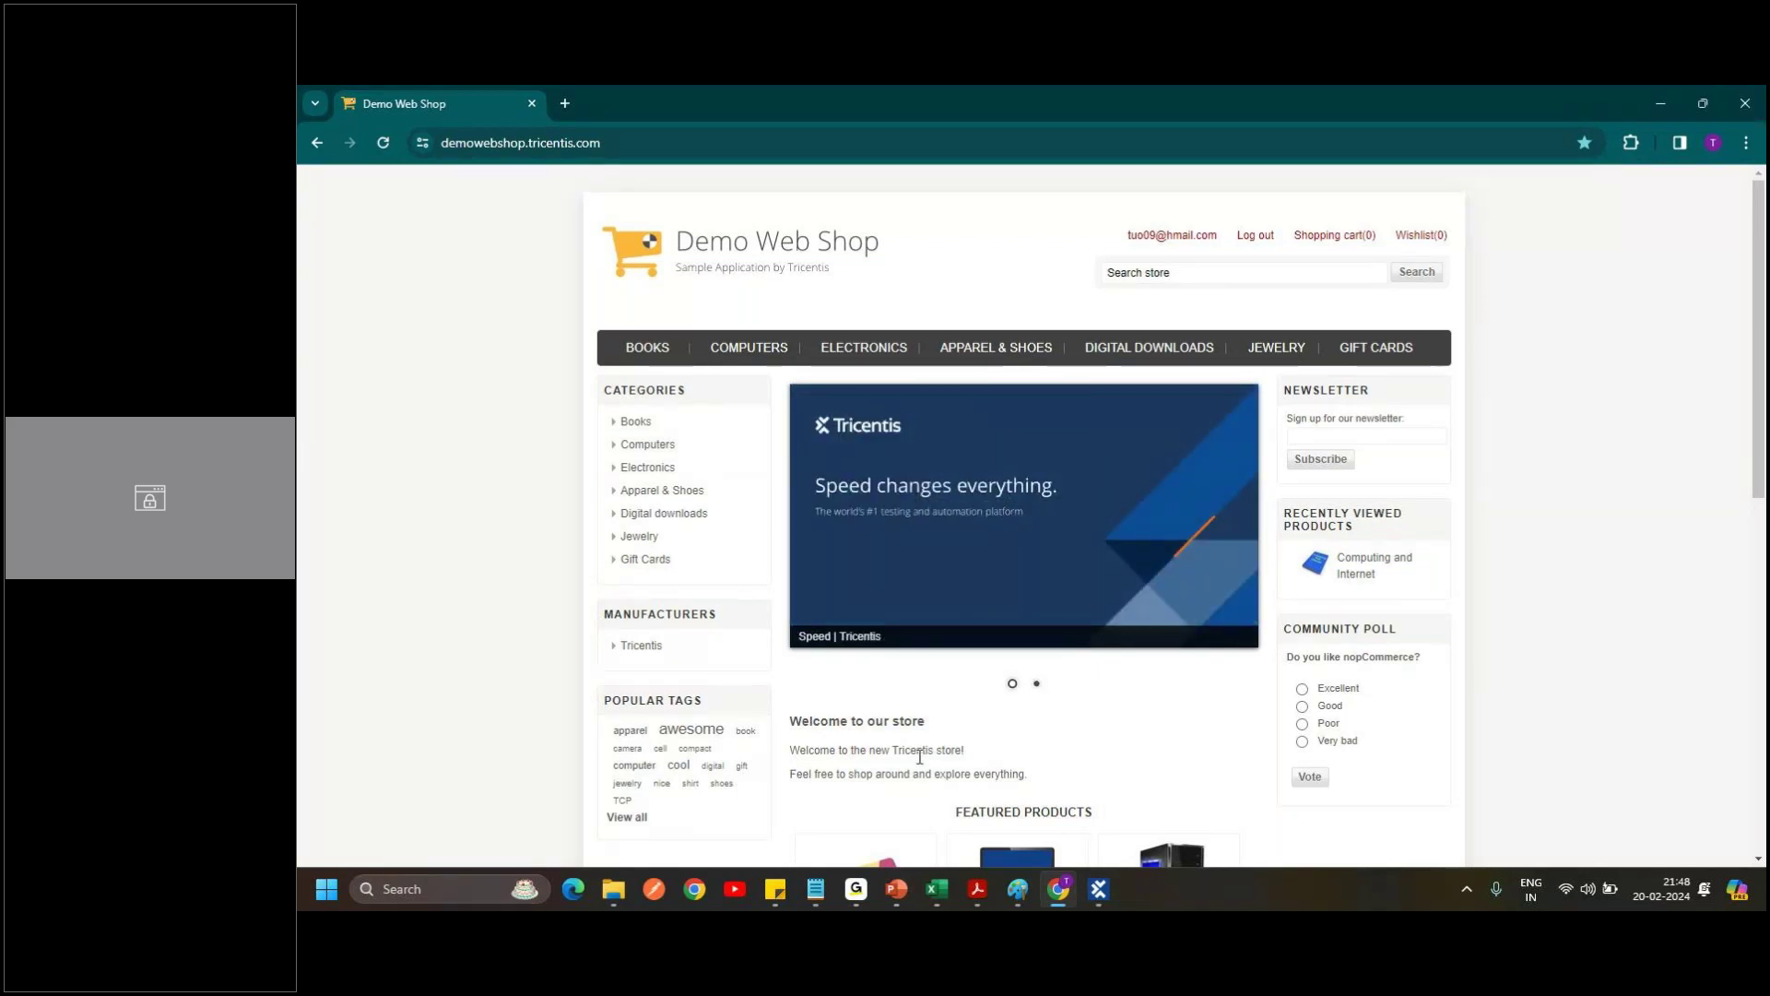
pyautogui.click(1098, 889)
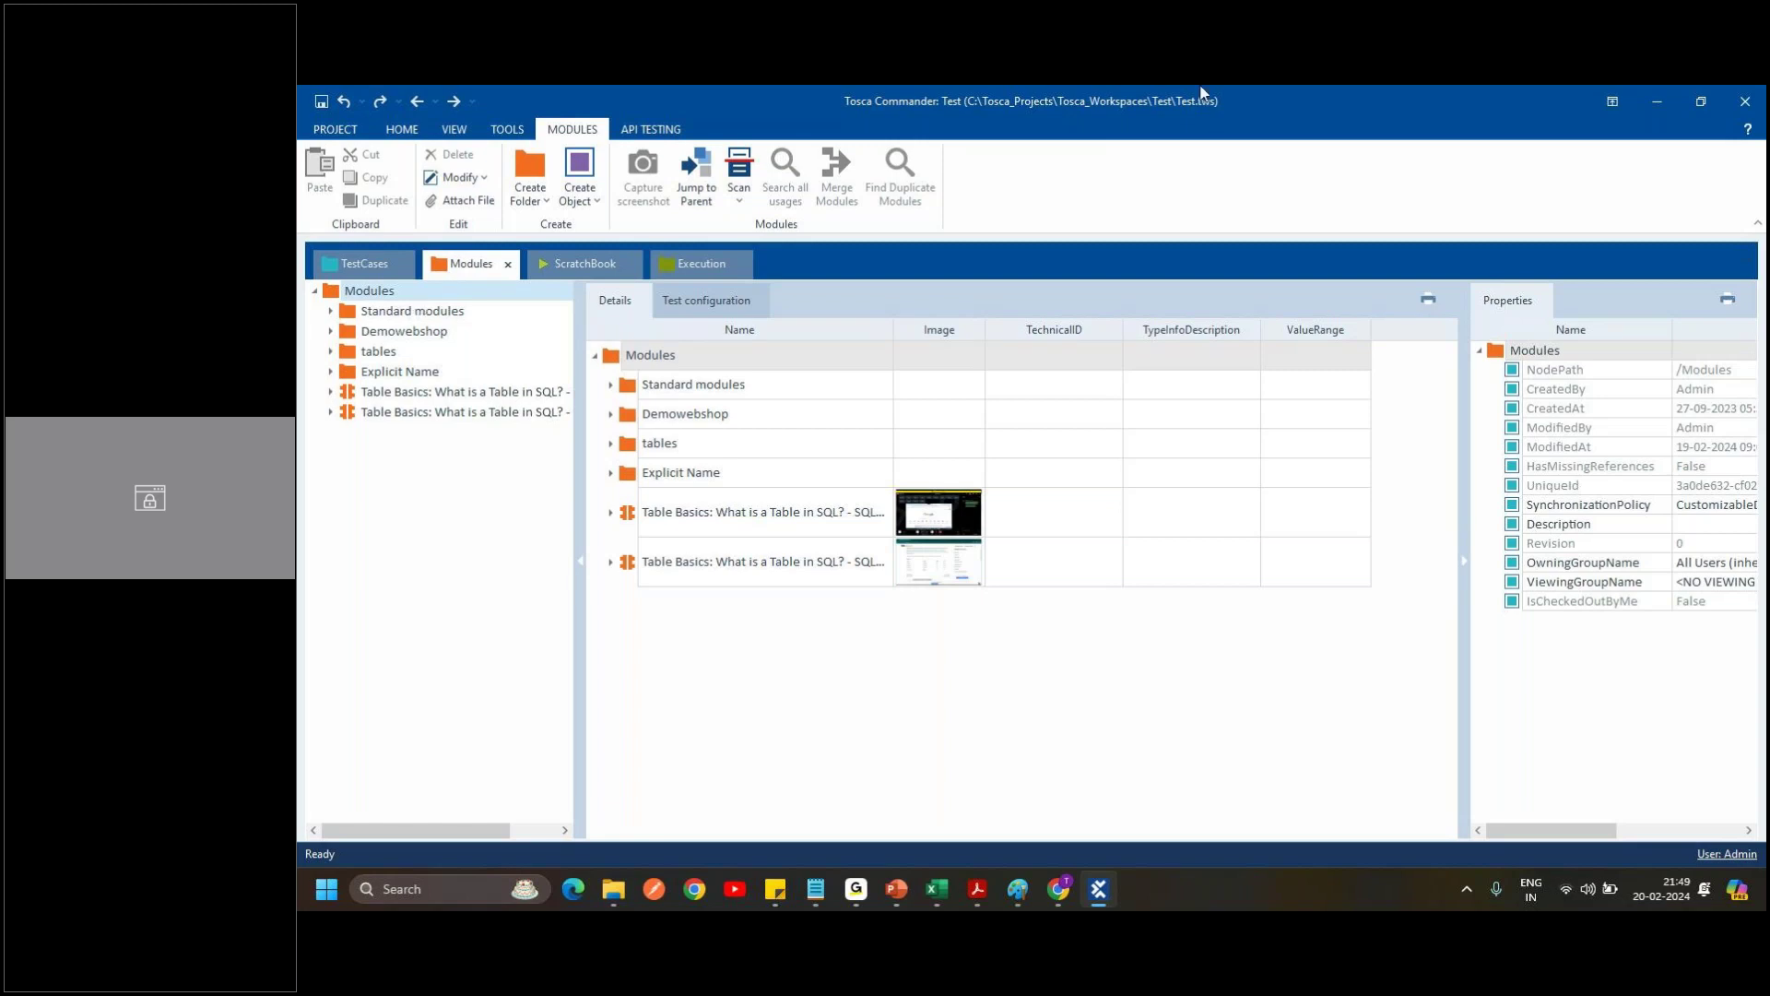
# Examine the engine folders under TBox XEngines in Standard modules, such as Examples, Parameter Data, Html, JSON, Sap and TextStream.
pyautogui.click(330, 312)
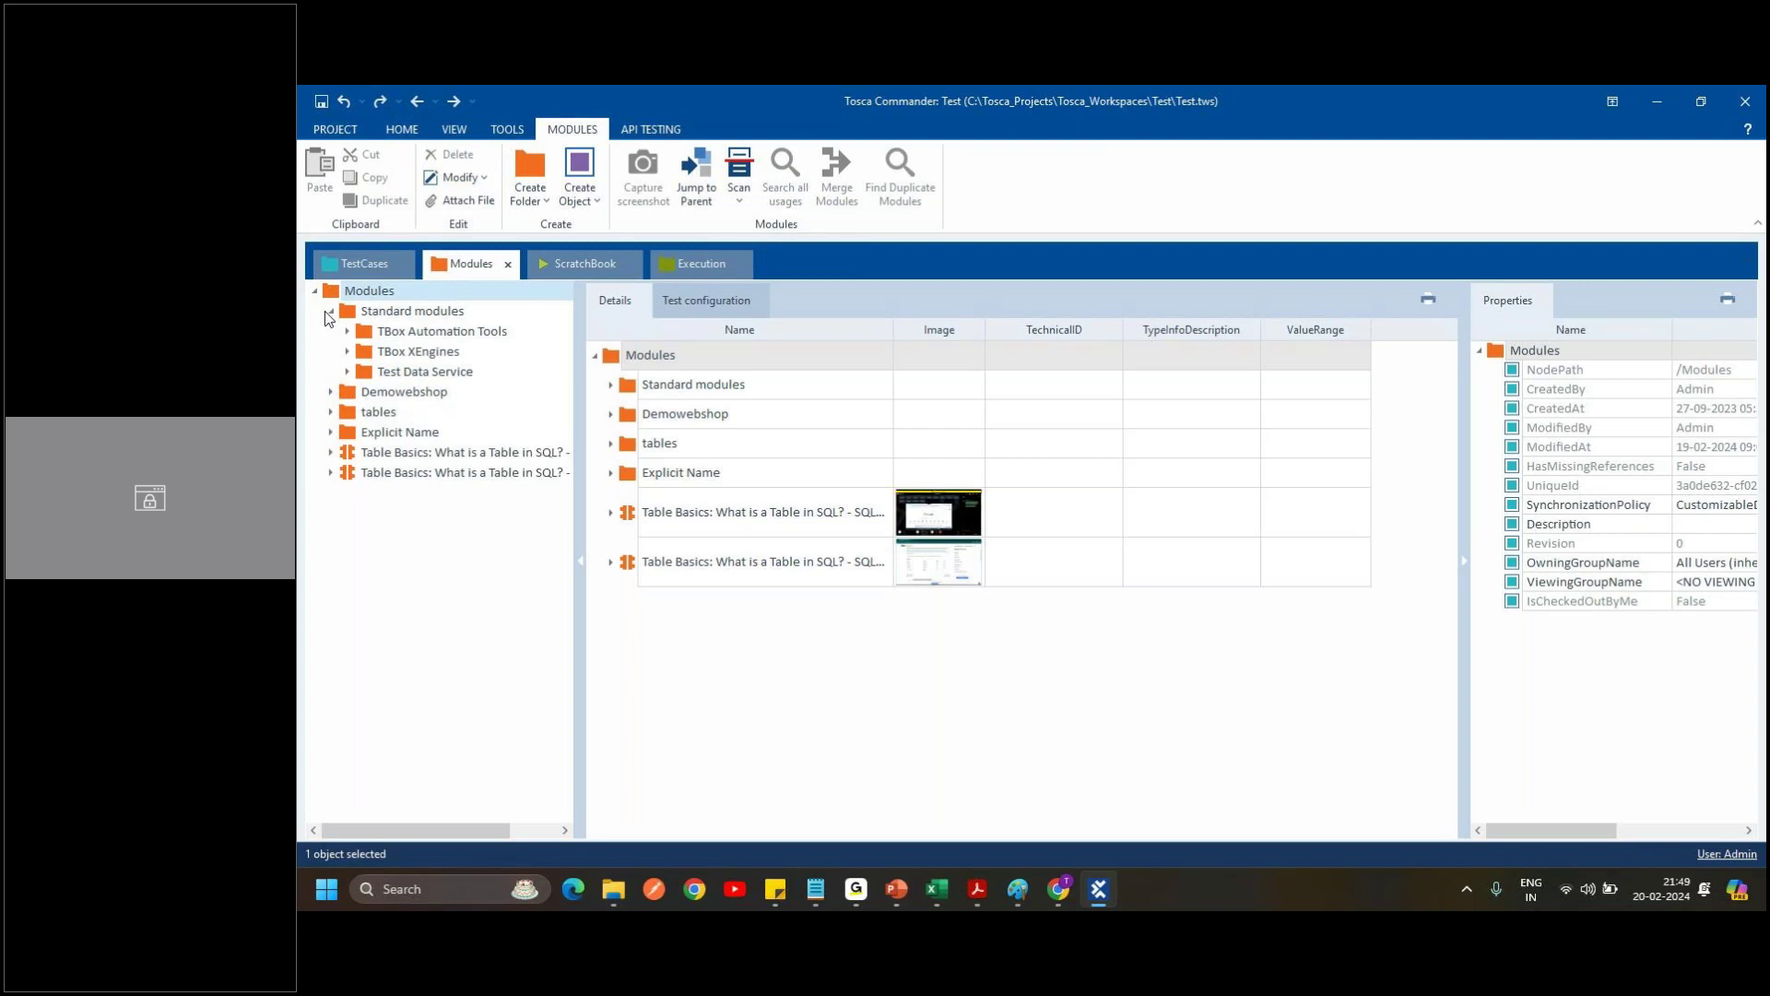
pyautogui.click(347, 352)
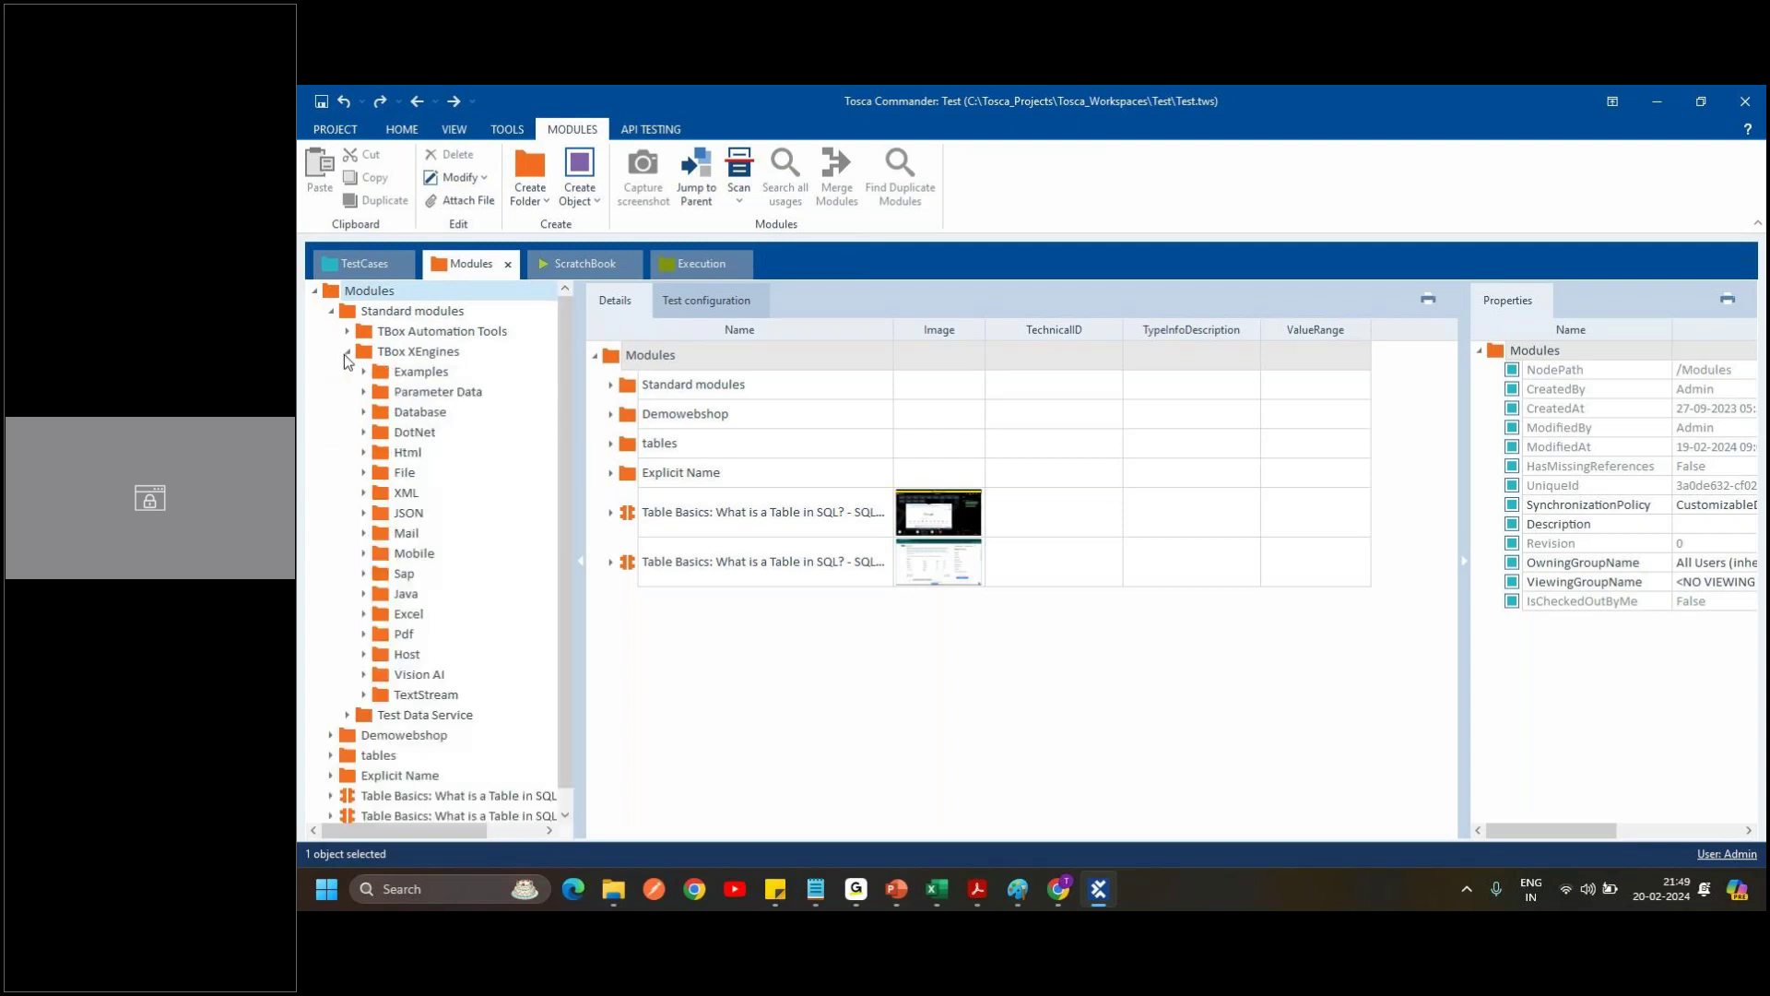
pyautogui.click(411, 373)
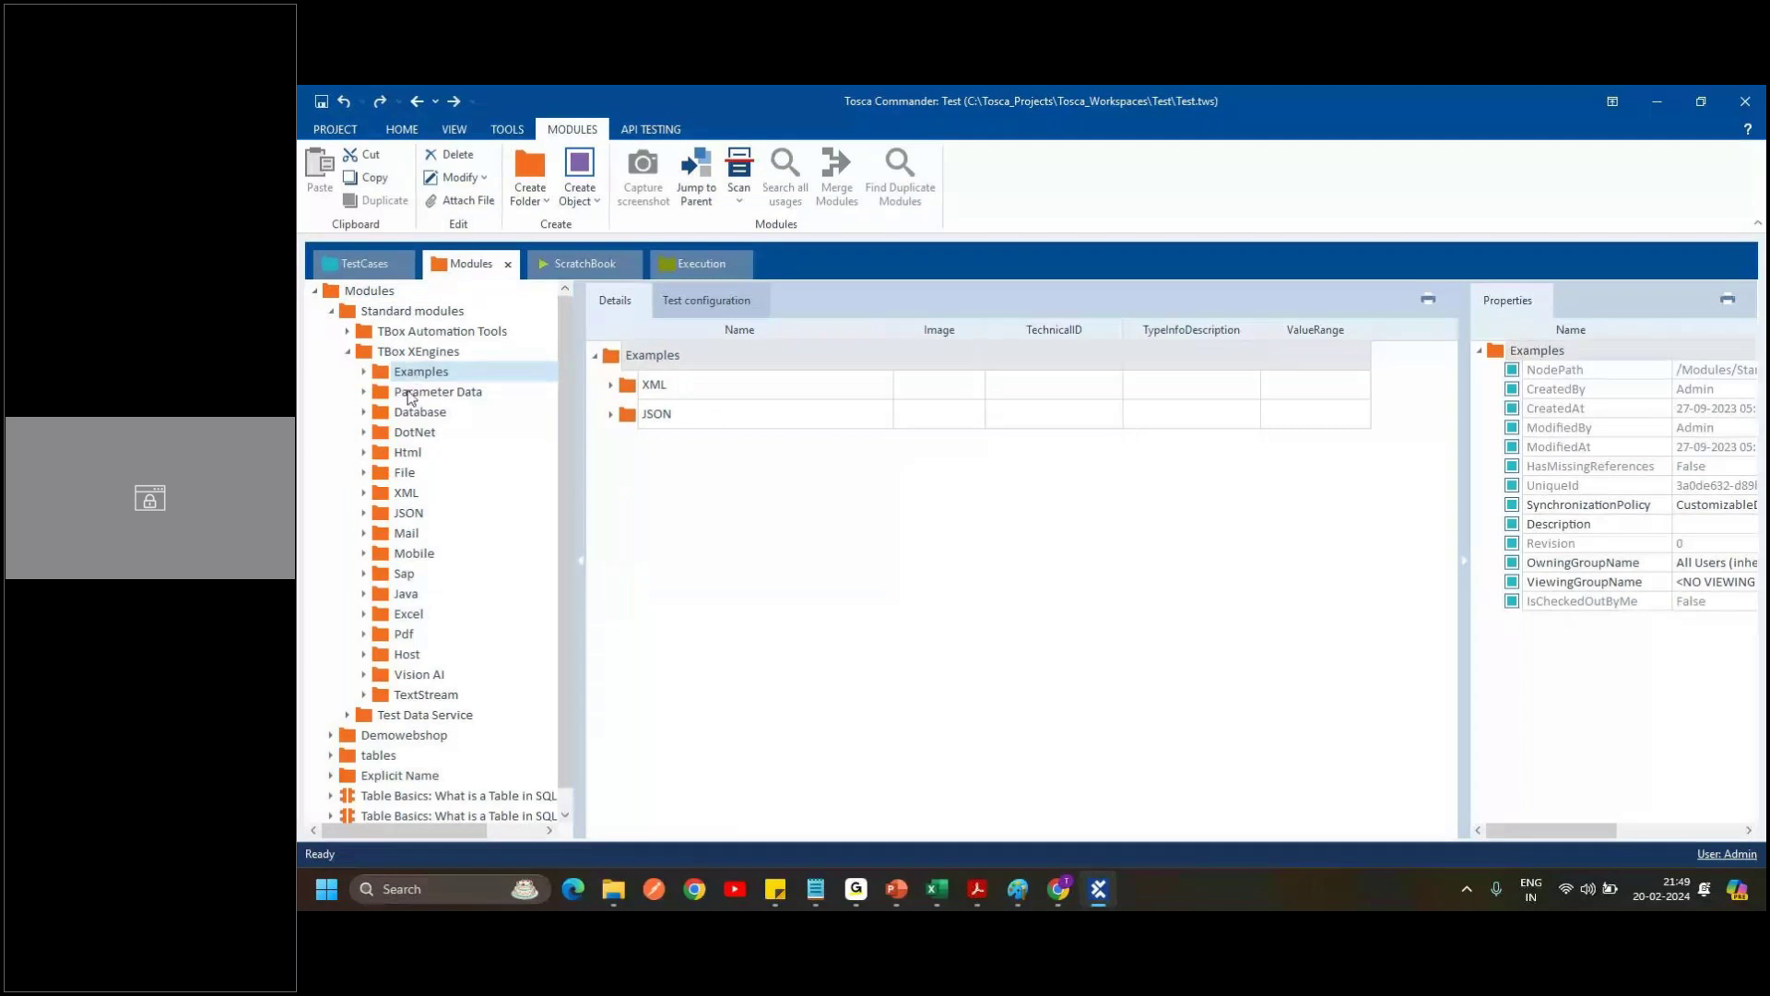
pyautogui.click(410, 395)
pyautogui.click(406, 452)
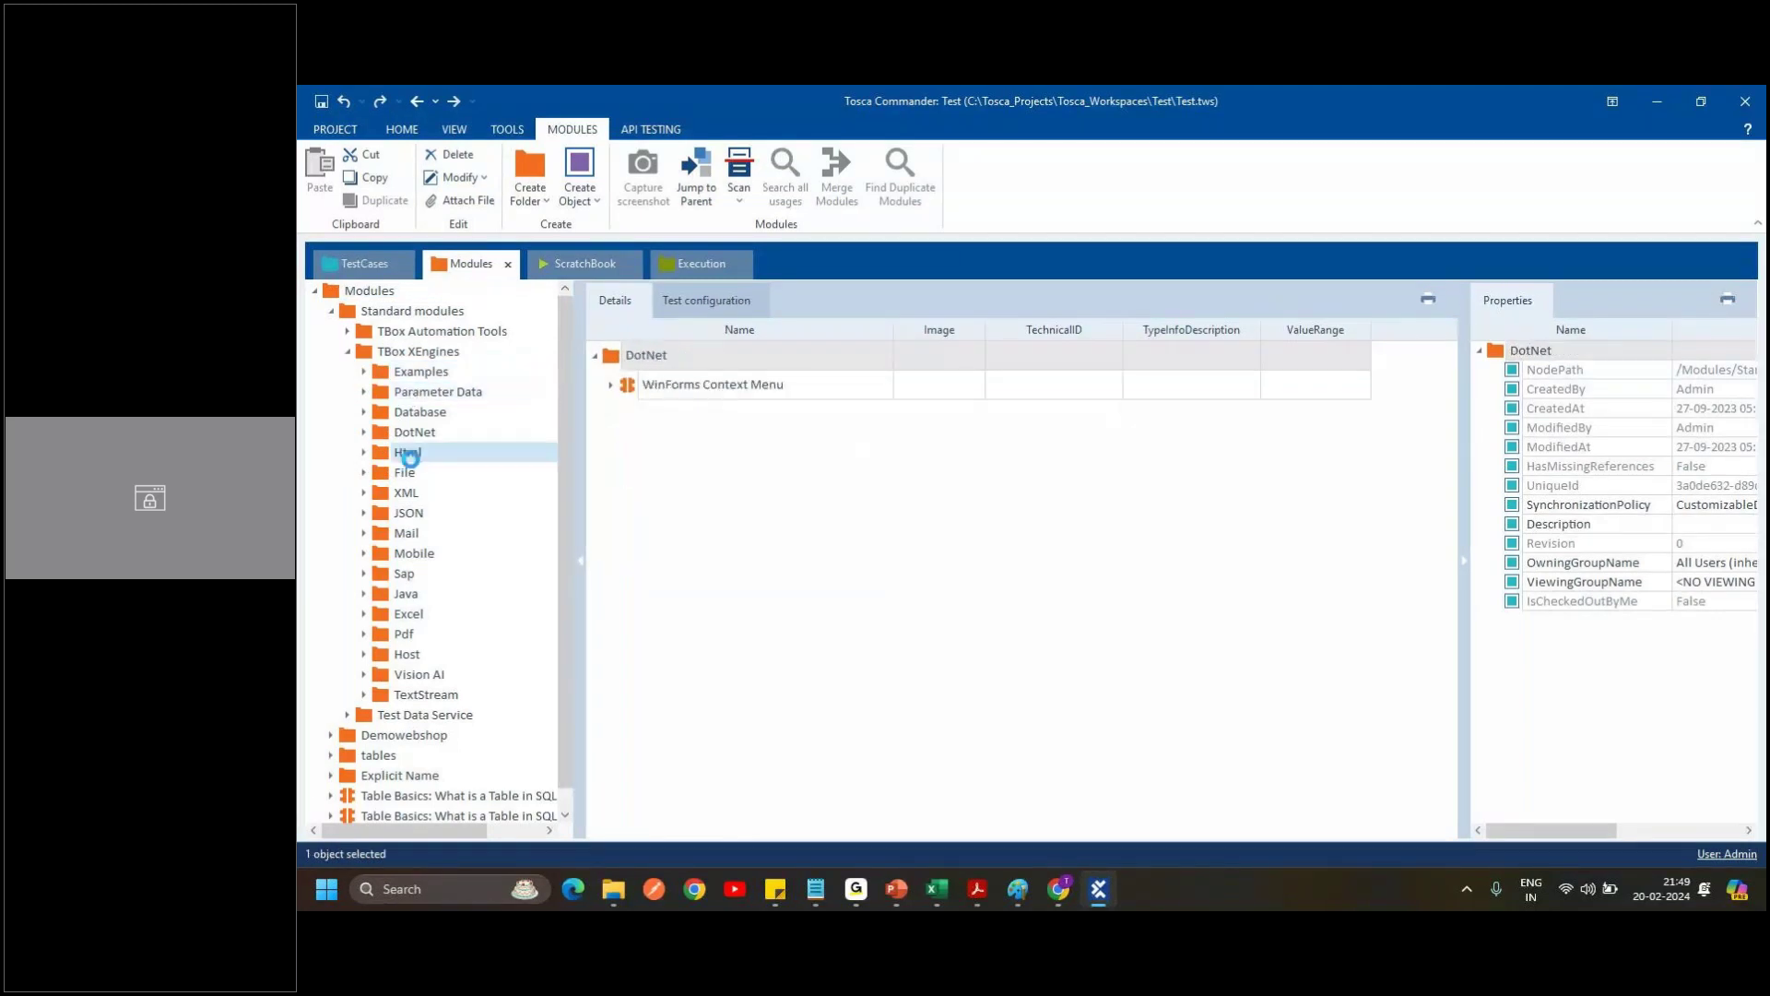
pyautogui.click(405, 473)
pyautogui.click(406, 494)
pyautogui.click(408, 514)
pyautogui.click(408, 574)
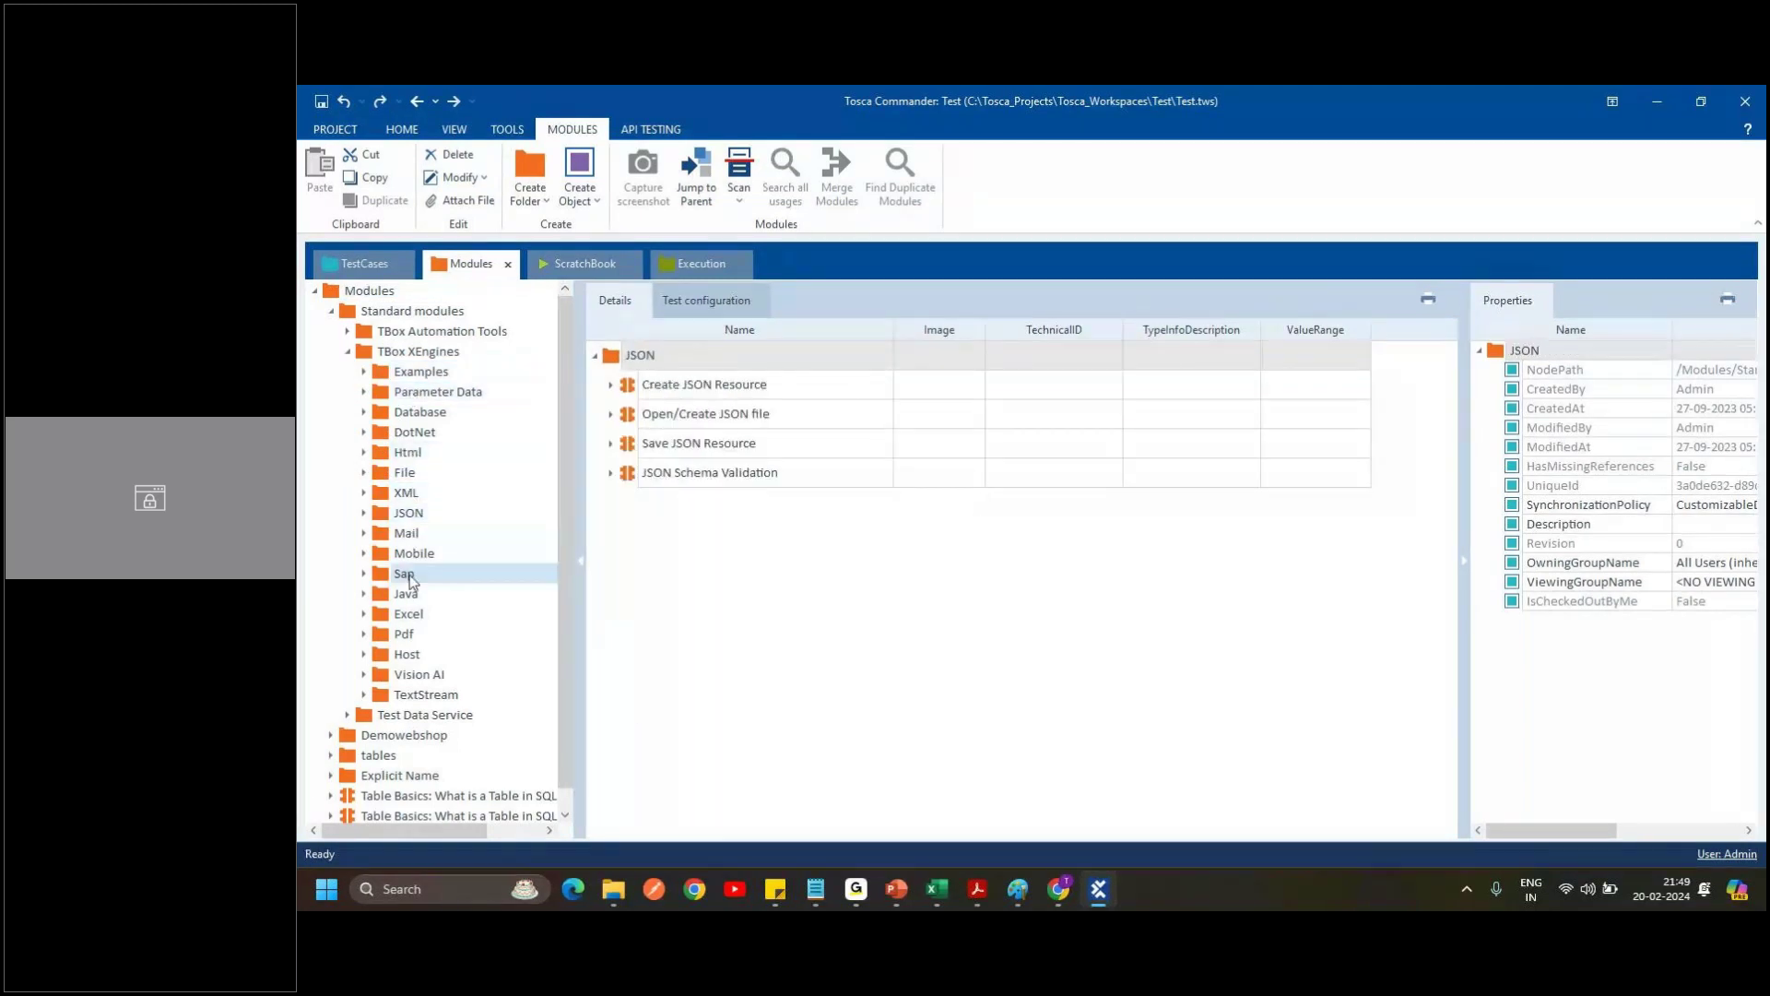
pyautogui.click(405, 694)
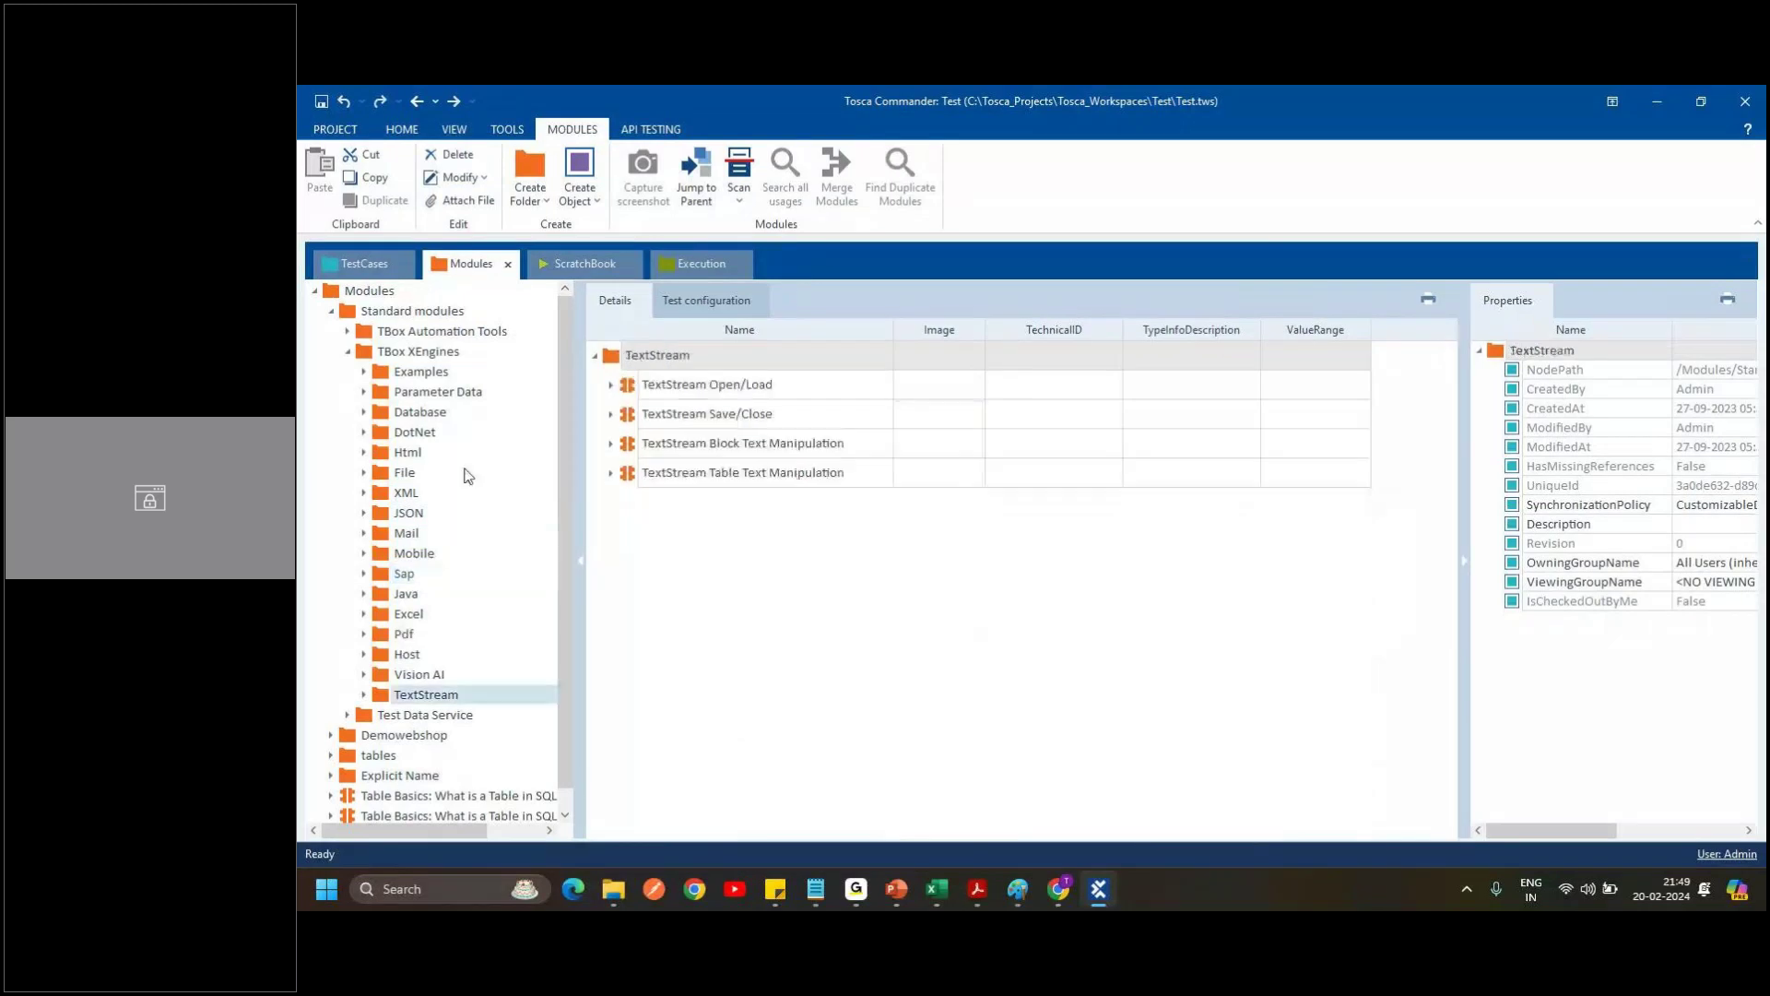
pyautogui.click(443, 373)
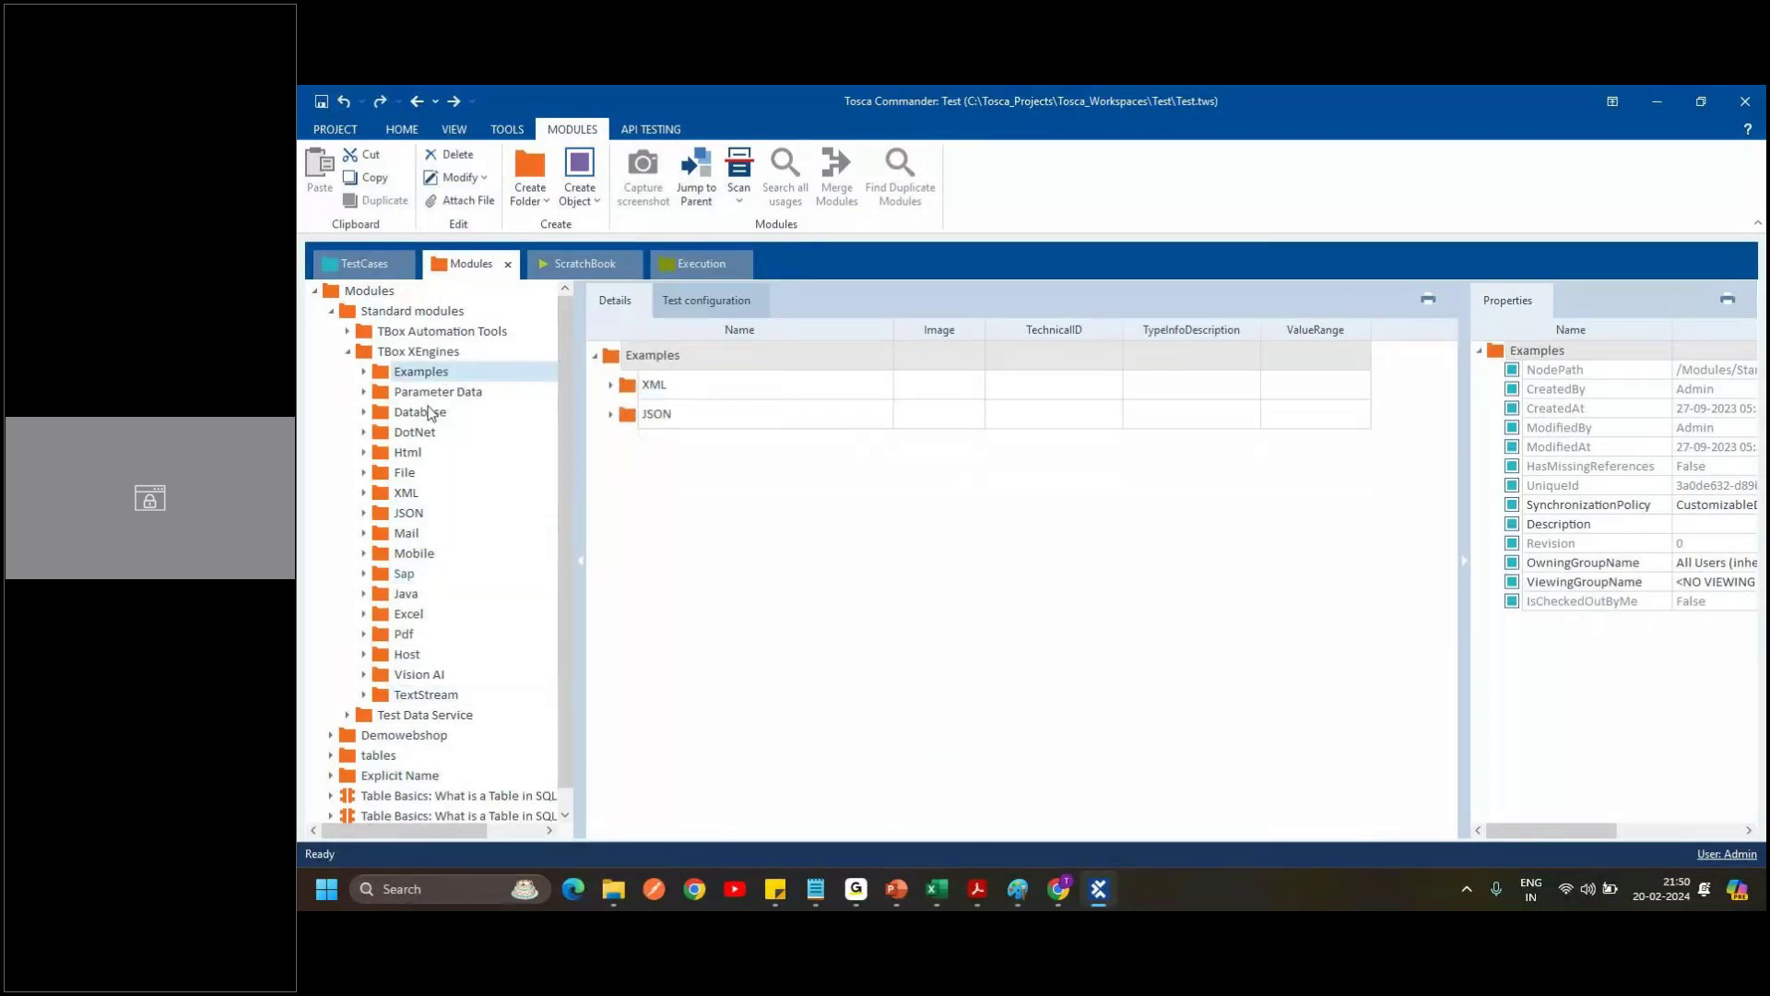
pyautogui.click(429, 393)
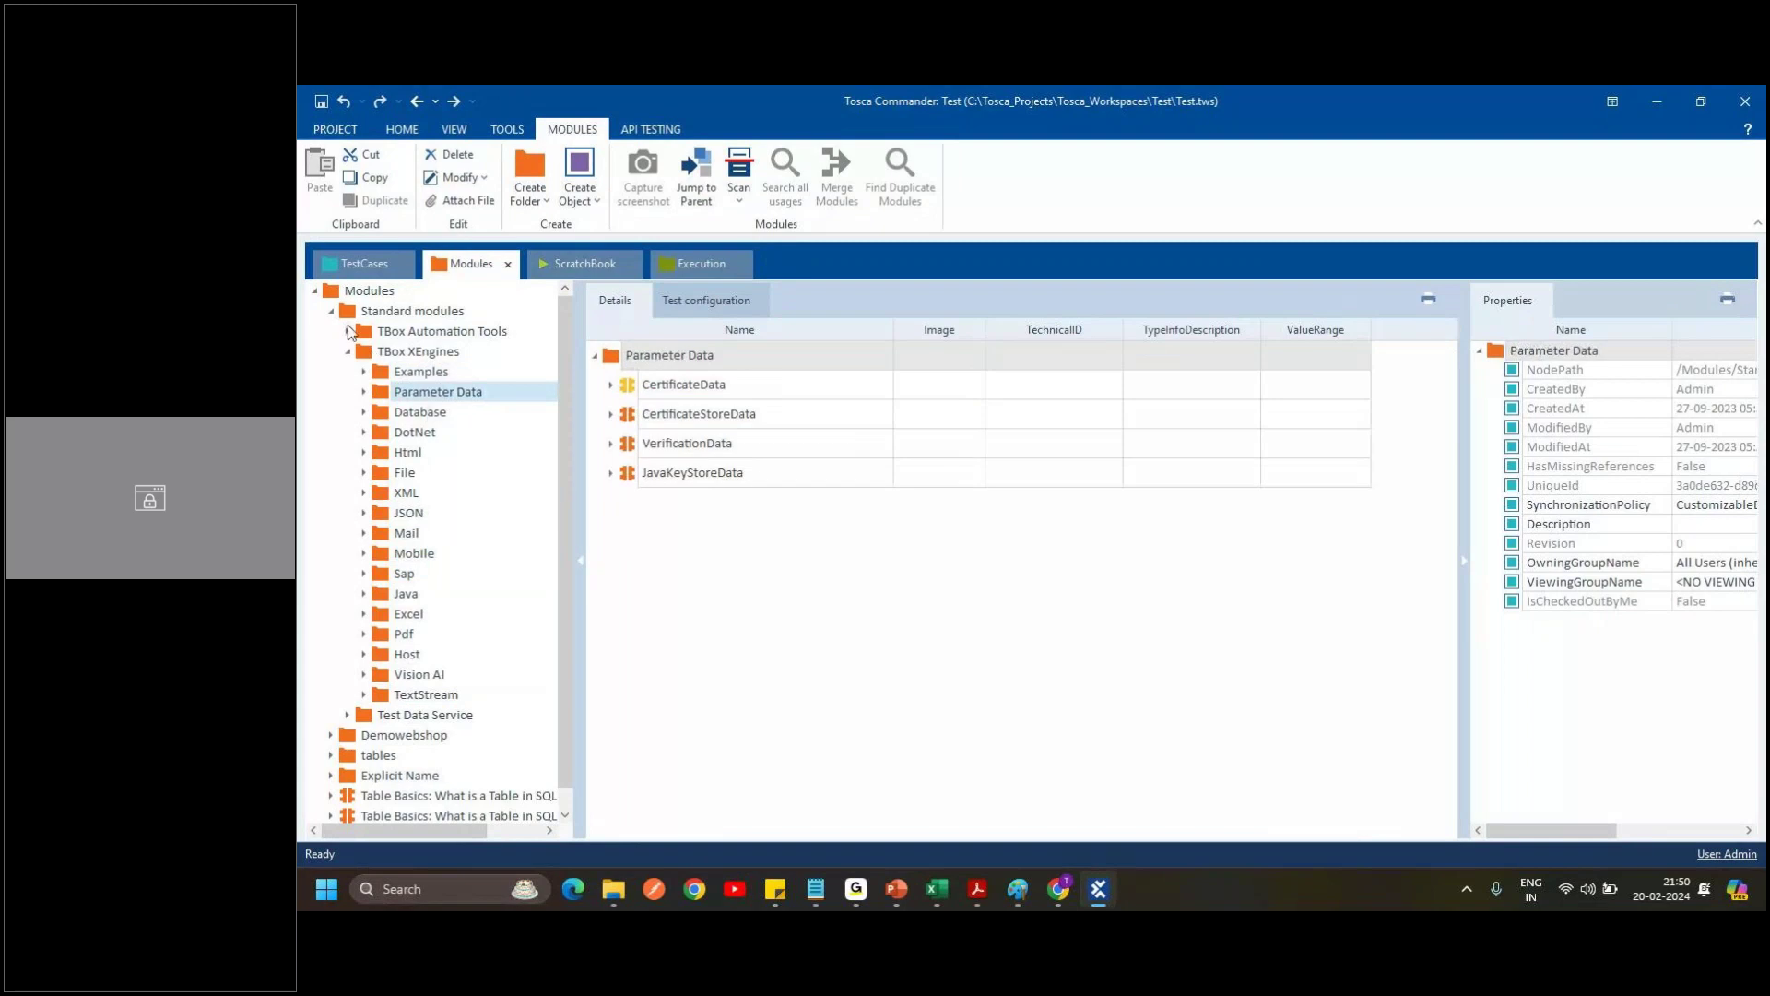
# Examine the module folders under TBox Automation Tools, from Basic Windows Operations and File Operations to Resource Handling, Selenium and Numeric Operations.
pyautogui.click(348, 332)
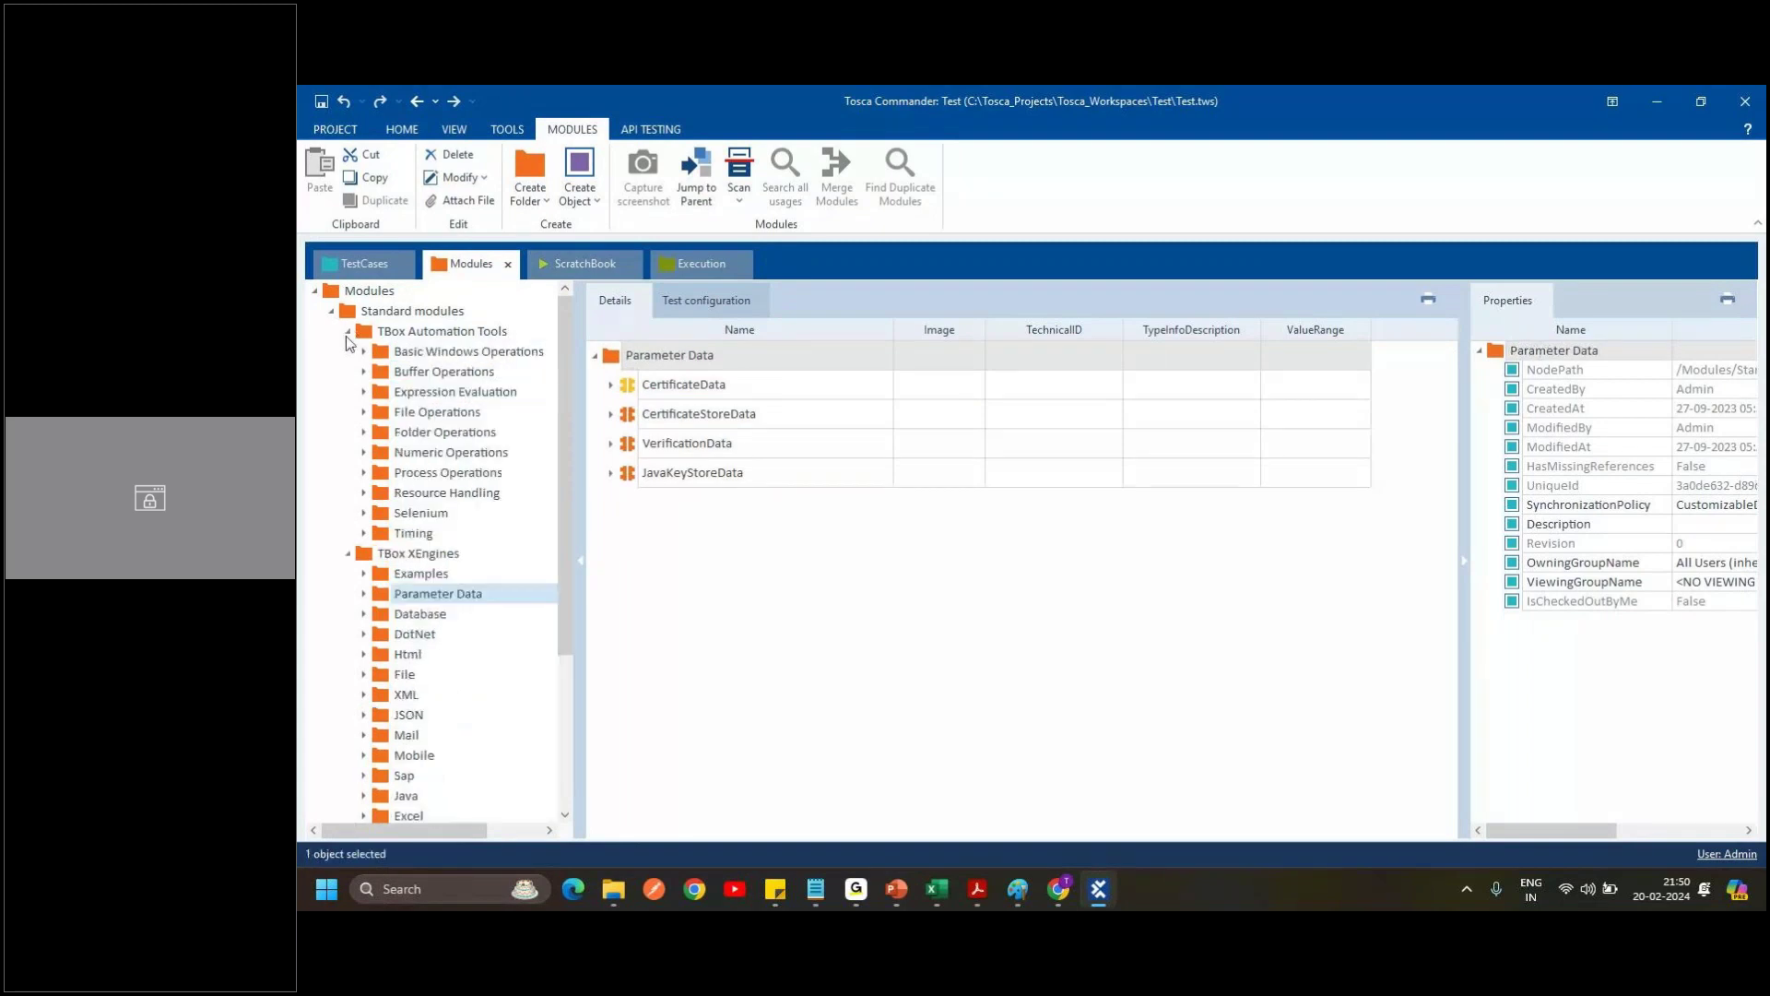
pyautogui.click(442, 354)
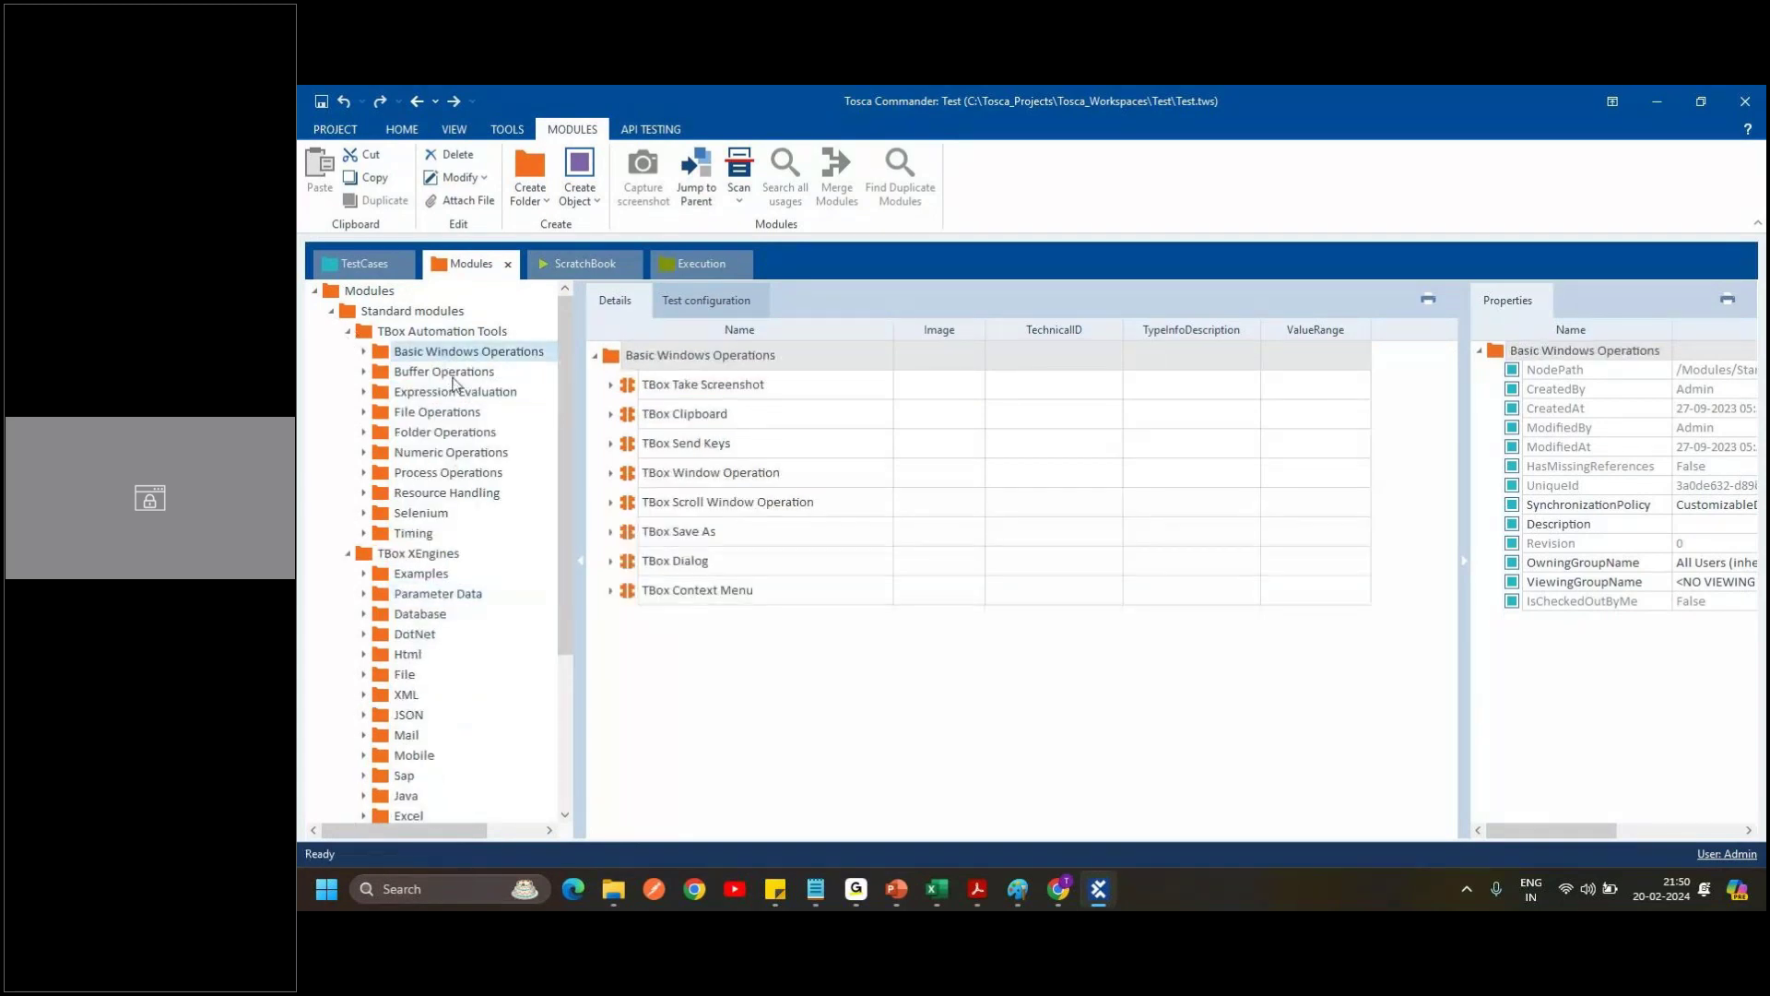
pyautogui.click(452, 372)
pyautogui.click(461, 393)
pyautogui.click(466, 415)
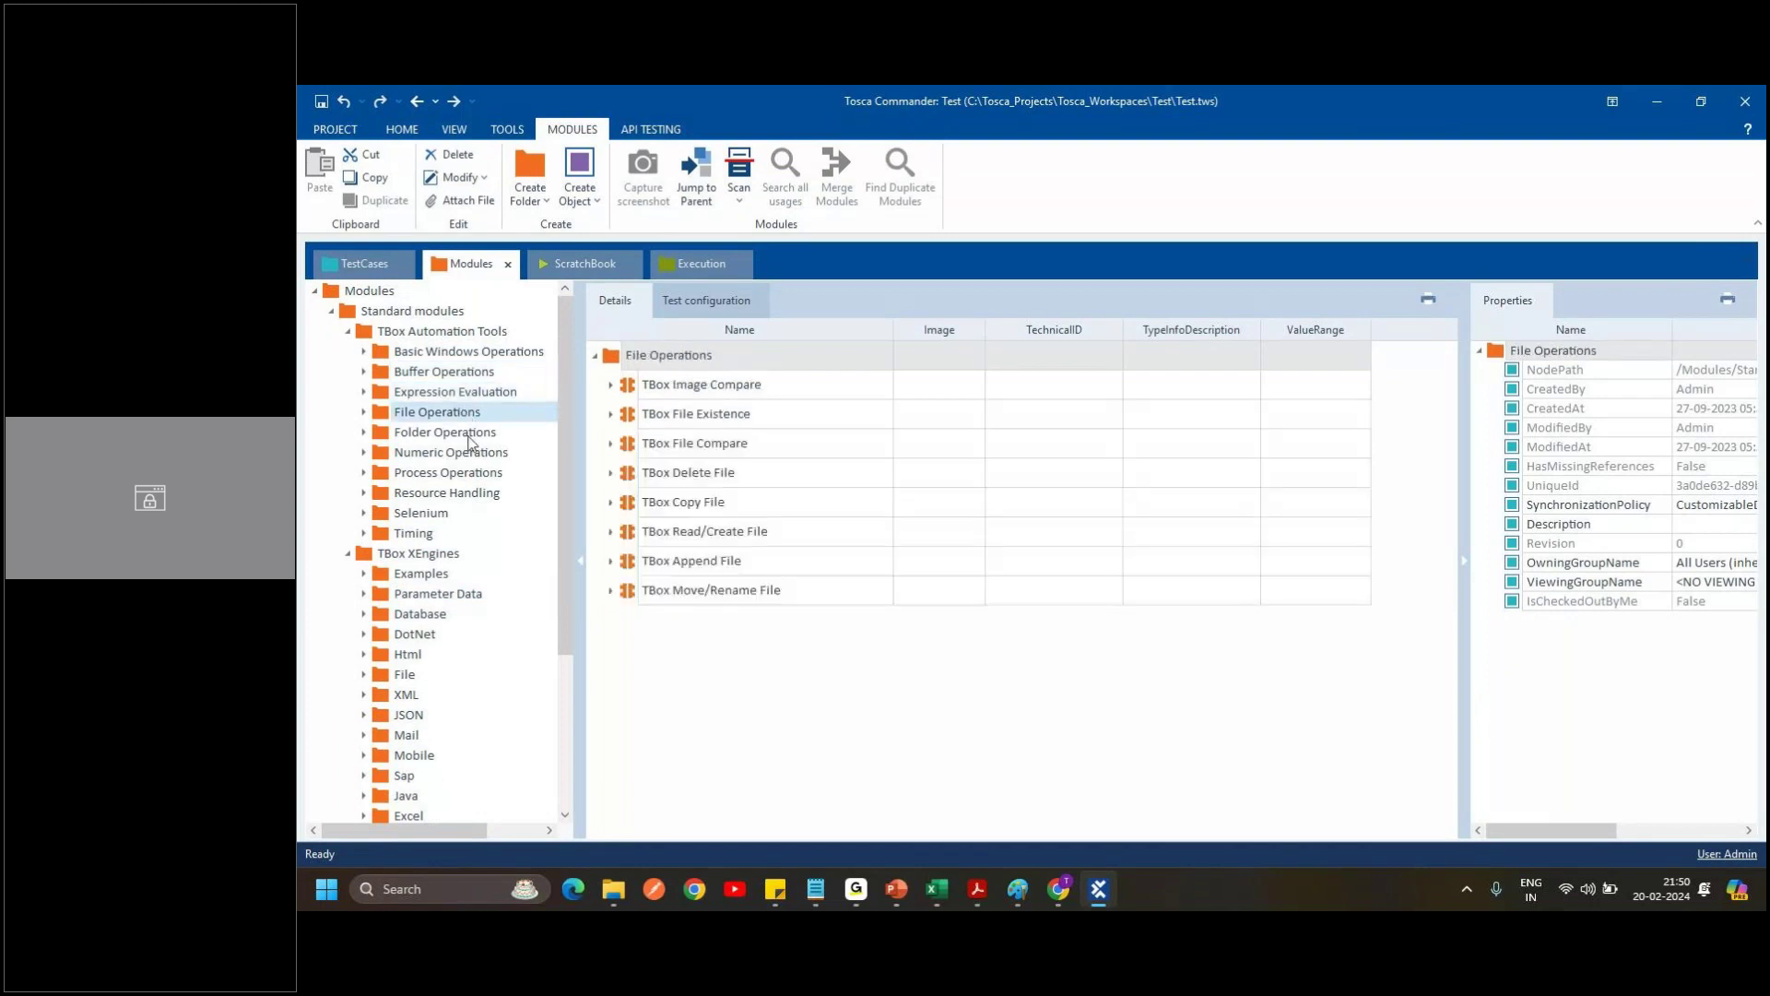
pyautogui.click(470, 435)
pyautogui.click(464, 493)
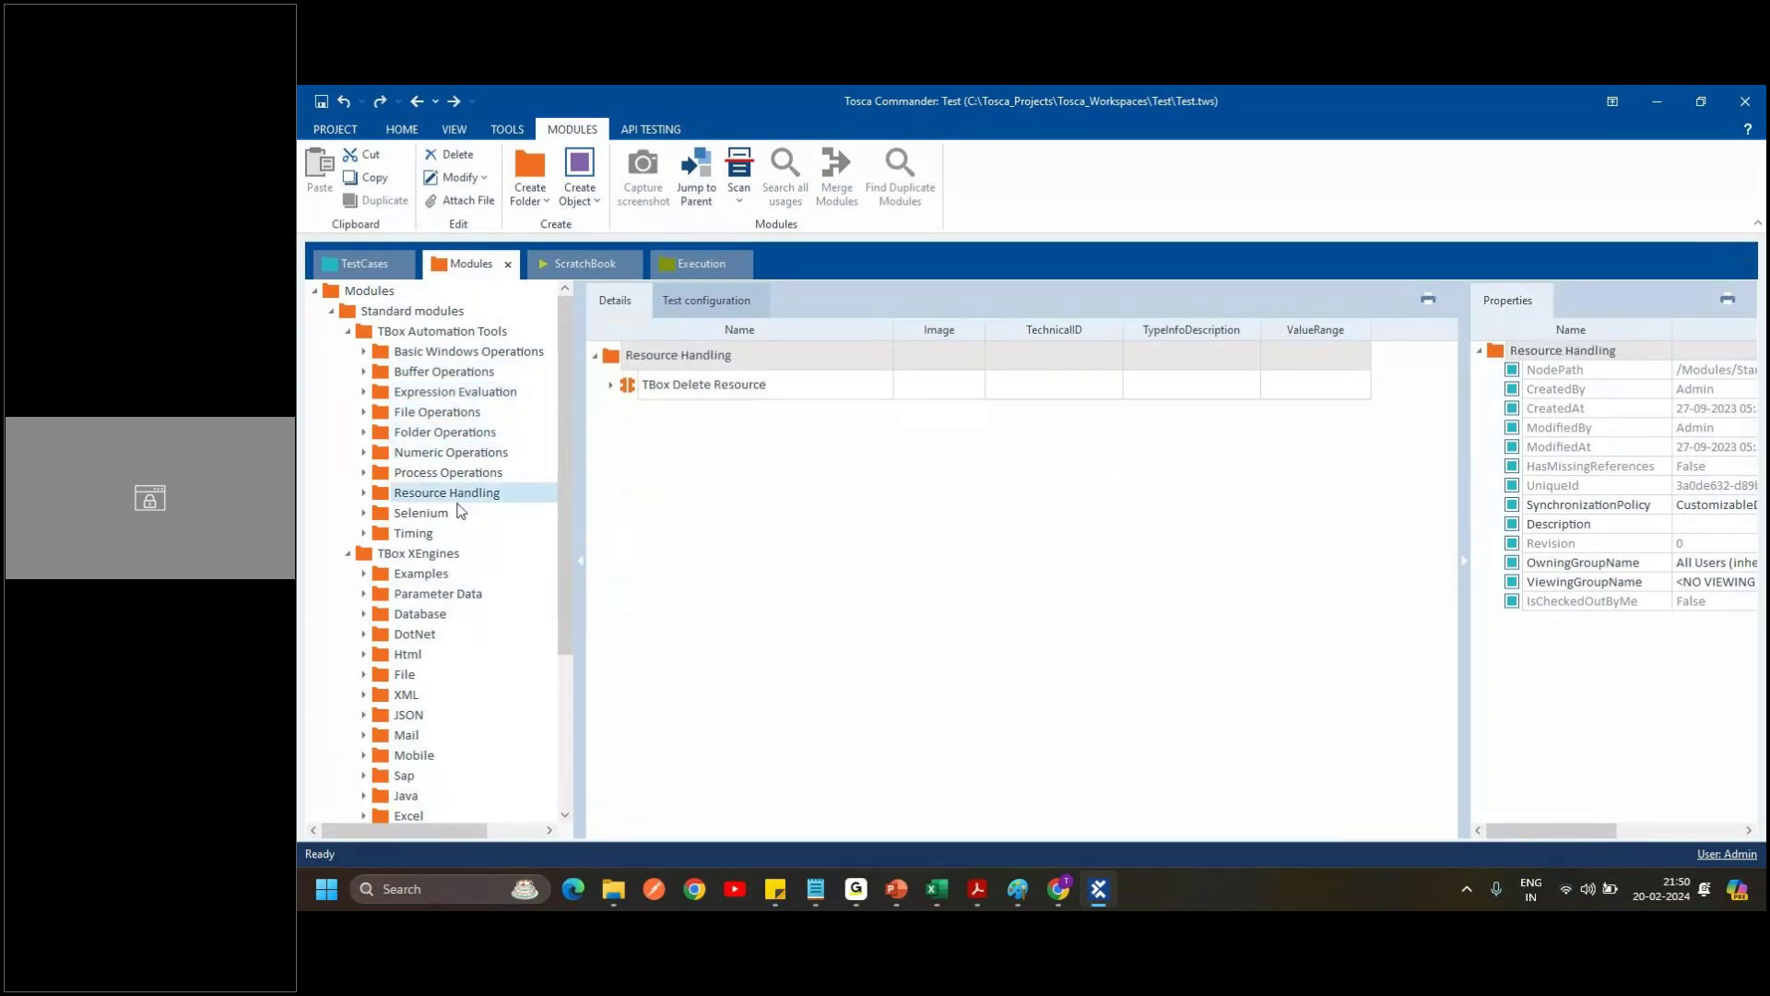
pyautogui.click(452, 513)
pyautogui.click(457, 490)
pyautogui.click(461, 474)
pyautogui.click(462, 453)
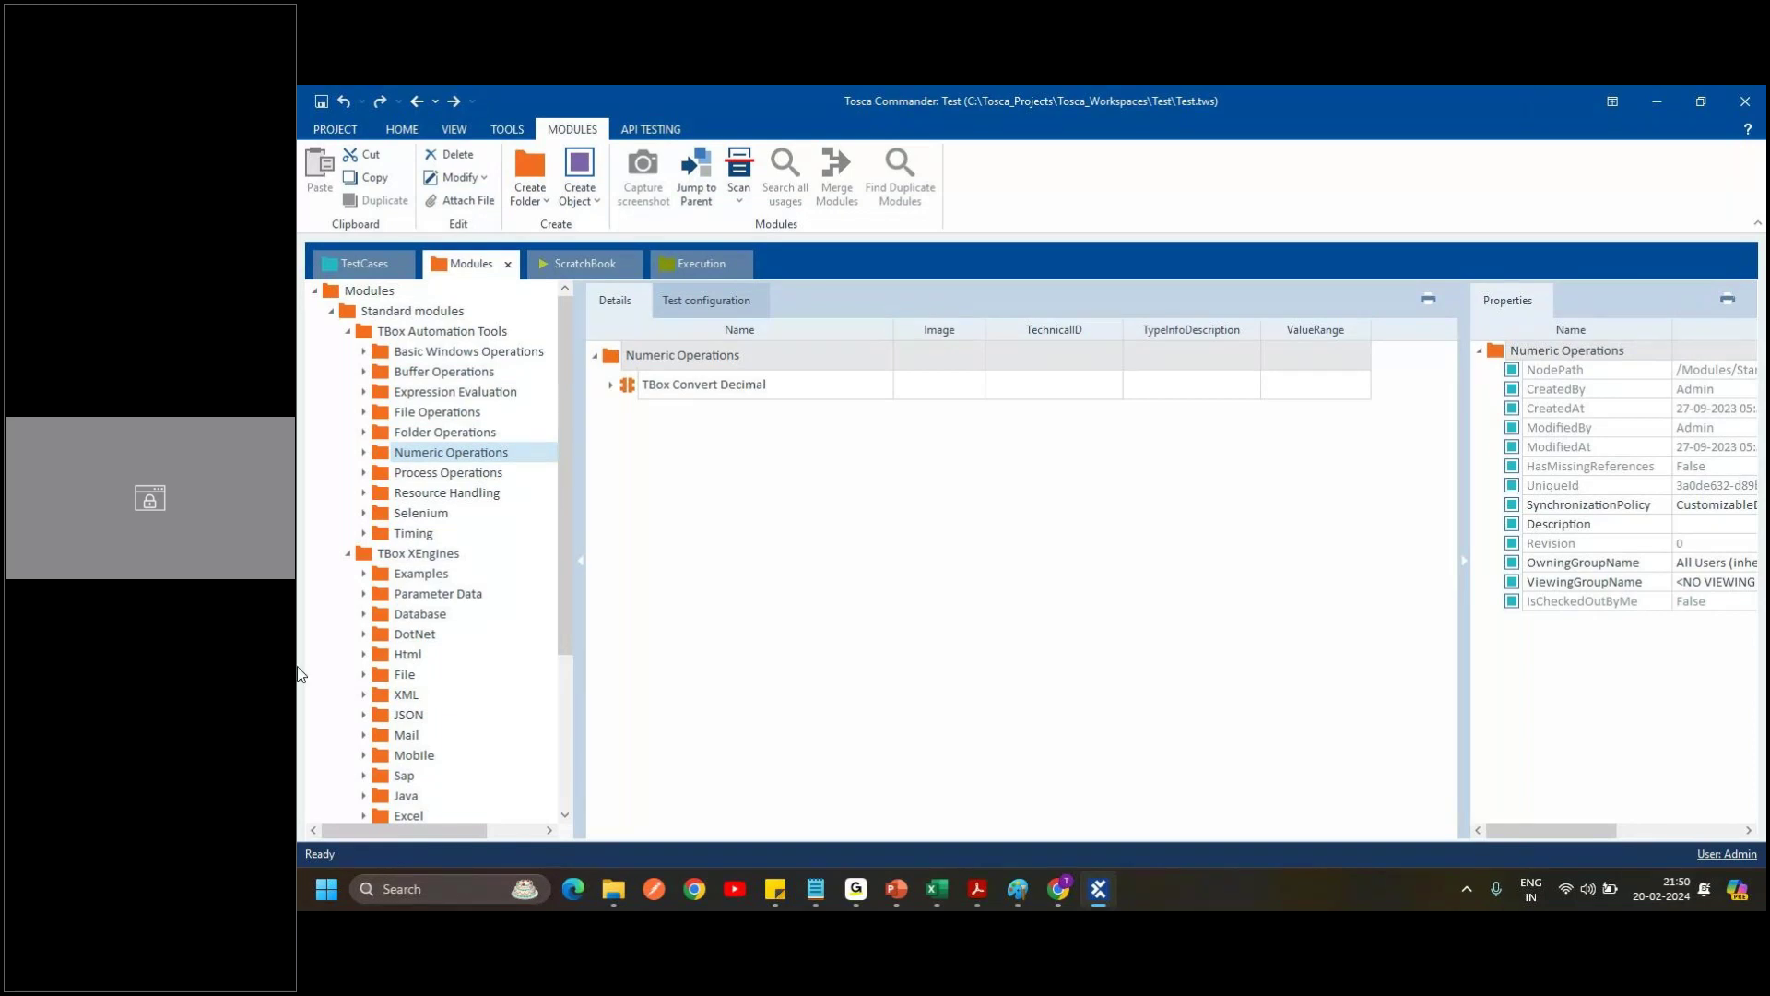
# Review the modules in the XML, Mobile, Sap, Pdf and Examples folders of TBox XEngines.
pyautogui.click(407, 695)
pyautogui.click(408, 756)
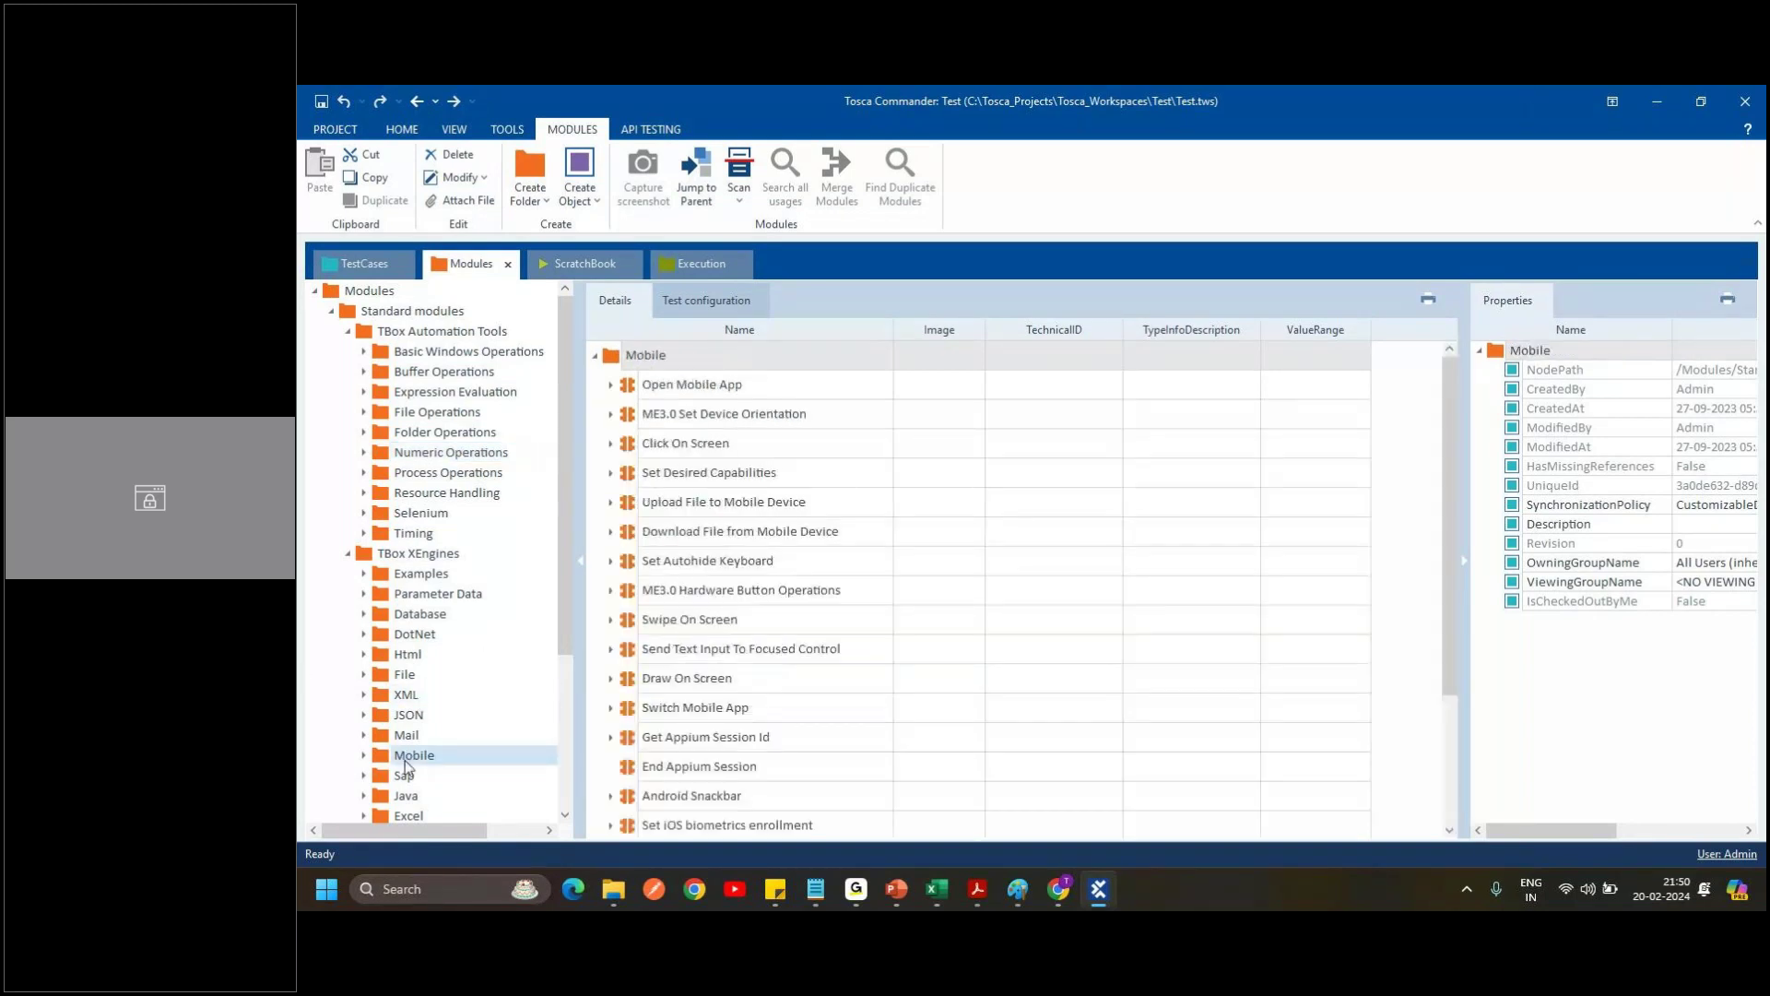
pyautogui.scroll(-3, 406, 759)
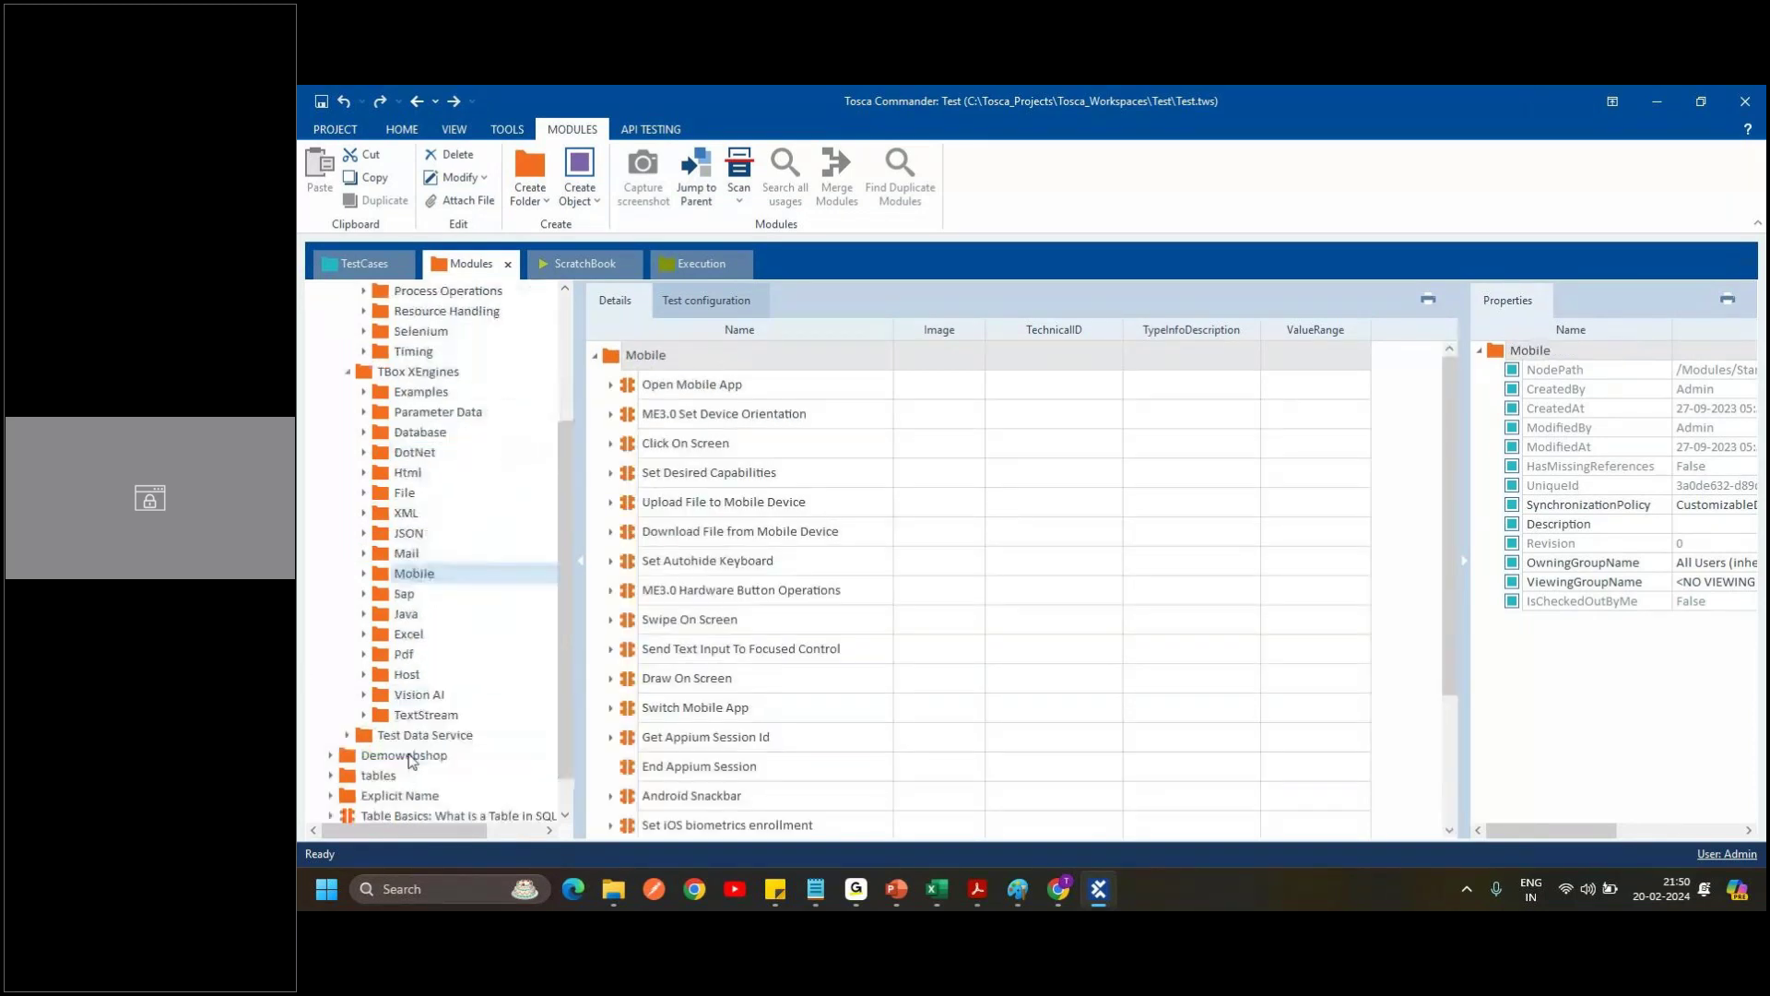
pyautogui.click(408, 595)
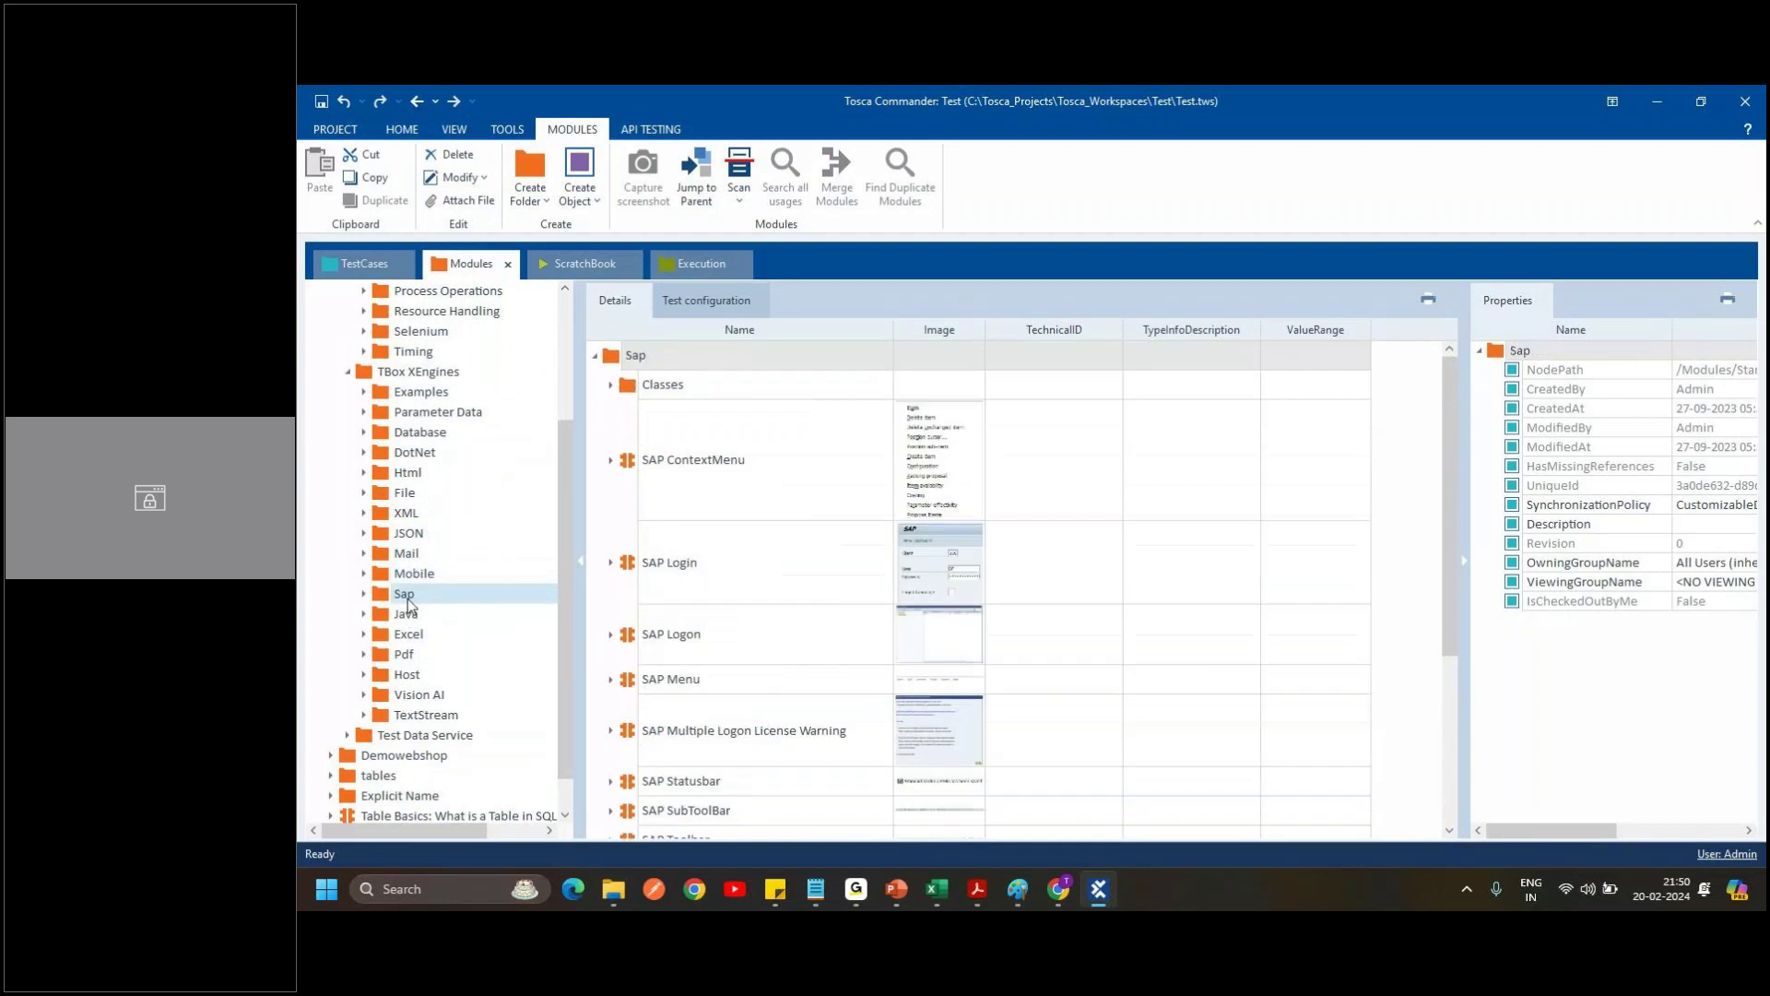
pyautogui.click(406, 656)
pyautogui.click(422, 394)
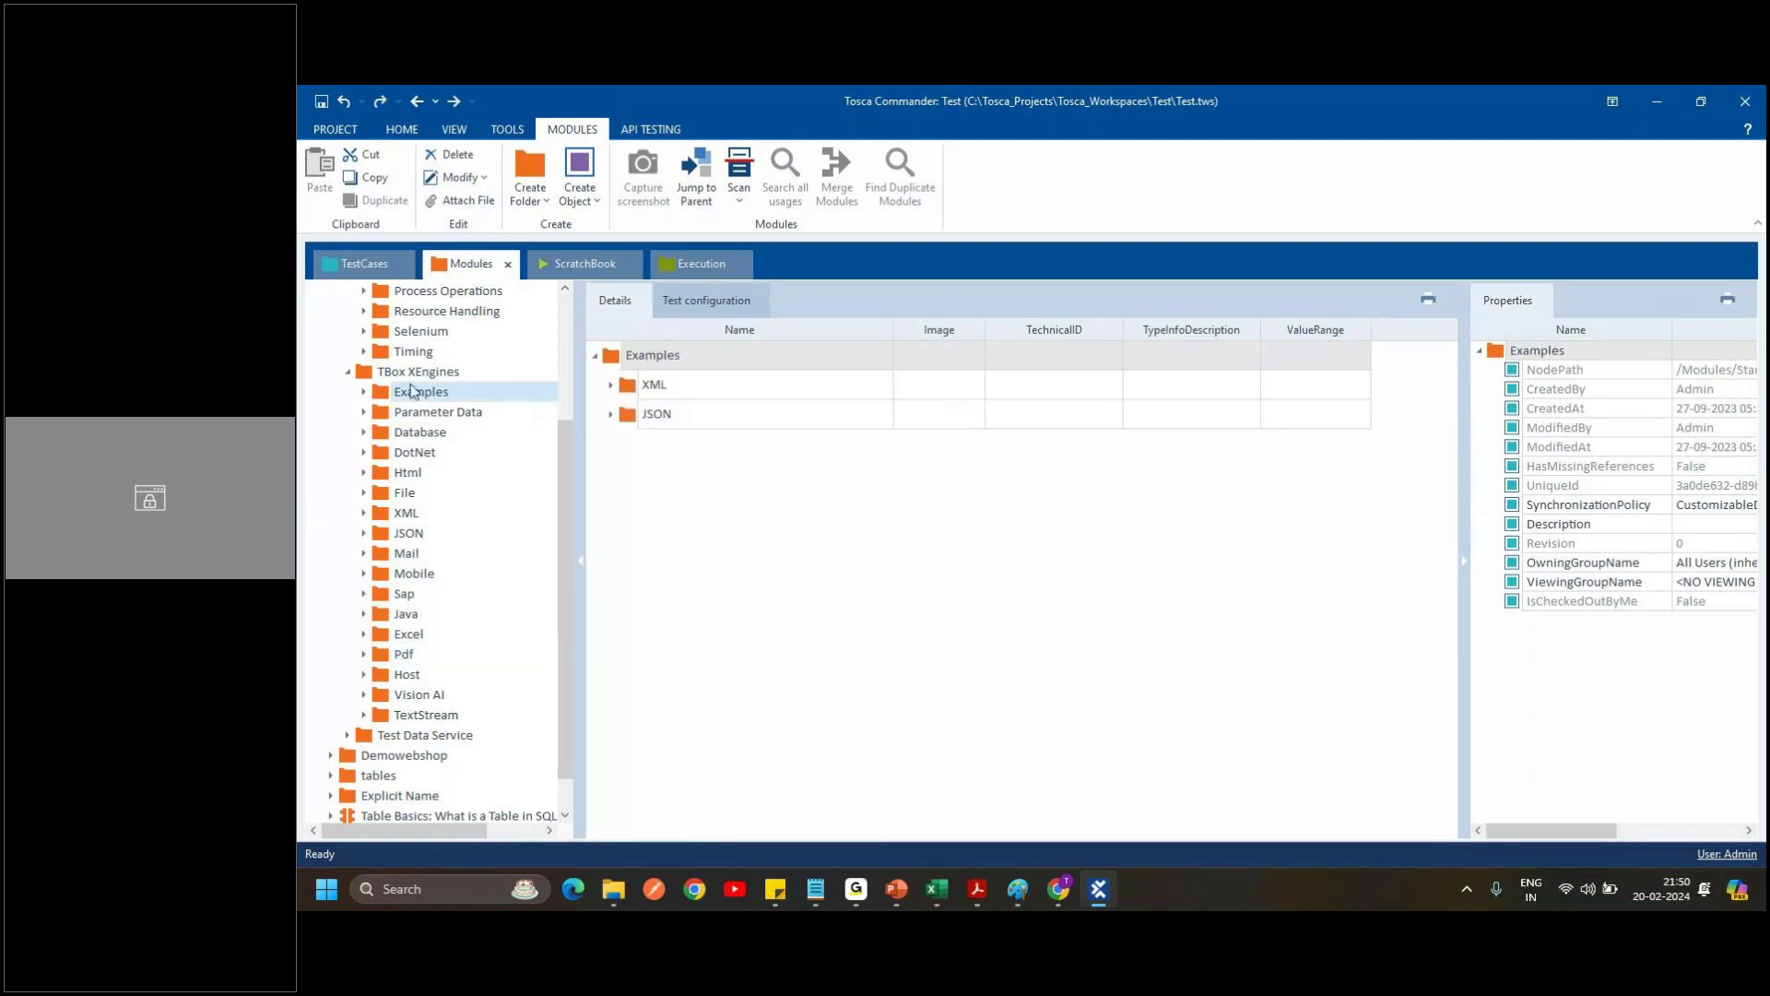
pyautogui.scroll(3, 446, 489)
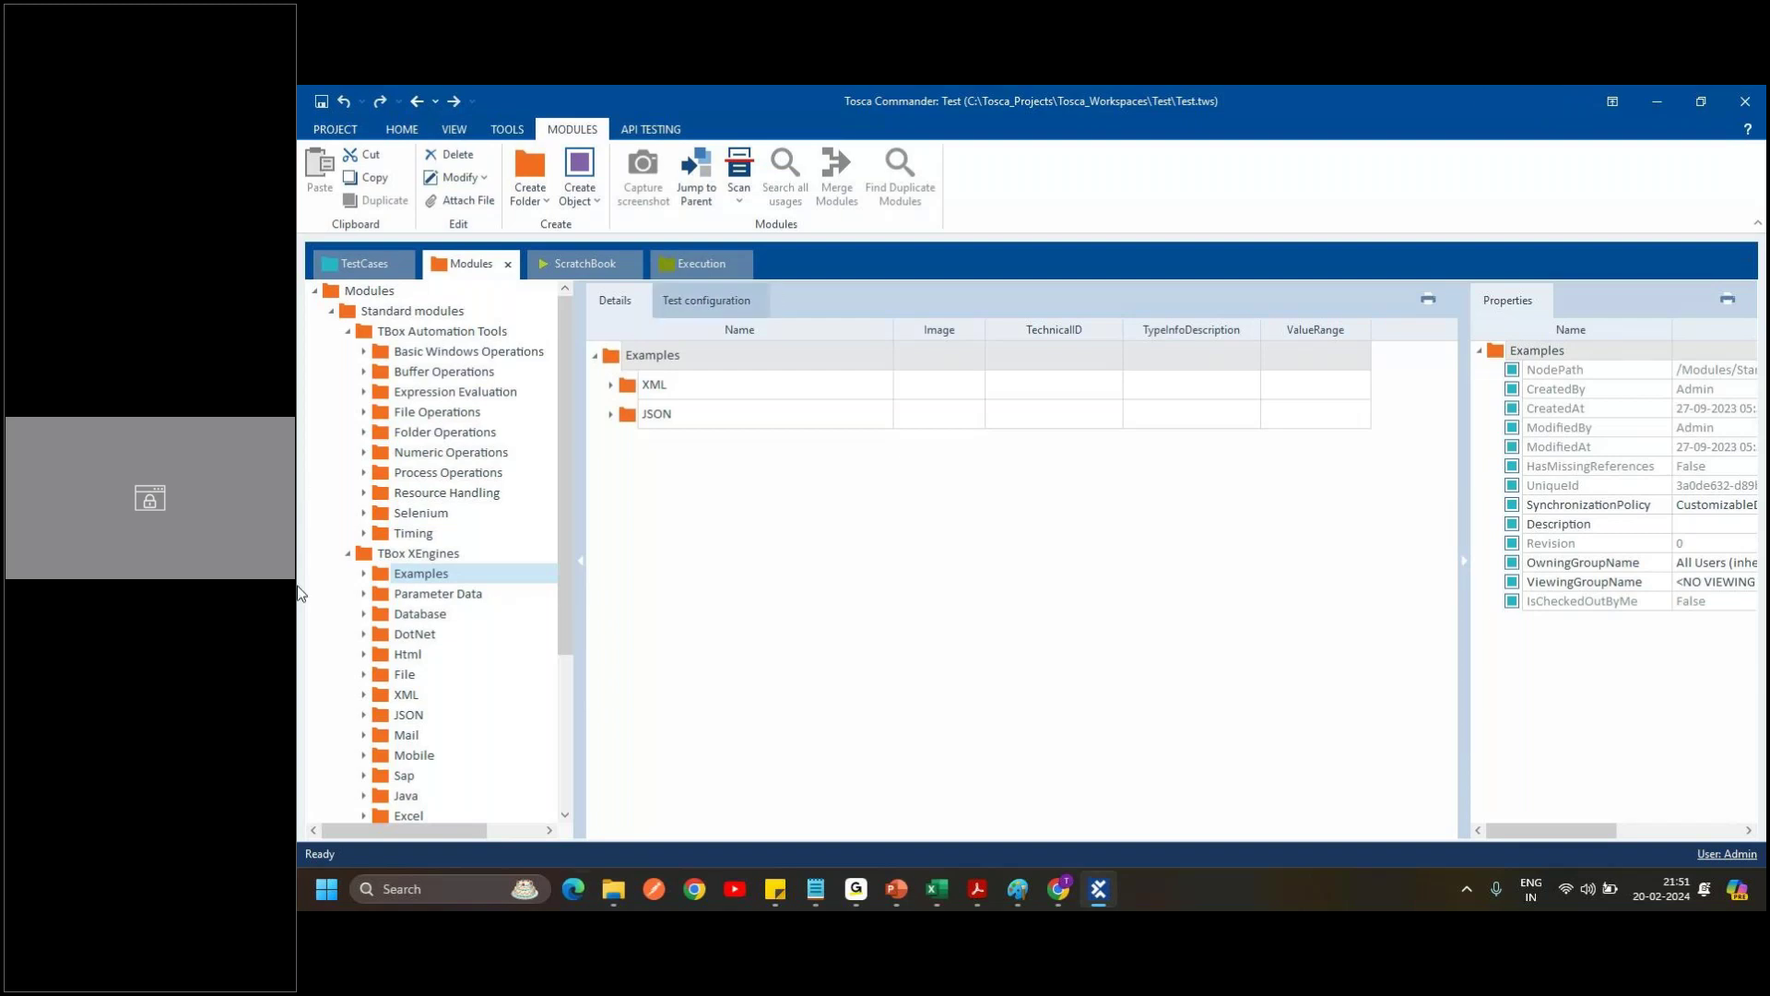
# Compare the overall contents of the TBox Automation Tools and TBox XEngines folders.
pyautogui.click(463, 333)
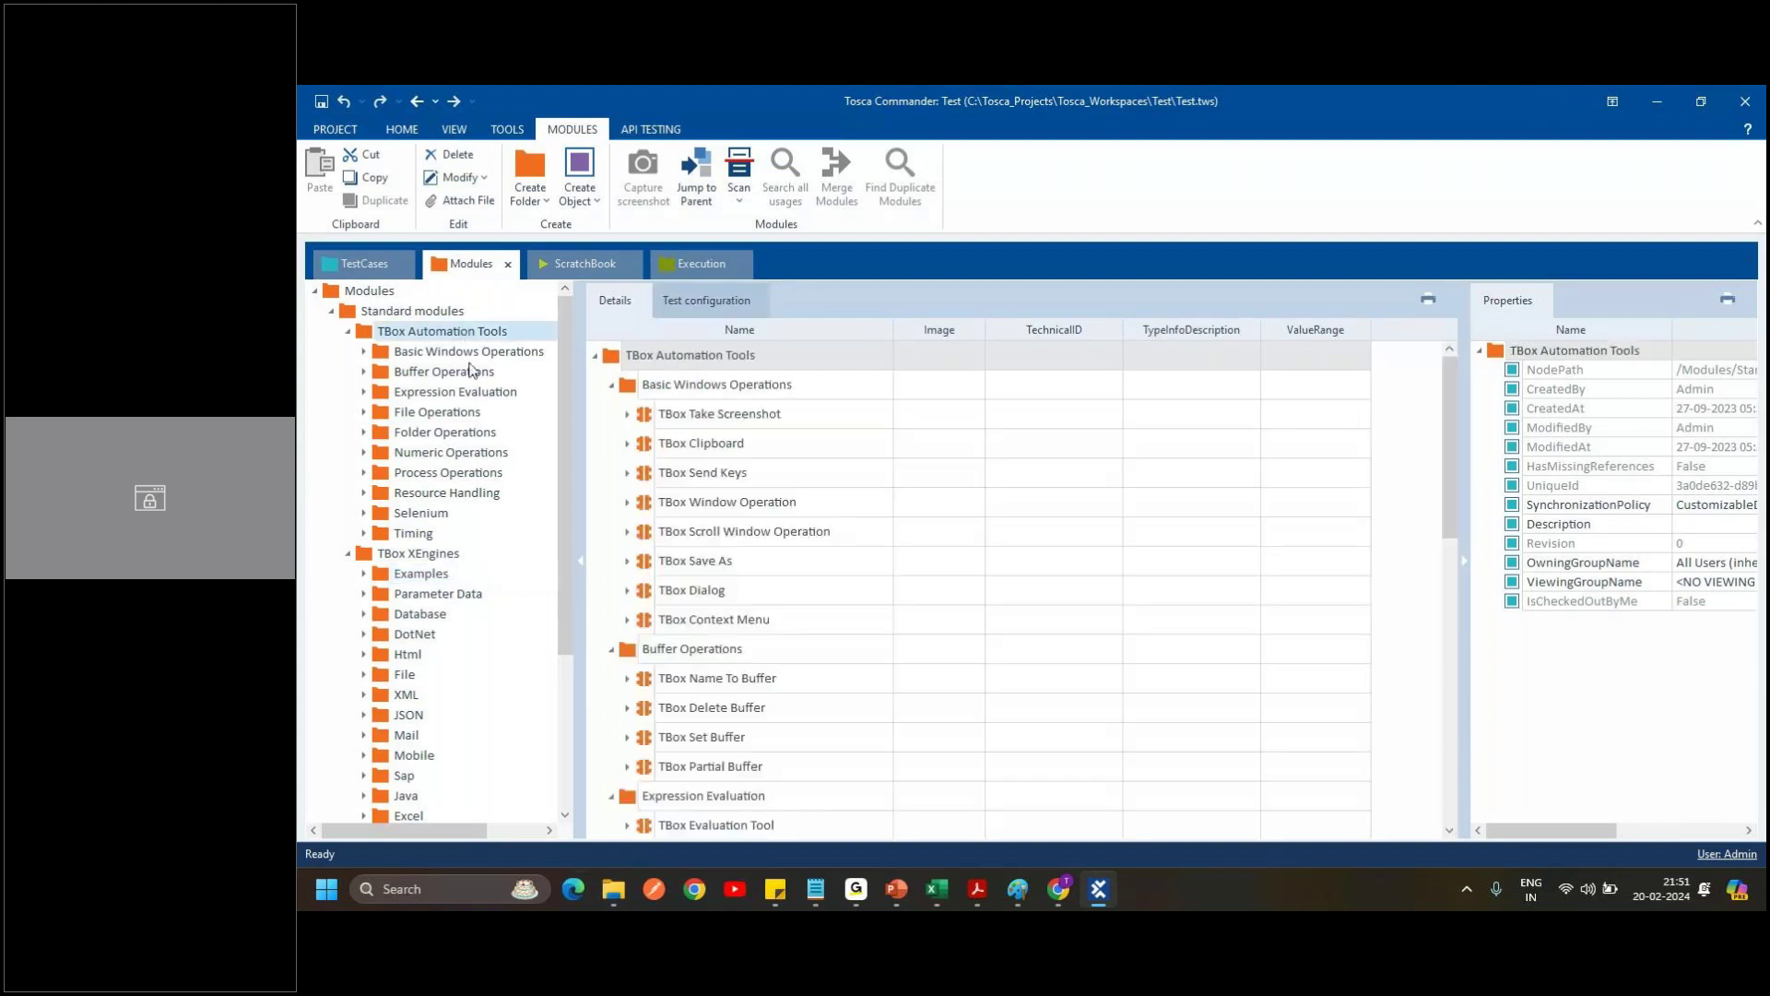
pyautogui.click(437, 551)
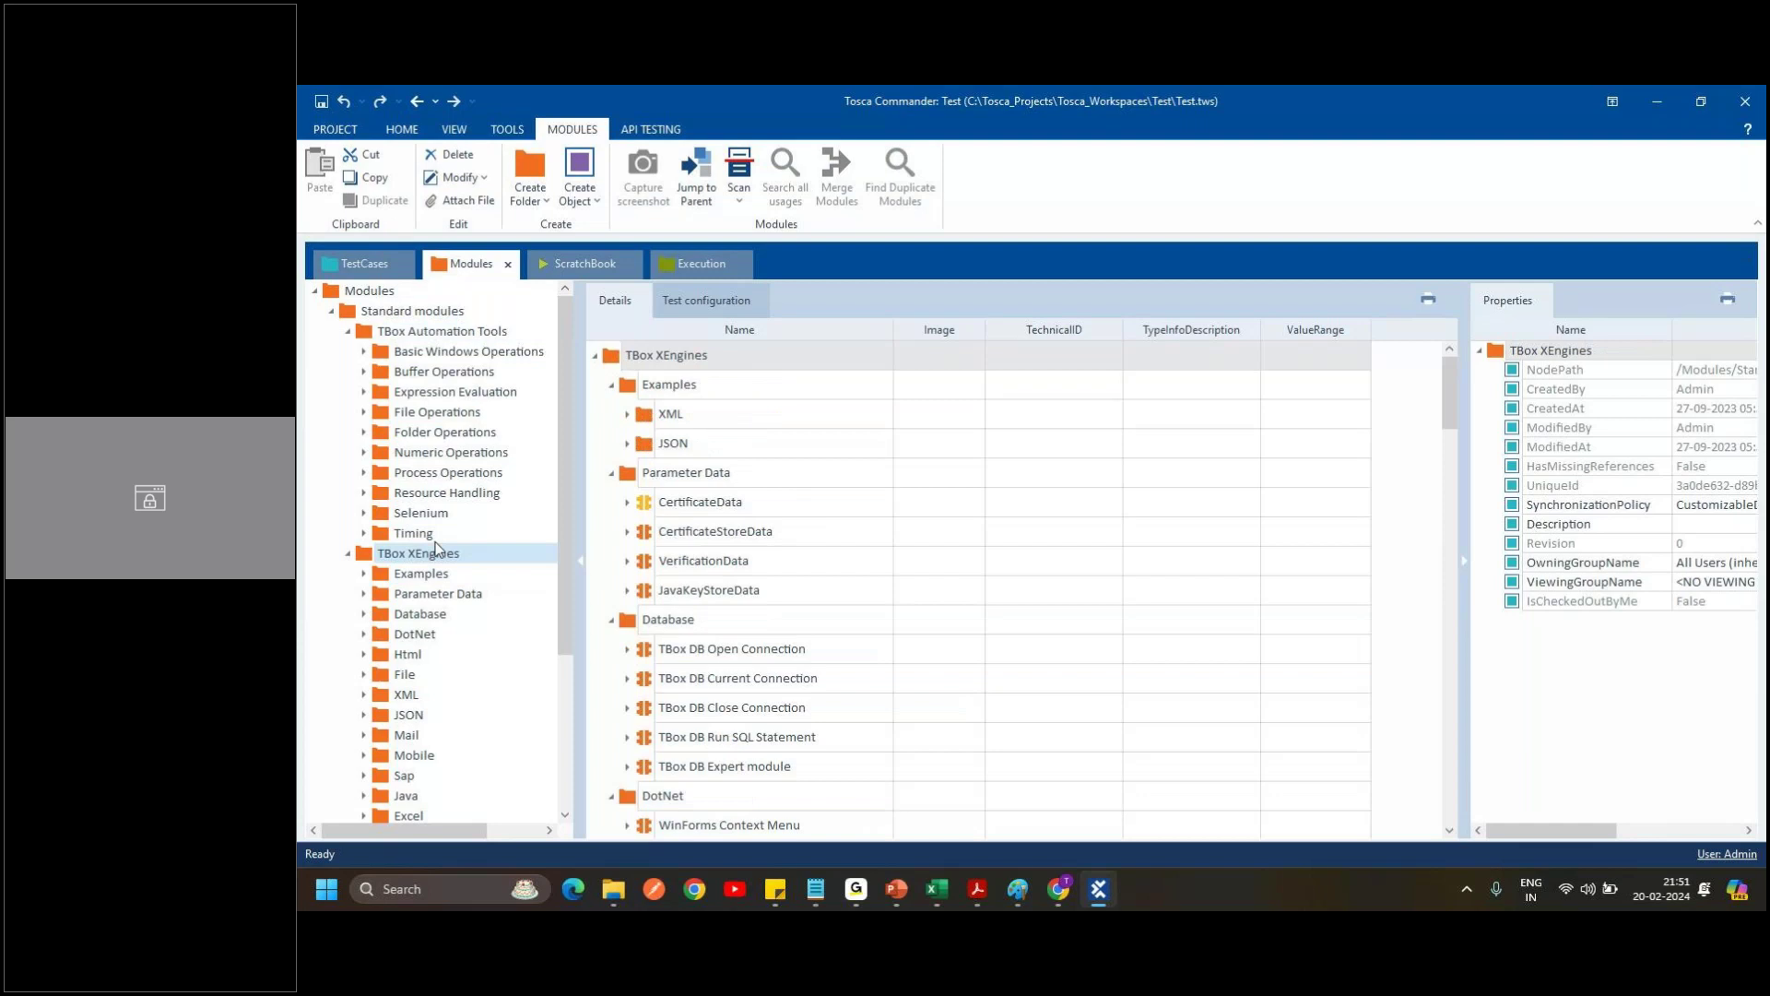
pyautogui.click(446, 337)
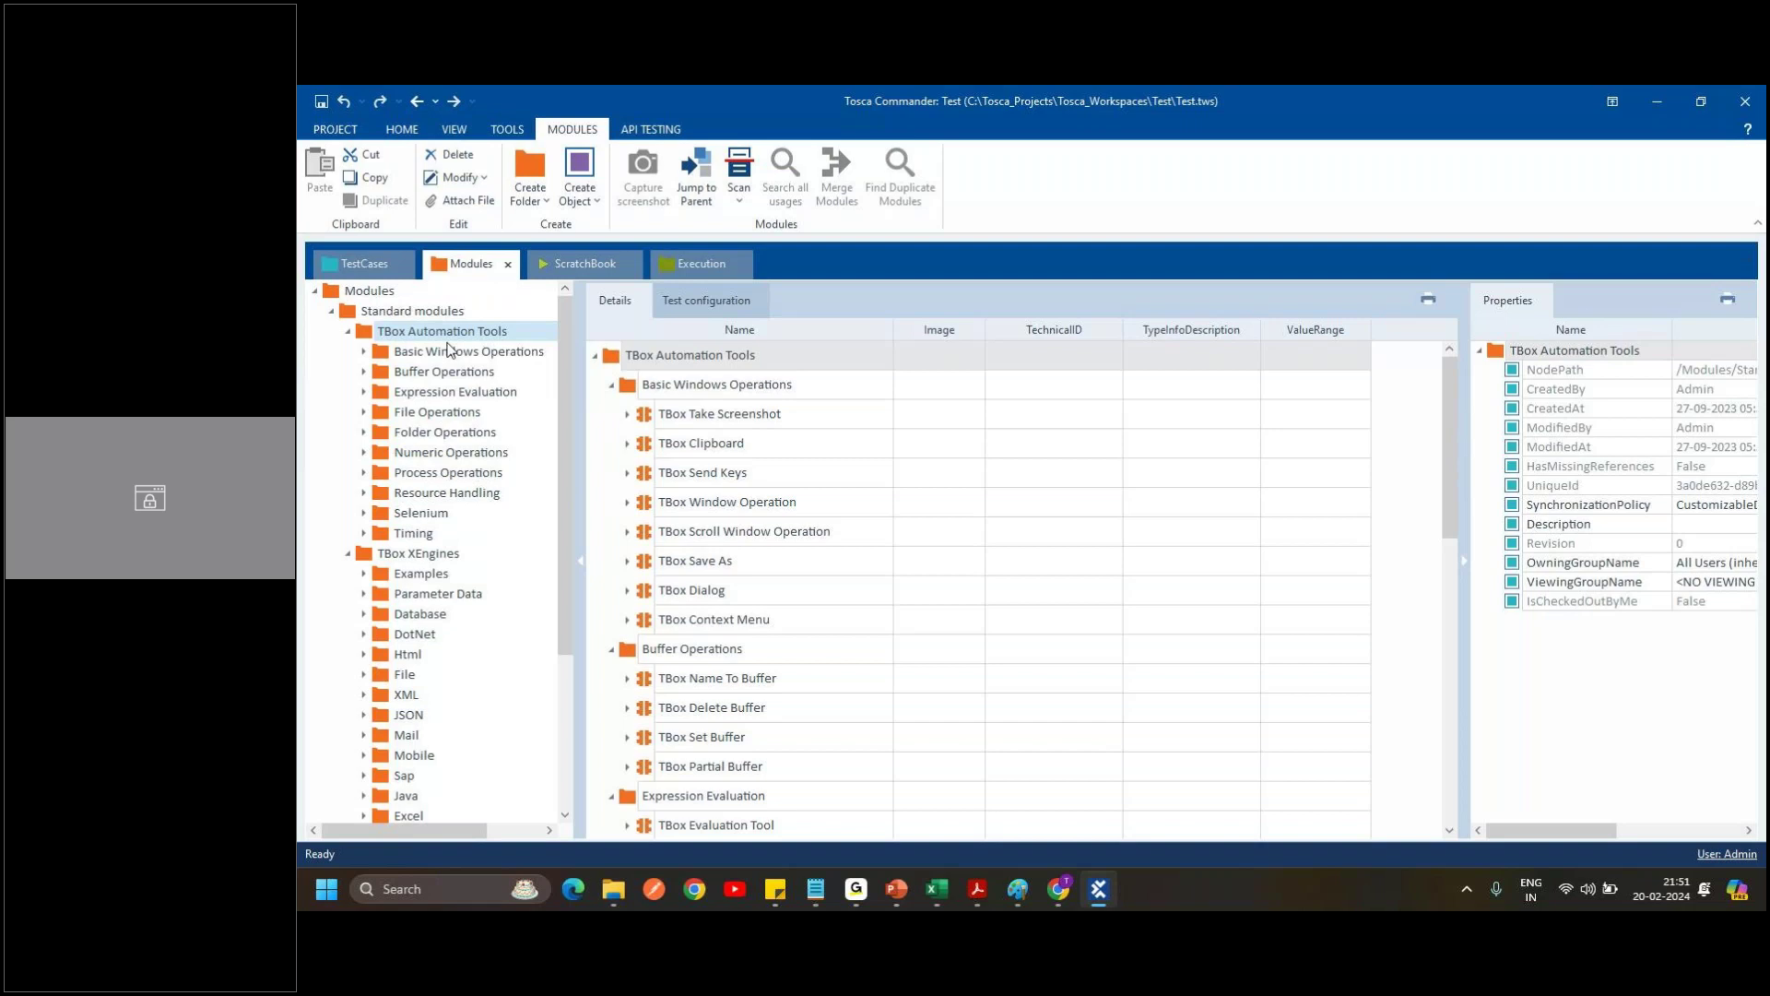
pyautogui.click(400, 559)
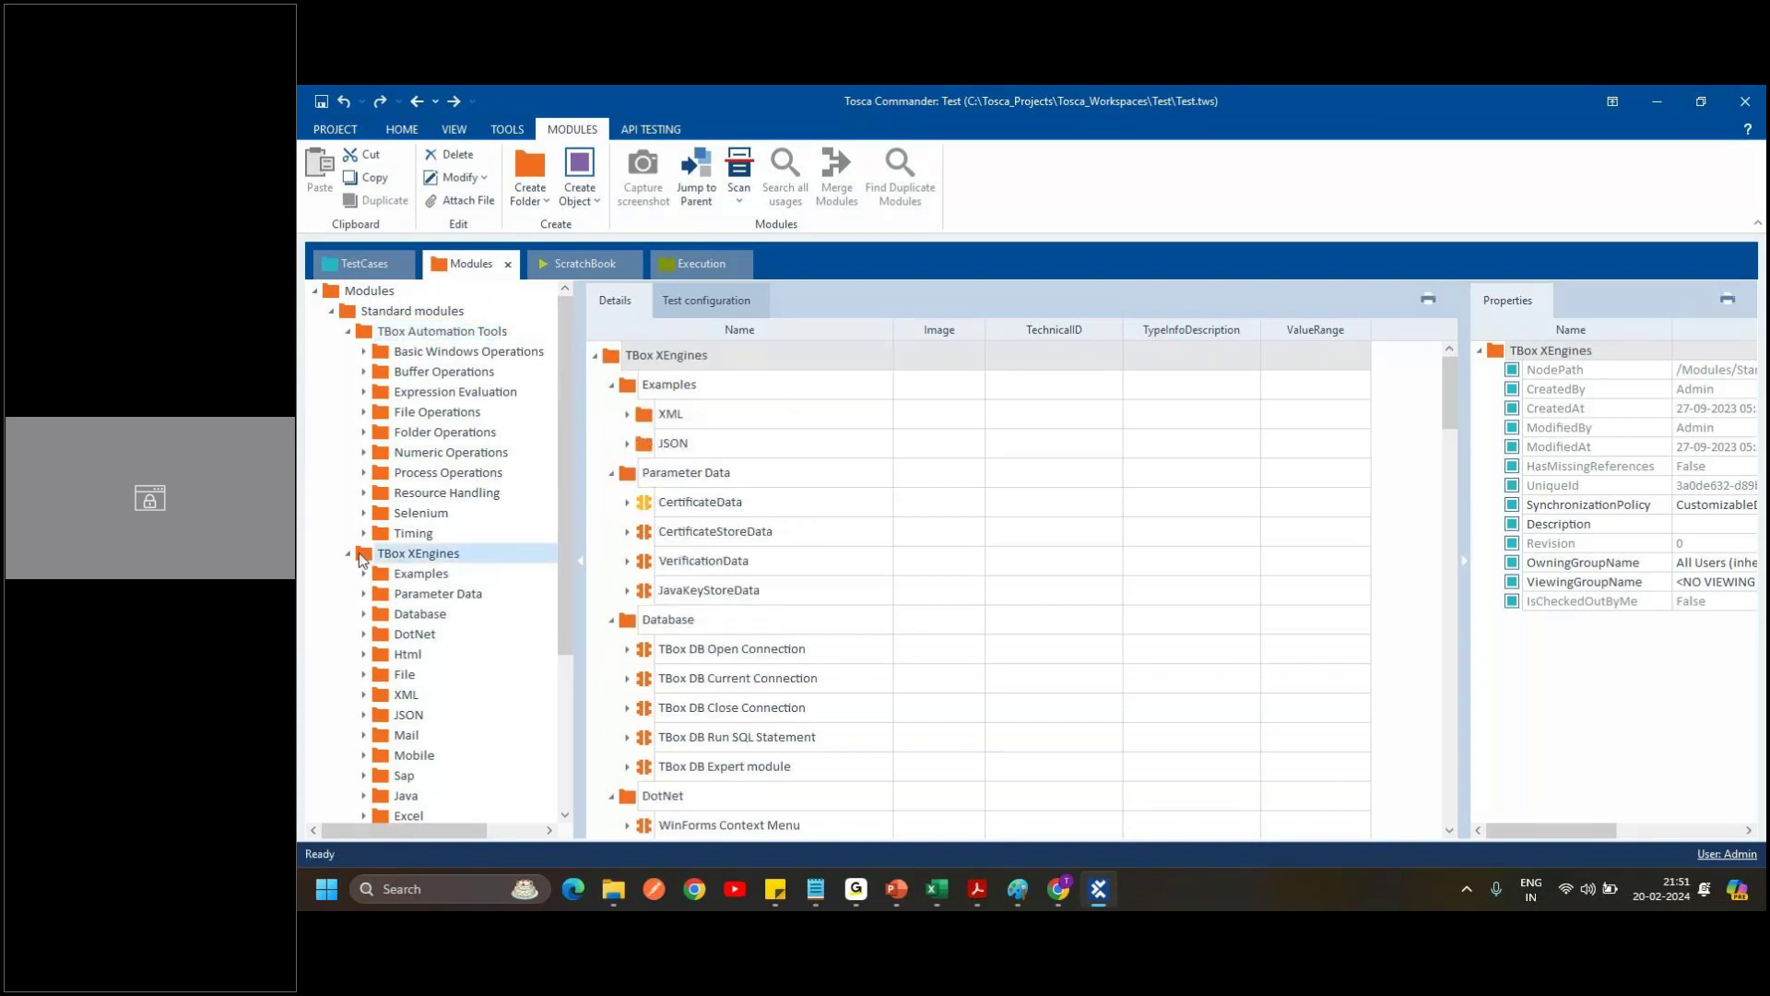
# Collapse the TBox XEngines, TBox Automation Tools and Standard modules folders in the module tree.
pyautogui.click(350, 555)
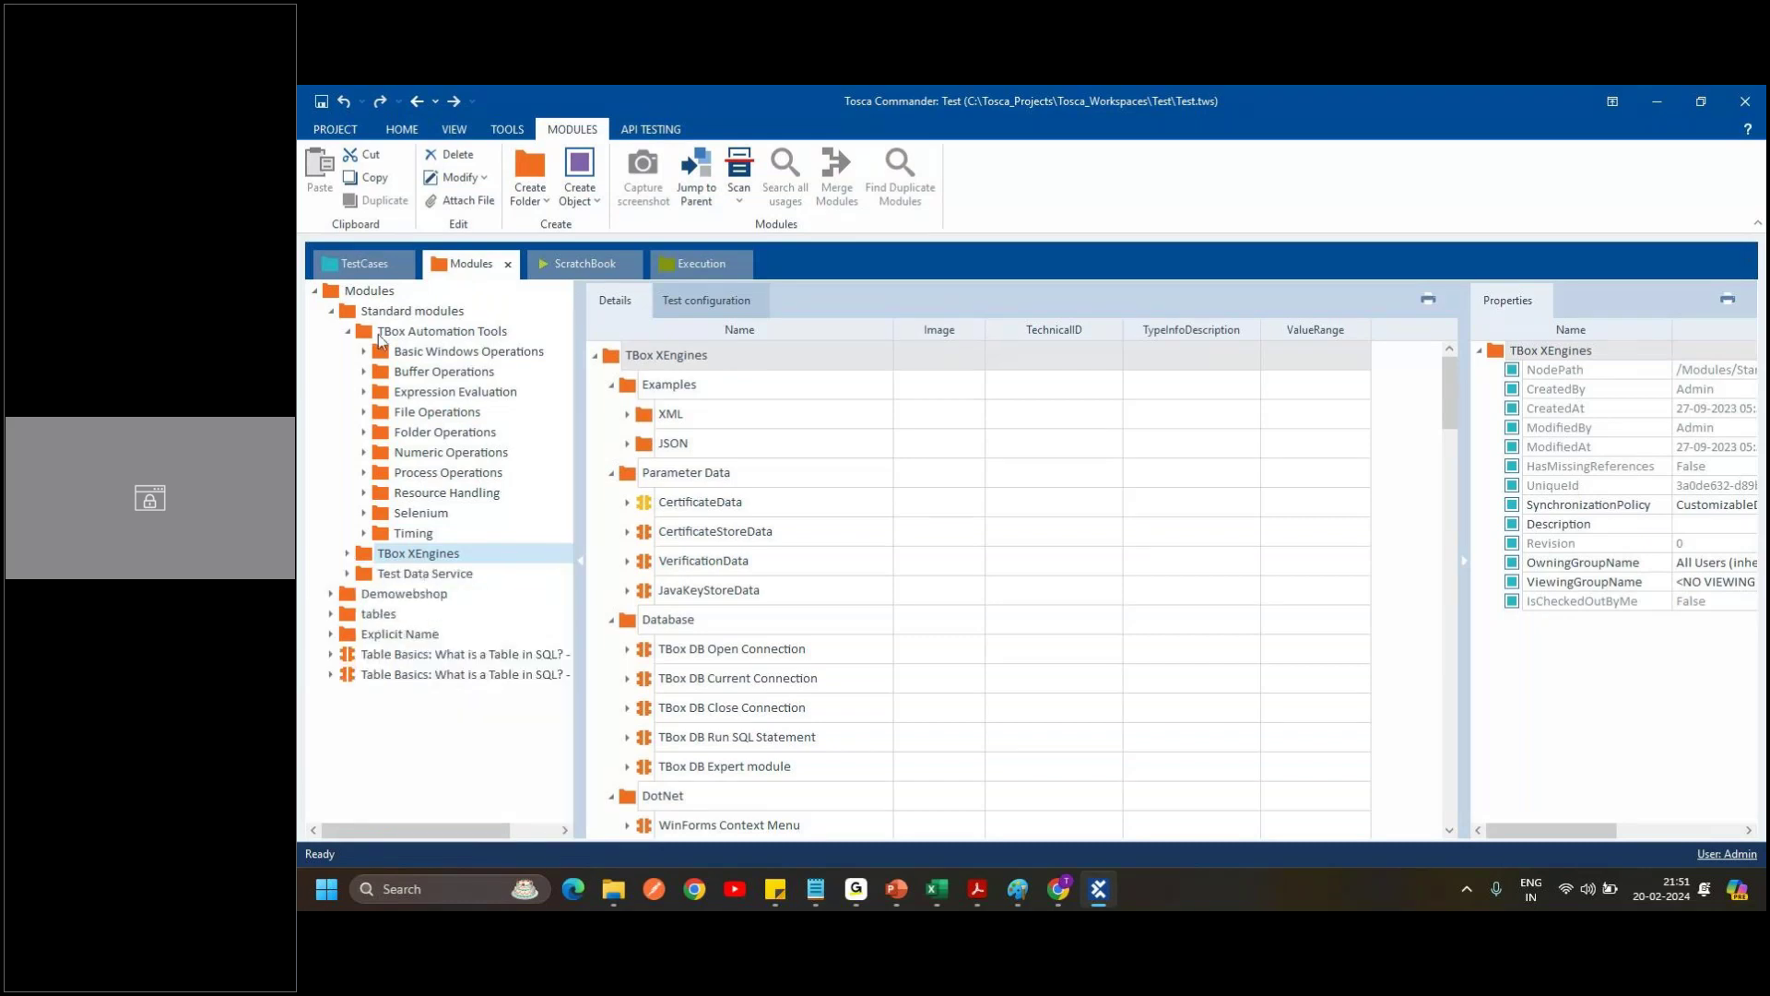
pyautogui.click(347, 332)
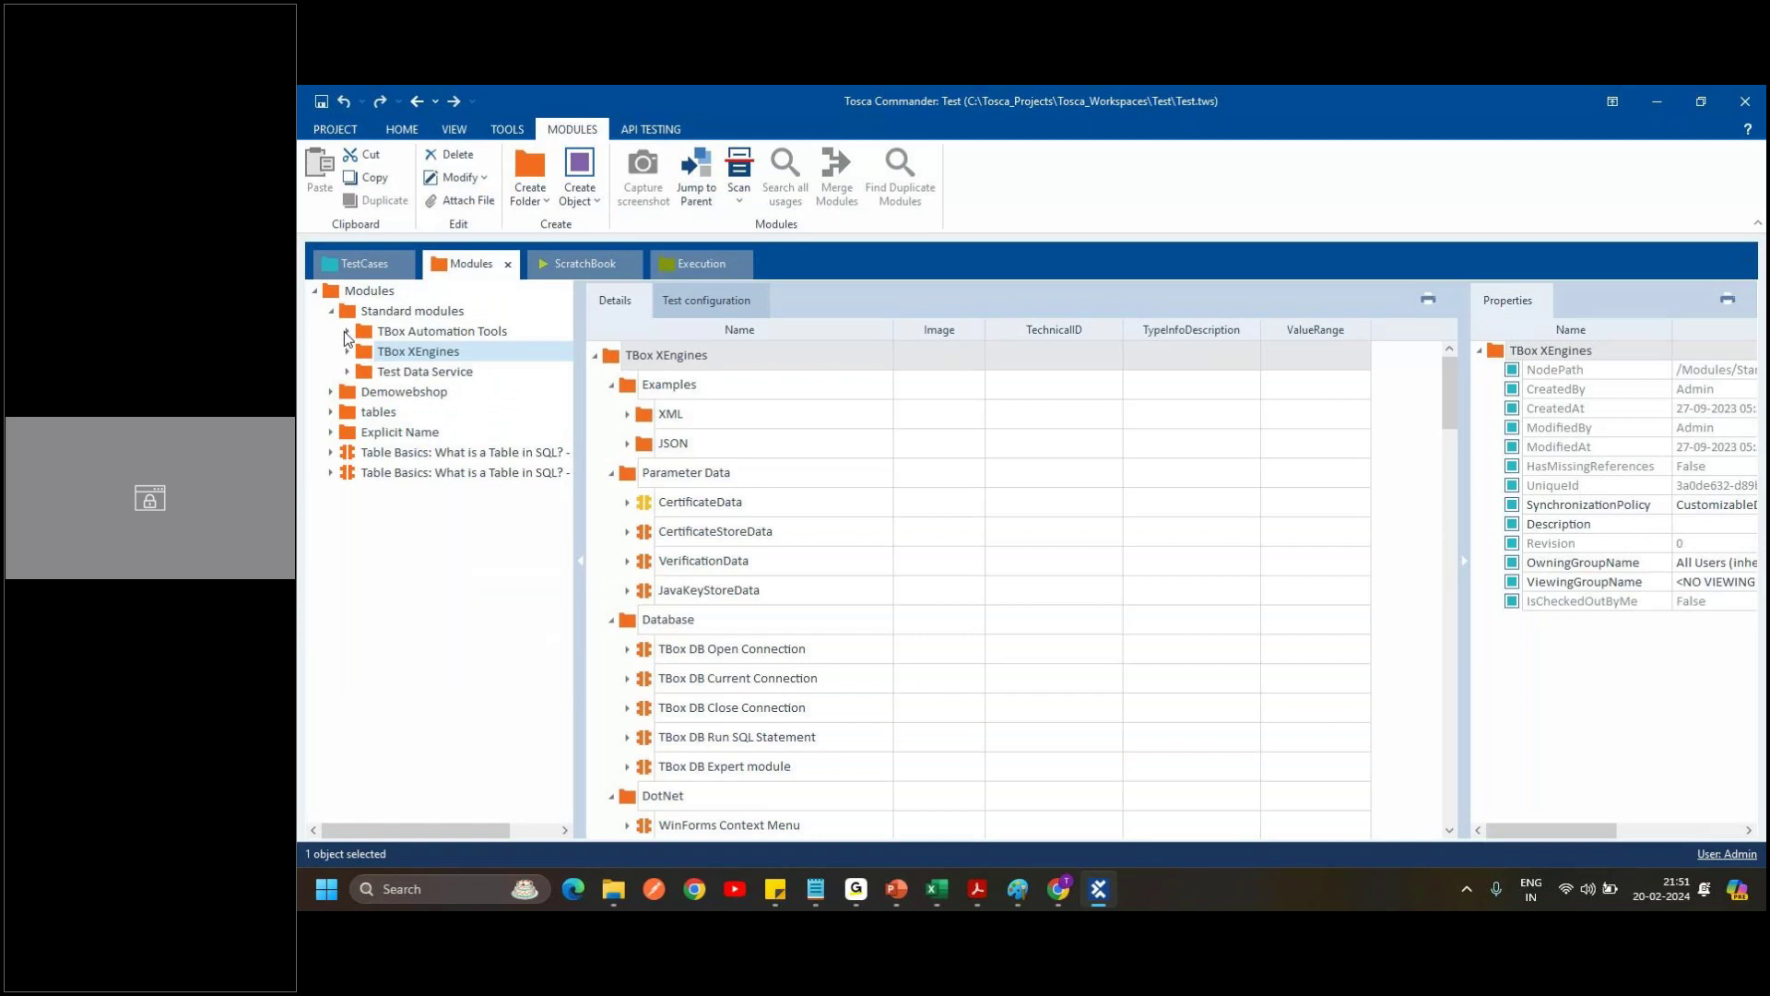
pyautogui.click(331, 310)
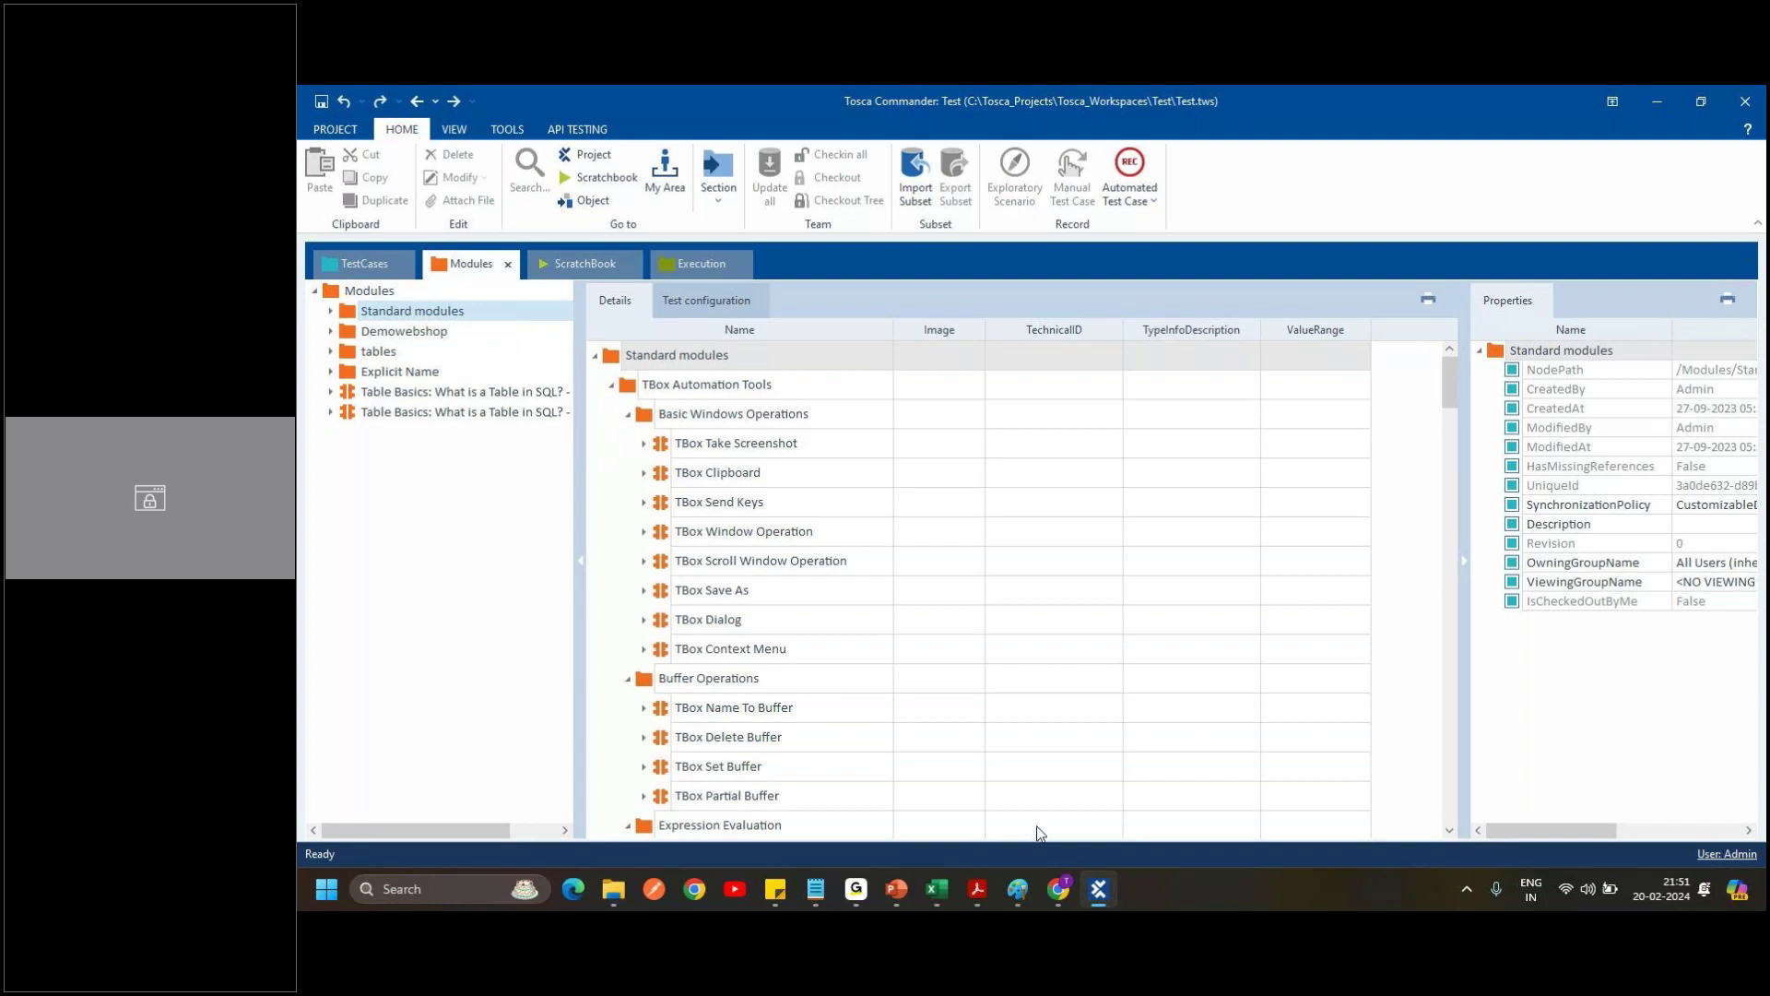
# Bring up the Demo Web Shop page in Chrome and minimize the browser to return to Tosca Commander.
pyautogui.hotkey('alt', 'Tab')
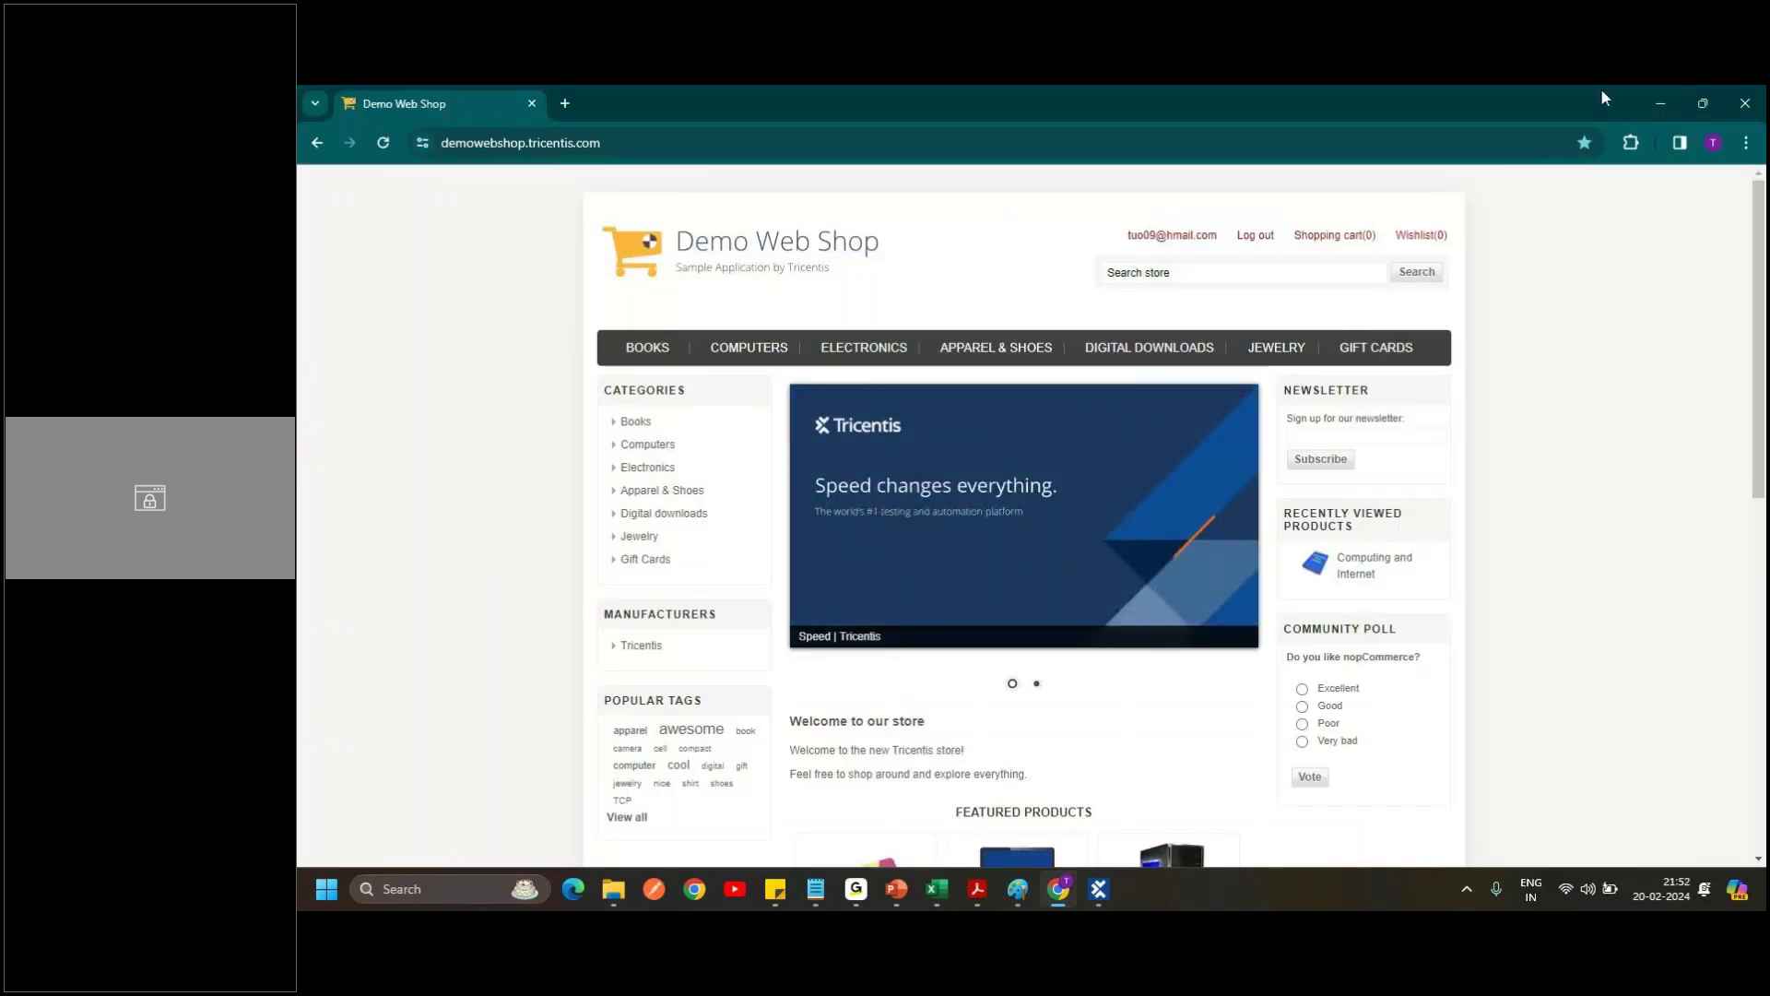
pyautogui.click(1640, 99)
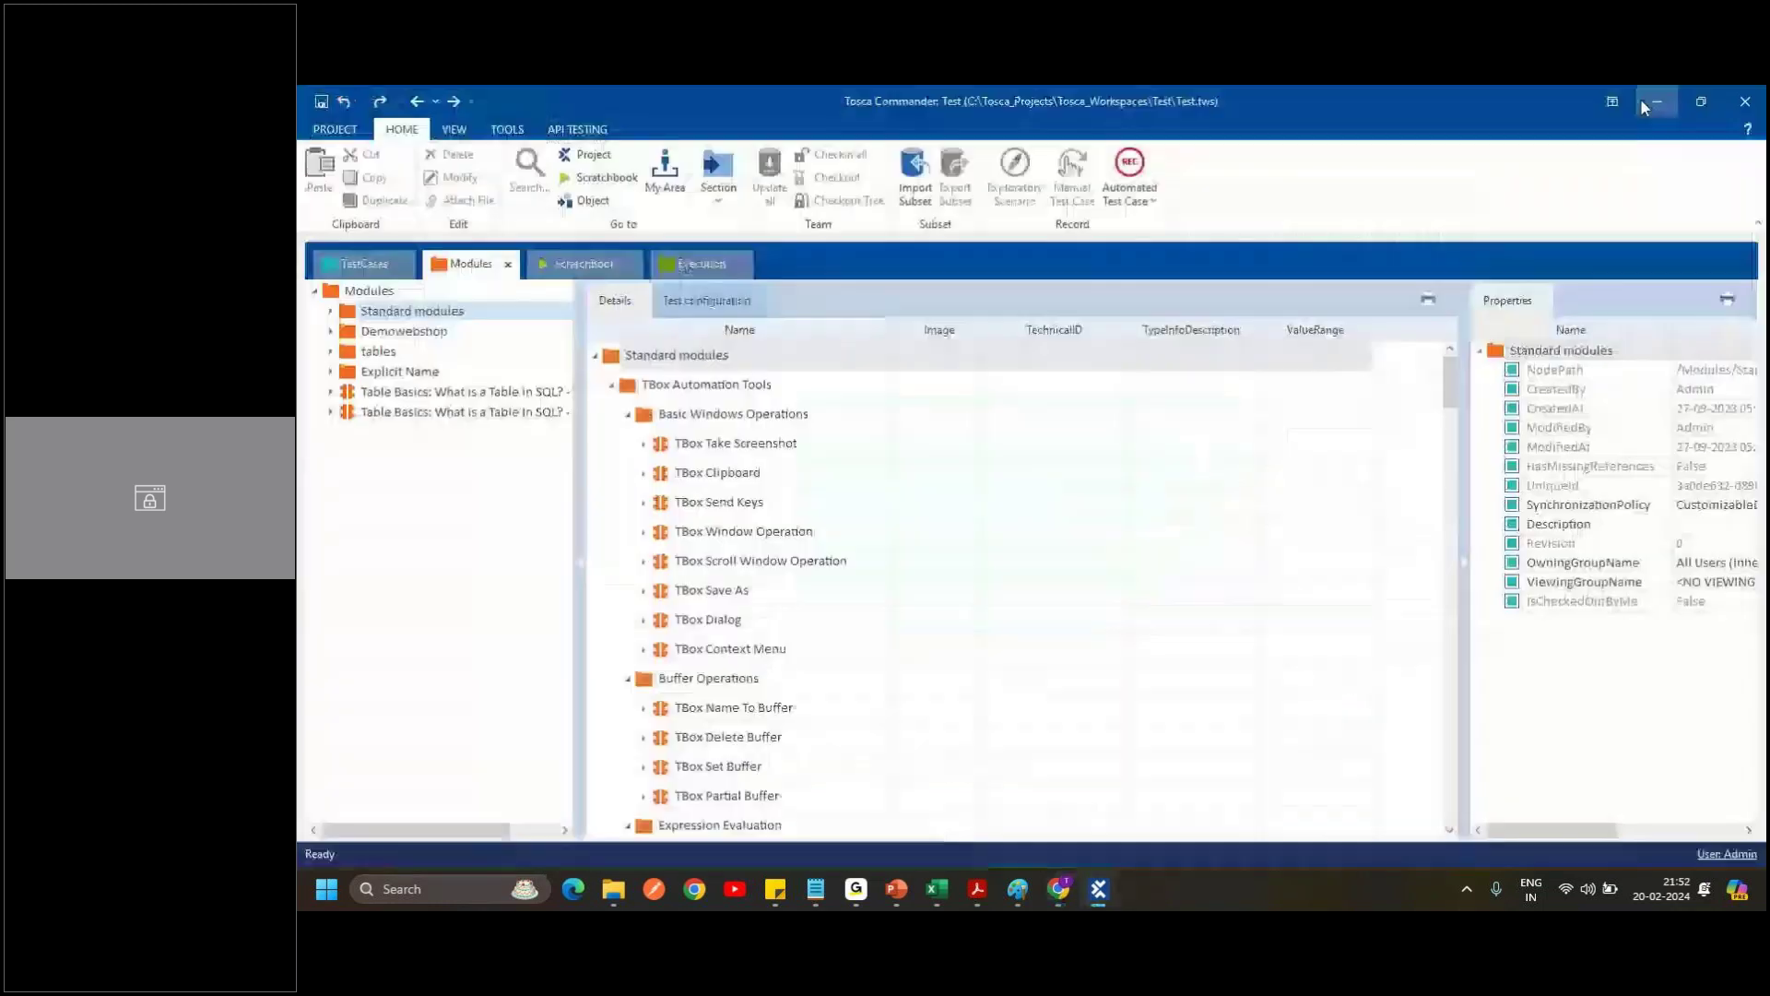
# Start an application scan on the root Modules folder.
pyautogui.click(378, 293)
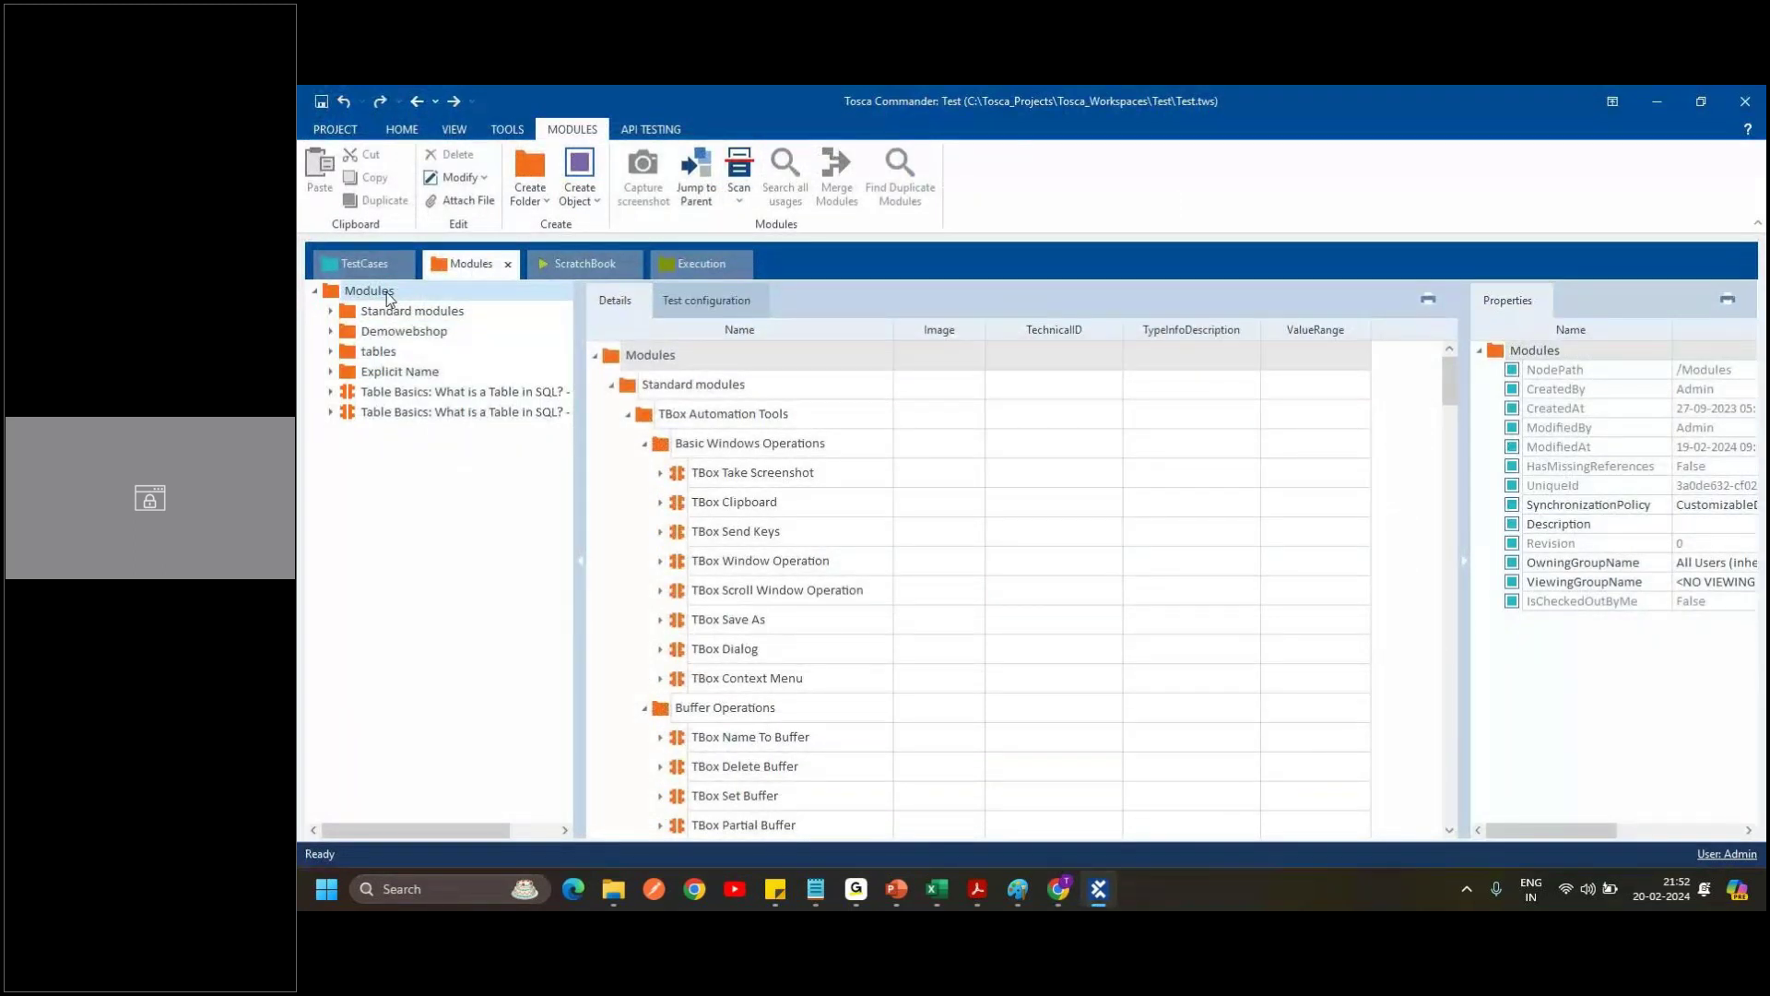
pyautogui.rightClick(387, 297)
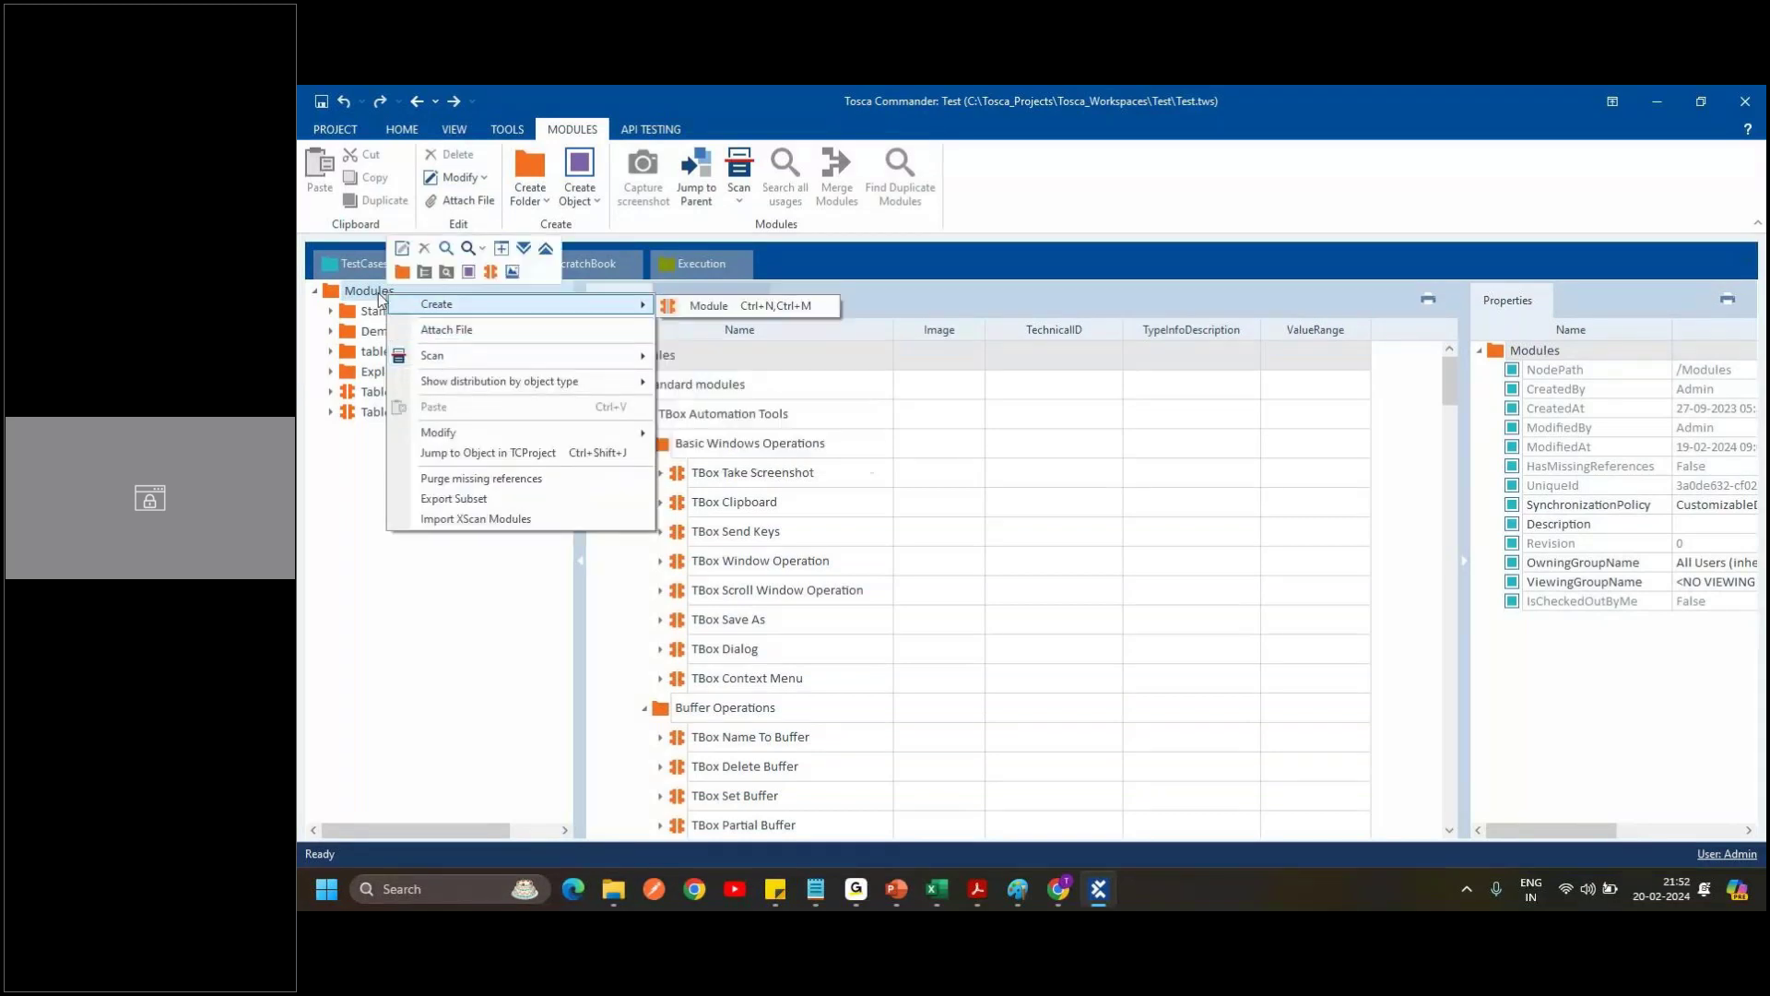
pyautogui.click(377, 296)
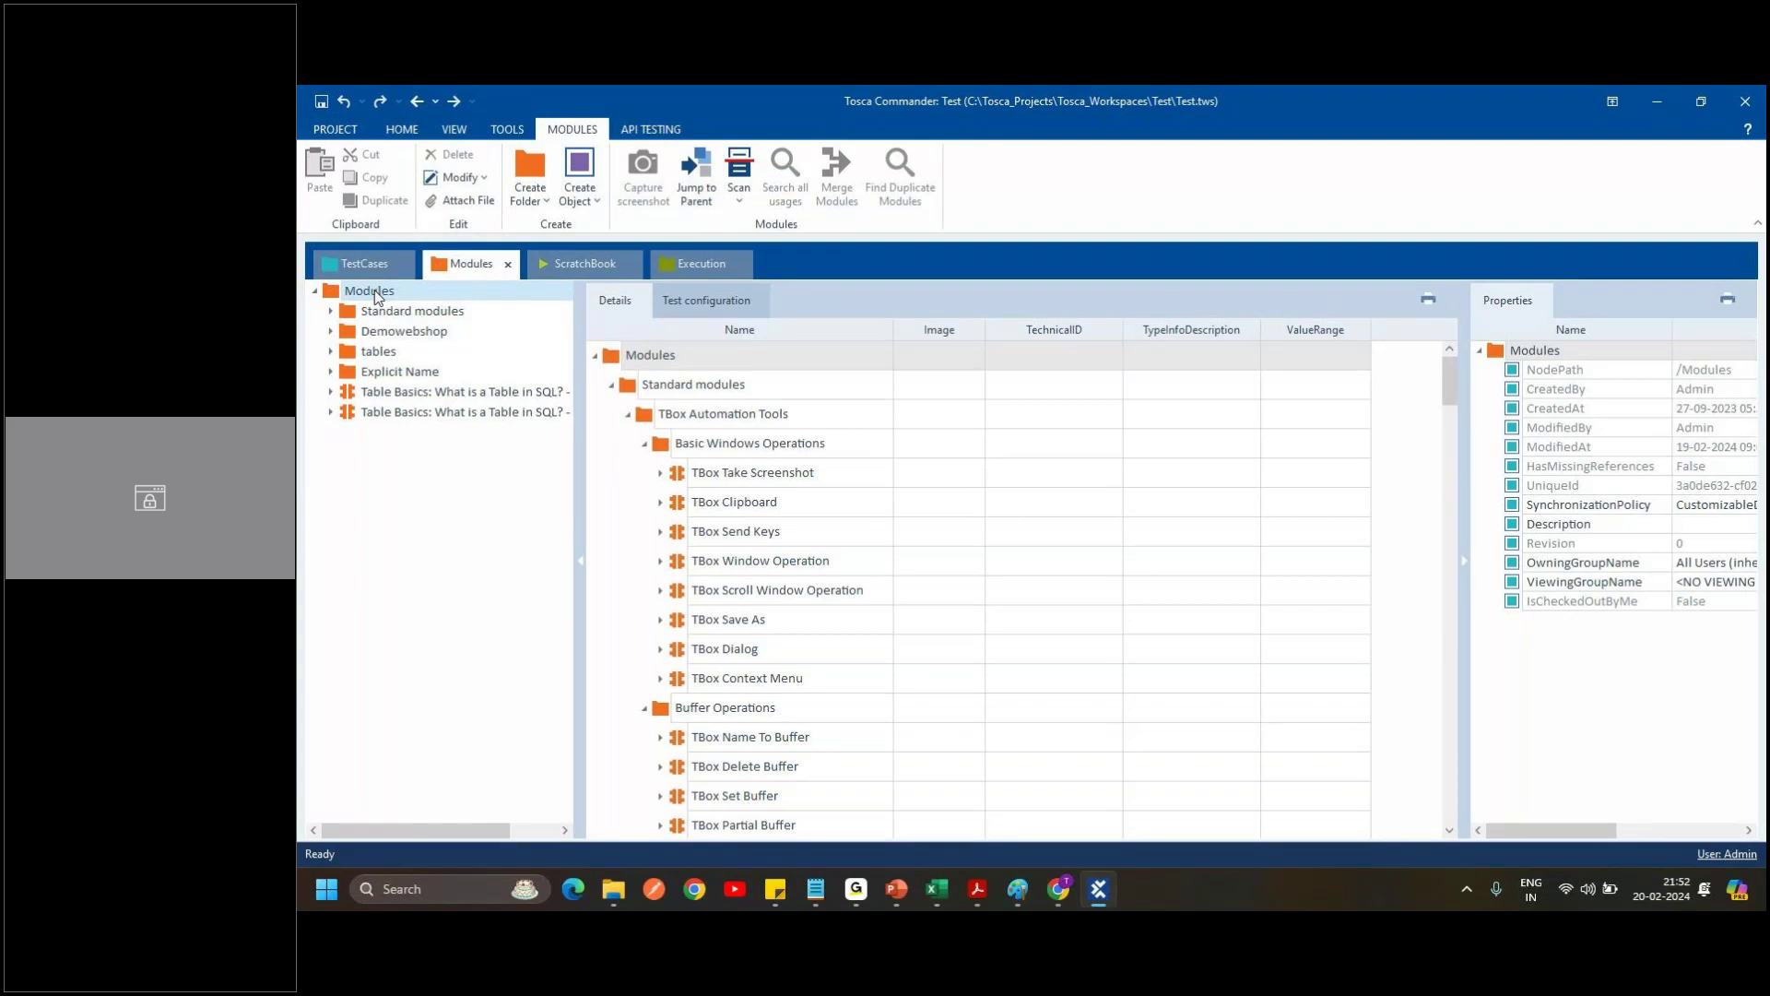
pyautogui.rightClick(376, 295)
pyautogui.moveTo(614, 358)
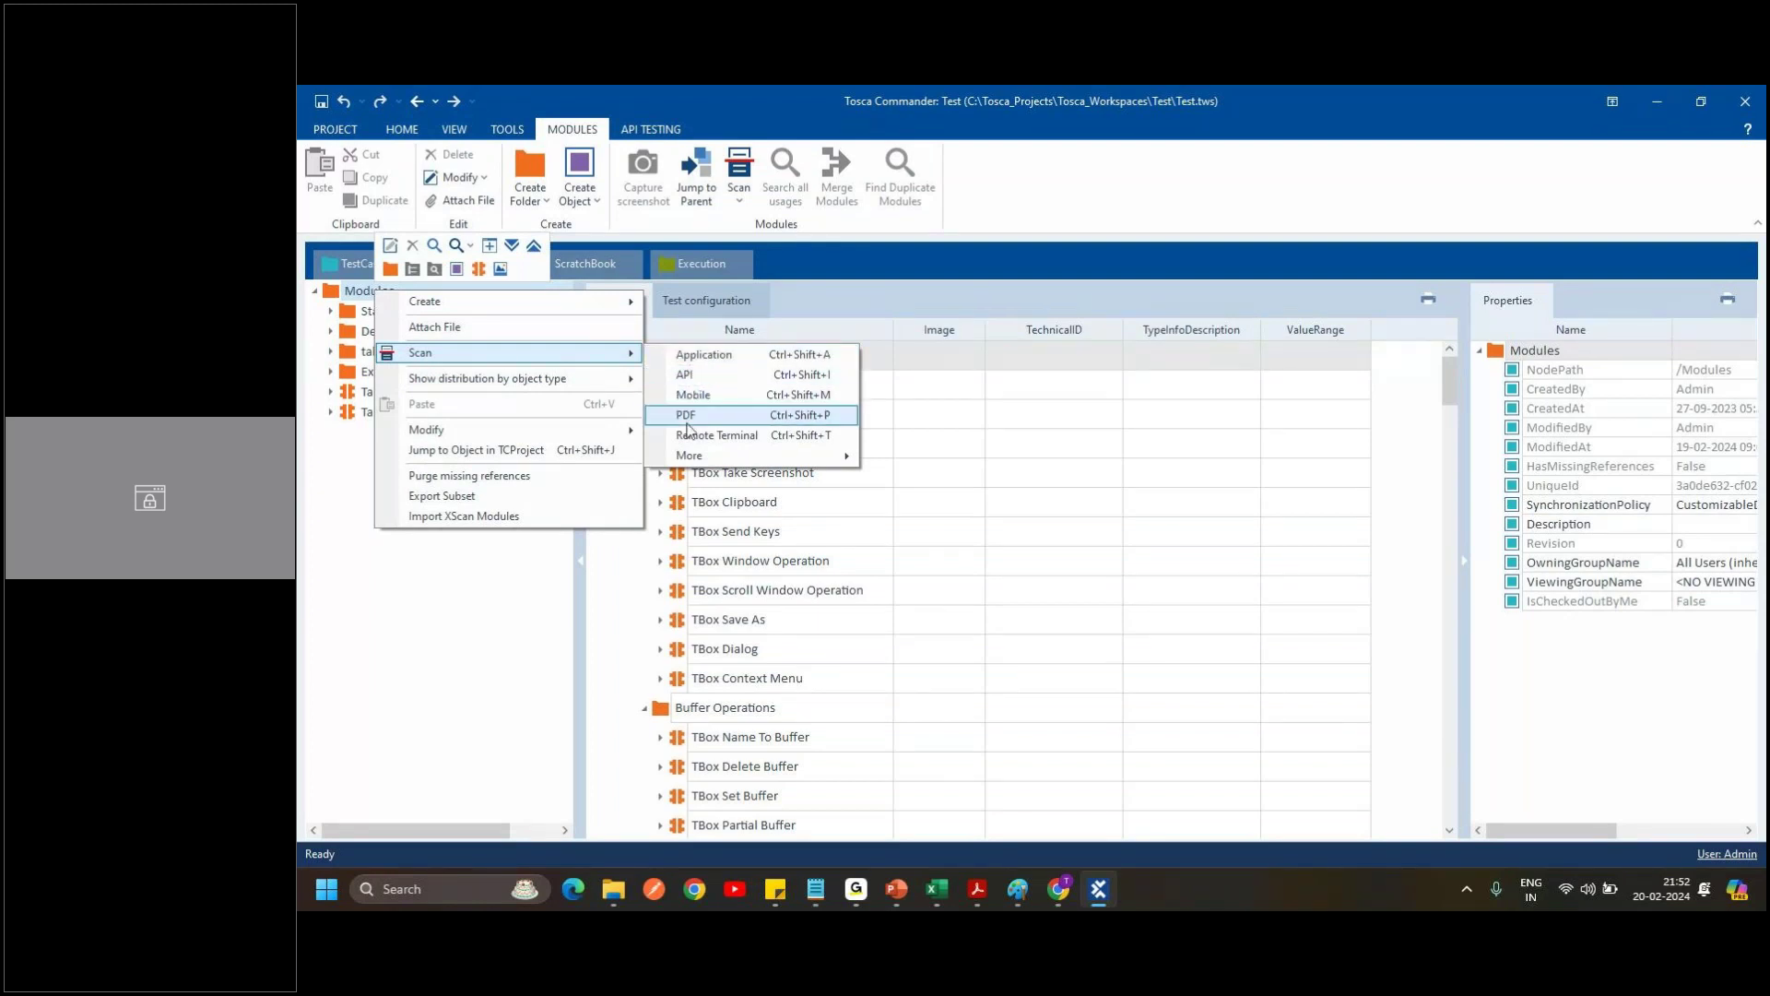
pyautogui.moveTo(689, 455)
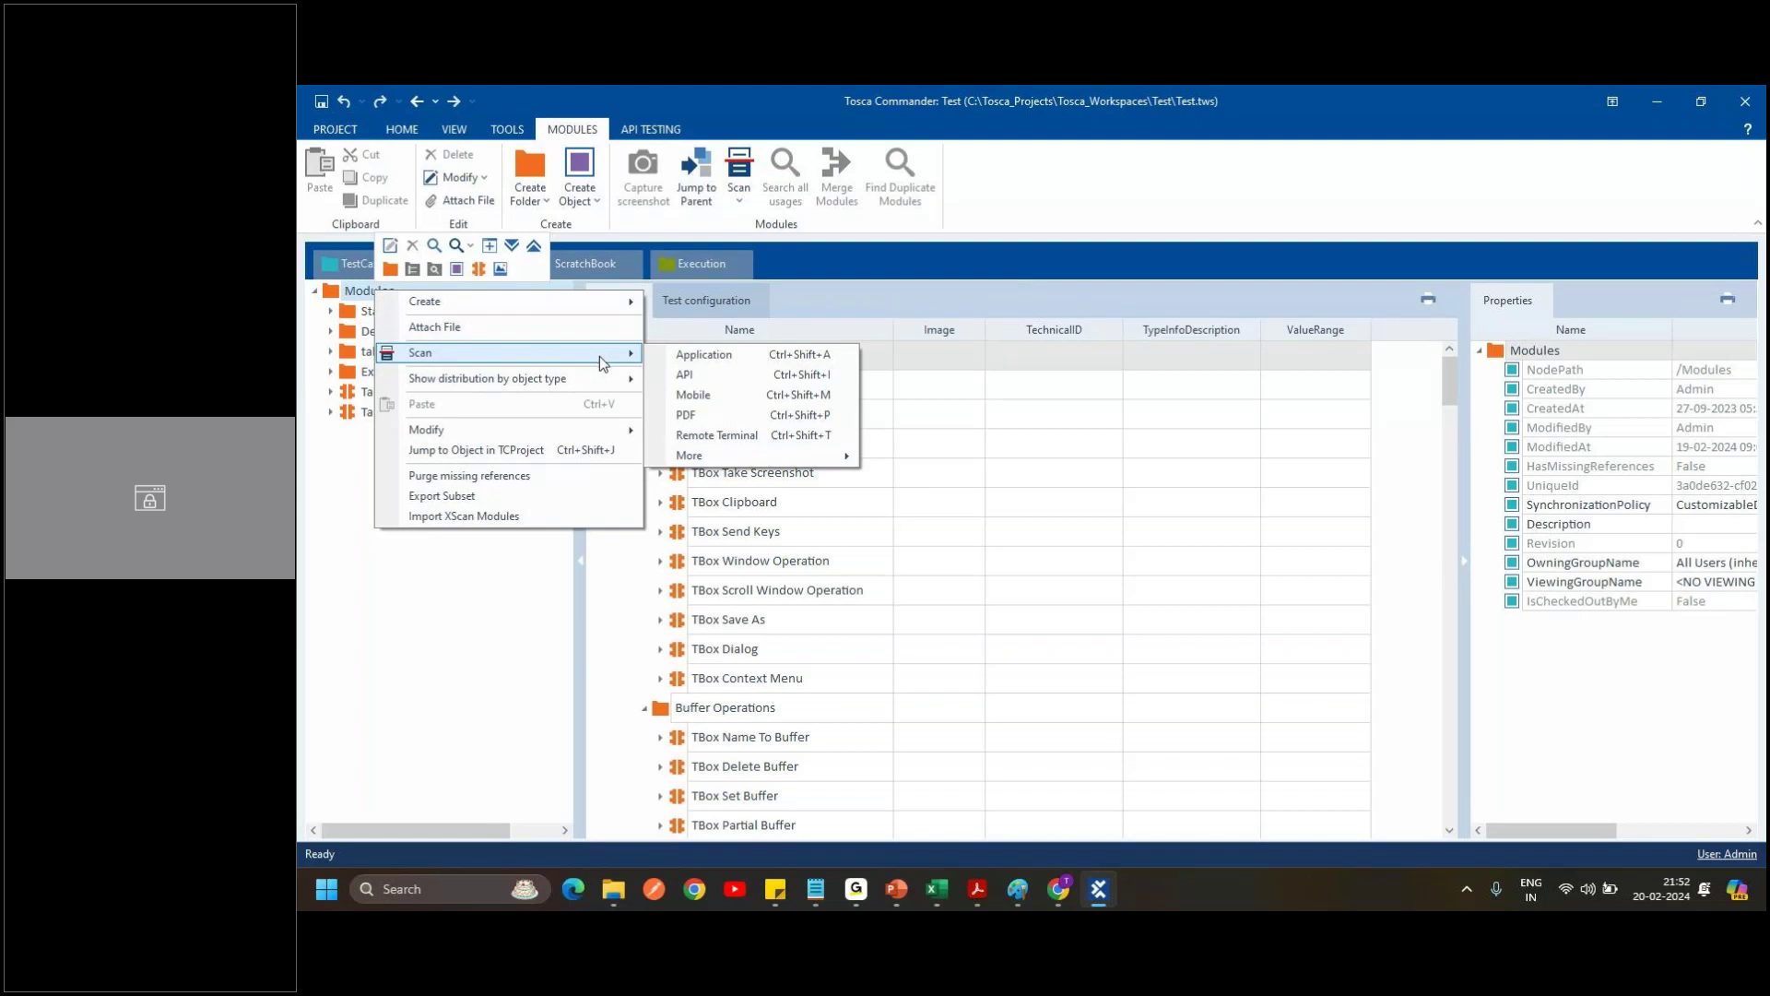
pyautogui.click(667, 359)
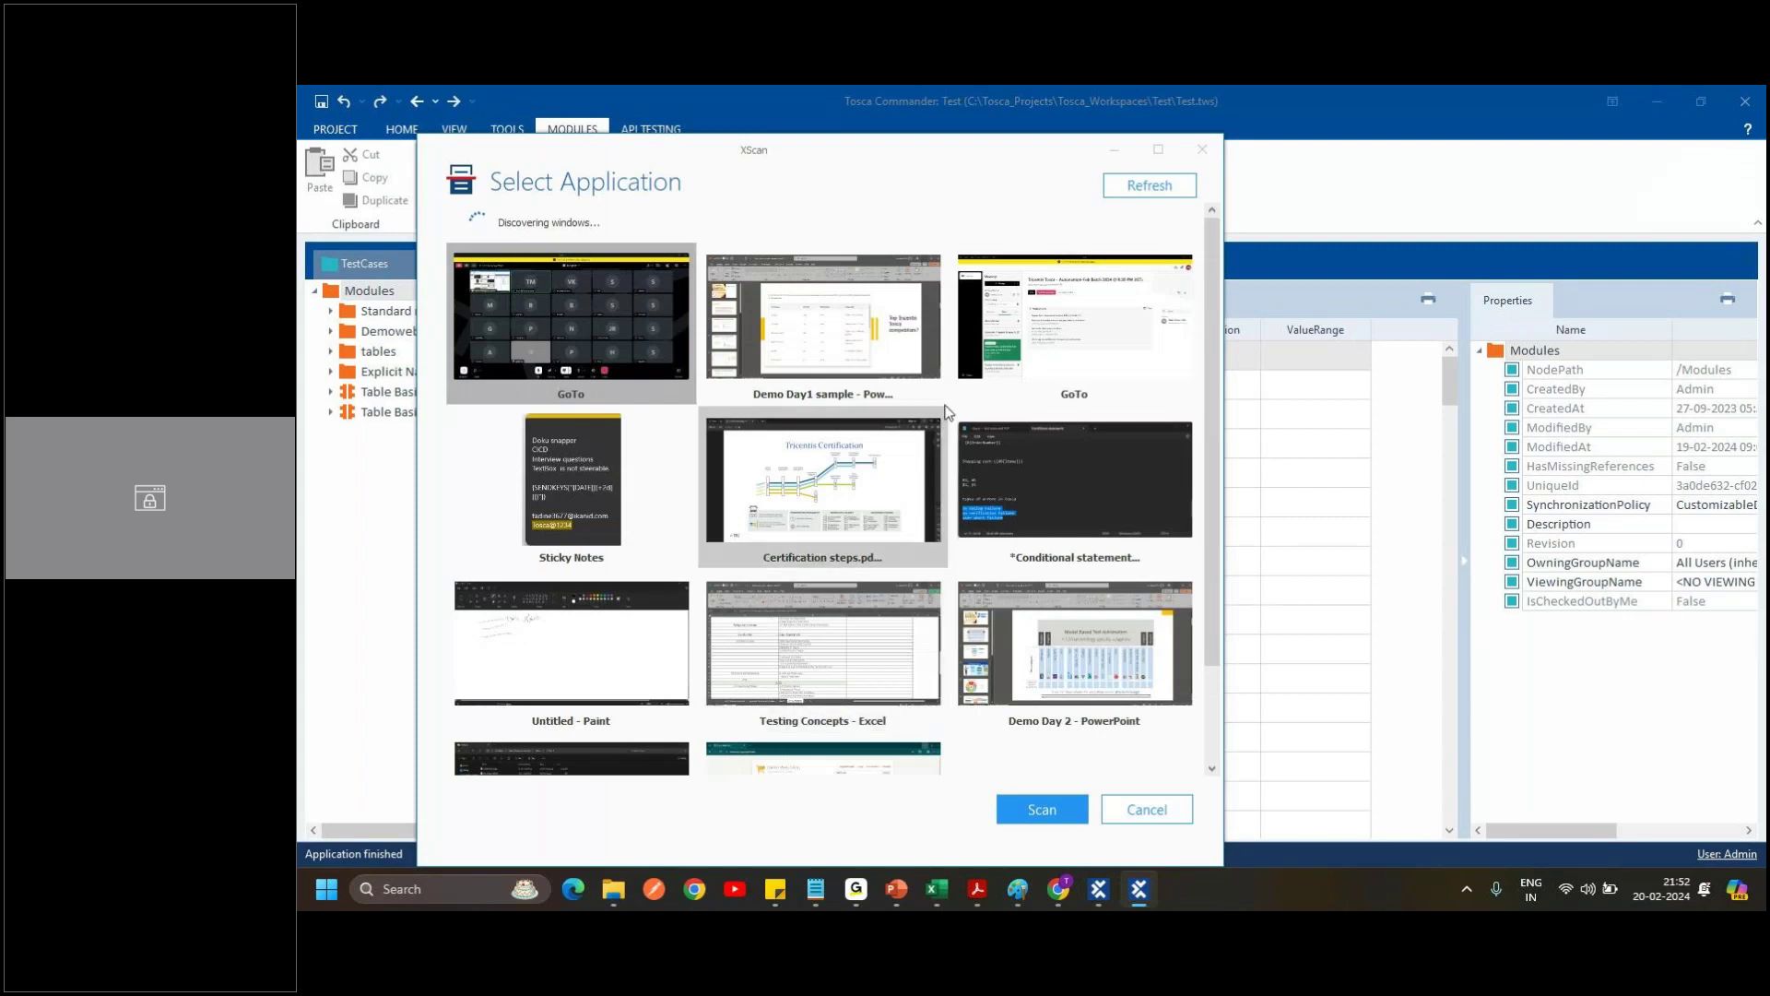
# Choose the Demo Web Shop browser window as the application and scan it.
pyautogui.scroll(-2, 1003, 530)
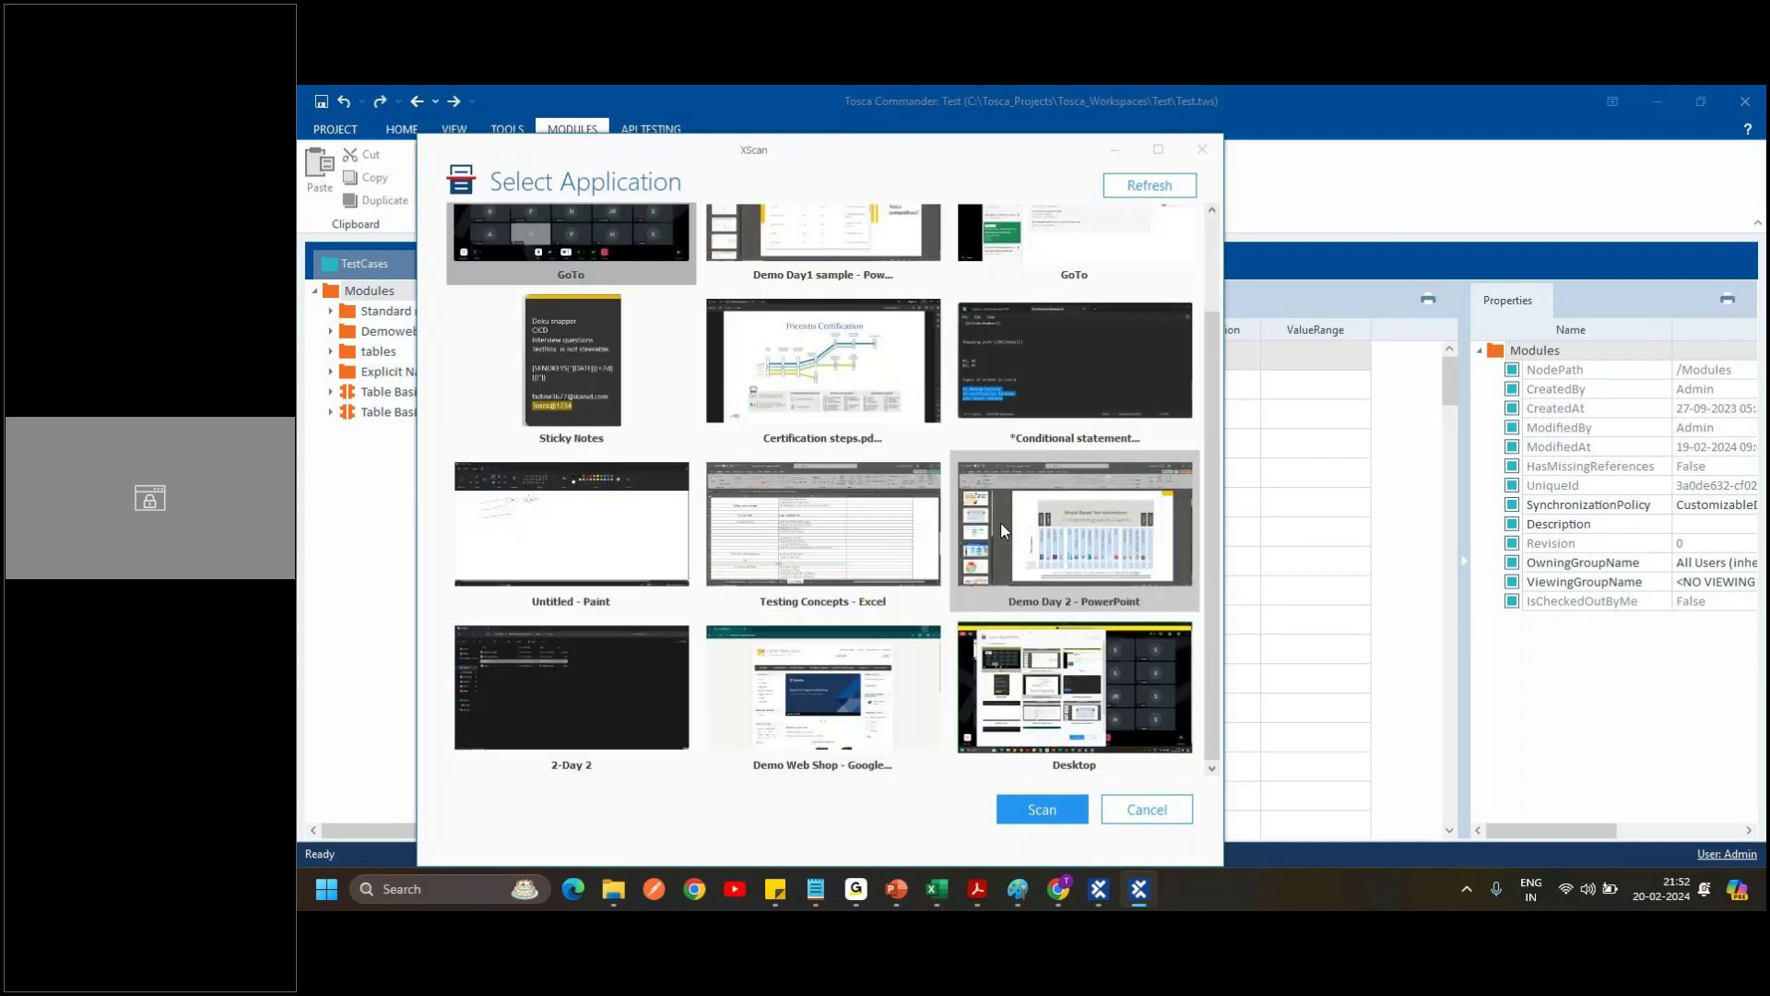
pyautogui.click(816, 727)
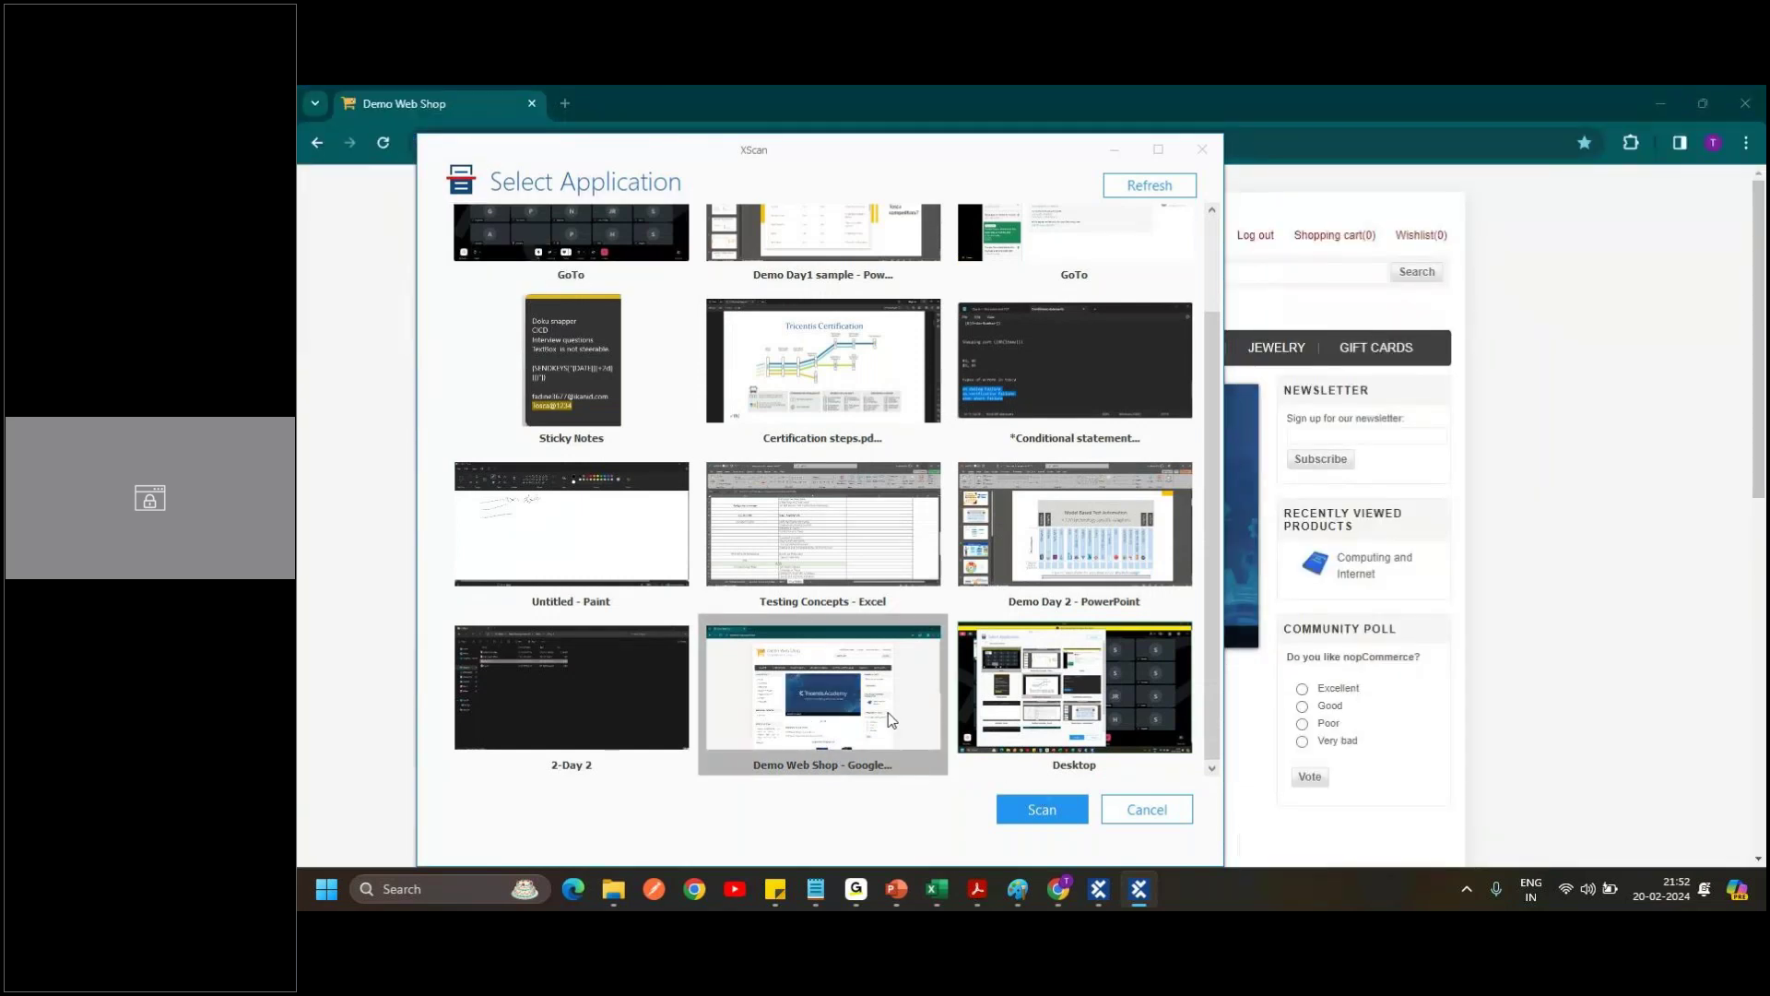
pyautogui.click(1042, 809)
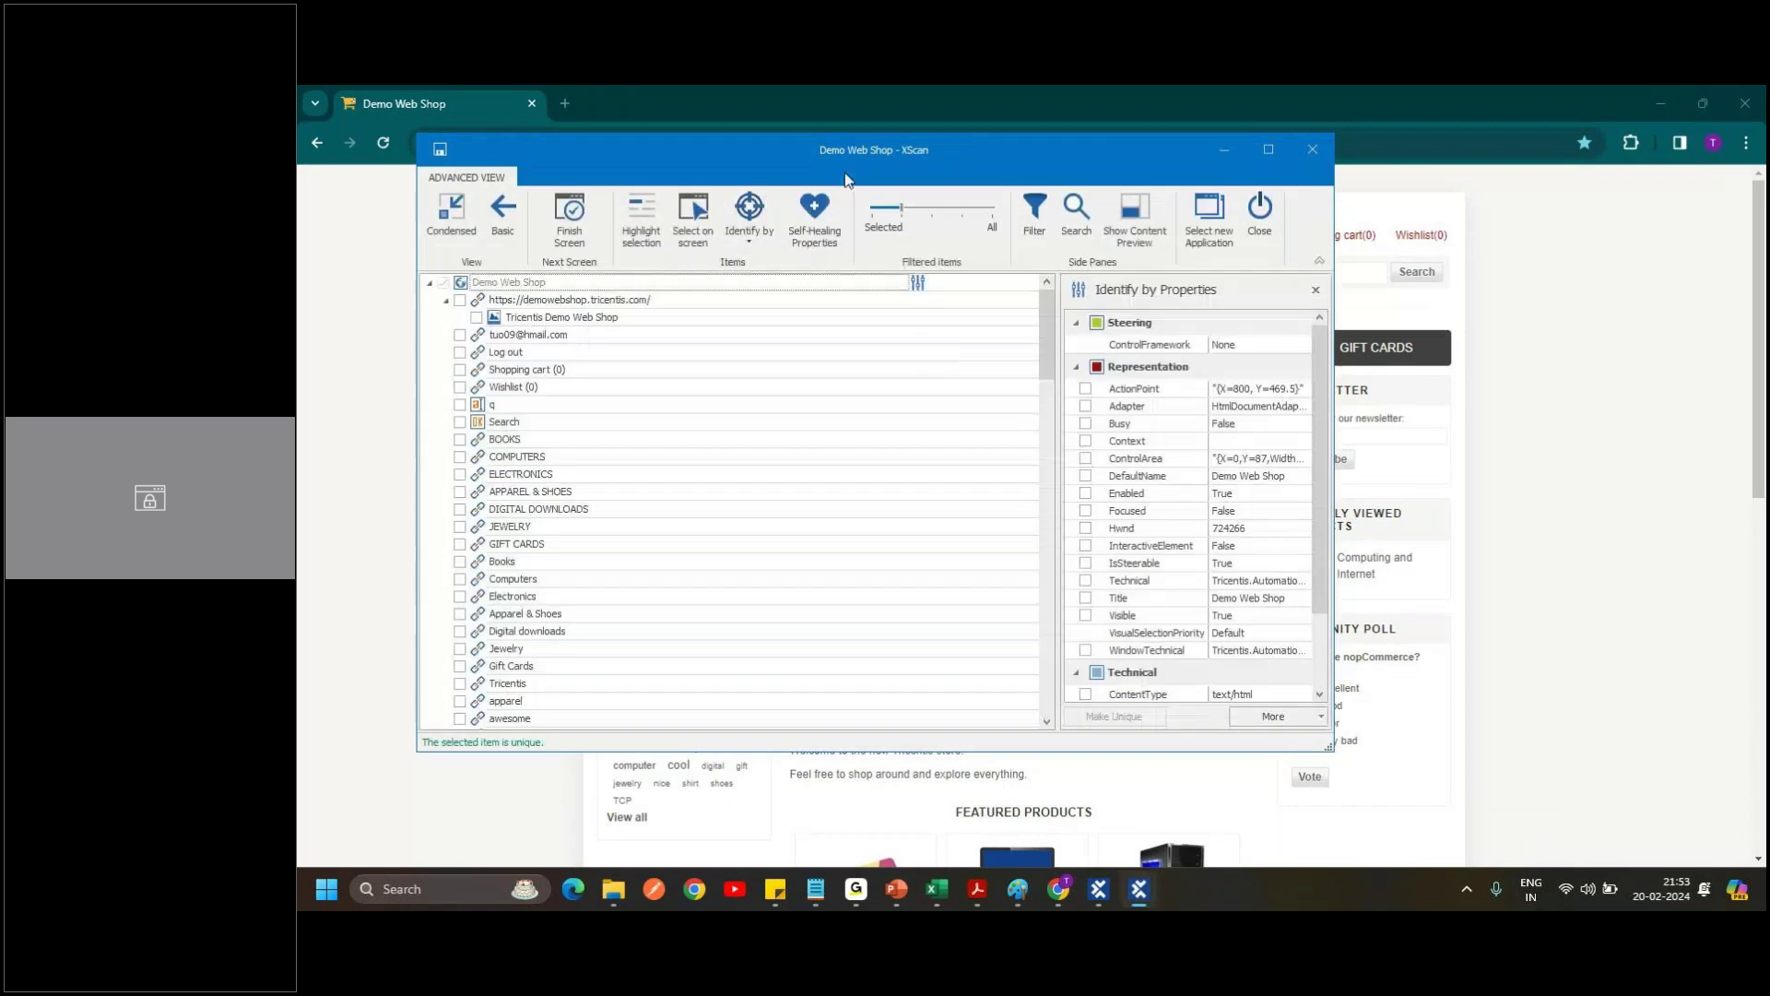
# Move the scan window off the page header and look through the full list of scanned Demo Web Shop controls.
pyautogui.moveTo(846, 177); pyautogui.dragTo(1108, 335)
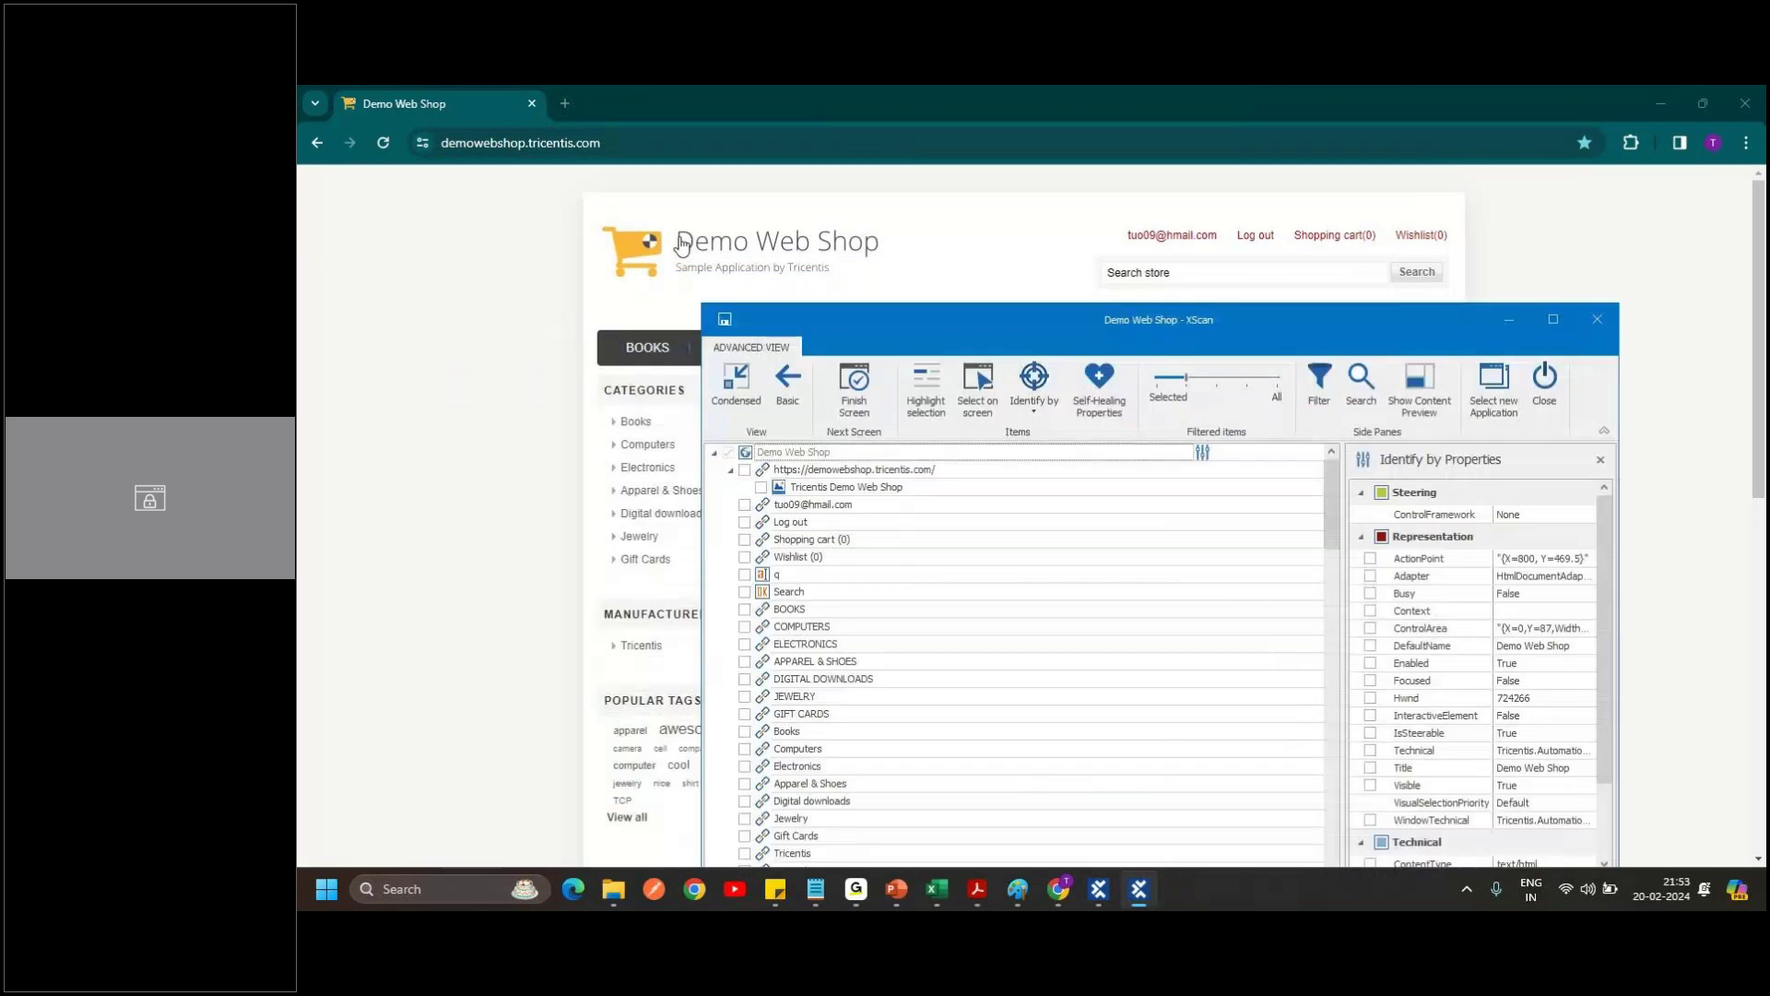
pyautogui.scroll(-15, 872, 532)
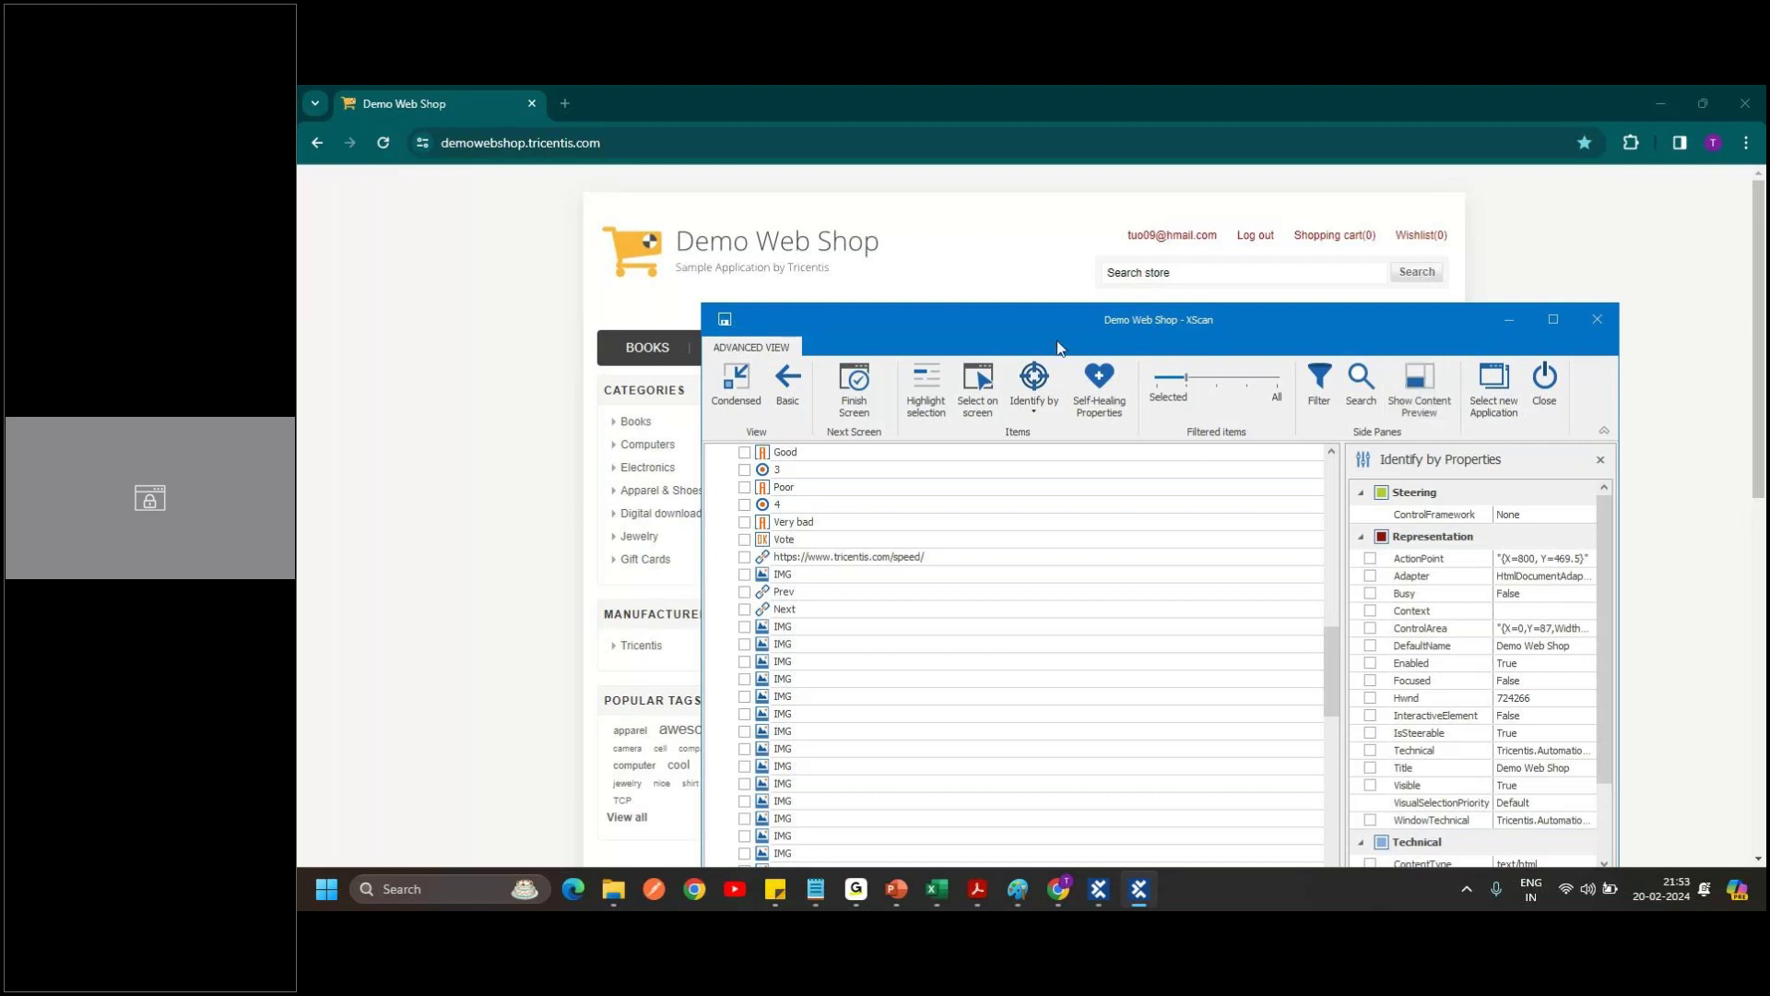
pyautogui.moveTo(1056, 324); pyautogui.dragTo(1059, 255)
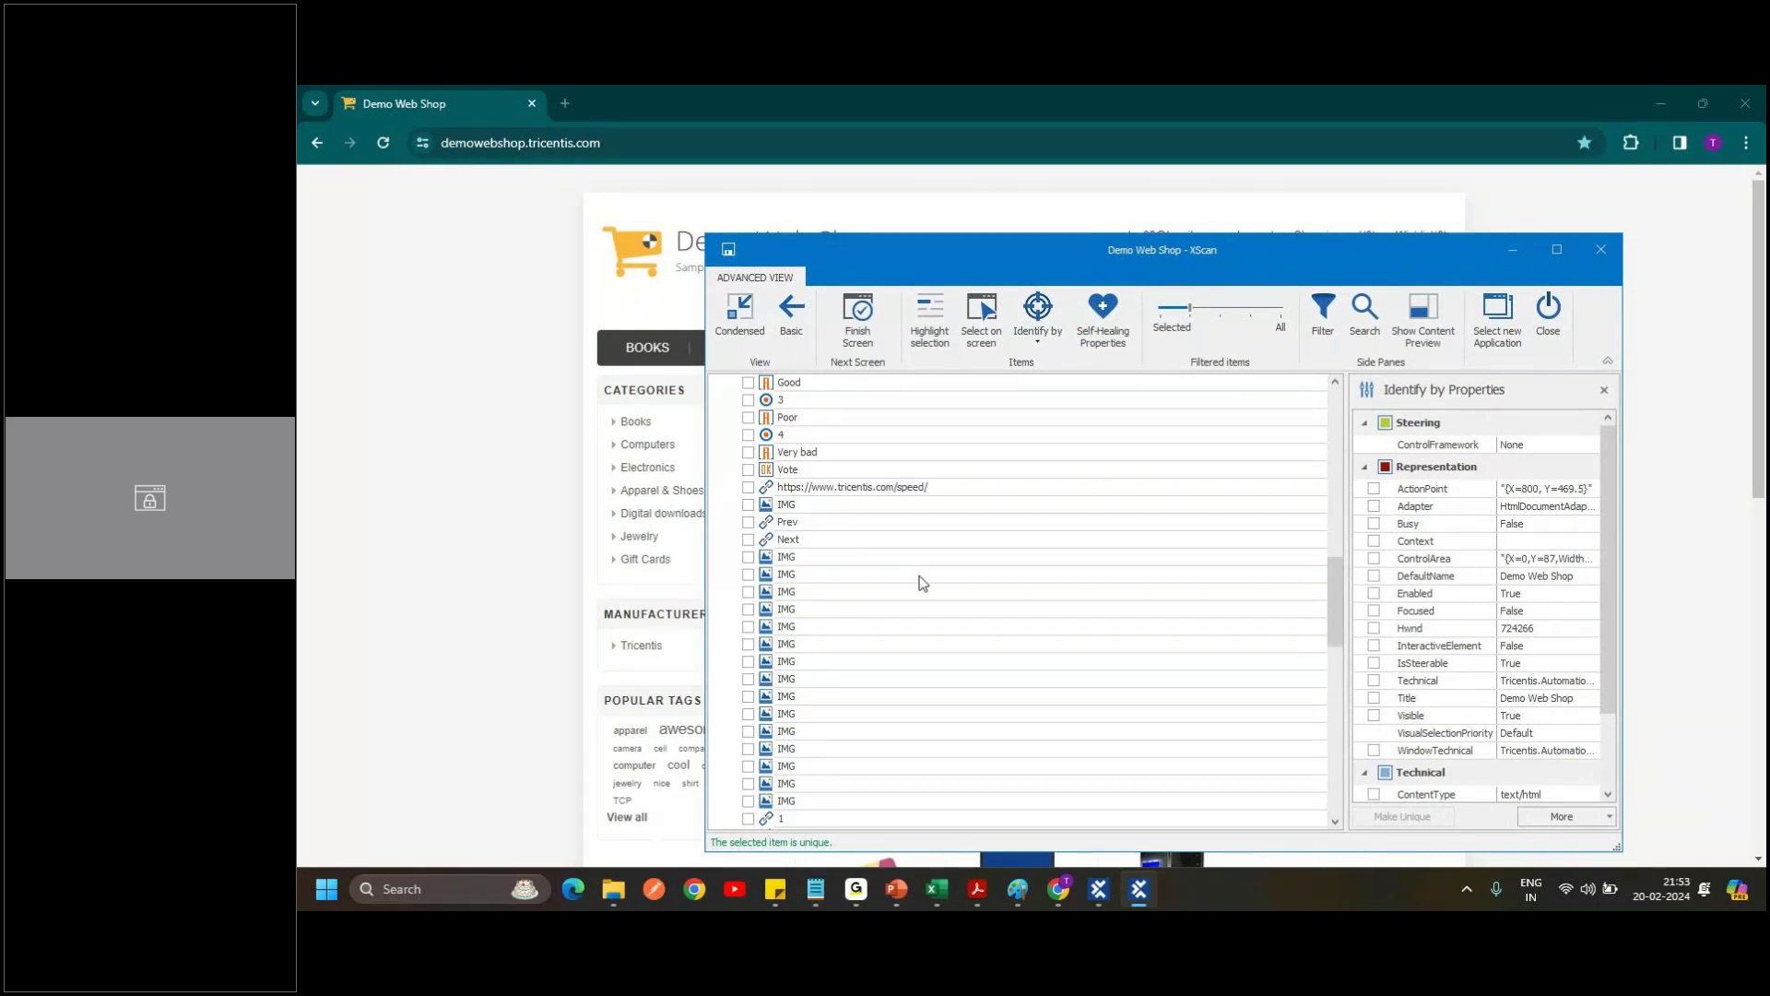
pyautogui.scroll(10, 925, 582)
pyautogui.scroll(-10, 924, 582)
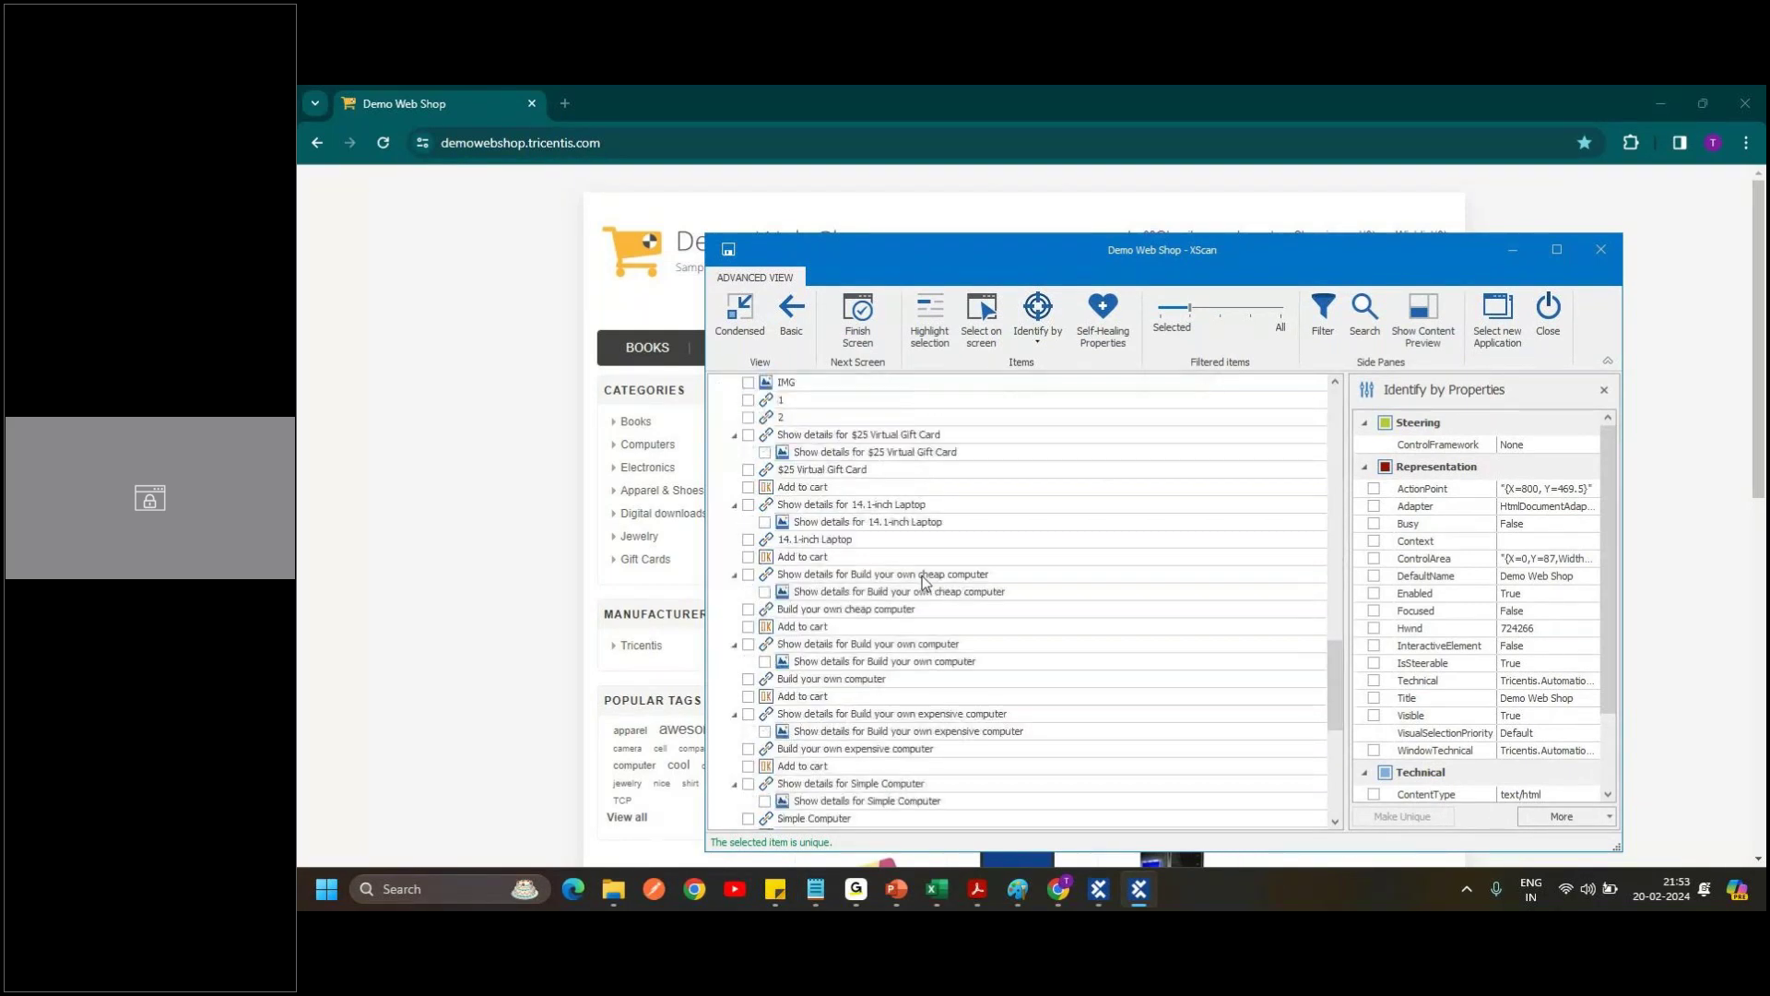
pyautogui.scroll(-8, 924, 582)
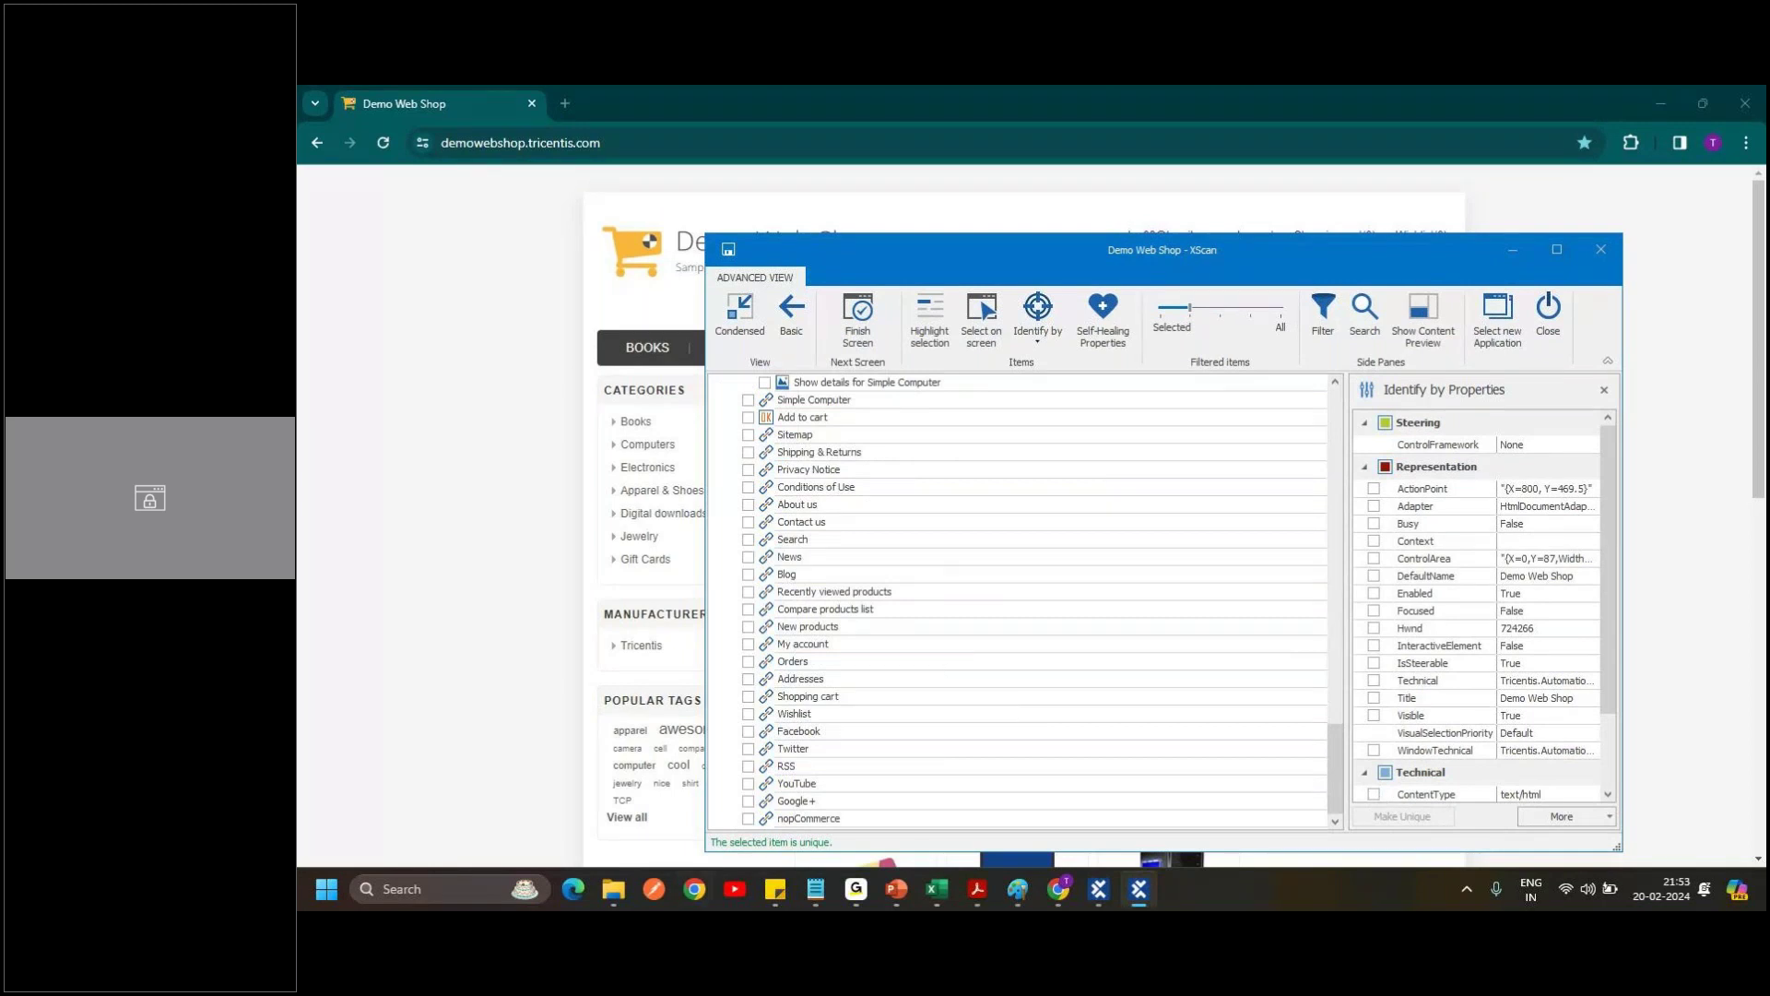
pyautogui.moveTo(984, 246); pyautogui.dragTo(1103, 322)
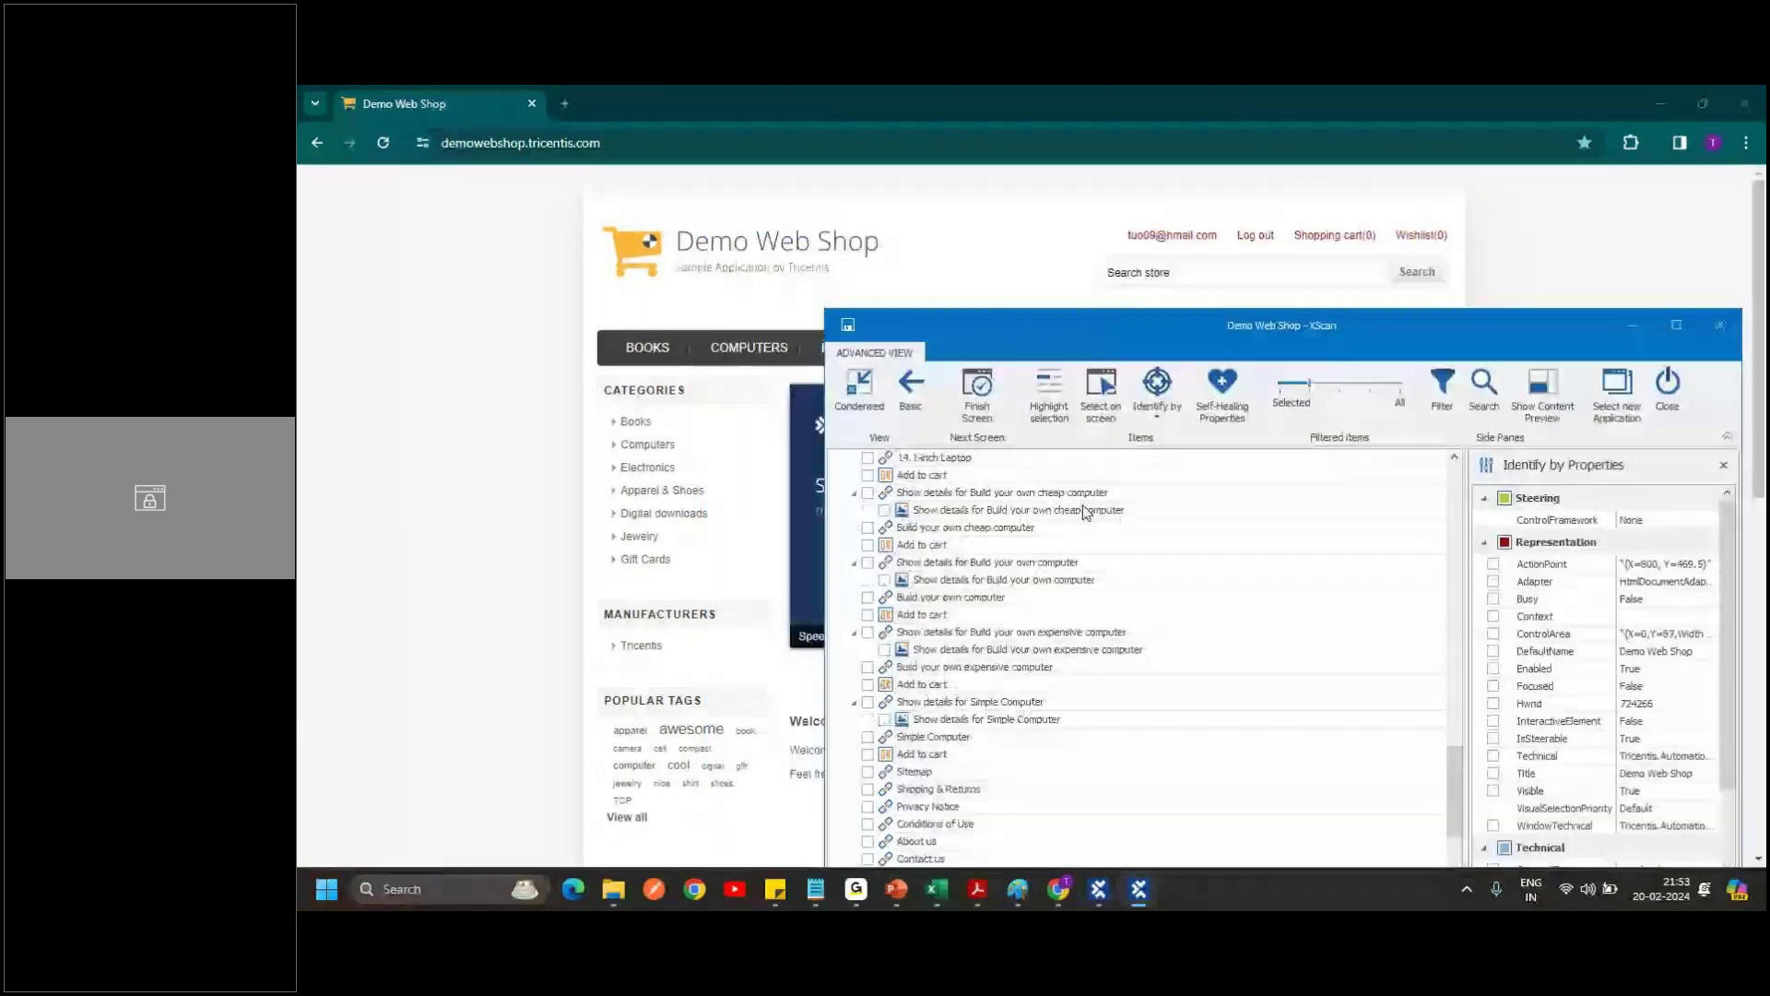
pyautogui.scroll(20, 1084, 513)
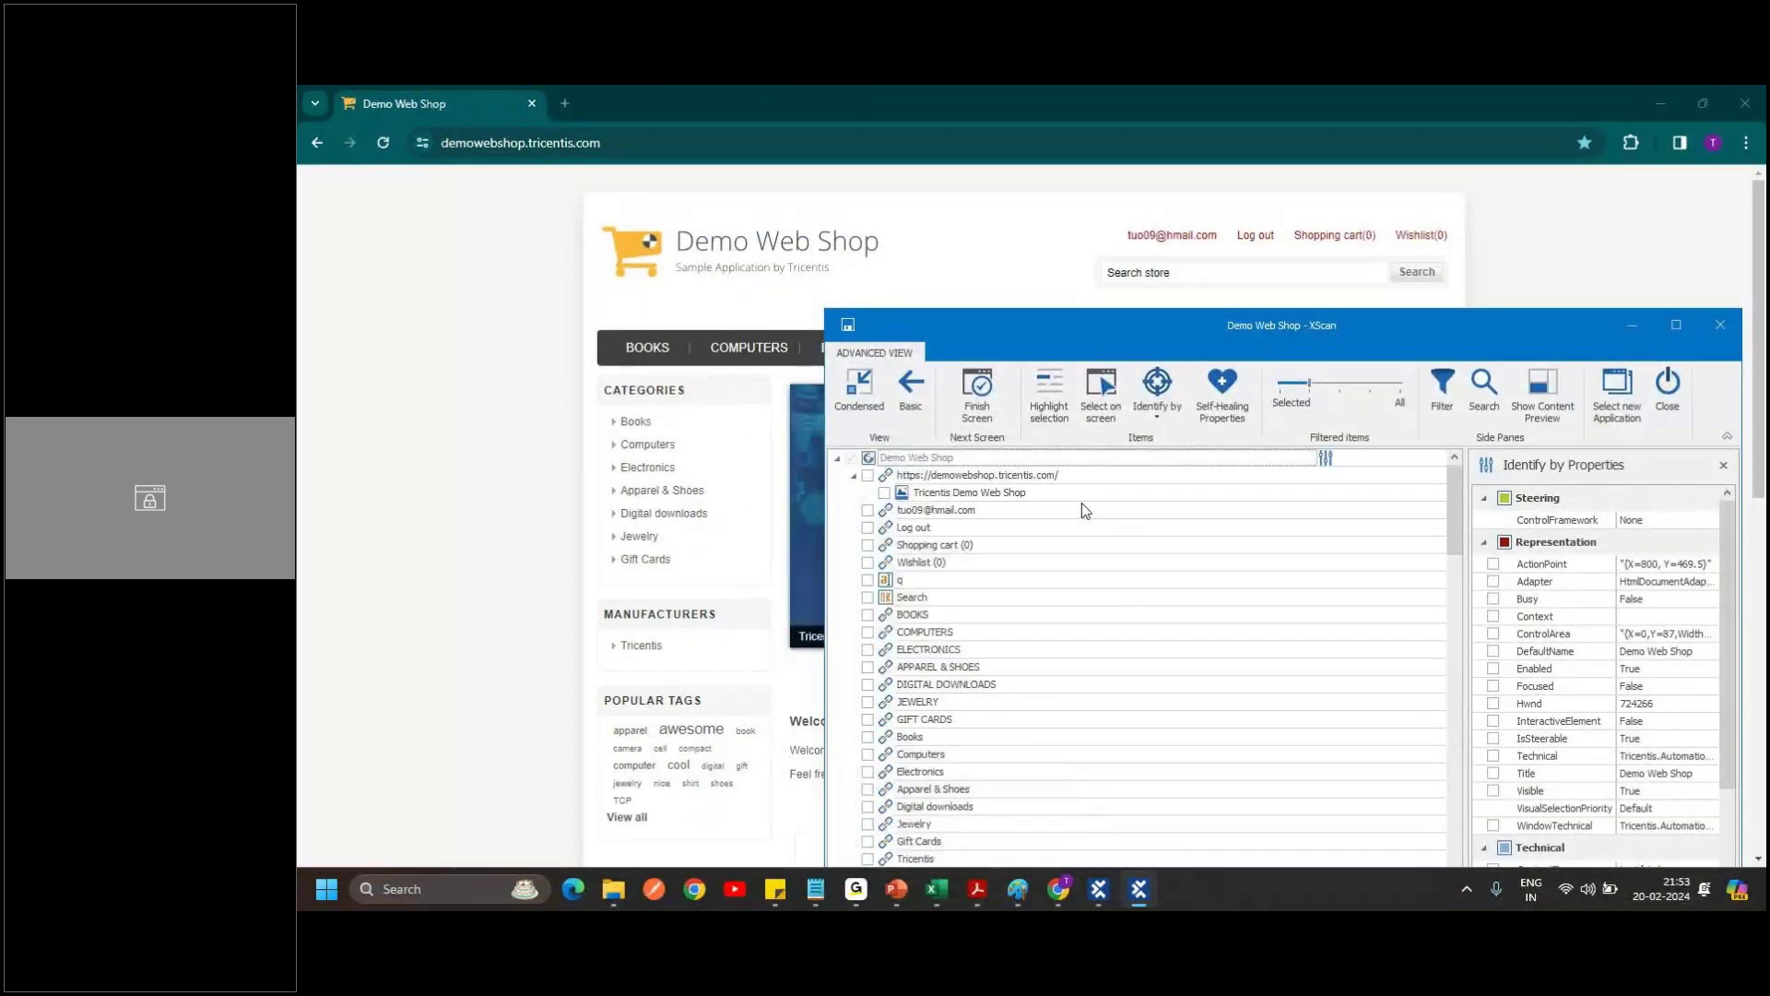
# Turn on selection highlighting and locate the scanned controls from Log out through APPAREL & SHOES on the web page.
pyautogui.click(917, 529)
pyautogui.click(1080, 405)
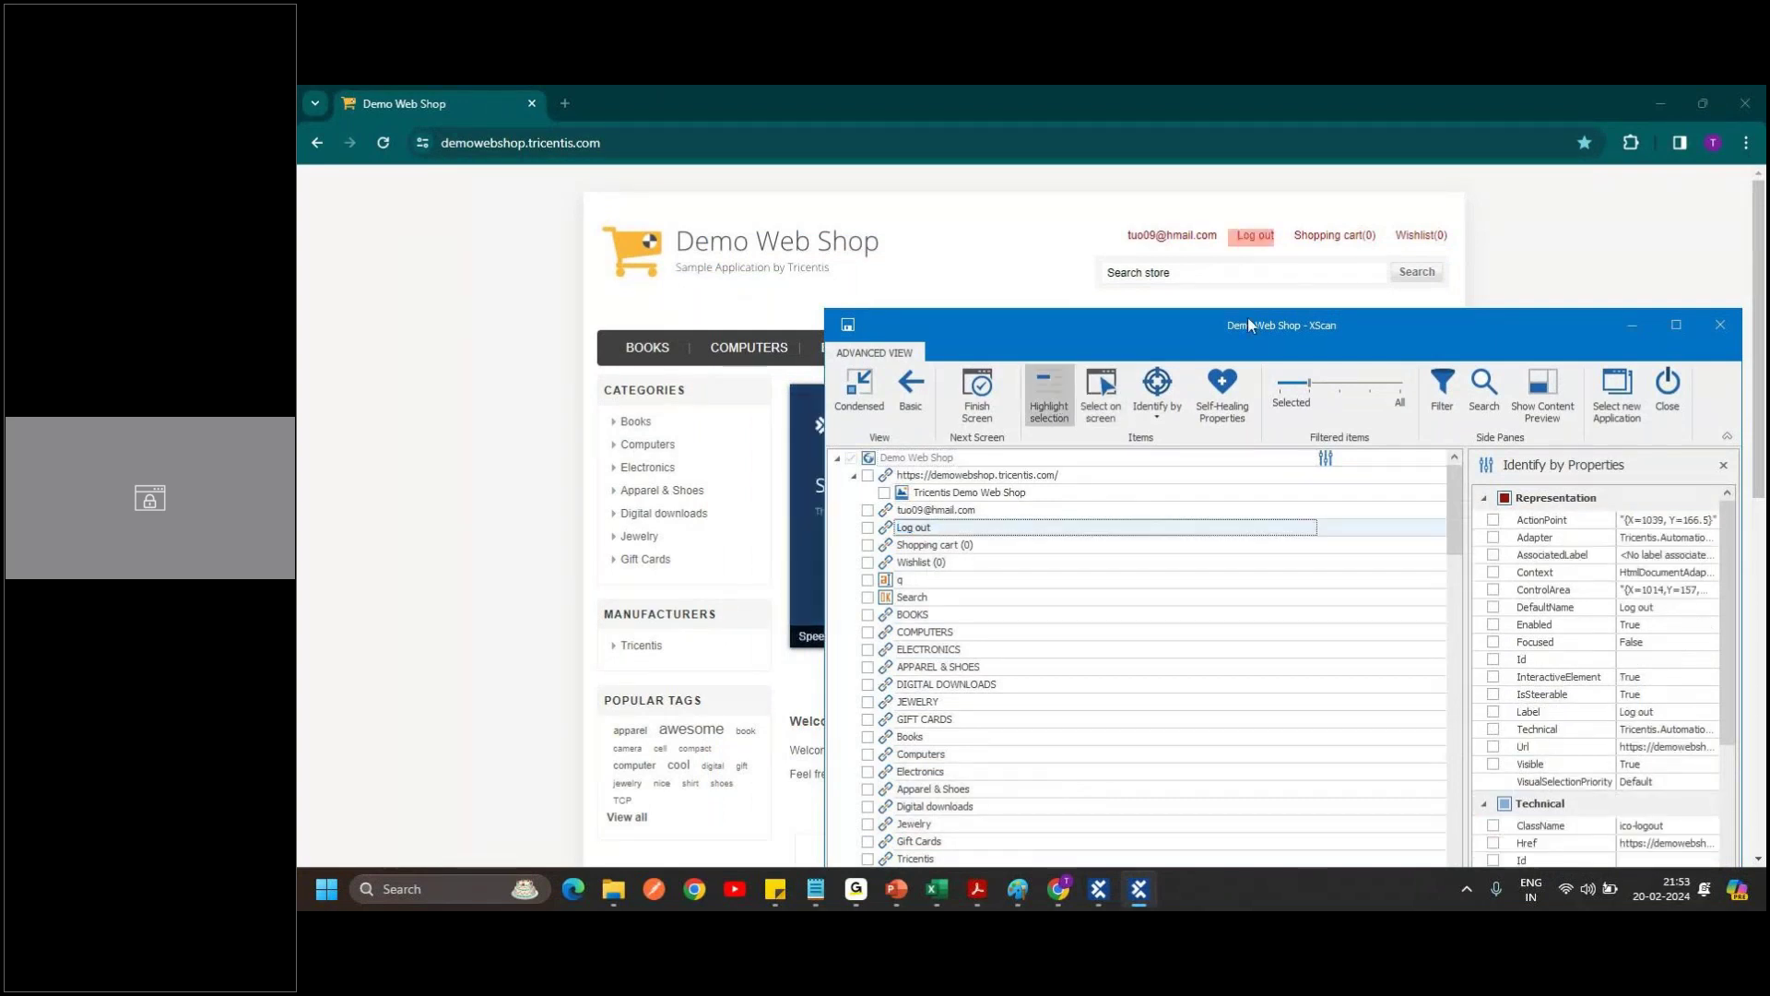
pyautogui.click(945, 545)
pyautogui.click(933, 565)
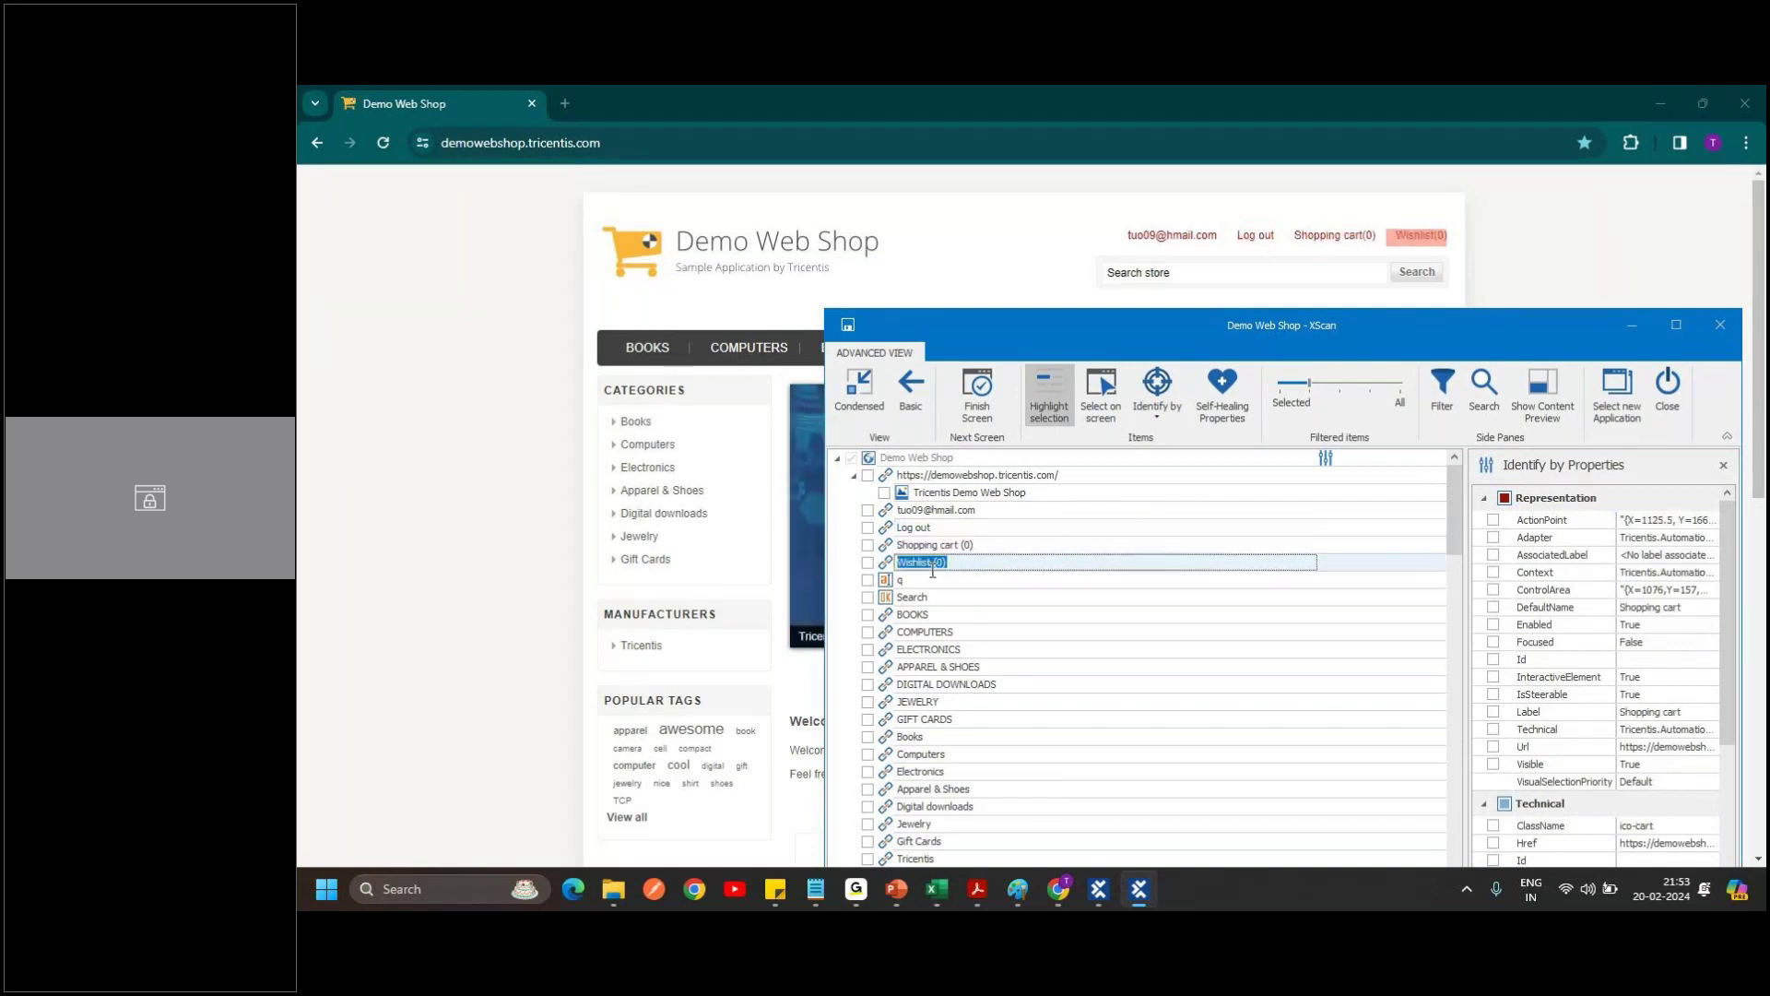
pyautogui.click(928, 578)
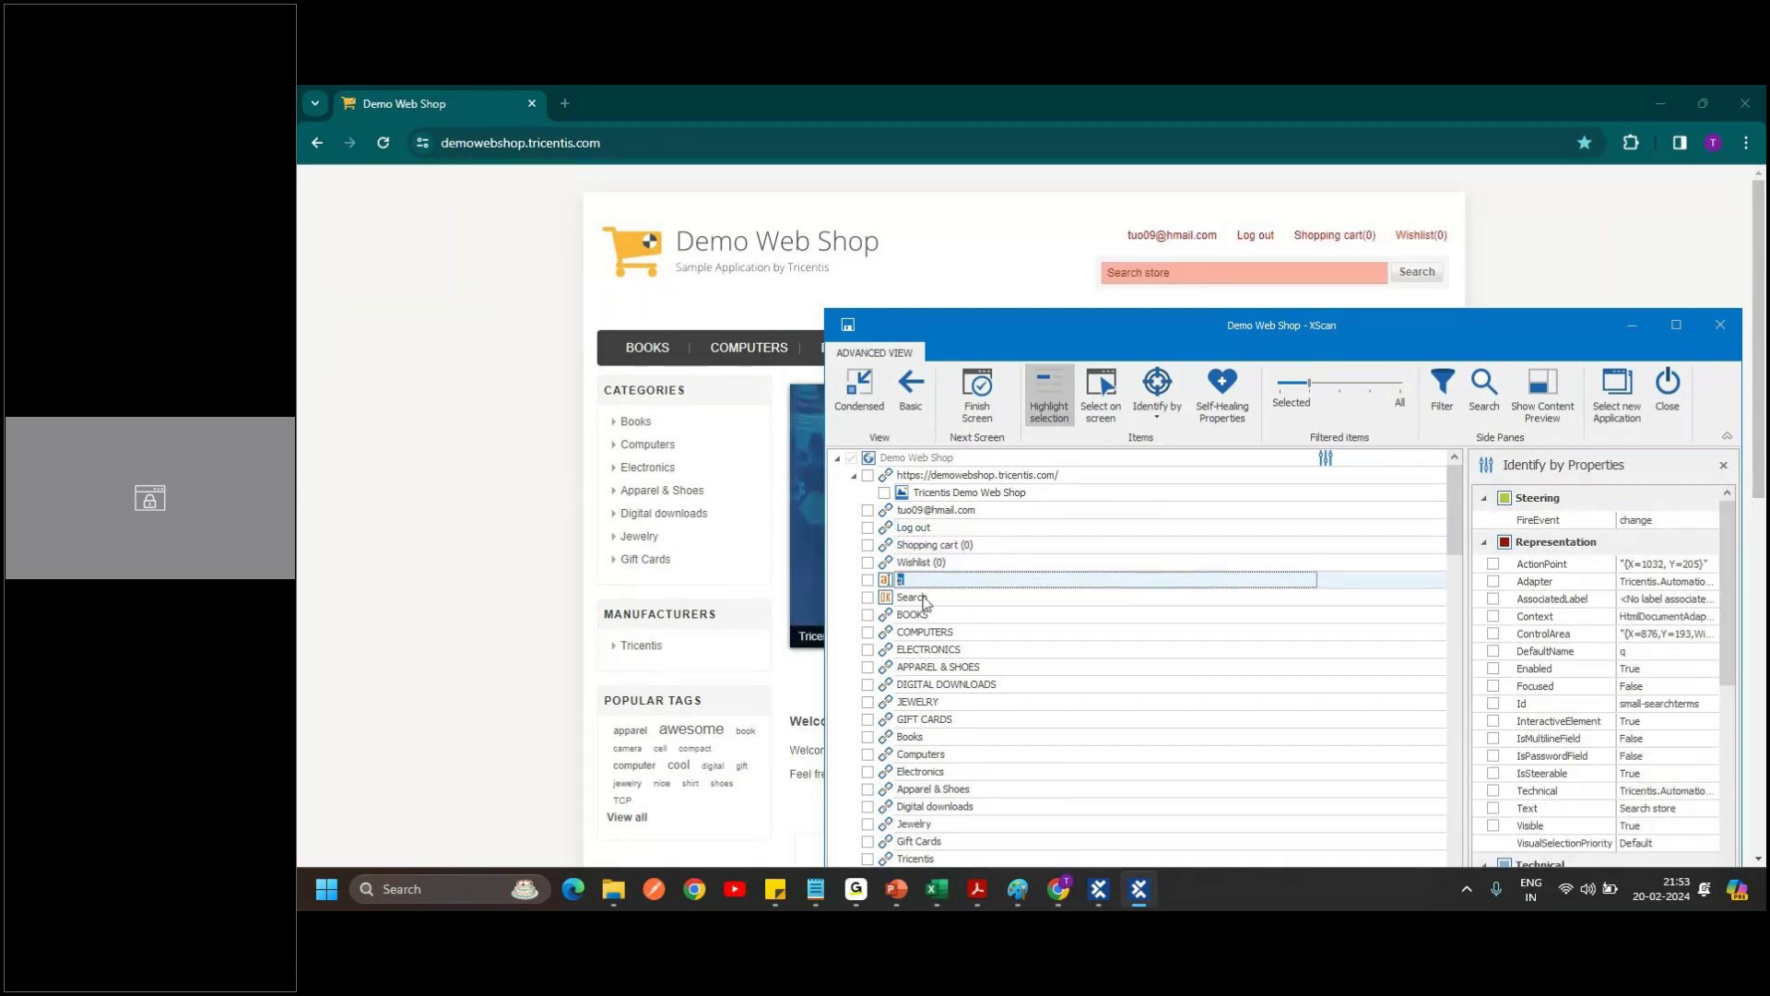
pyautogui.click(928, 596)
pyautogui.click(929, 614)
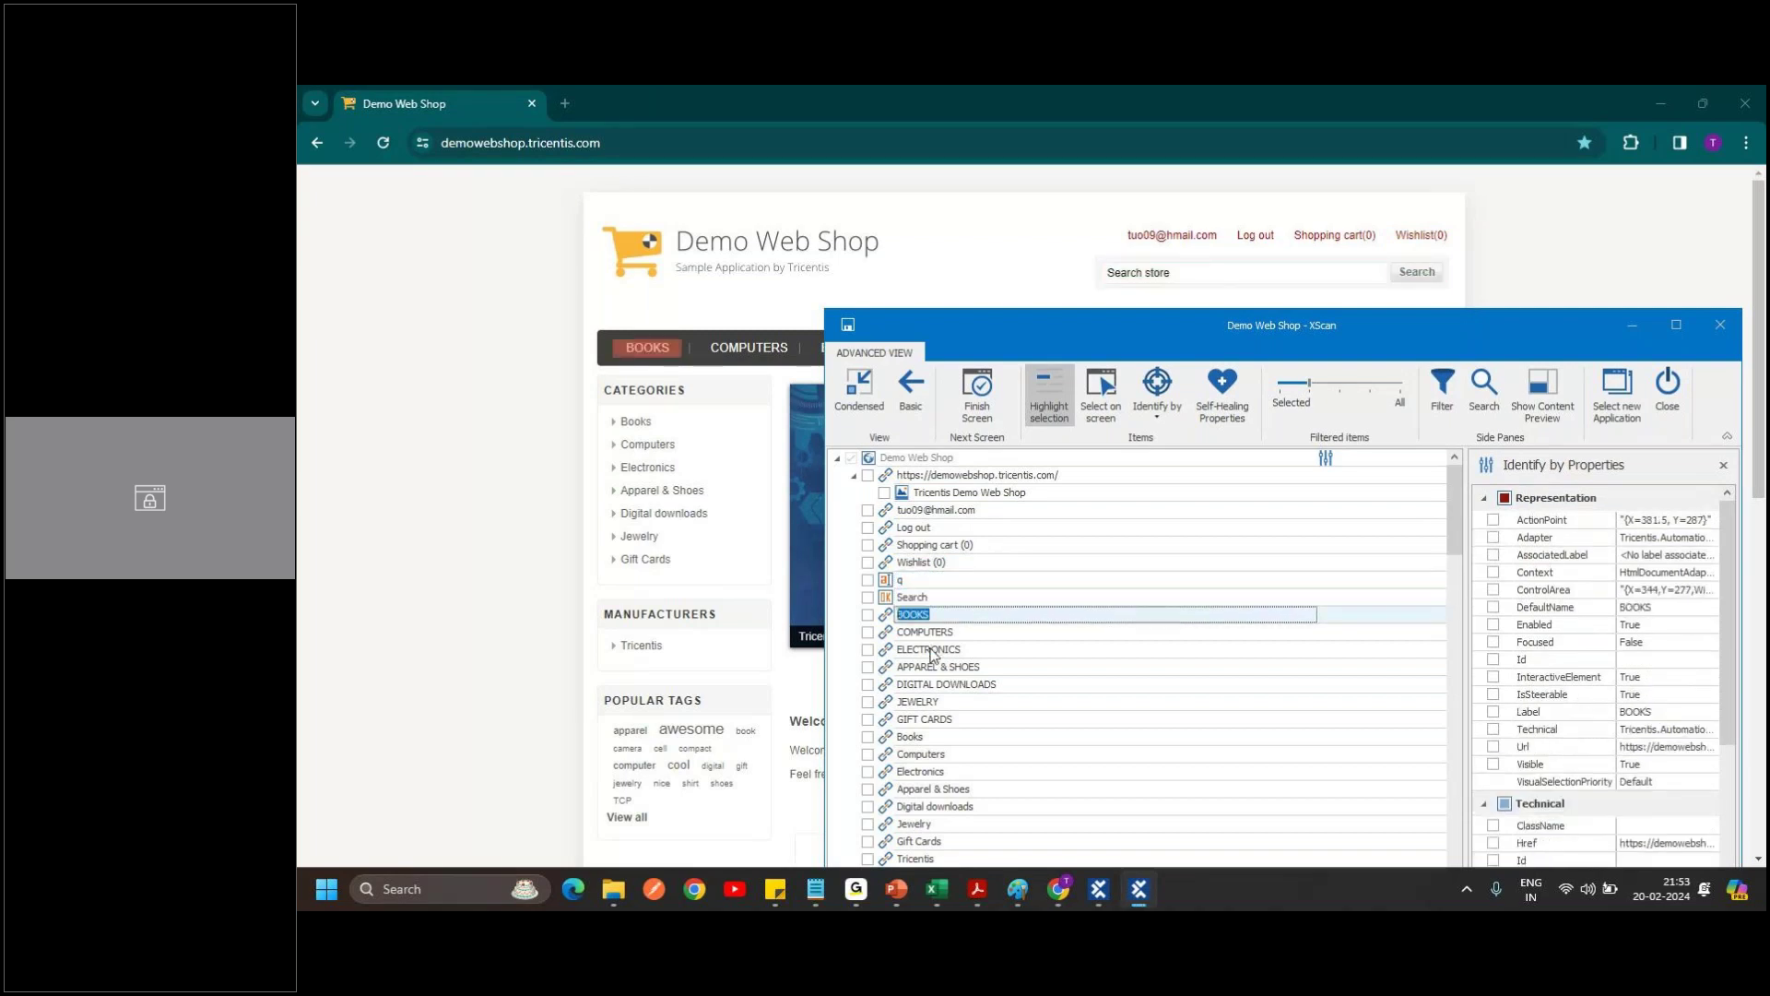
pyautogui.click(931, 632)
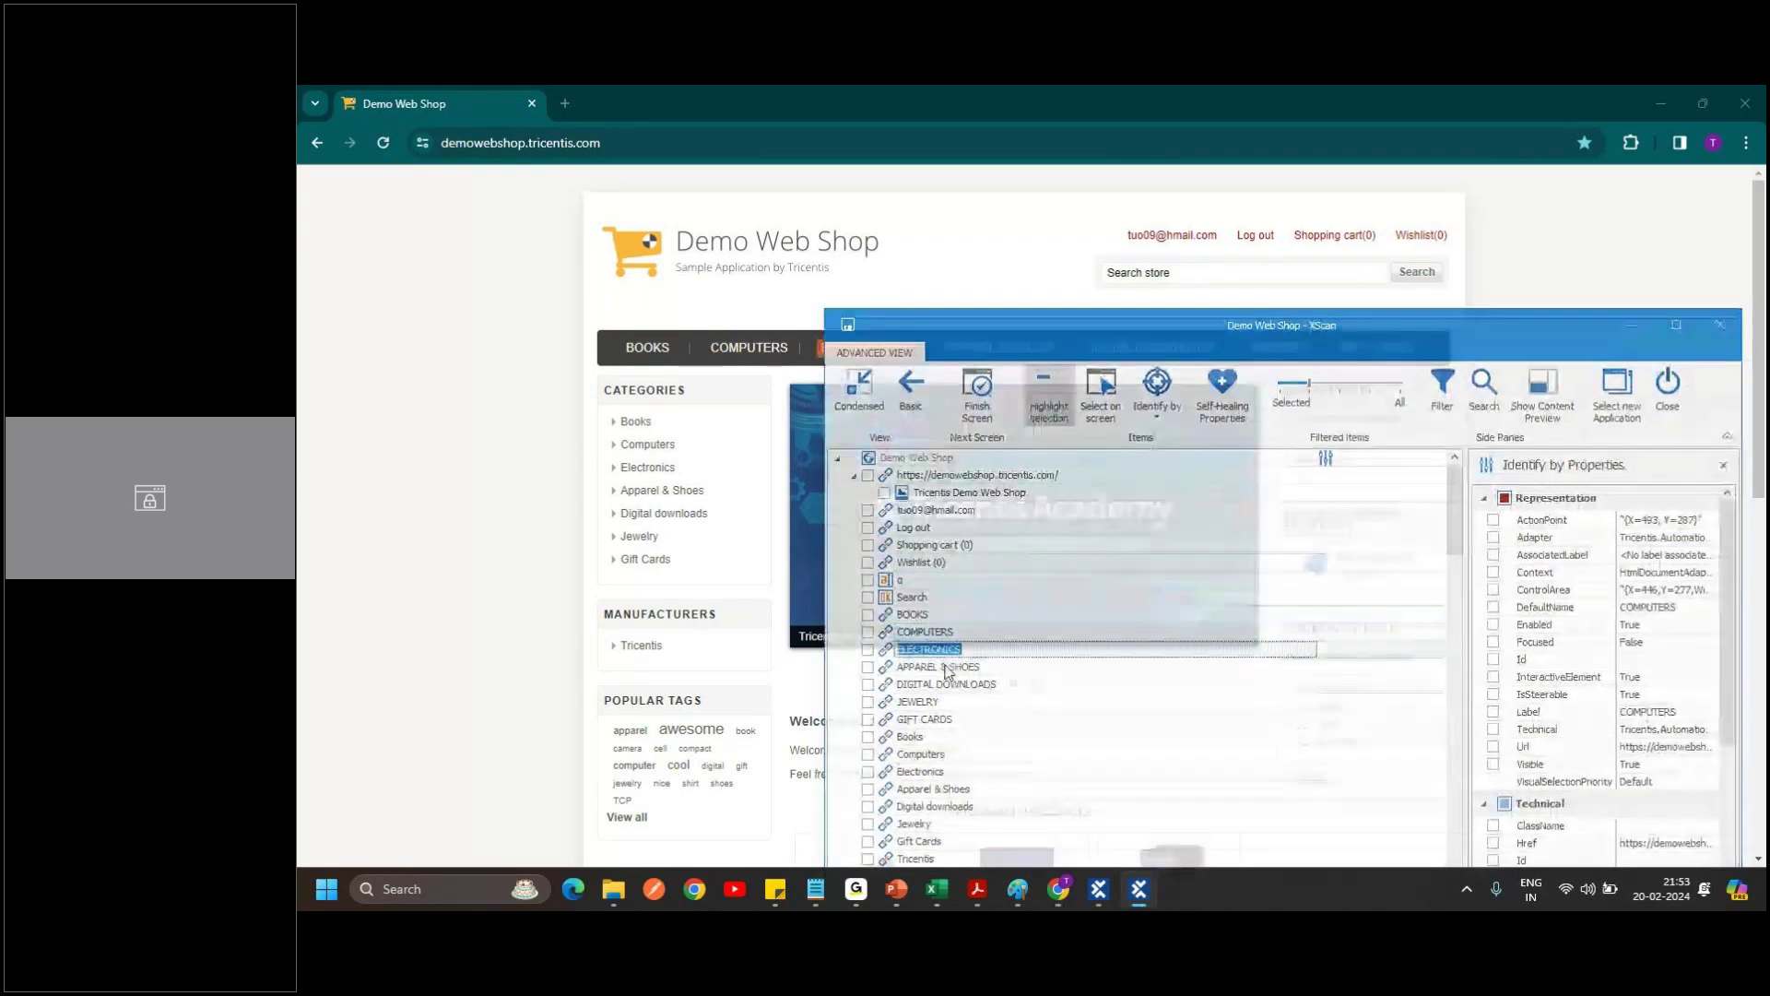
pyautogui.click(946, 665)
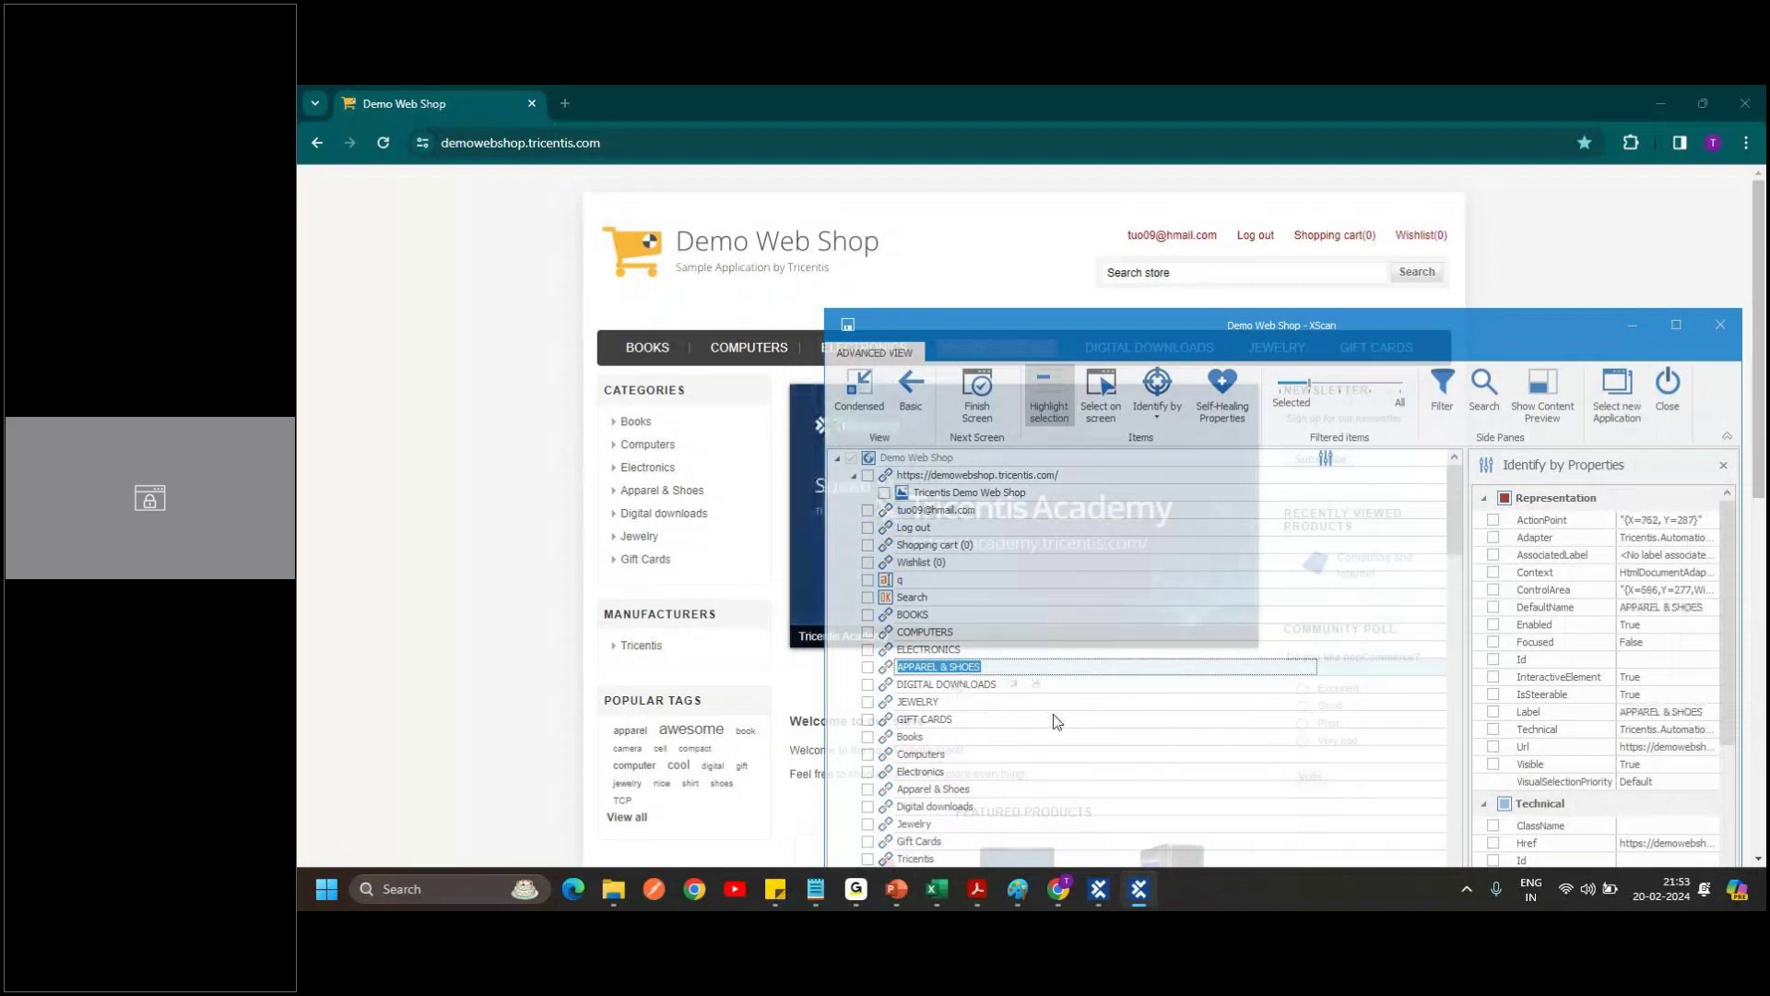
# Include the Log out link in the scan and finish the screen to create the Demo Web Shop module.
pyautogui.moveTo(1452, 538); pyautogui.dragTo(1521, 447)
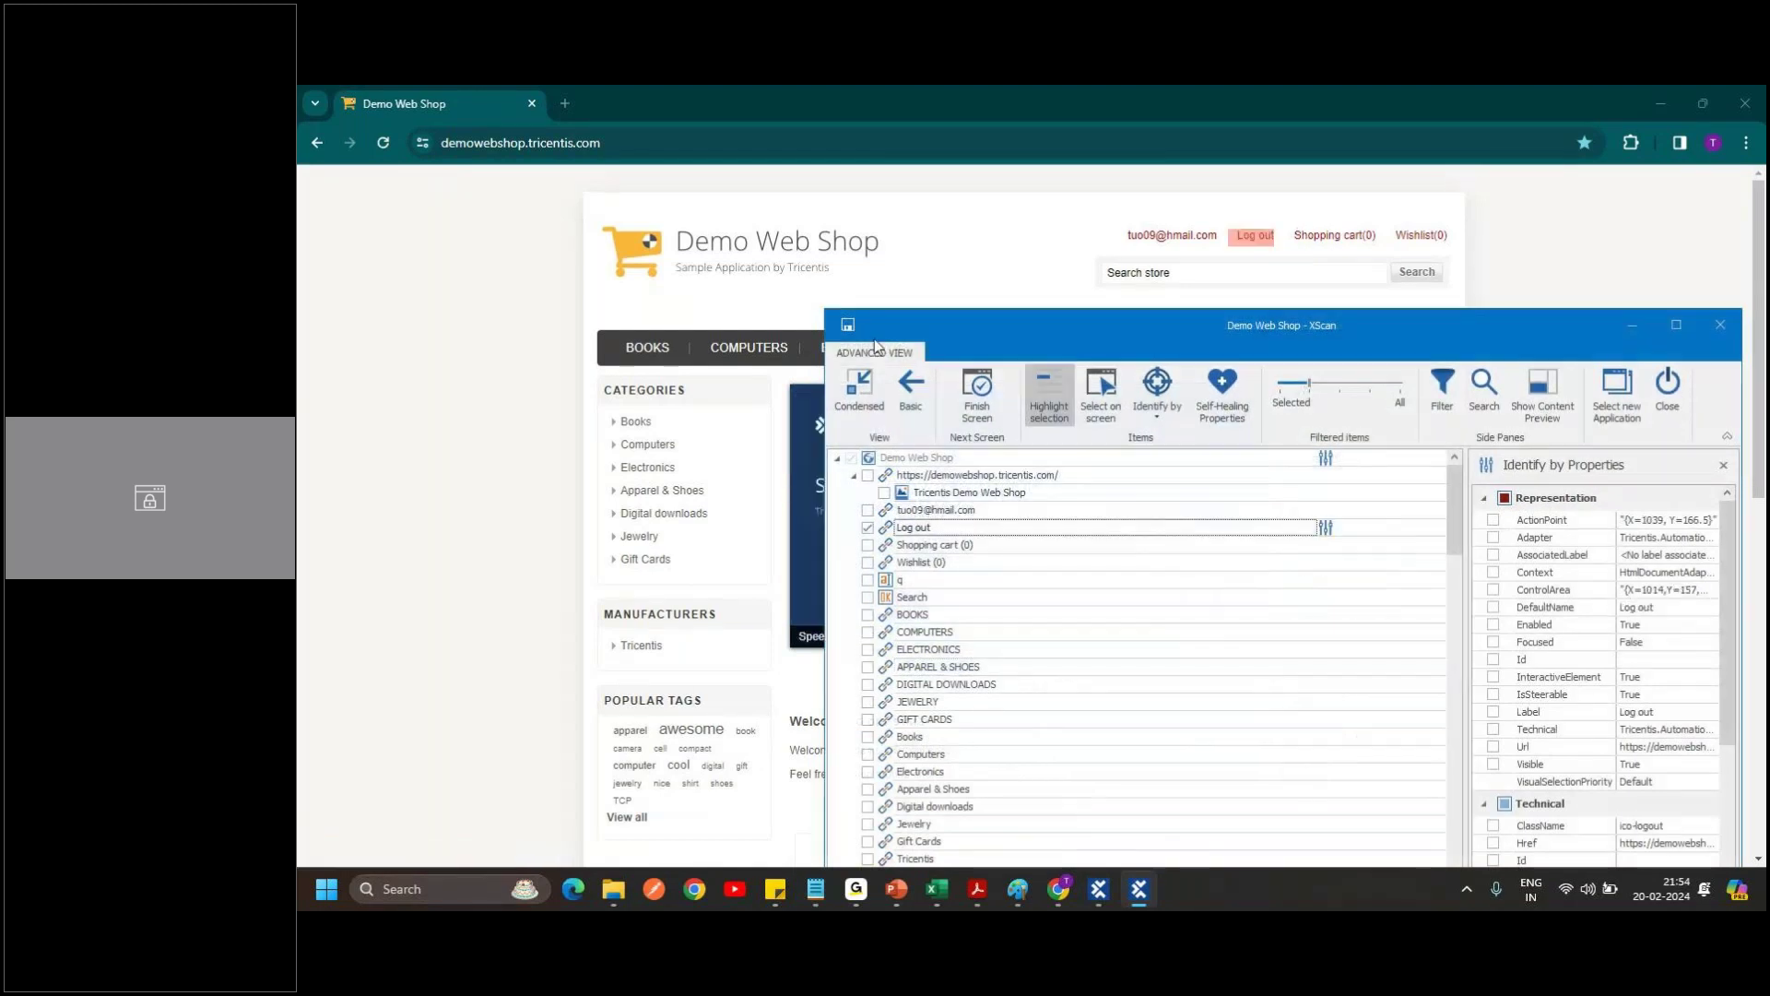
pyautogui.click(977, 392)
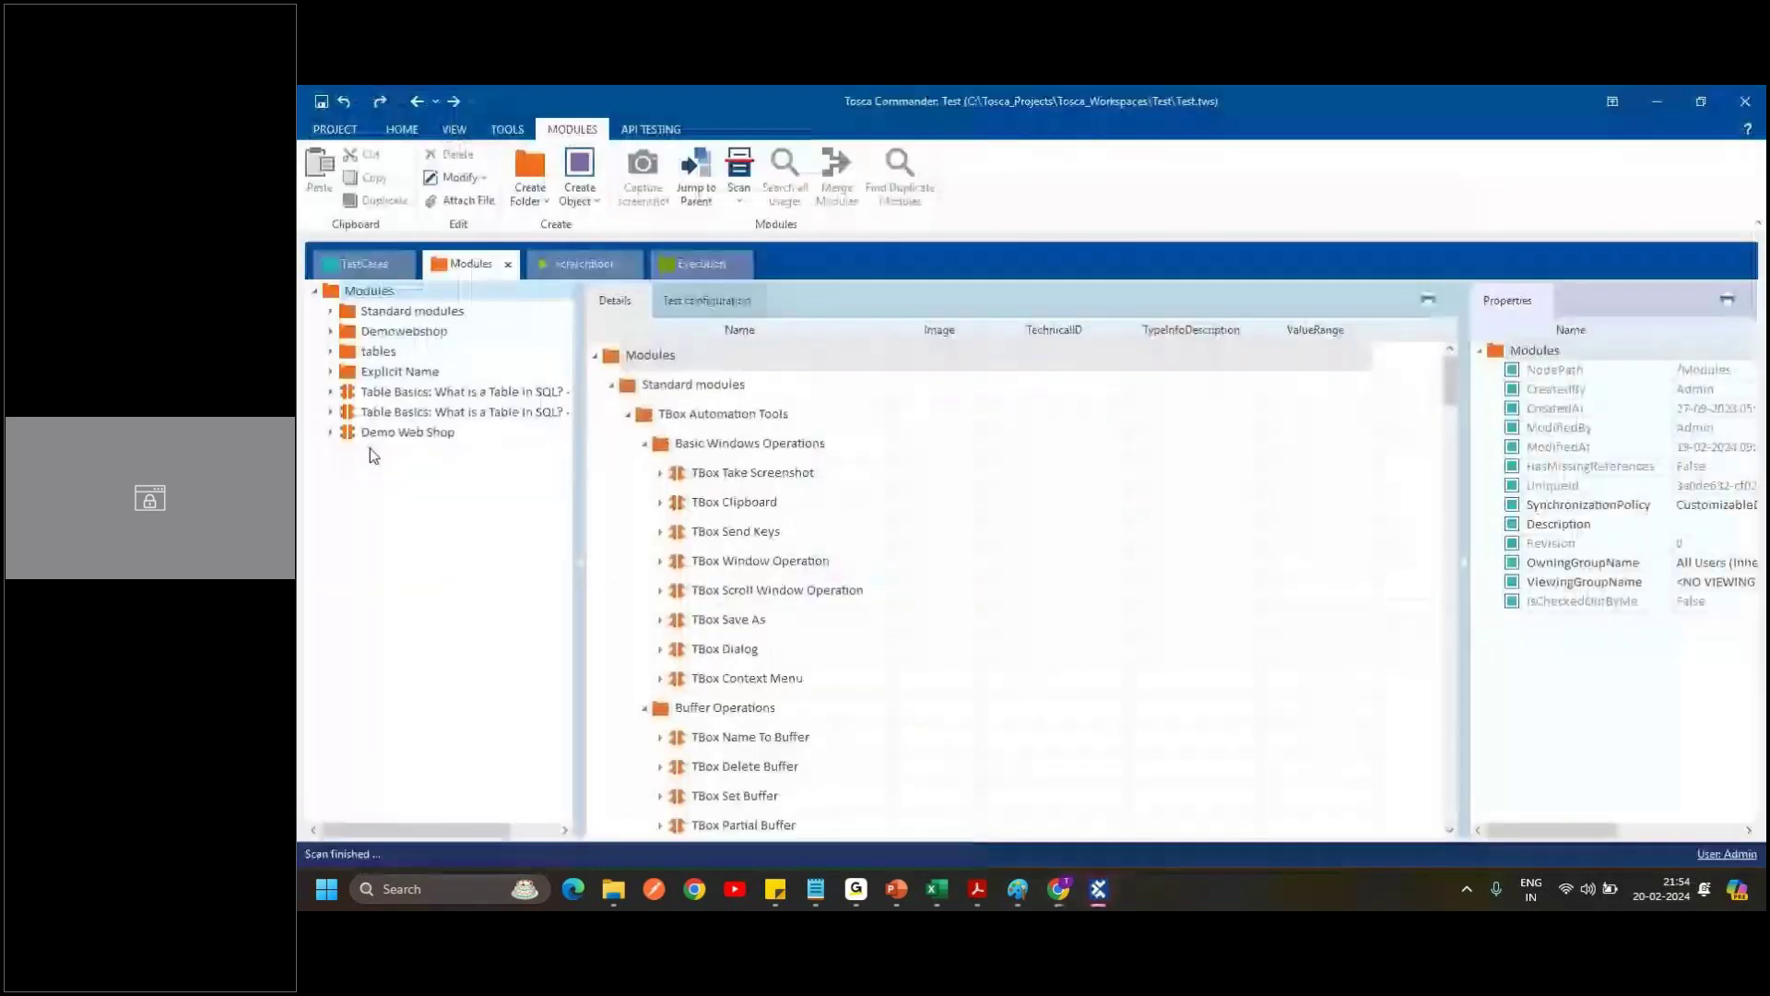
# Create a new test case under TestCases with the Demo Web Shop module as its test step, and expand it.
pyautogui.click(350, 433)
pyautogui.moveTo(350, 439); pyautogui.dragTo(369, 291)
pyautogui.click(381, 456)
pyautogui.click(330, 452)
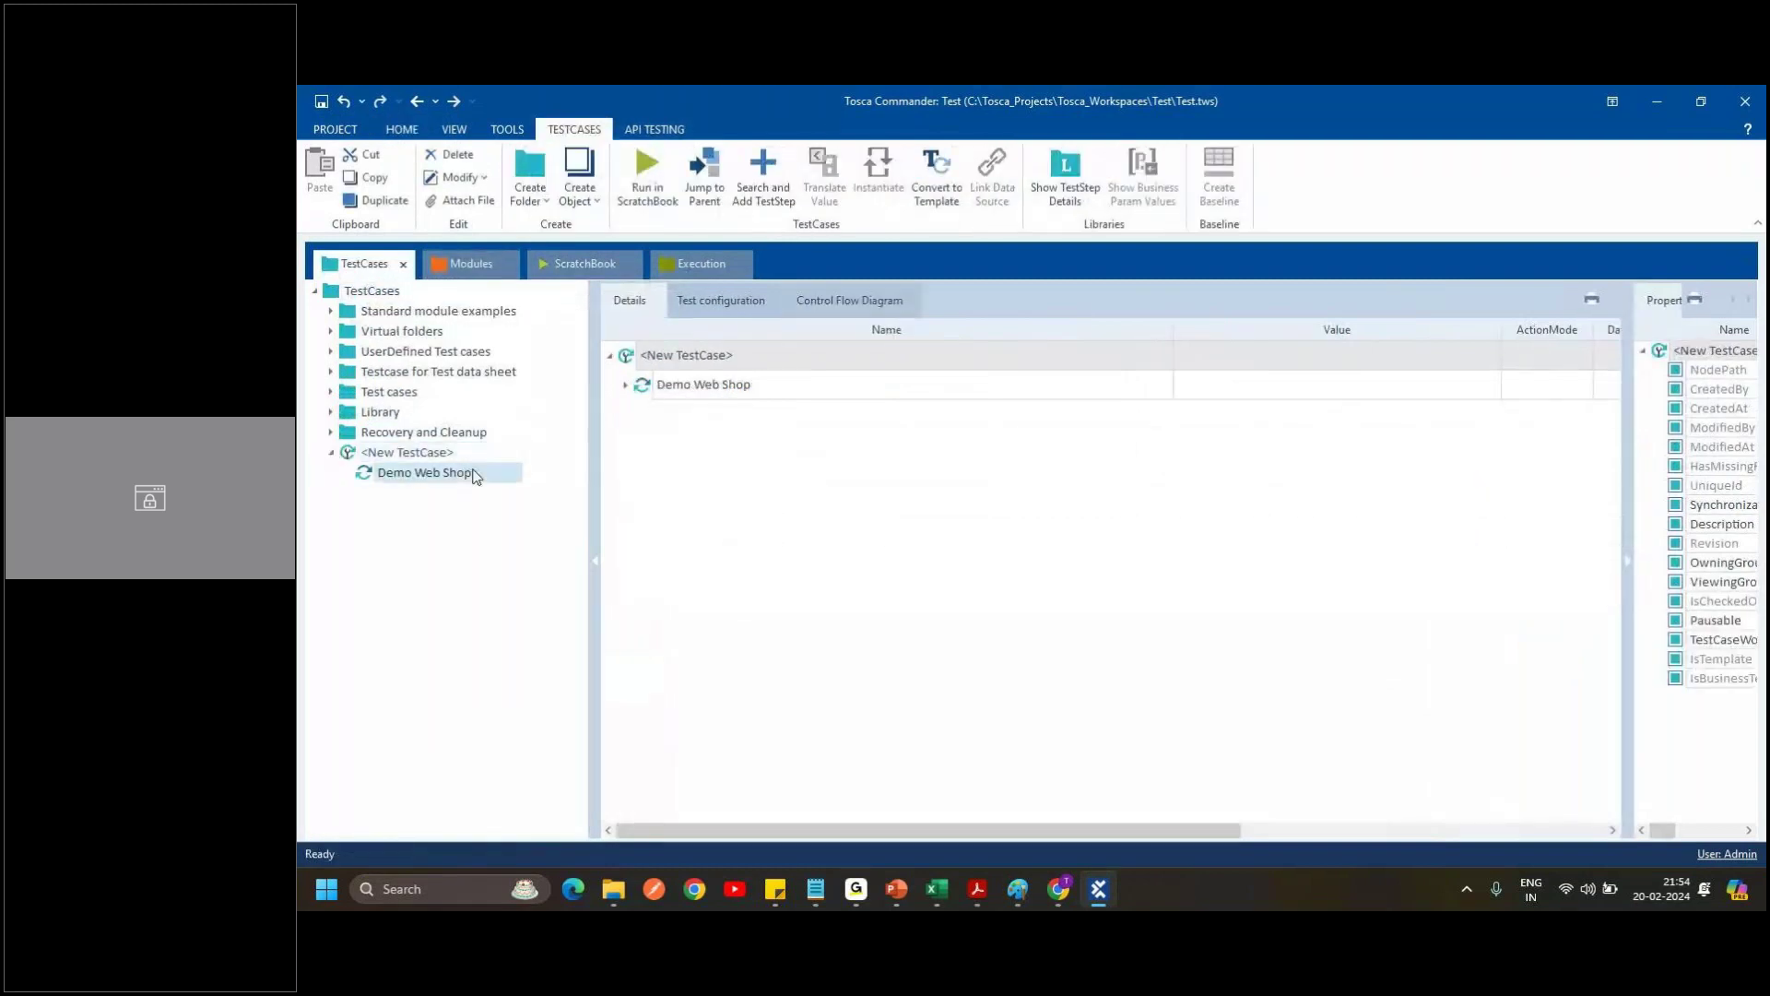
# Set the Log out value in the Demo Web Shop test step to {Click}.
pyautogui.click(452, 472)
pyautogui.click(1292, 380)
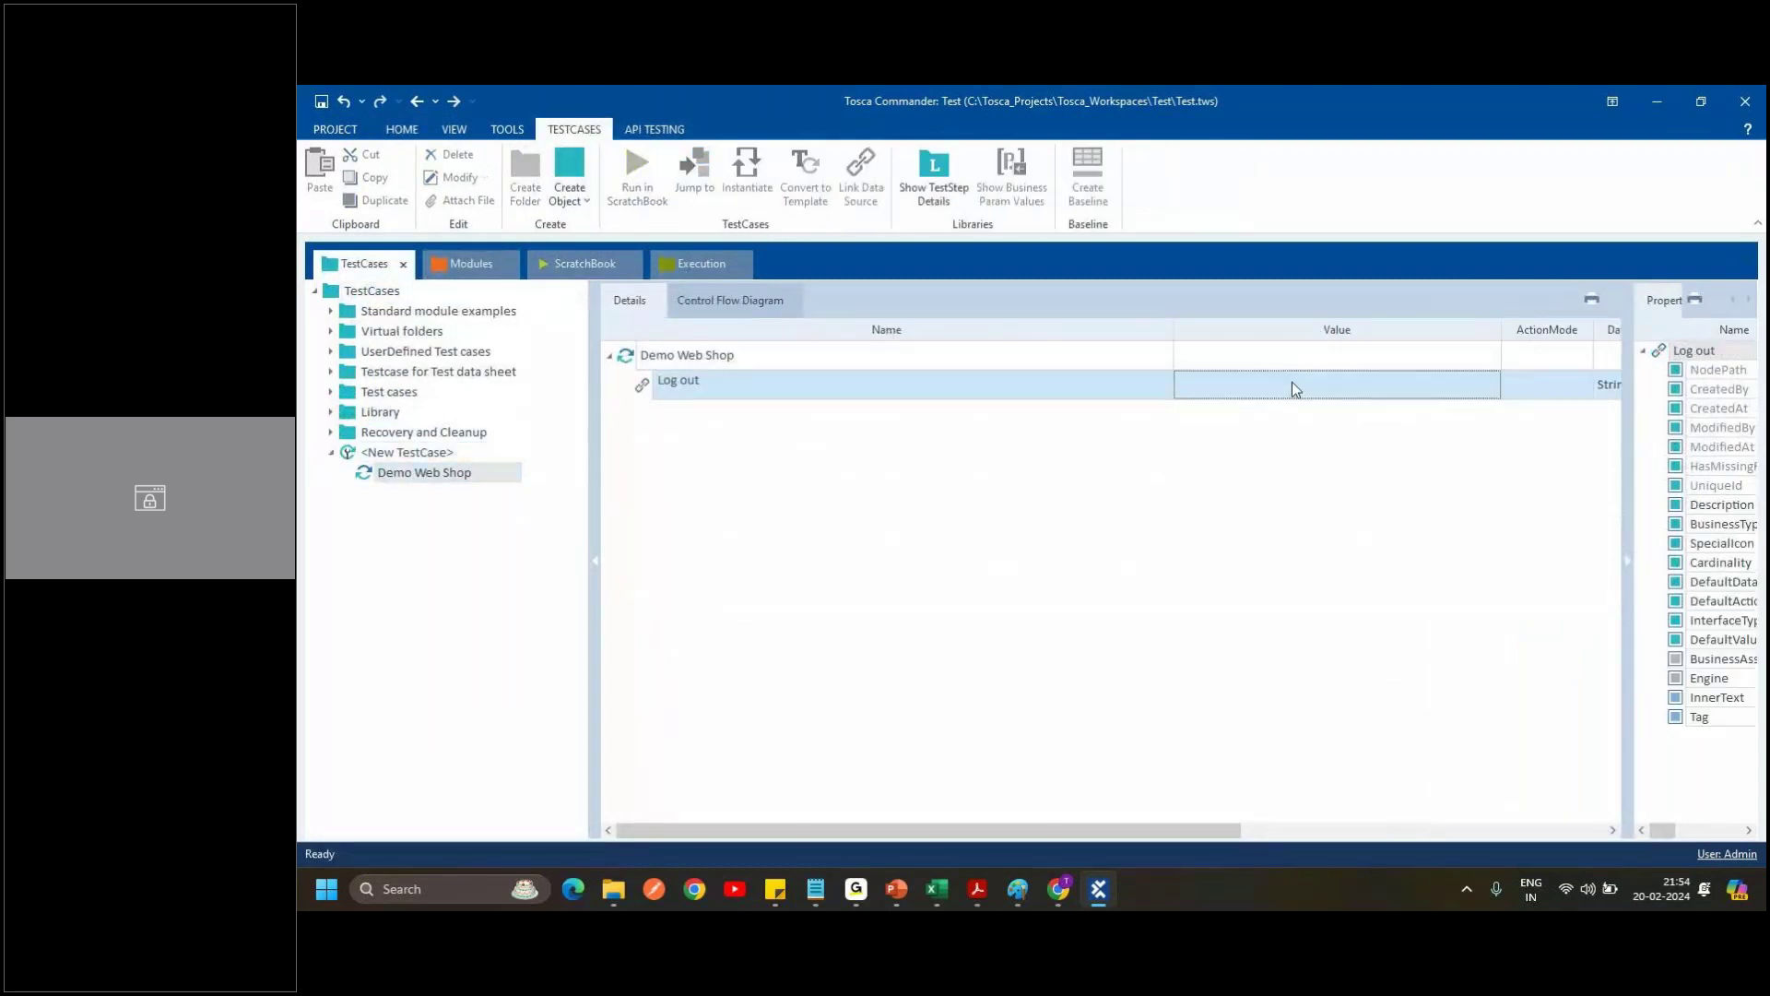
pyautogui.write('{Clcik}')
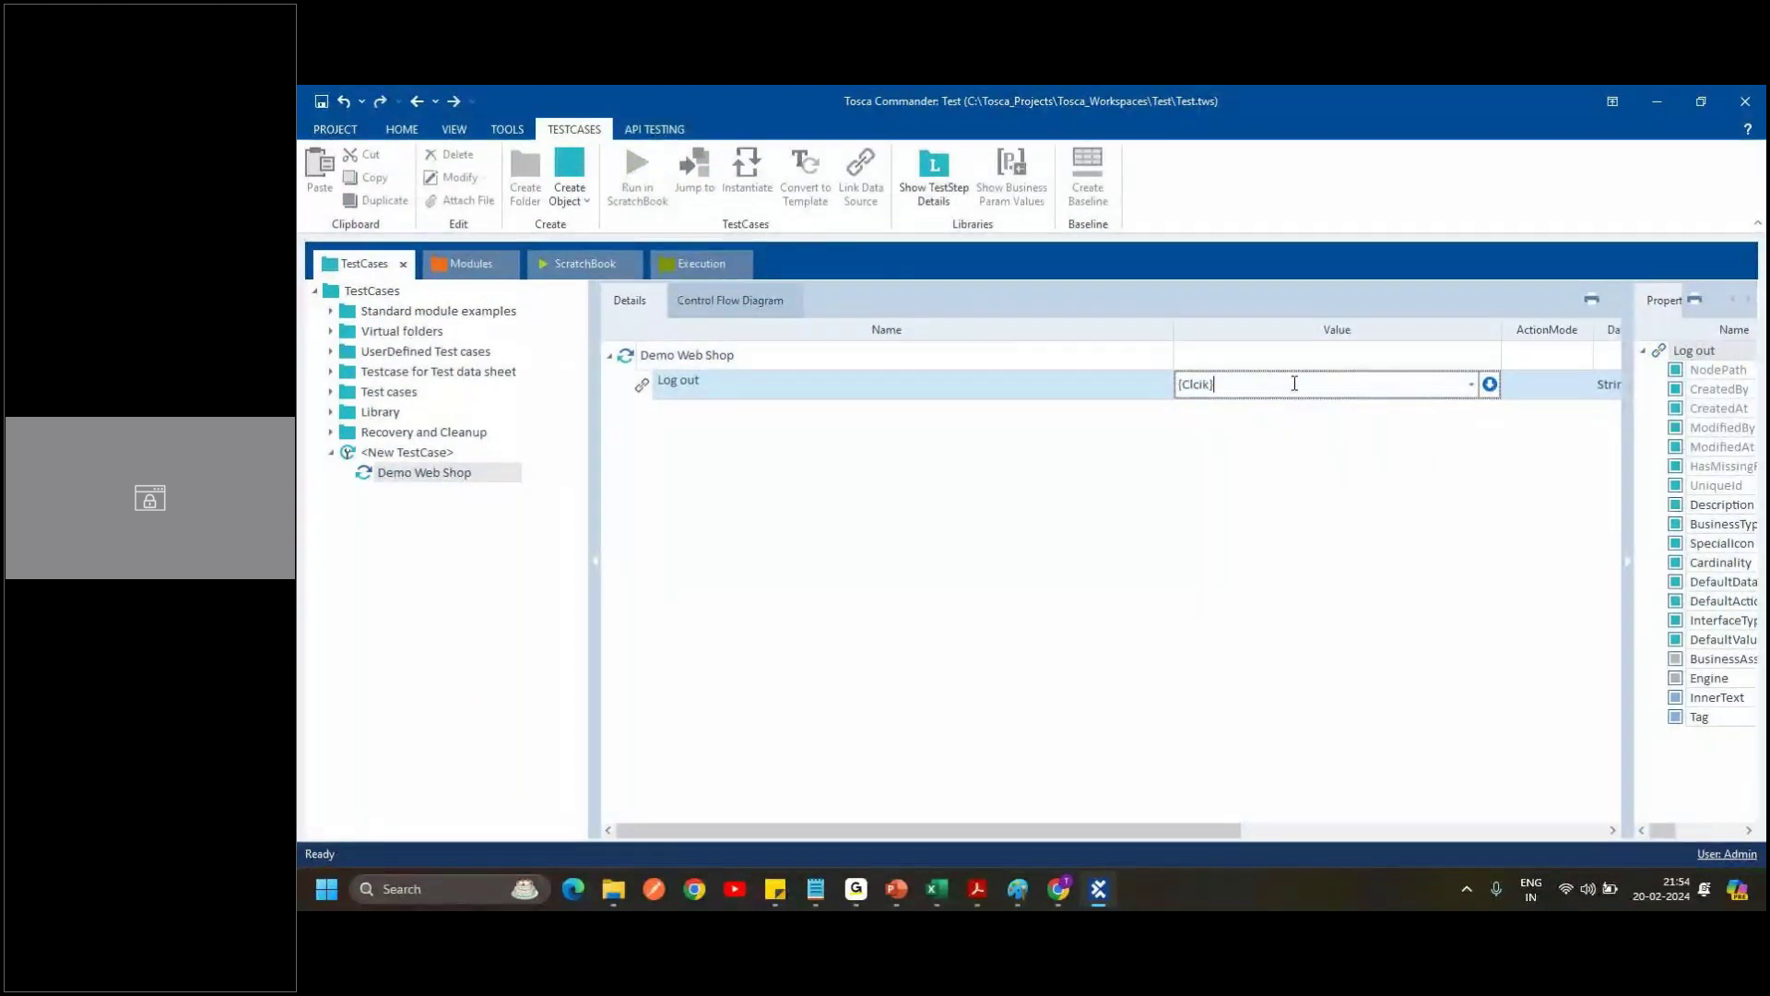
pyautogui.press('BackSpace')
pyautogui.press('BackSpace')
pyautogui.press('BackSpace')
pyautogui.press('Return')
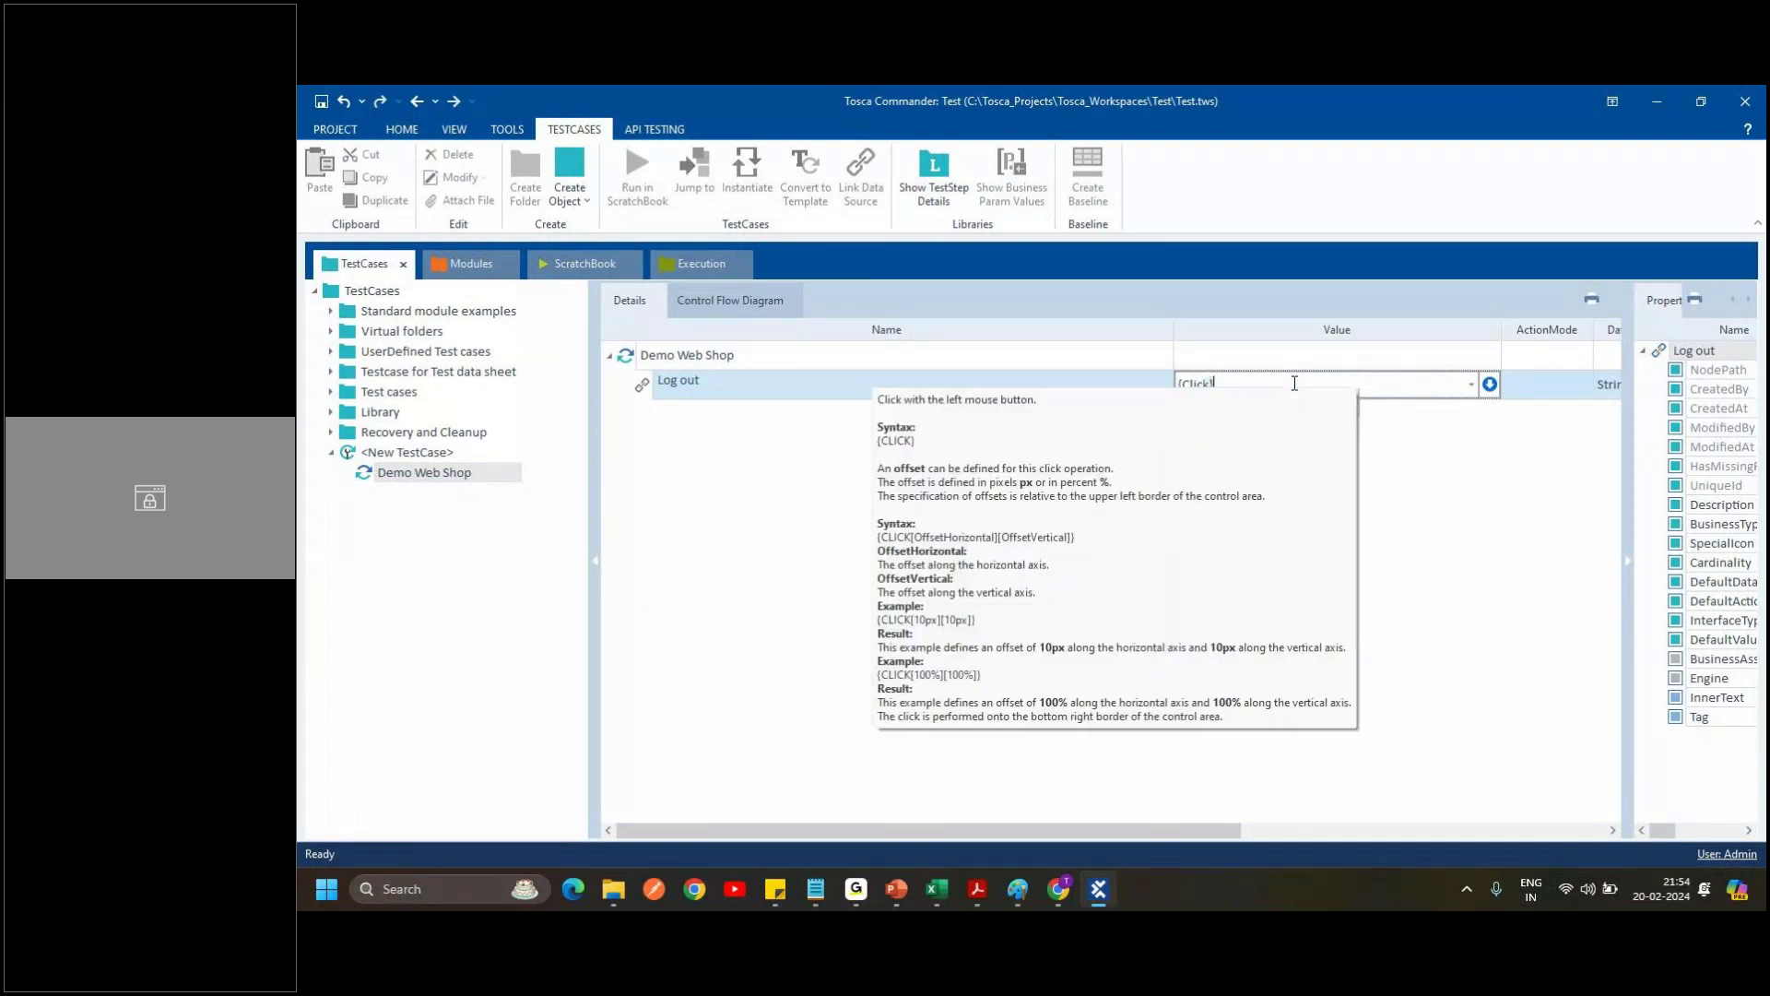
pyautogui.click(695, 517)
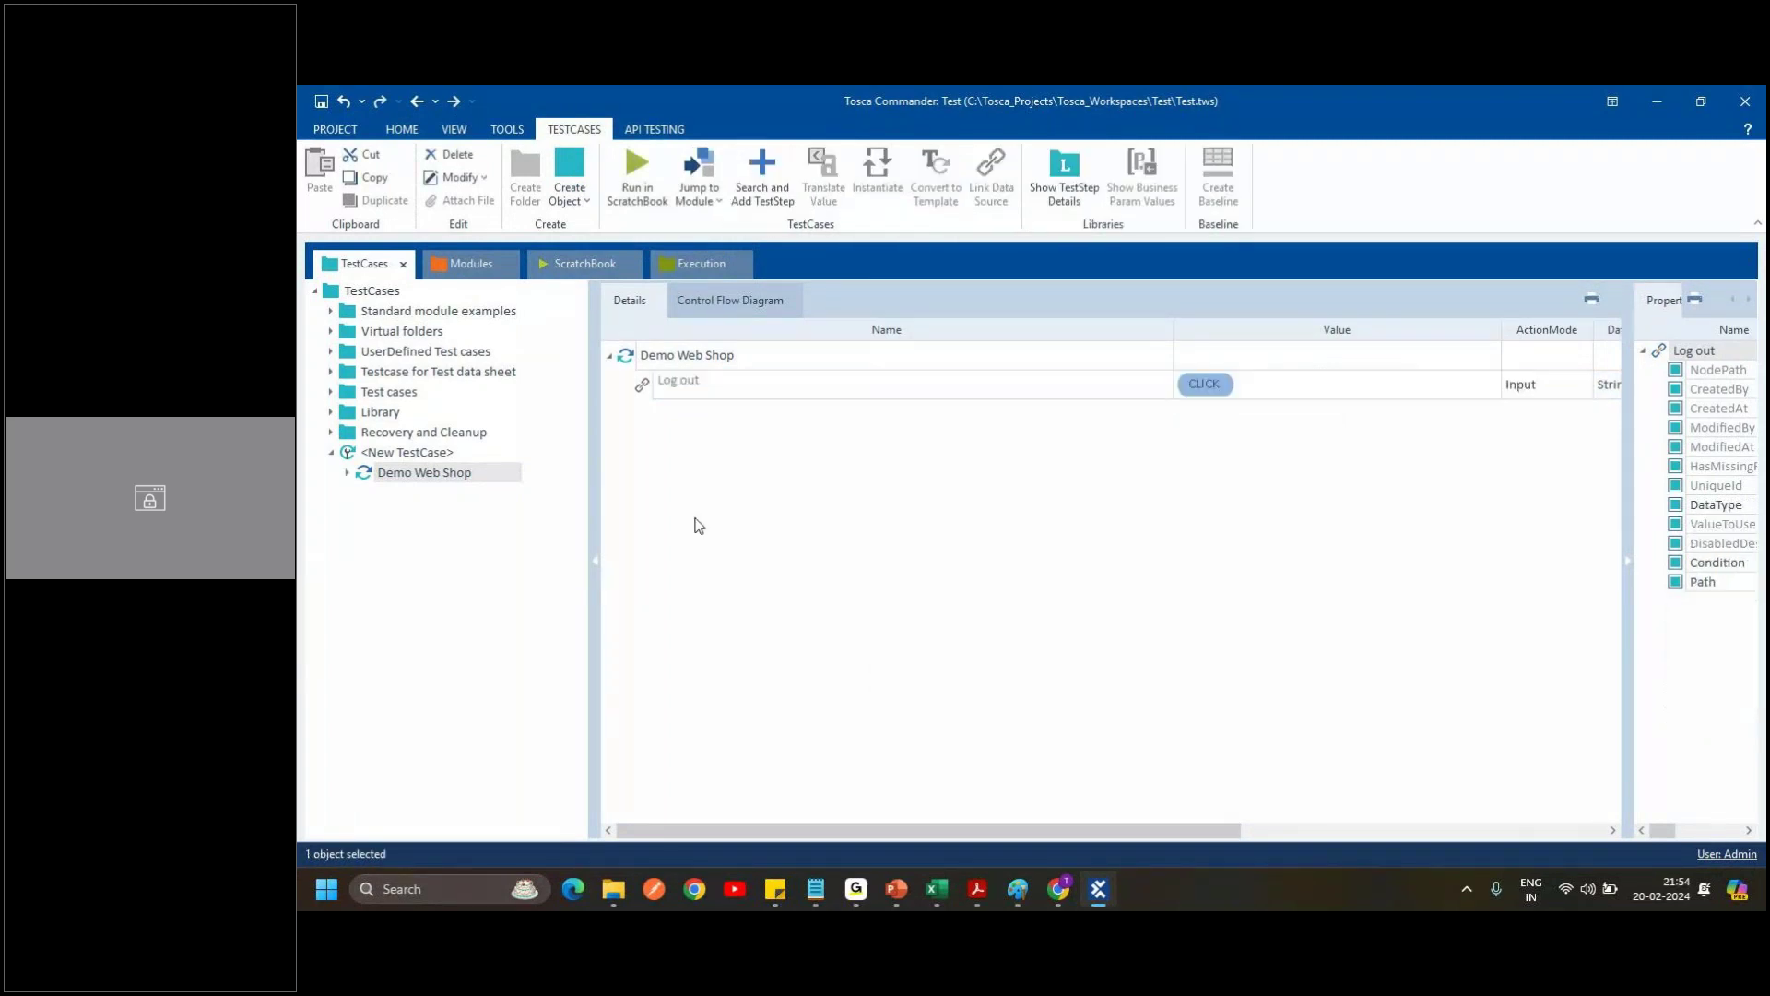
# Run the Demo Web Shop test step in ScratchBook to log out of the web shop.
pyautogui.rightClick(689, 355)
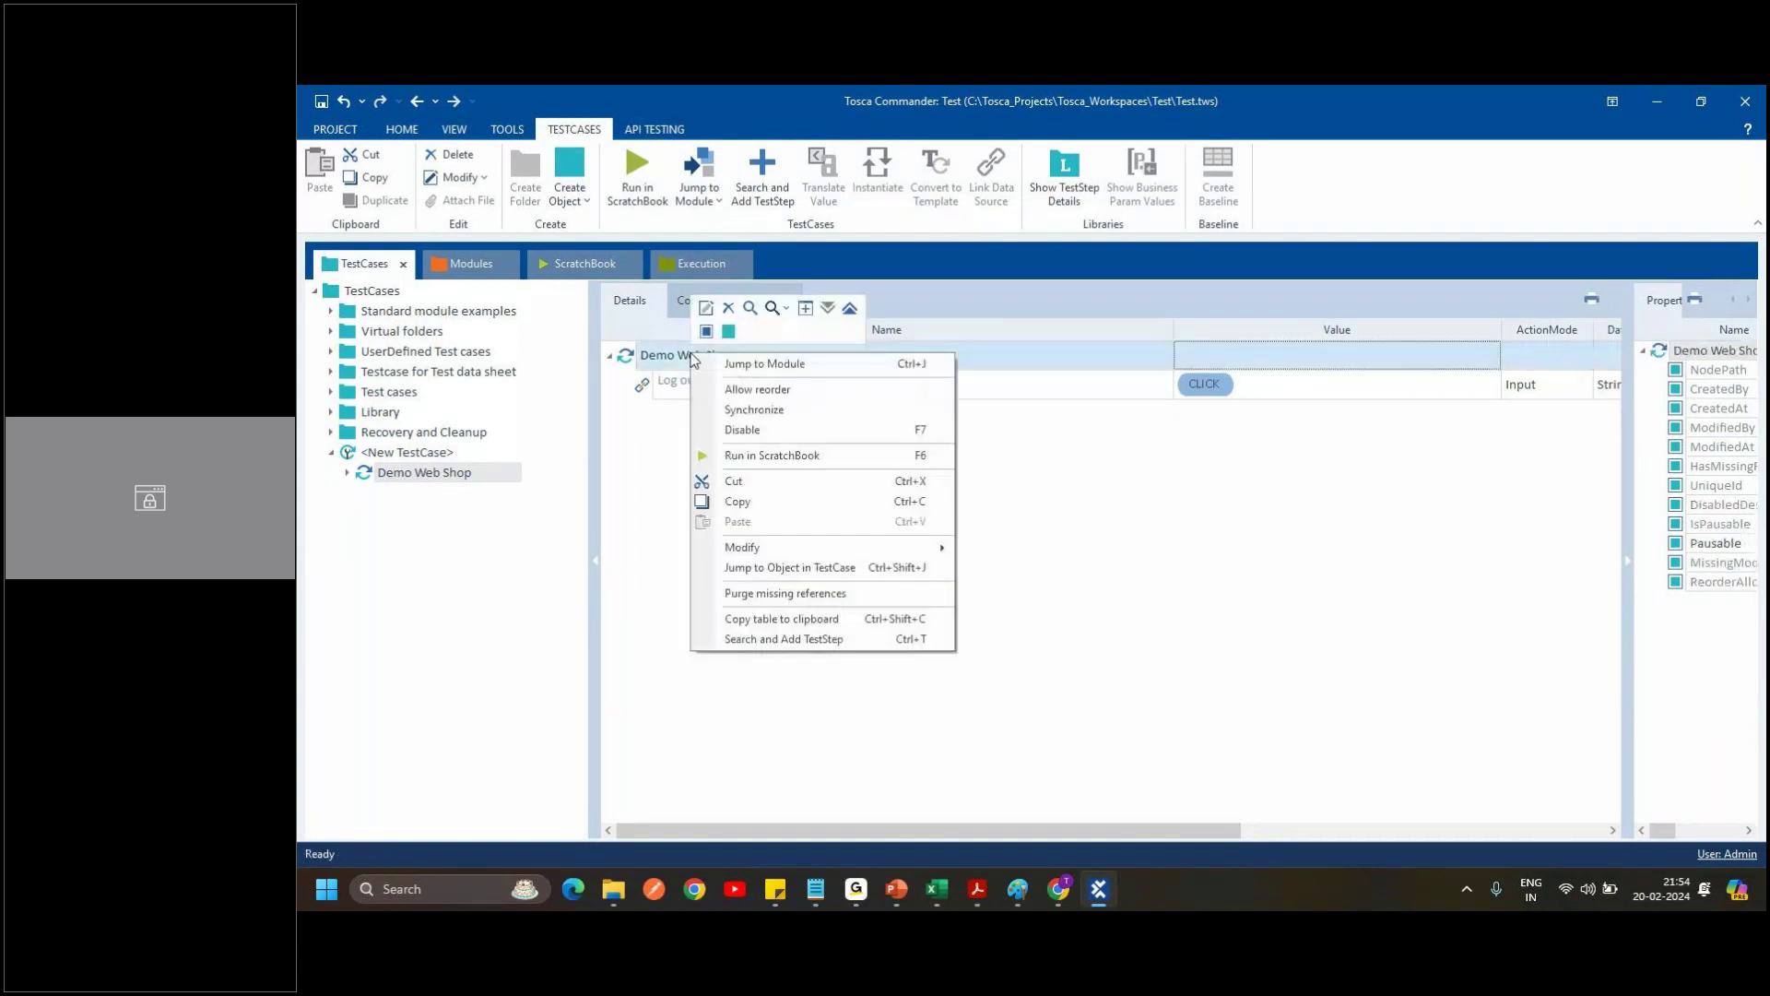
pyautogui.click(721, 456)
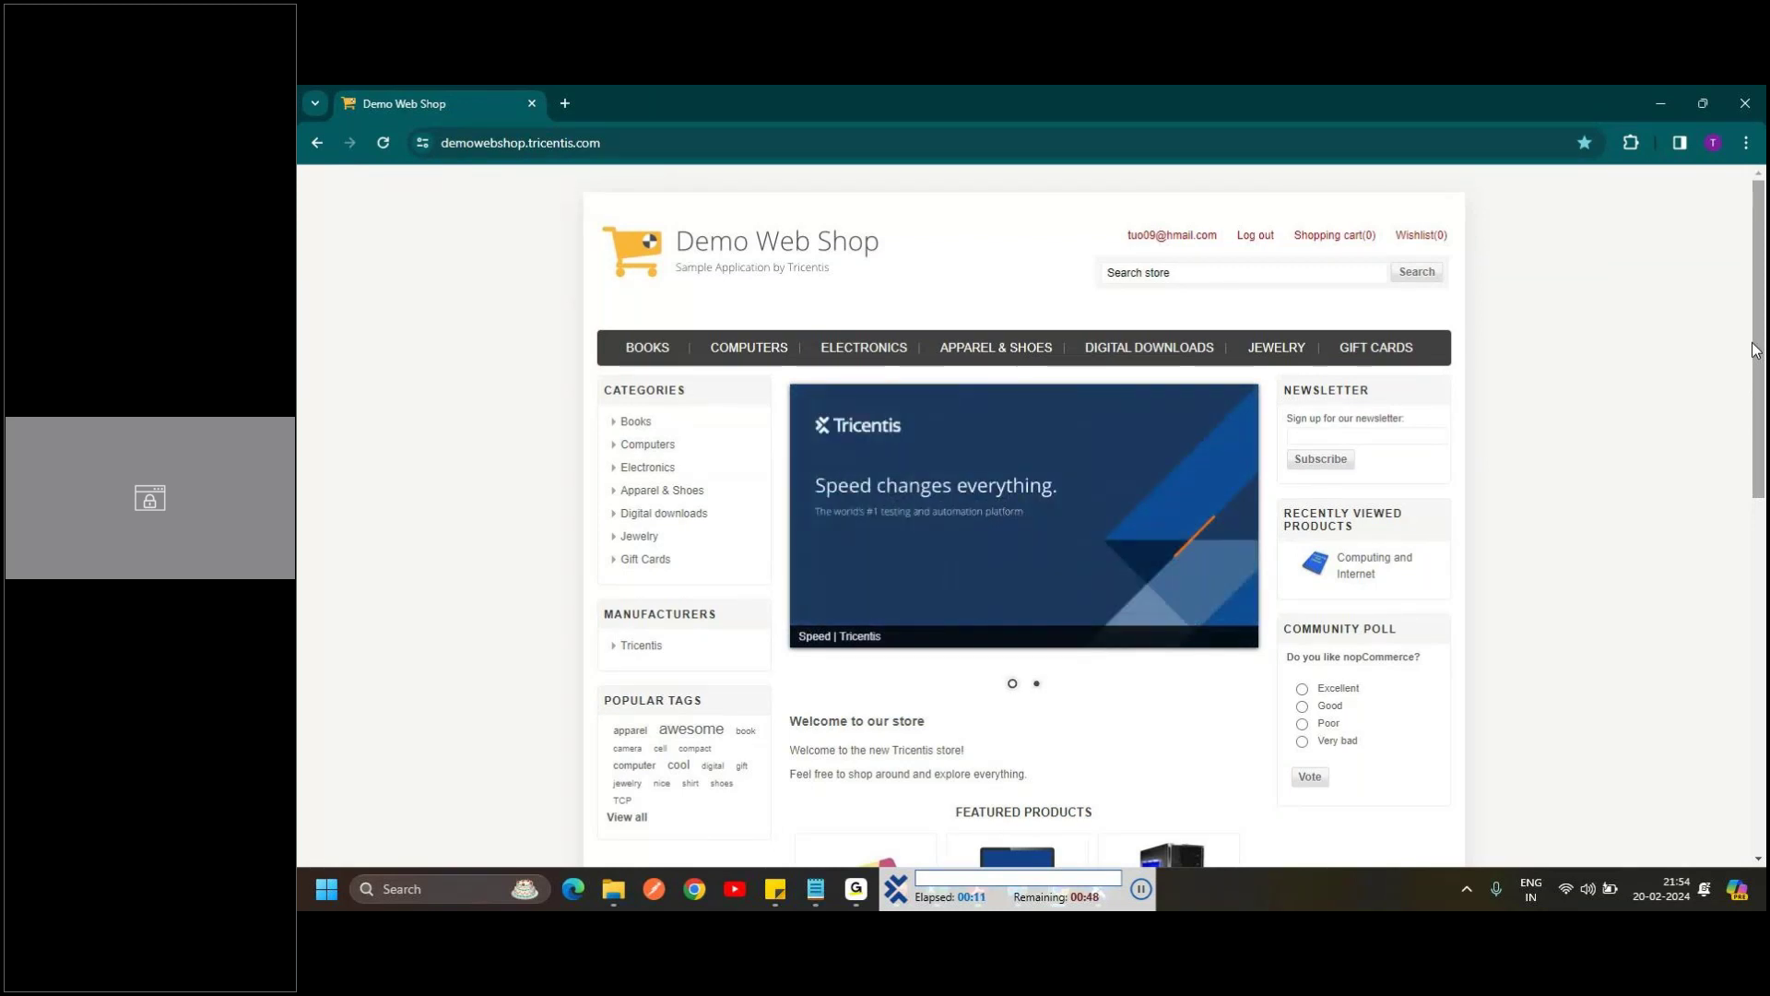
pyautogui.click(1254, 236)
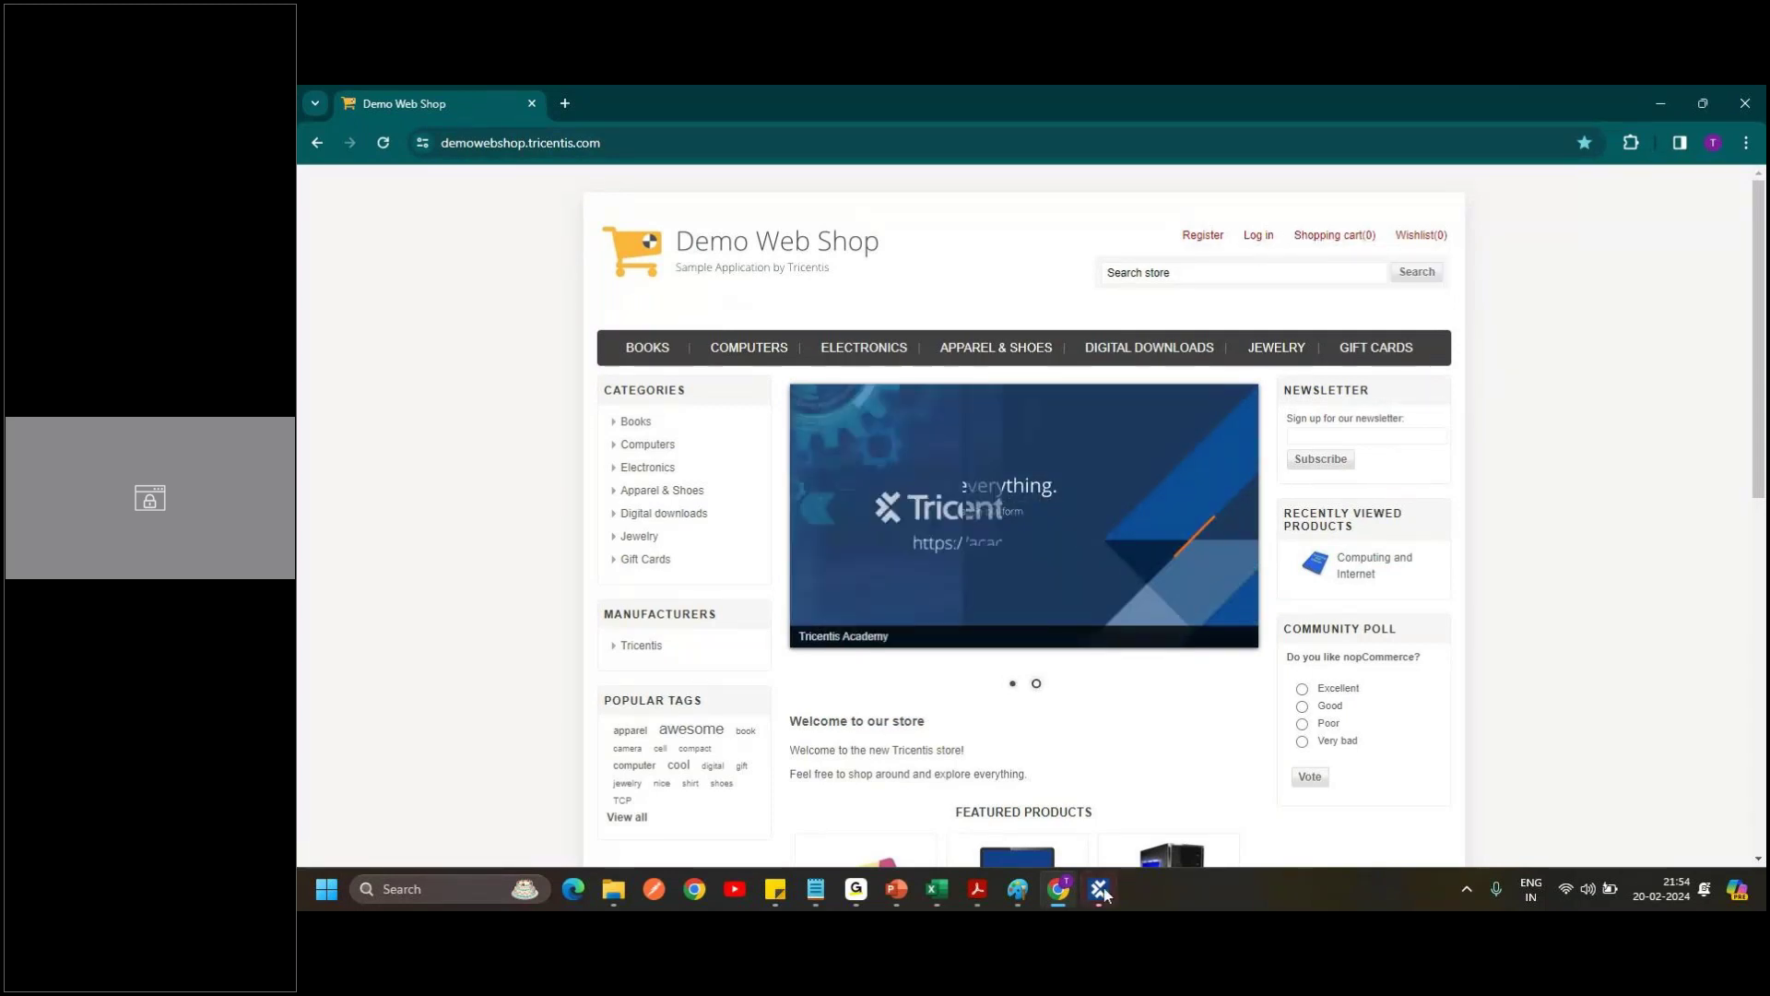
# Switch back to Tosca Commander and examine the ScratchBook execution results for the Demo Web Shop step and its Log out entry.
pyautogui.moveTo(1117, 903)
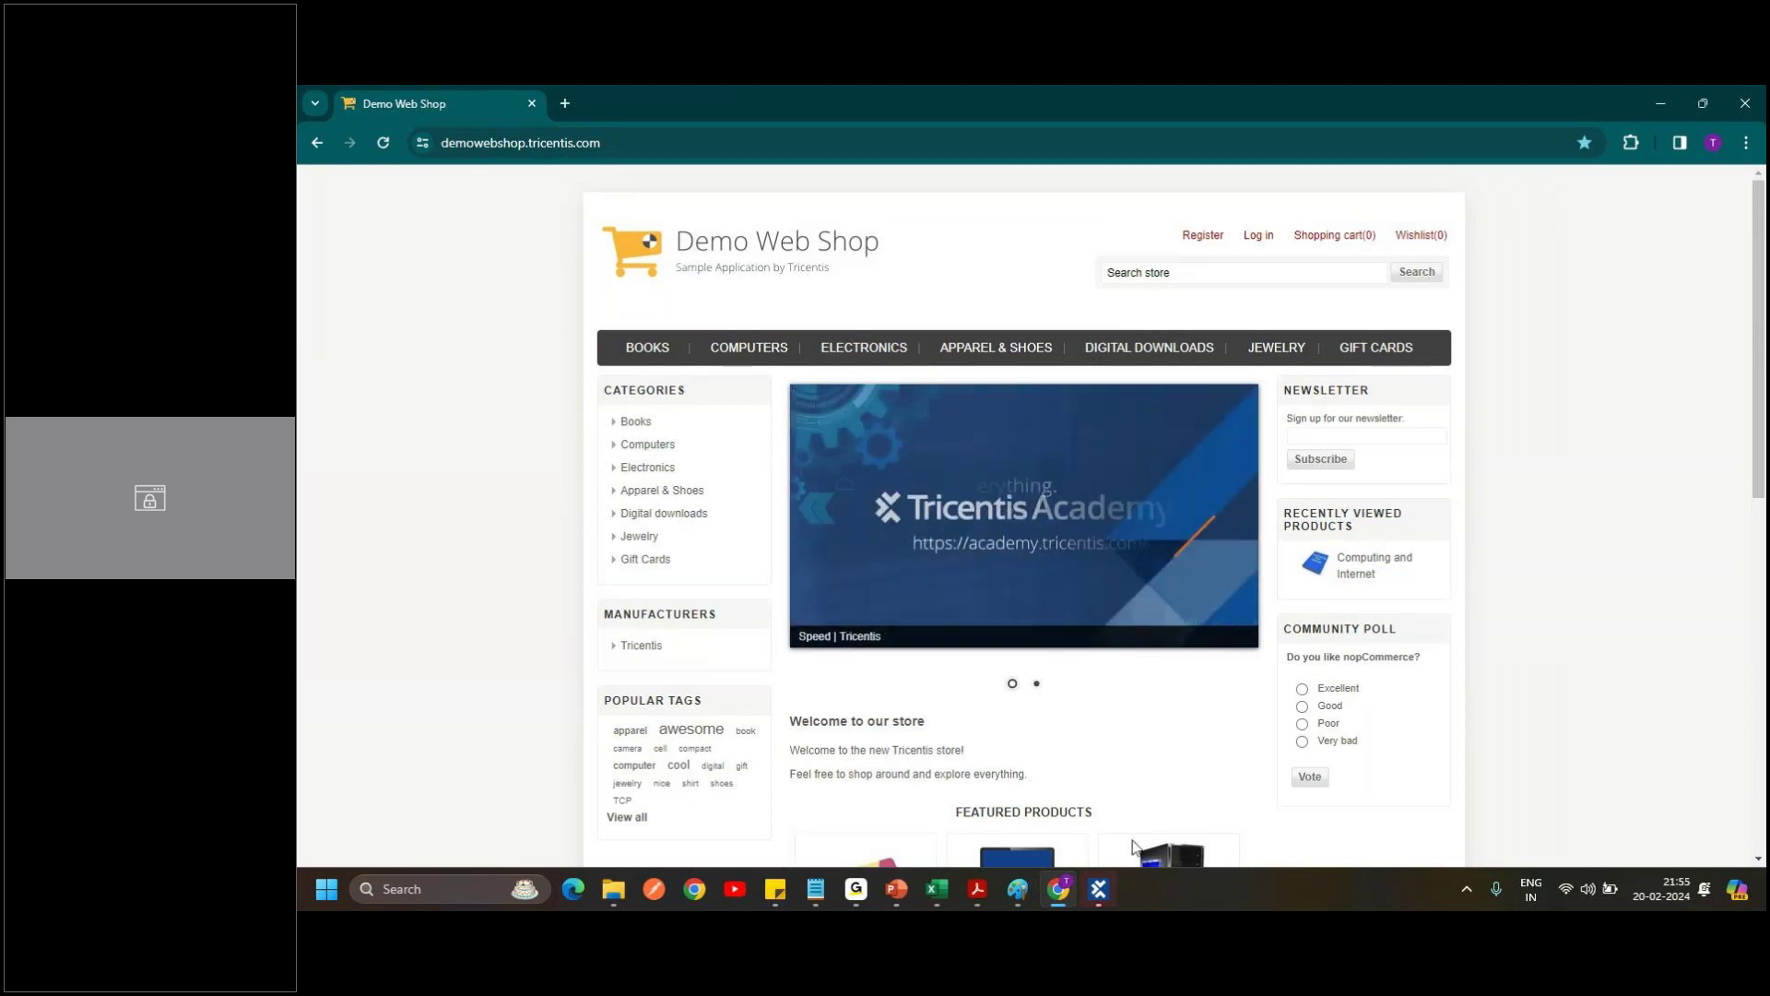
pyautogui.click(1098, 889)
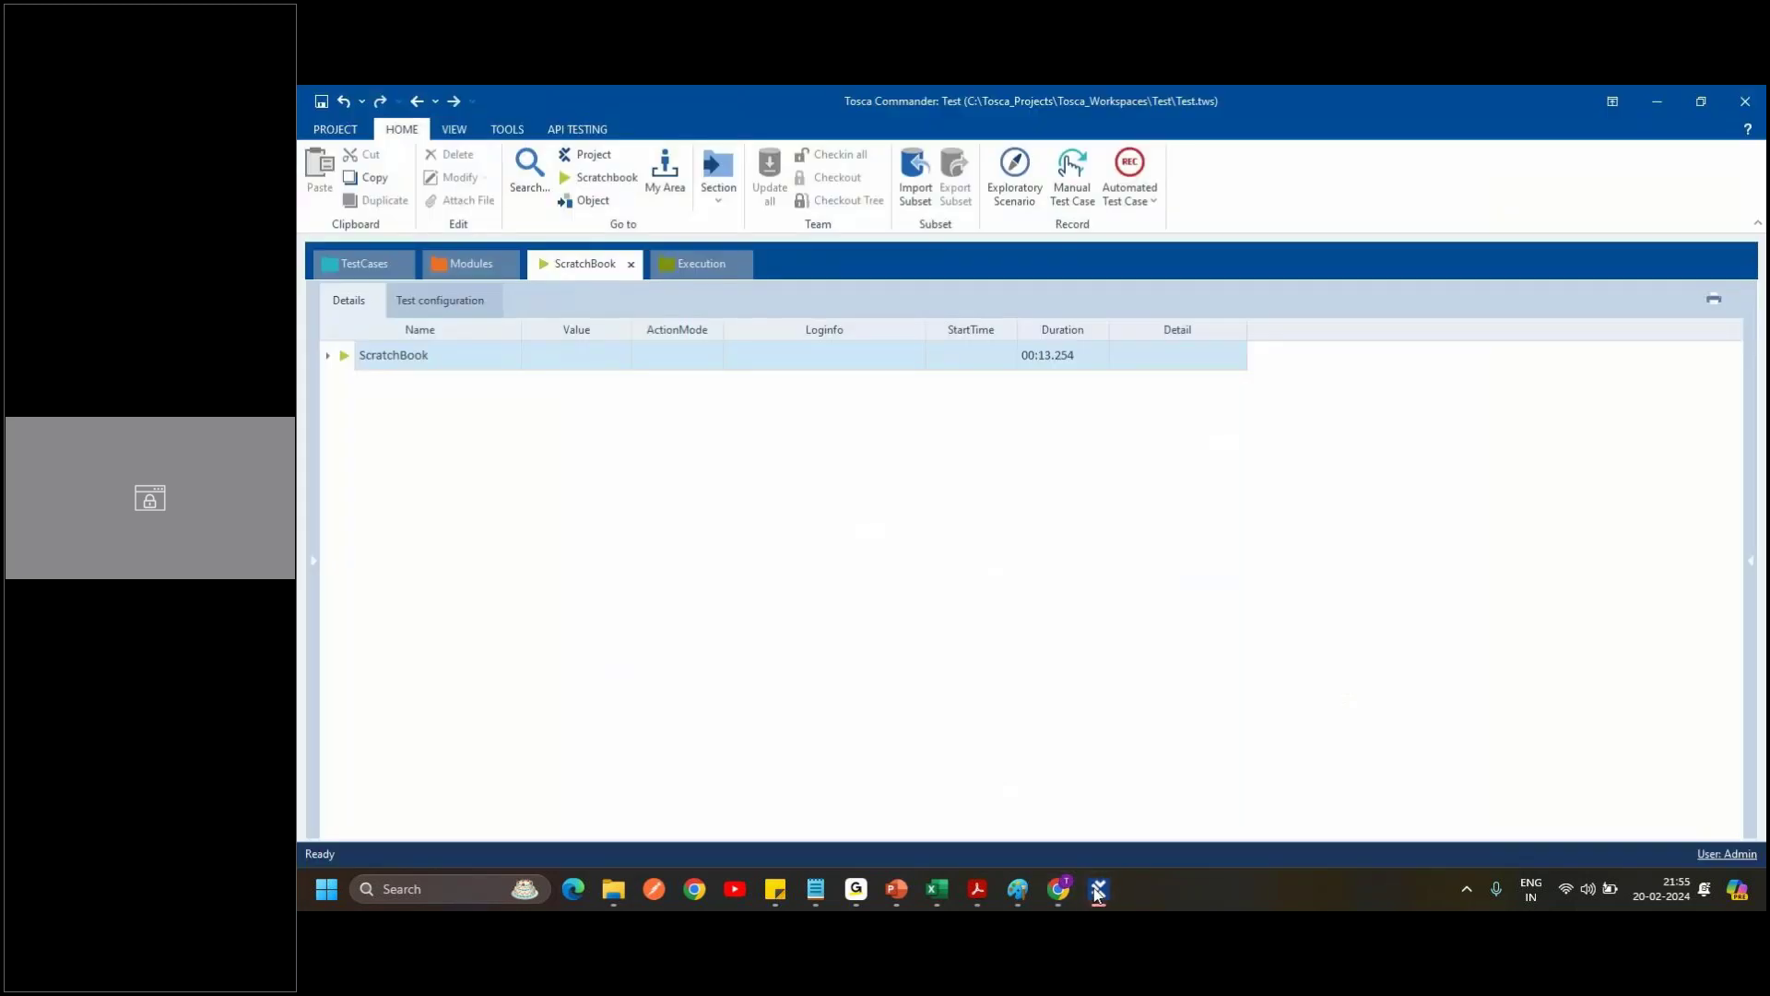
pyautogui.click(328, 357)
pyautogui.click(343, 387)
pyautogui.click(510, 426)
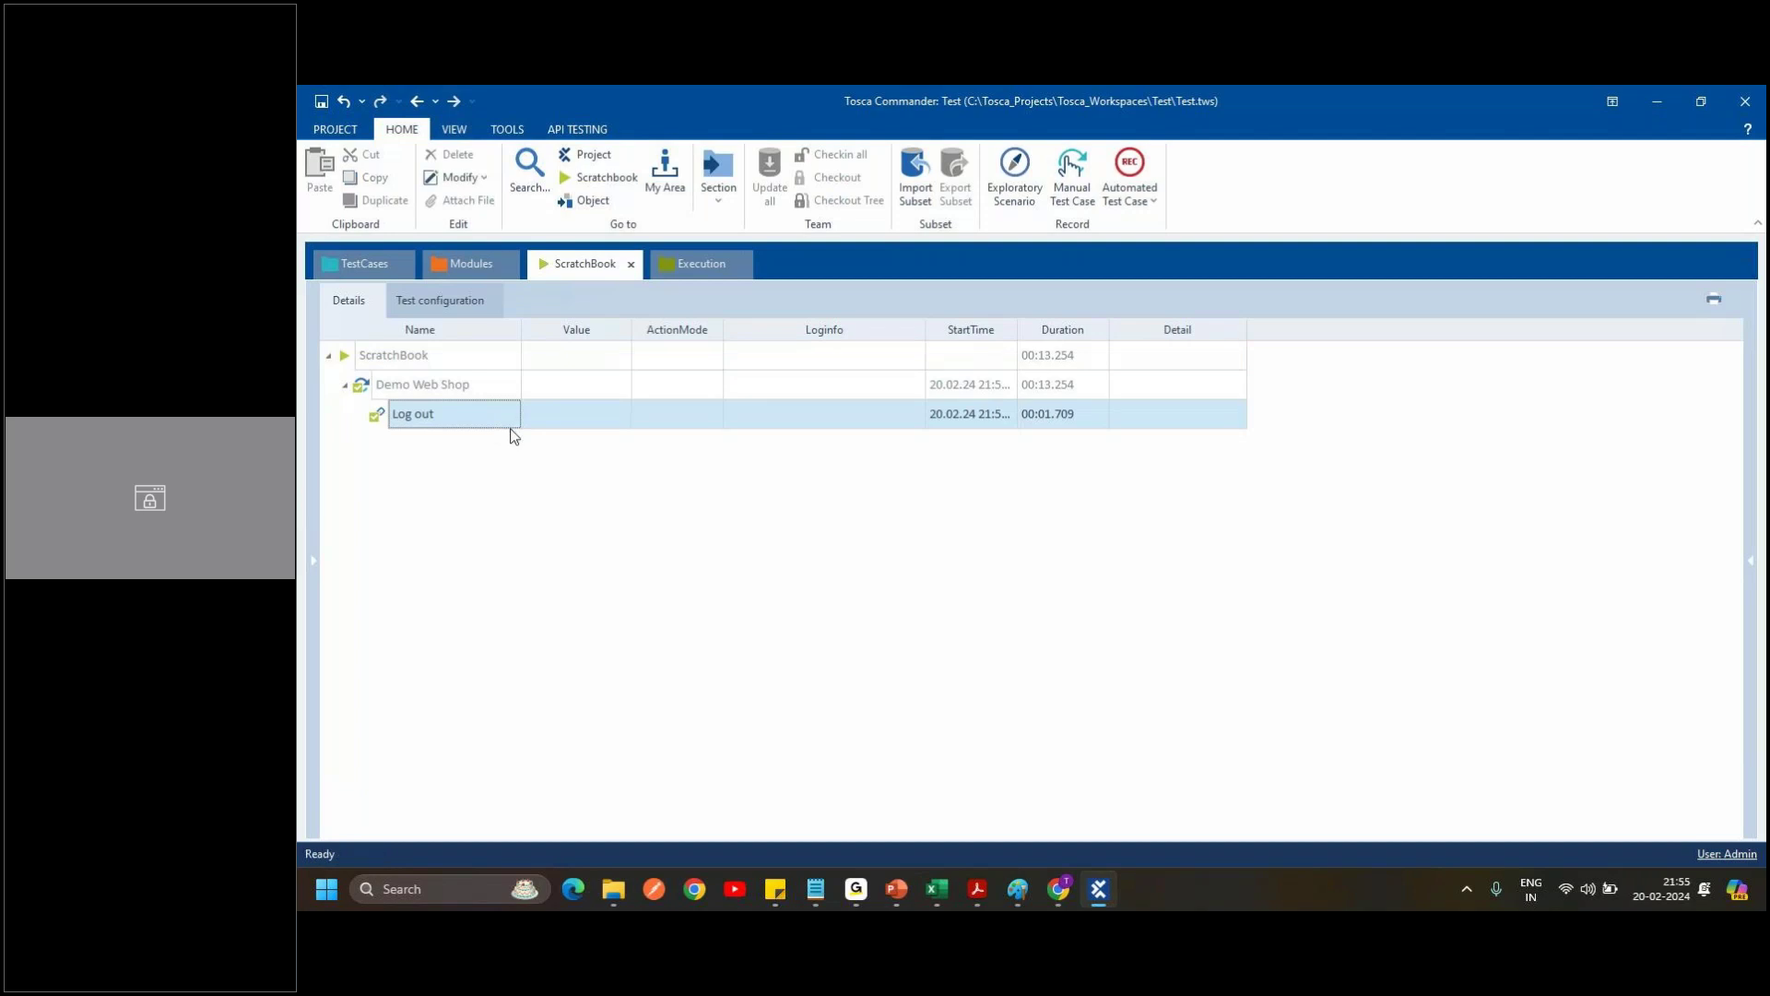
pyautogui.press('Up')
pyautogui.press('Up')
pyautogui.click(361, 383)
pyautogui.click(372, 413)
pyautogui.click(356, 374)
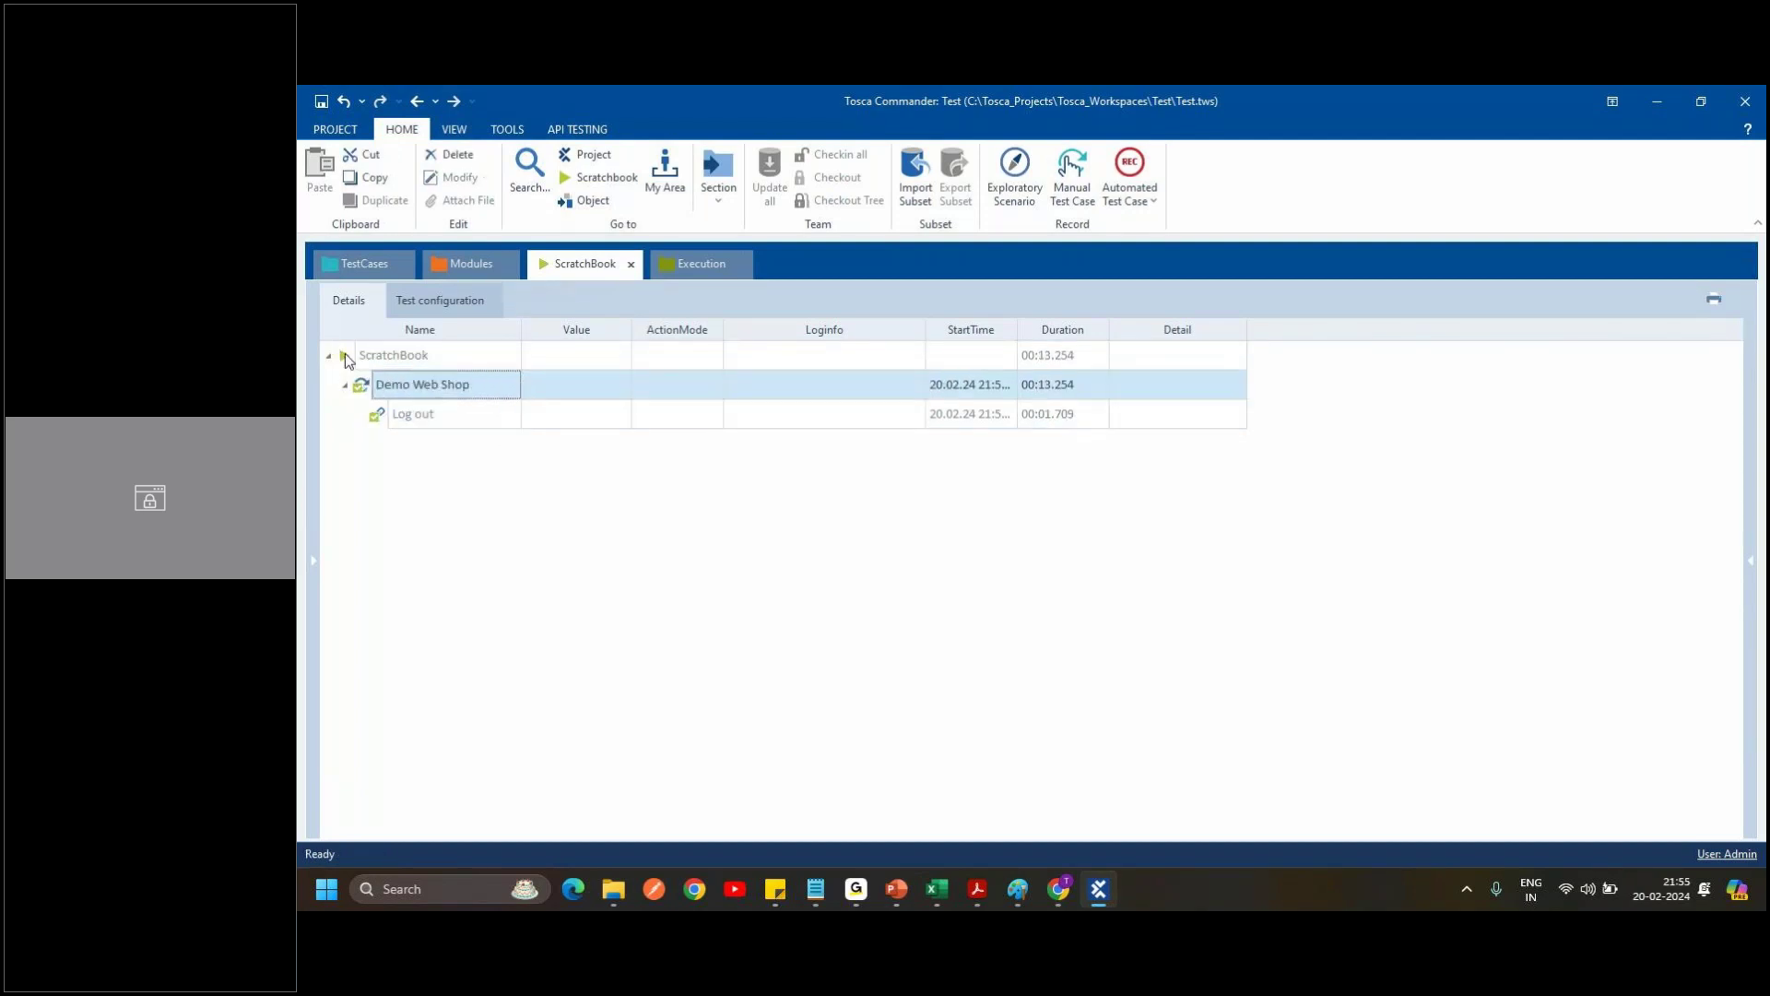
pyautogui.click(348, 408)
pyautogui.click(361, 391)
pyautogui.press('Up')
pyautogui.click(353, 376)
pyautogui.click(376, 414)
pyautogui.click(357, 384)
pyautogui.click(351, 360)
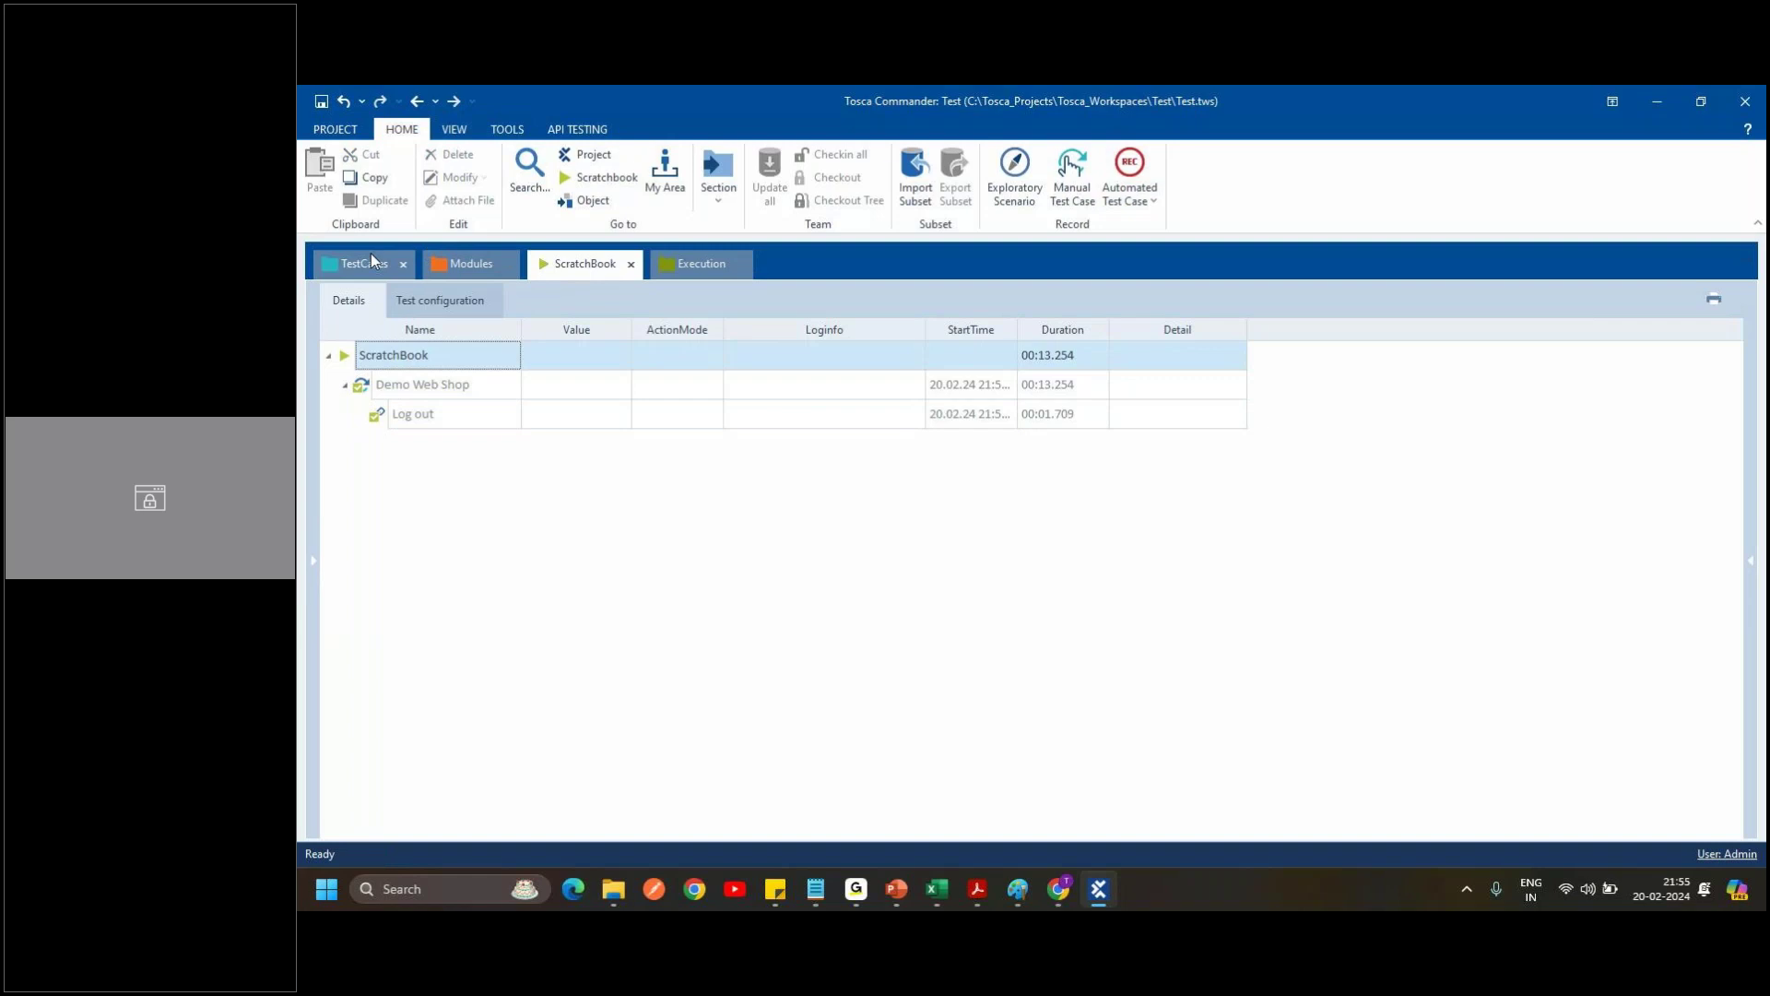
# Return to the Demo Web Shop test step, resize the panes around its details, and view the columns from Value to Description.
pyautogui.click(371, 260)
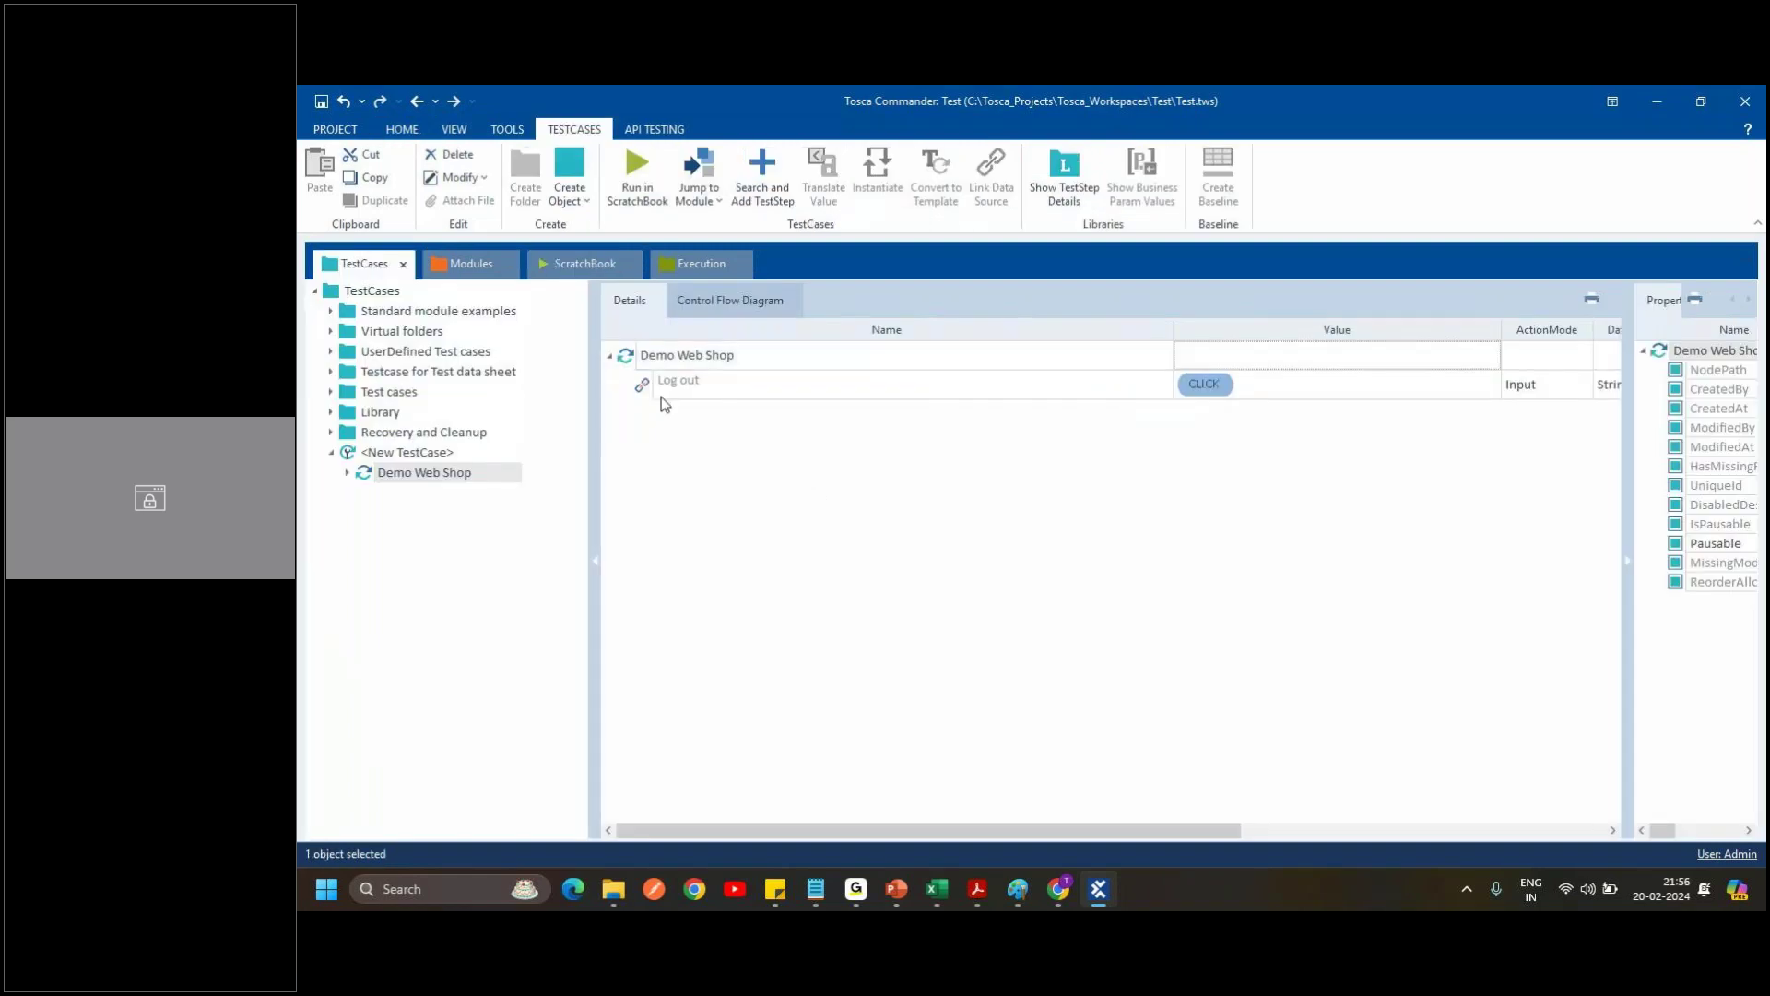
pyautogui.click(677, 365)
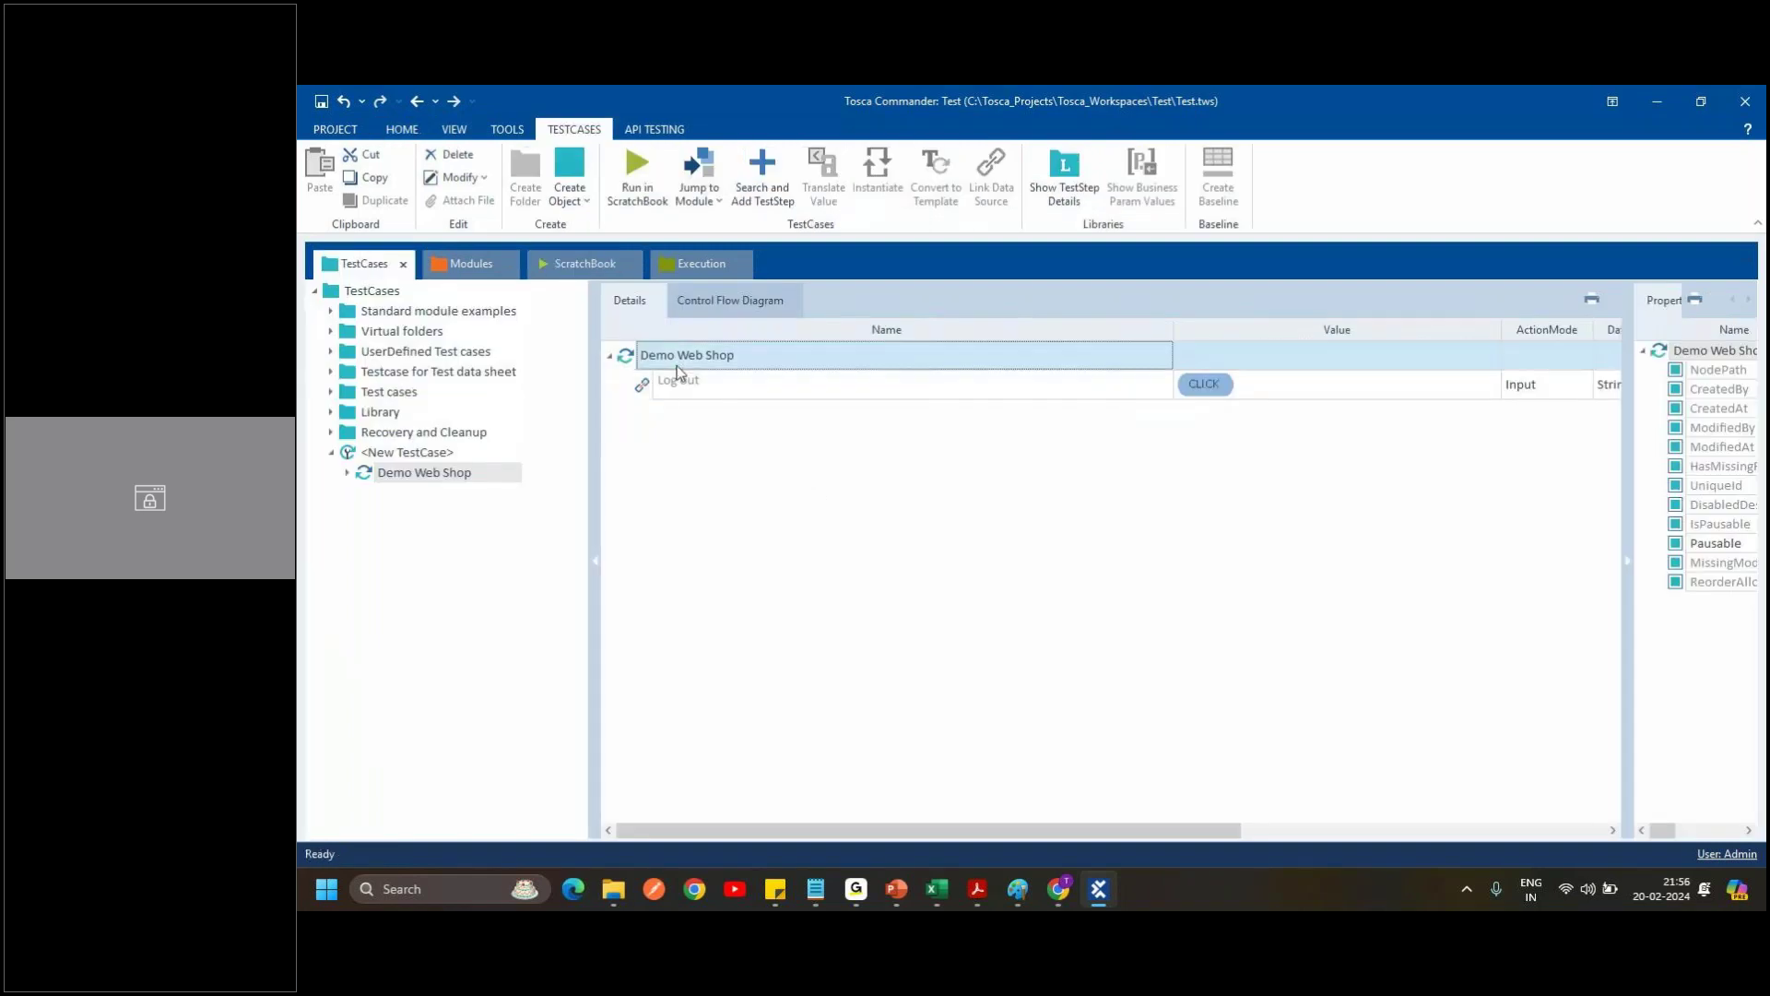
pyautogui.click(660, 420)
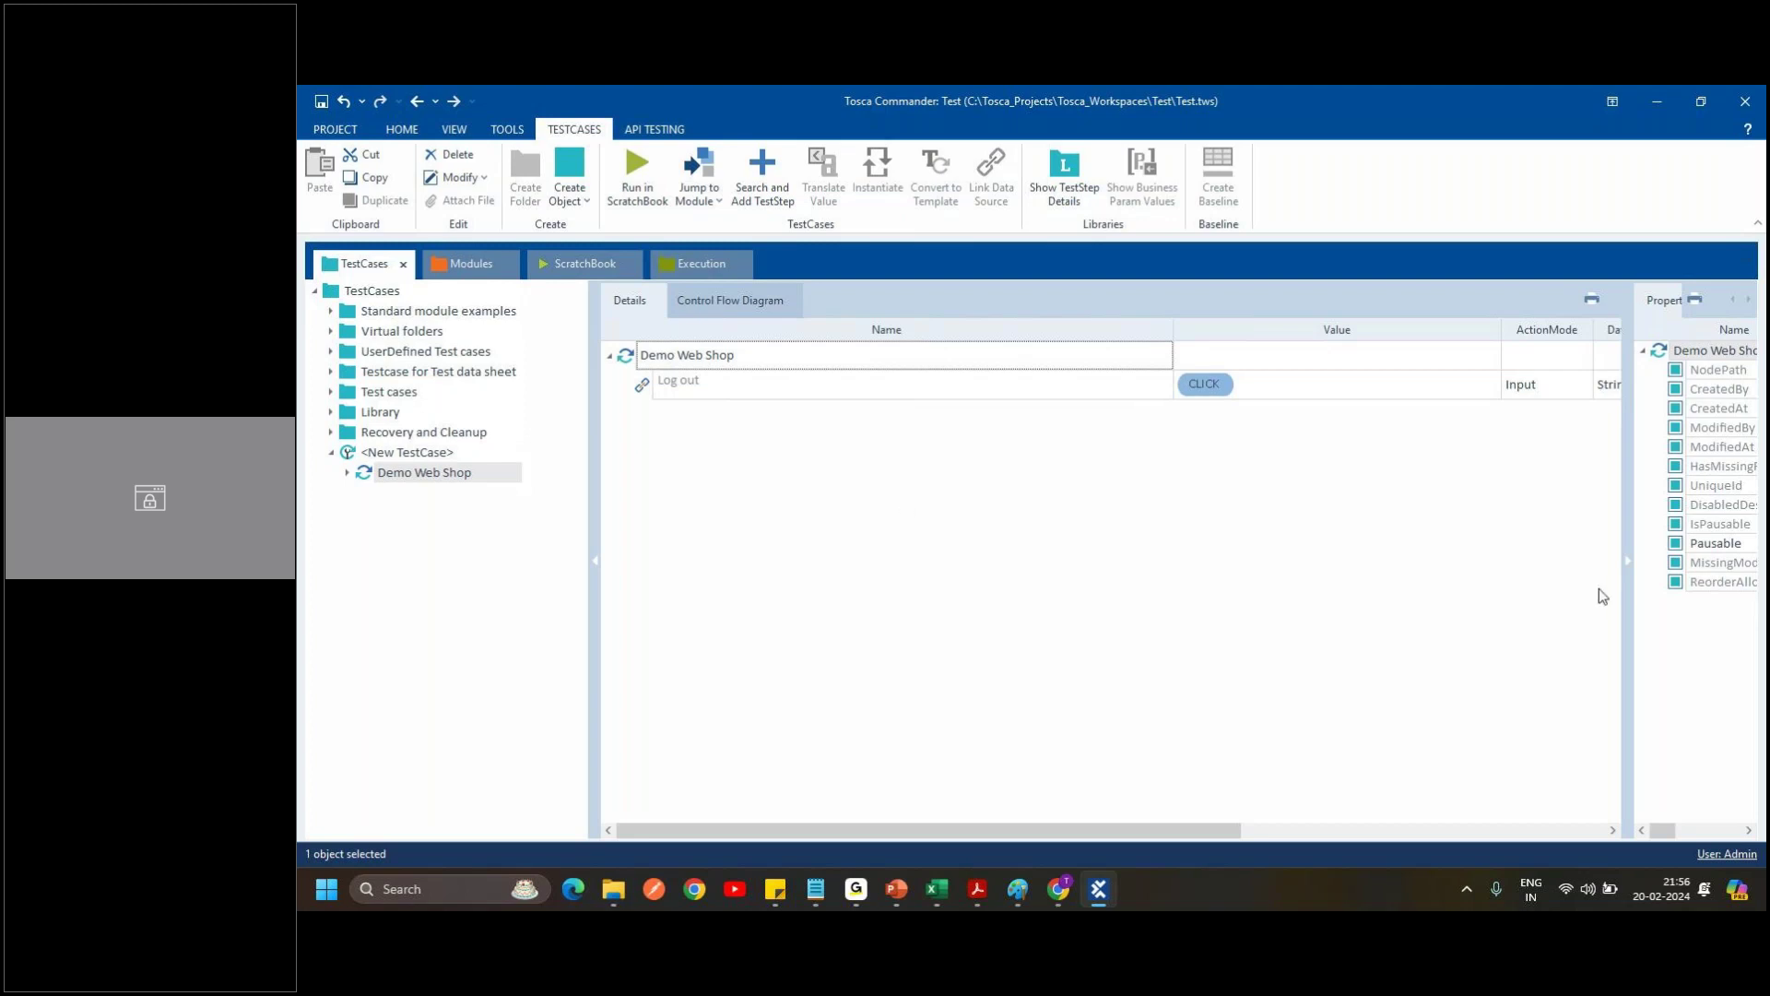
pyautogui.moveTo(1627, 583); pyautogui.dragTo(1549, 645)
pyautogui.moveTo(597, 672); pyautogui.dragTo(461, 669)
pyautogui.moveTo(1523, 612); pyautogui.dragTo(1476, 649)
pyautogui.moveTo(973, 830); pyautogui.dragTo(1300, 811)
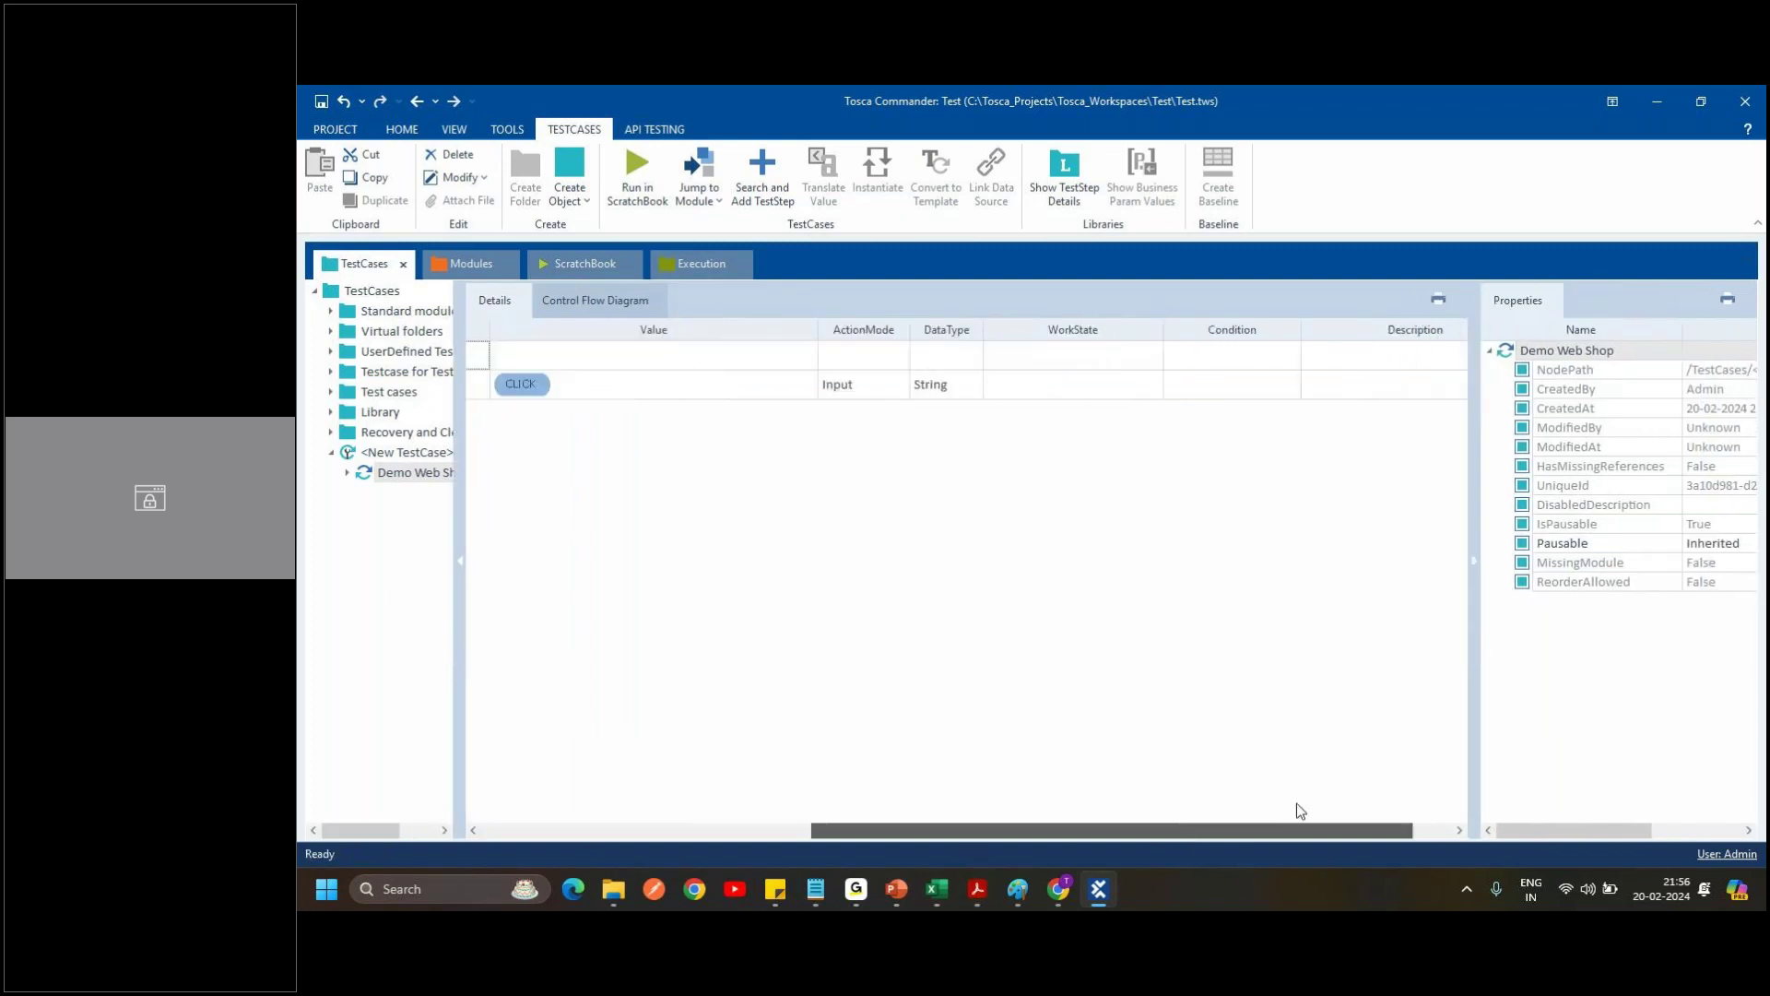
# Bring the Name column of the Demo Web Shop details back into view and widen the test case tree and the properties pane.
pyautogui.click(789, 829)
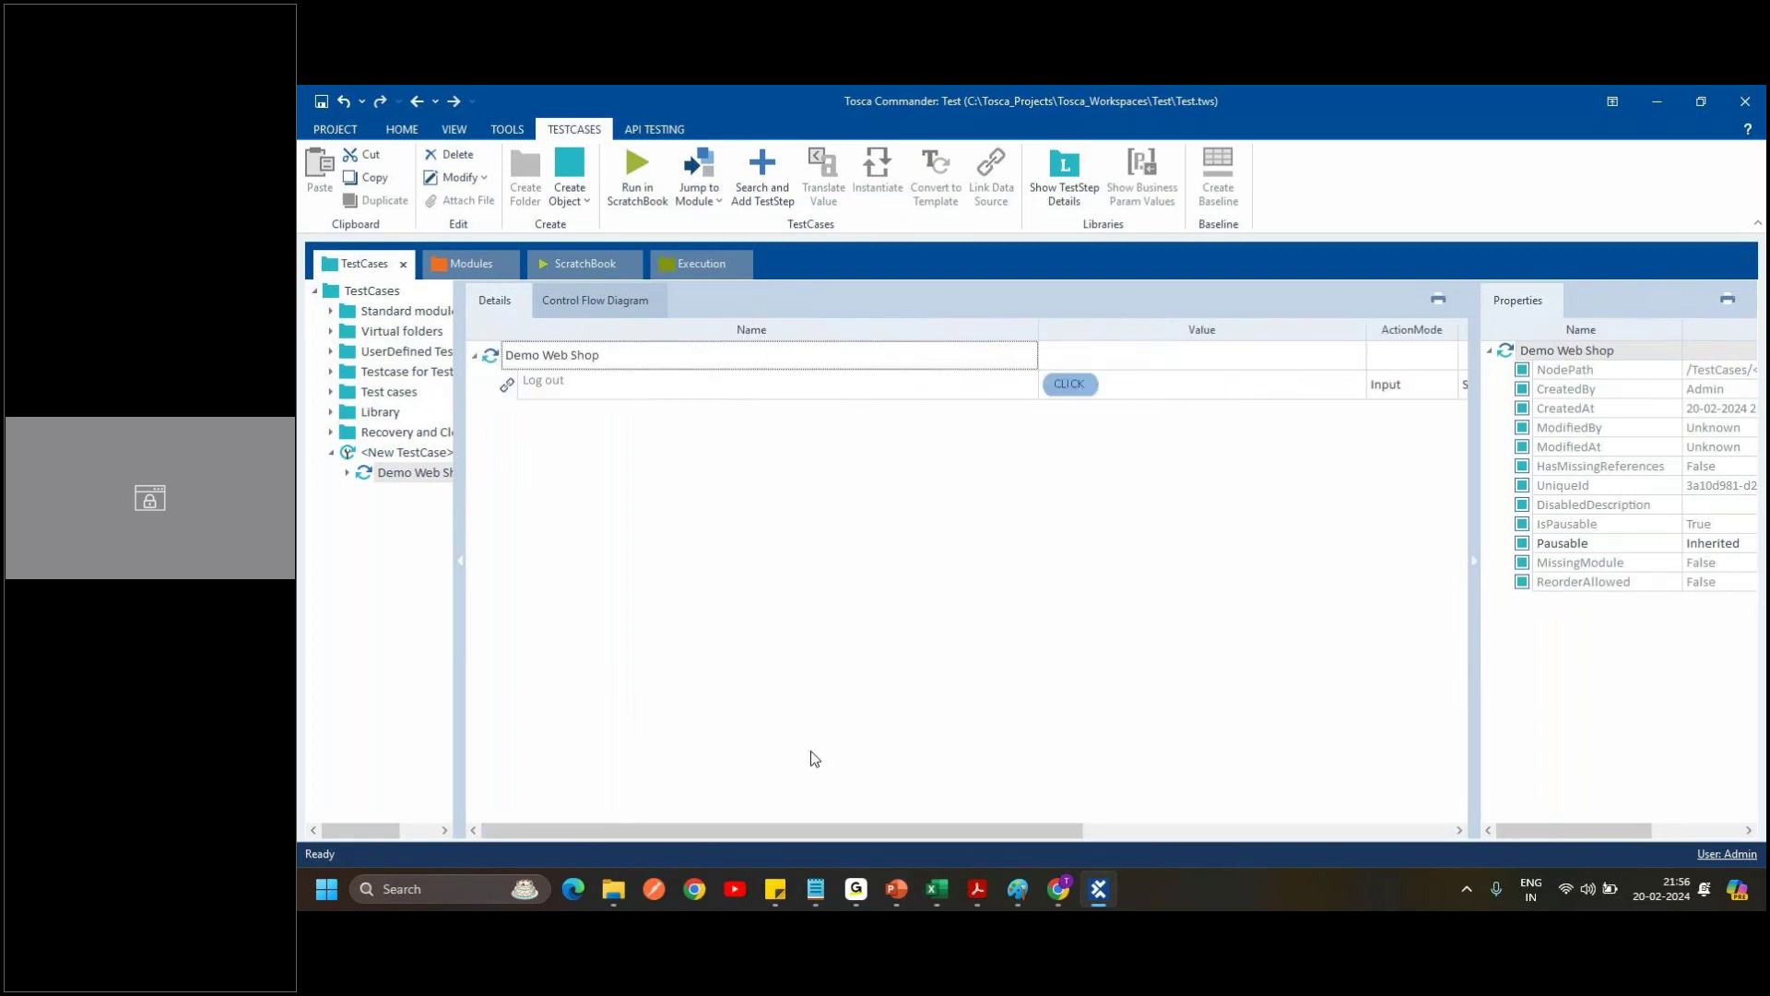
pyautogui.moveTo(841, 823); pyautogui.dragTo(595, 820)
pyautogui.moveTo(461, 723); pyautogui.dragTo(513, 701)
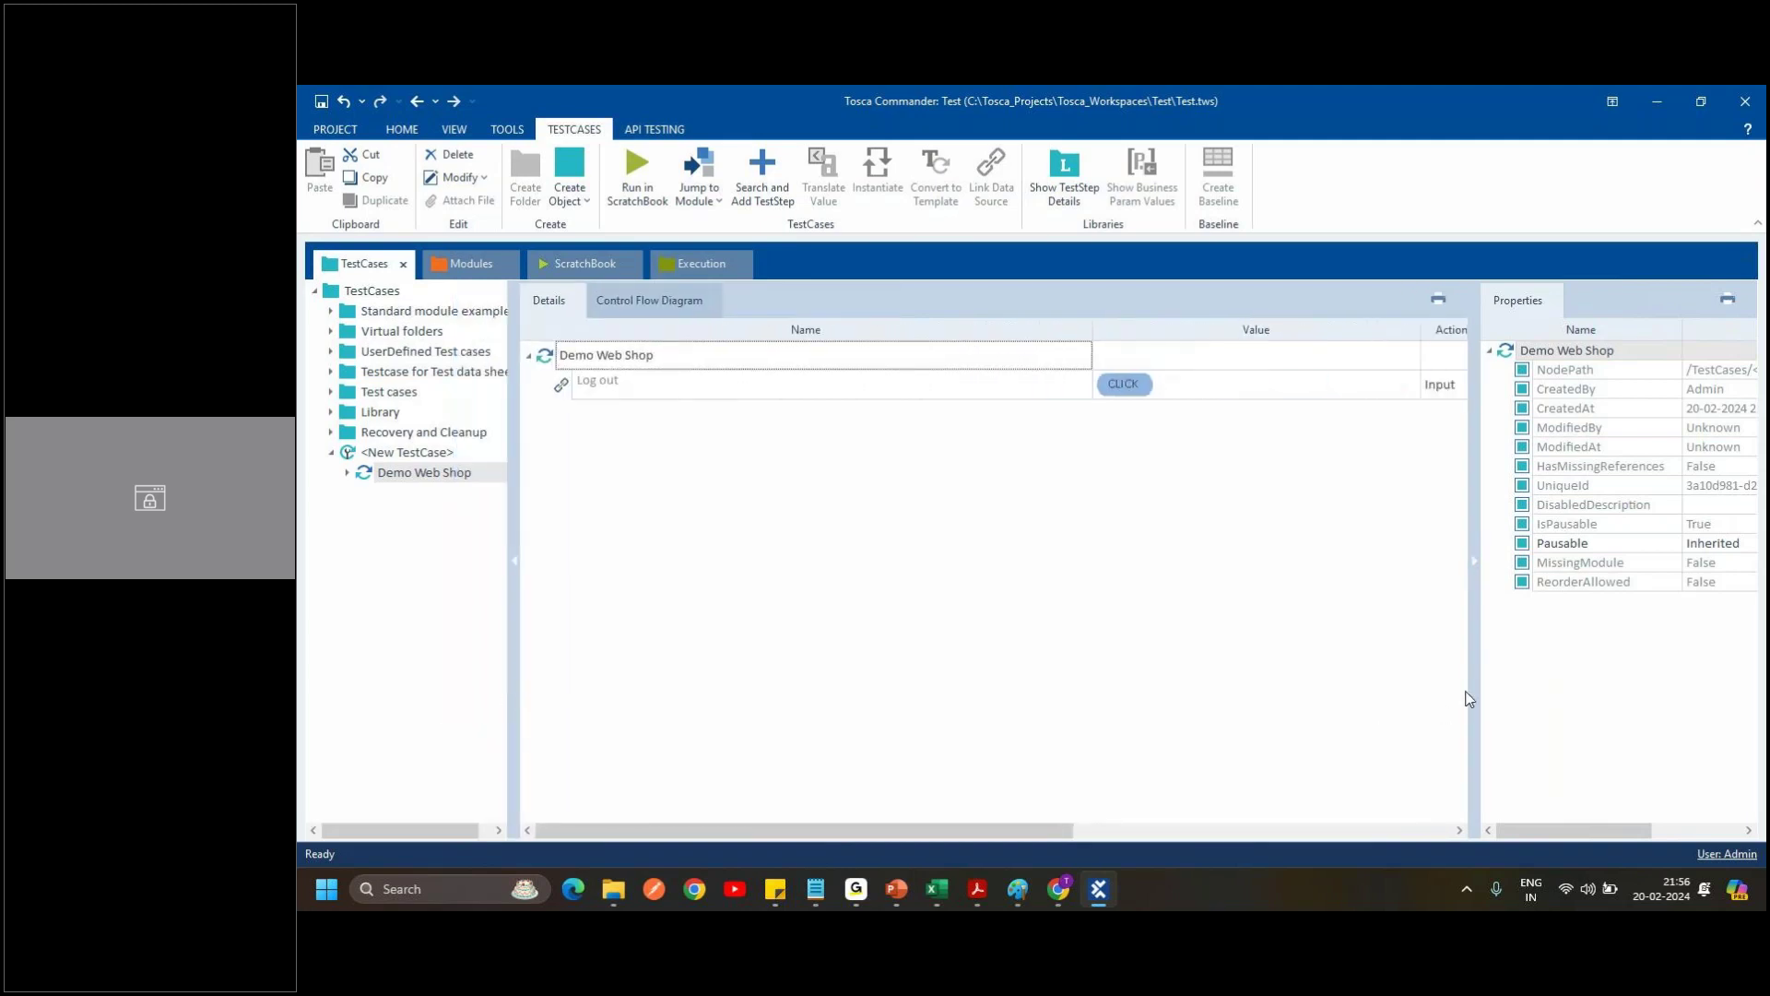
pyautogui.moveTo(1473, 693); pyautogui.dragTo(1307, 717)
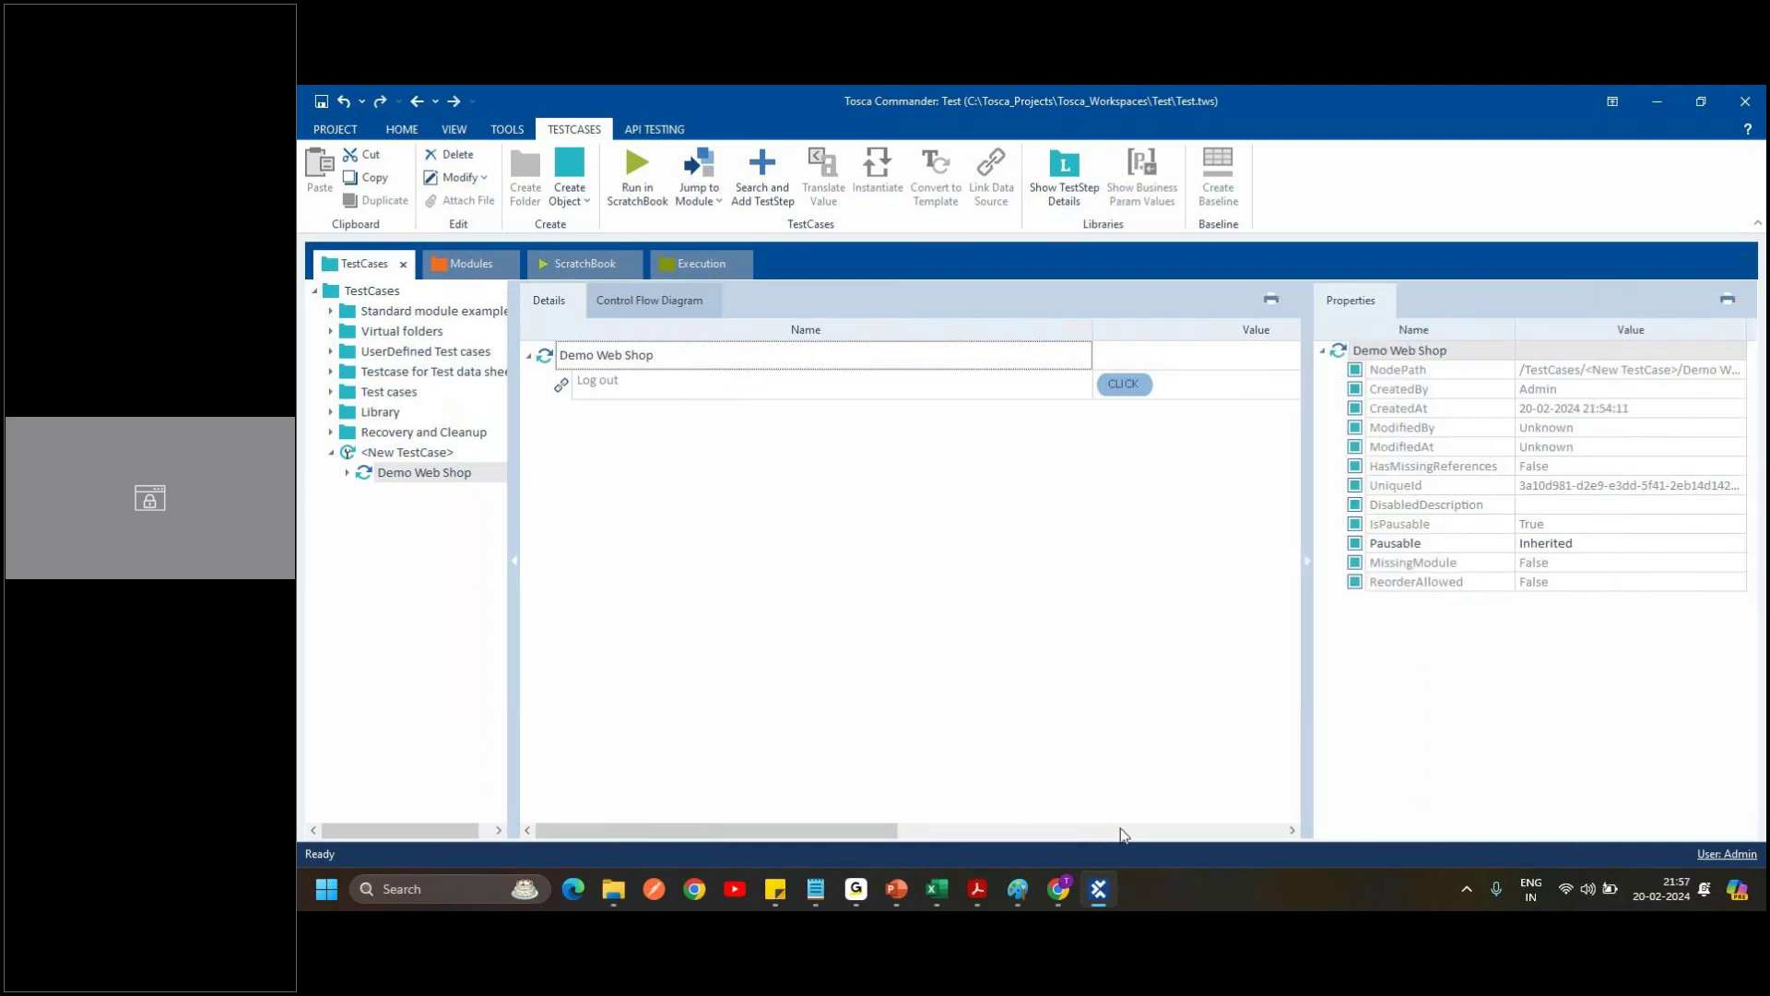
pyautogui.moveTo(880, 843); pyautogui.dragTo(801, 804)
# Switch to Chrome to view the Demo Web Shop home page, and return to Tosca Commander.
pyautogui.click(1051, 899)
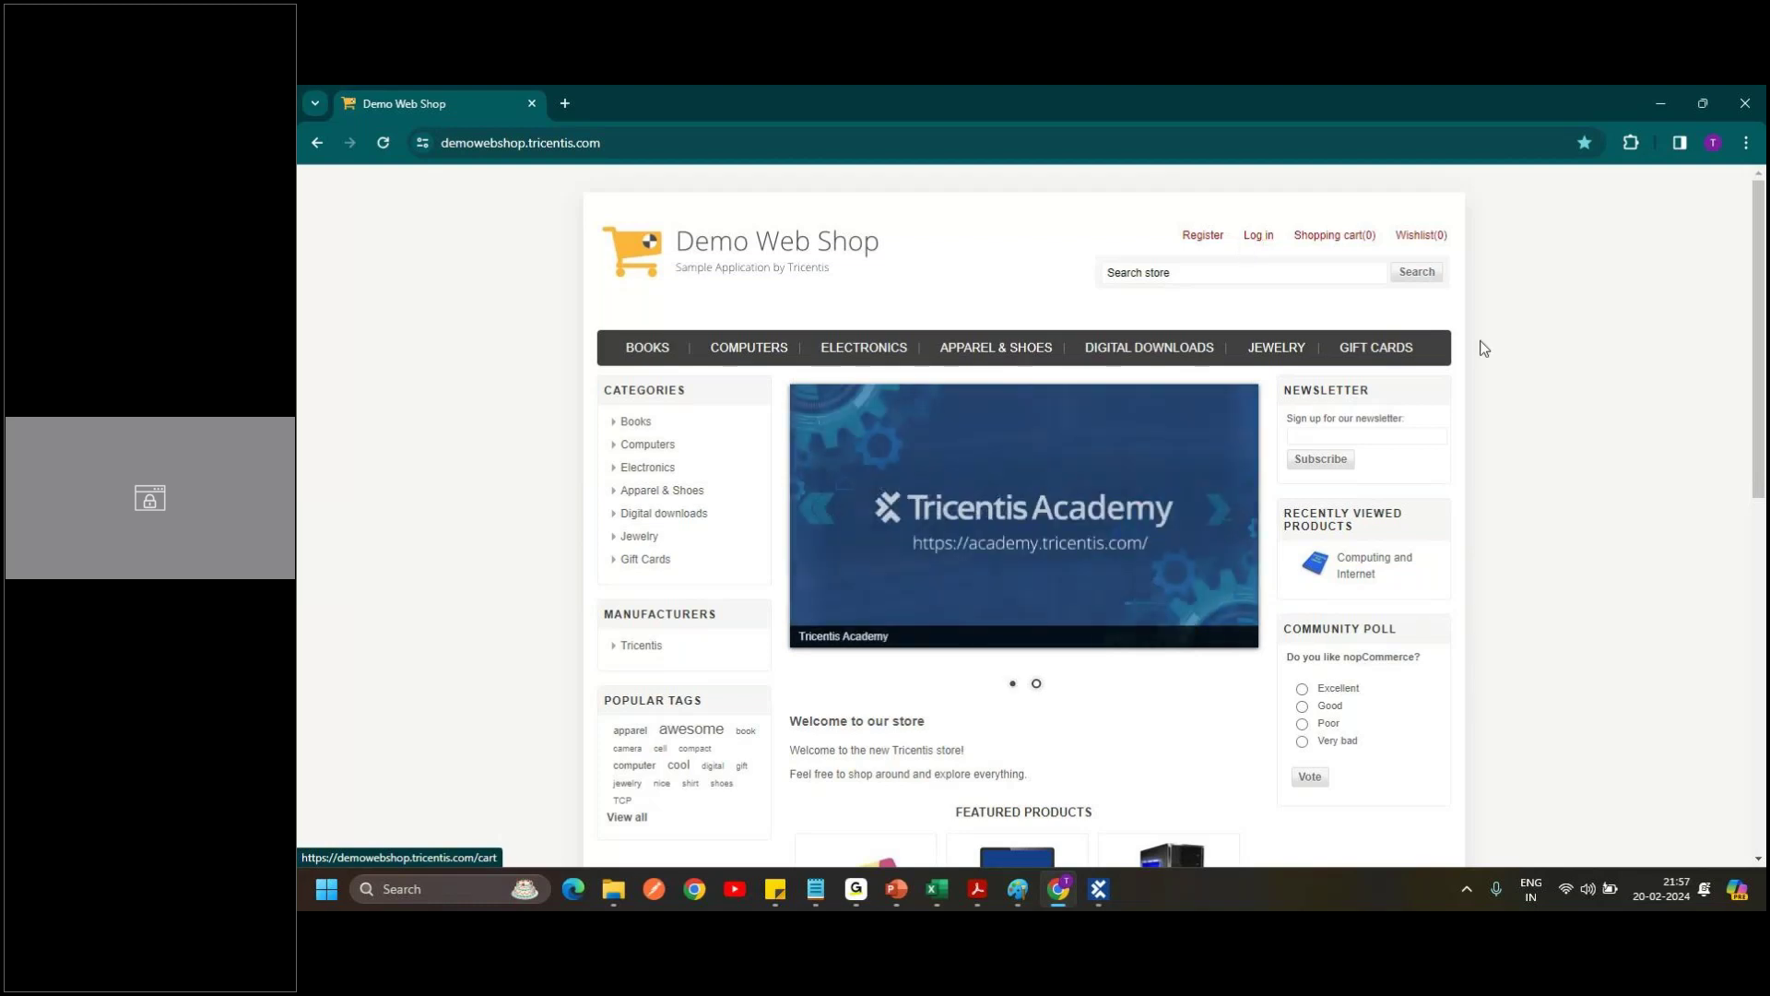
pyautogui.click(1098, 891)
pyautogui.click(1104, 898)
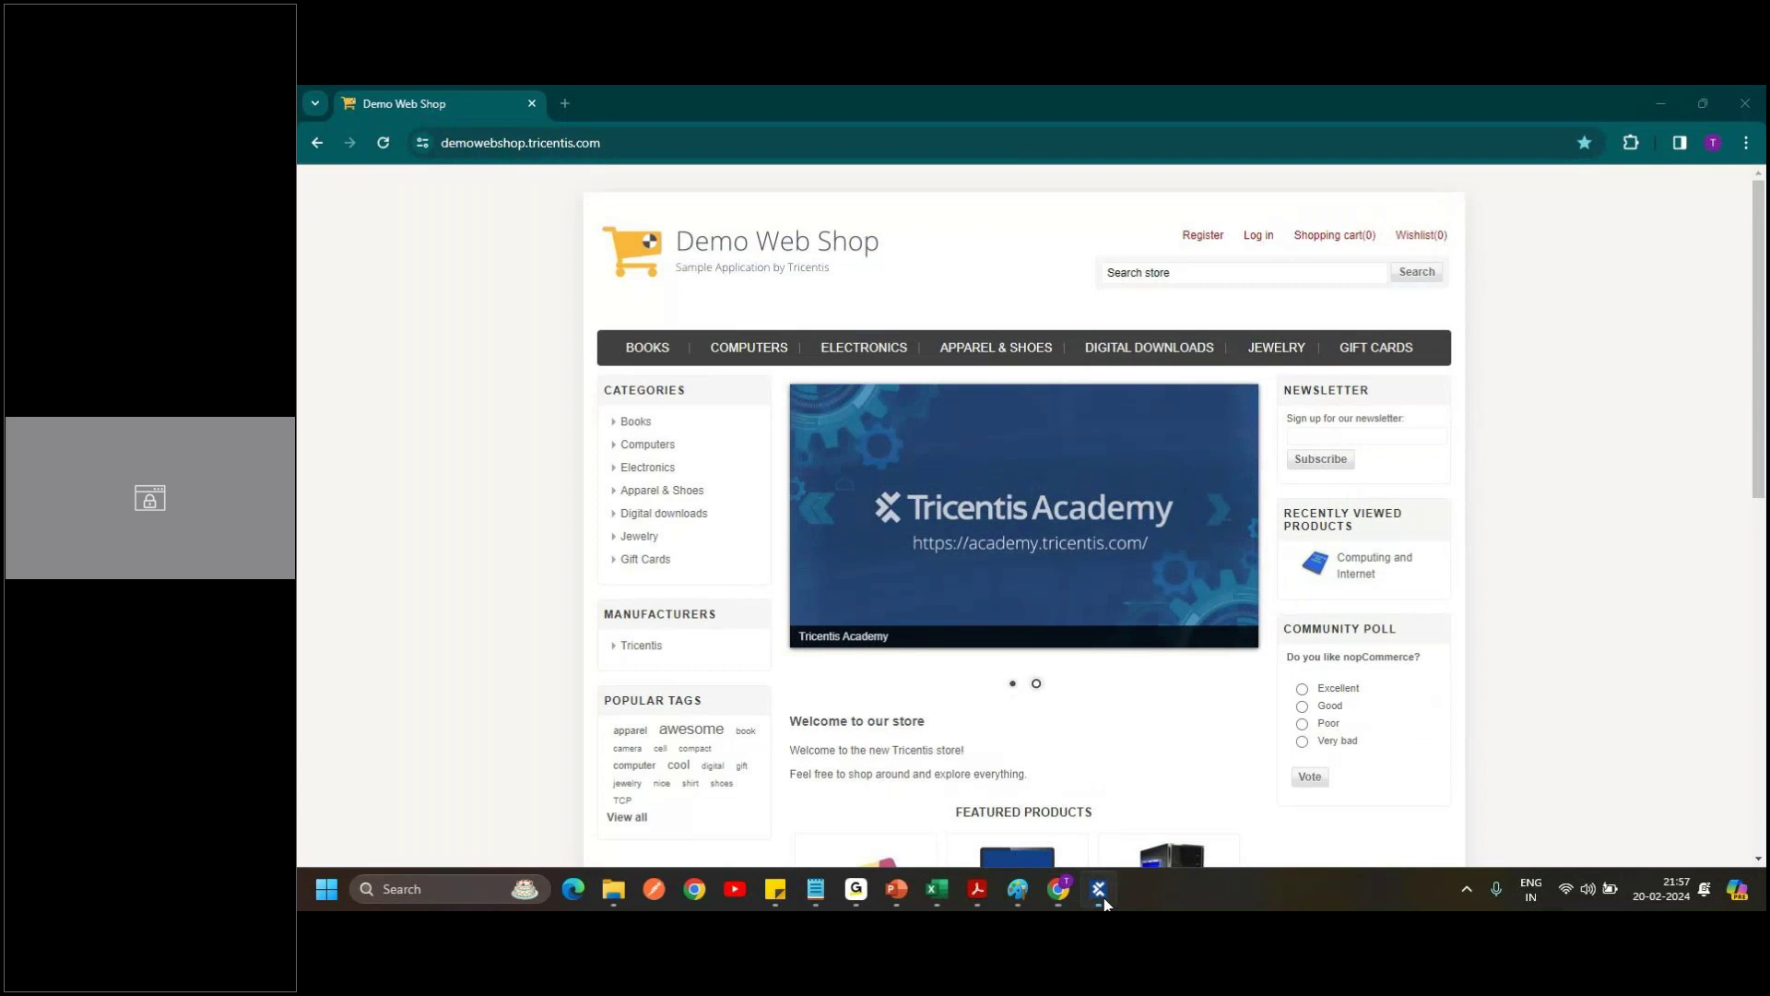
pyautogui.click(1103, 899)
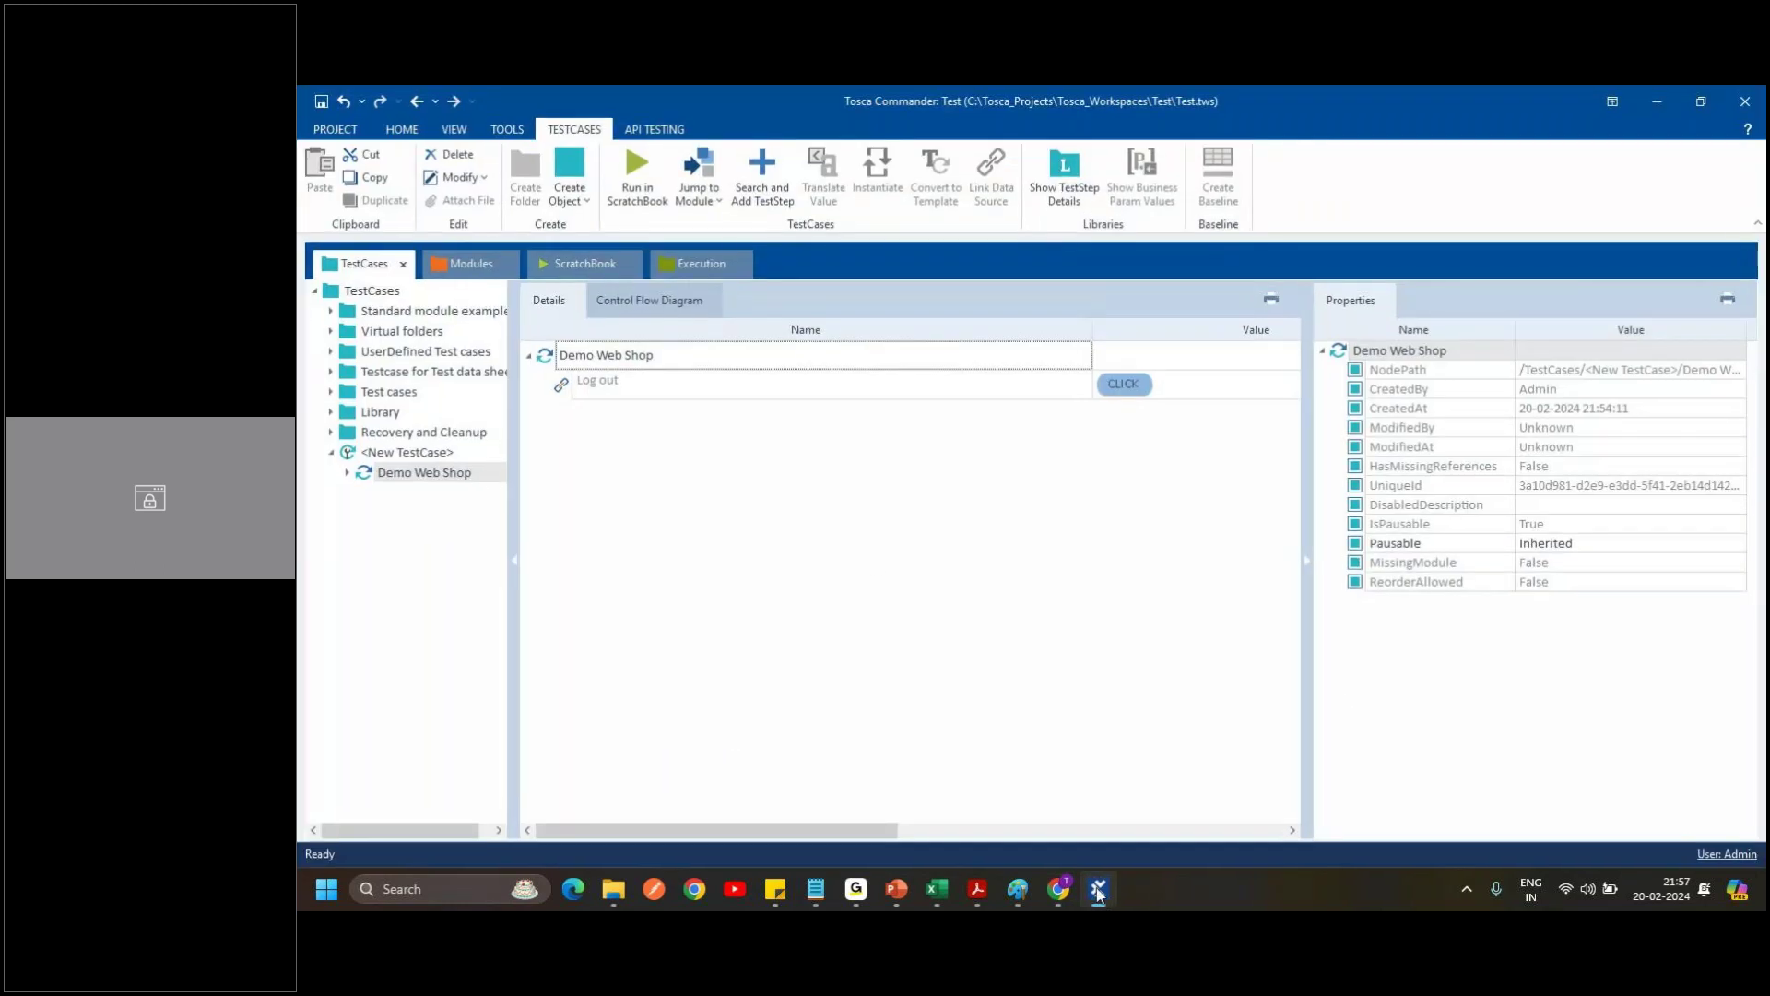
# Expand the Demo Web Shop test step in the test case tree, adjust the pane widths, and view the Log out entry's details.
pyautogui.doubleClick(414, 473)
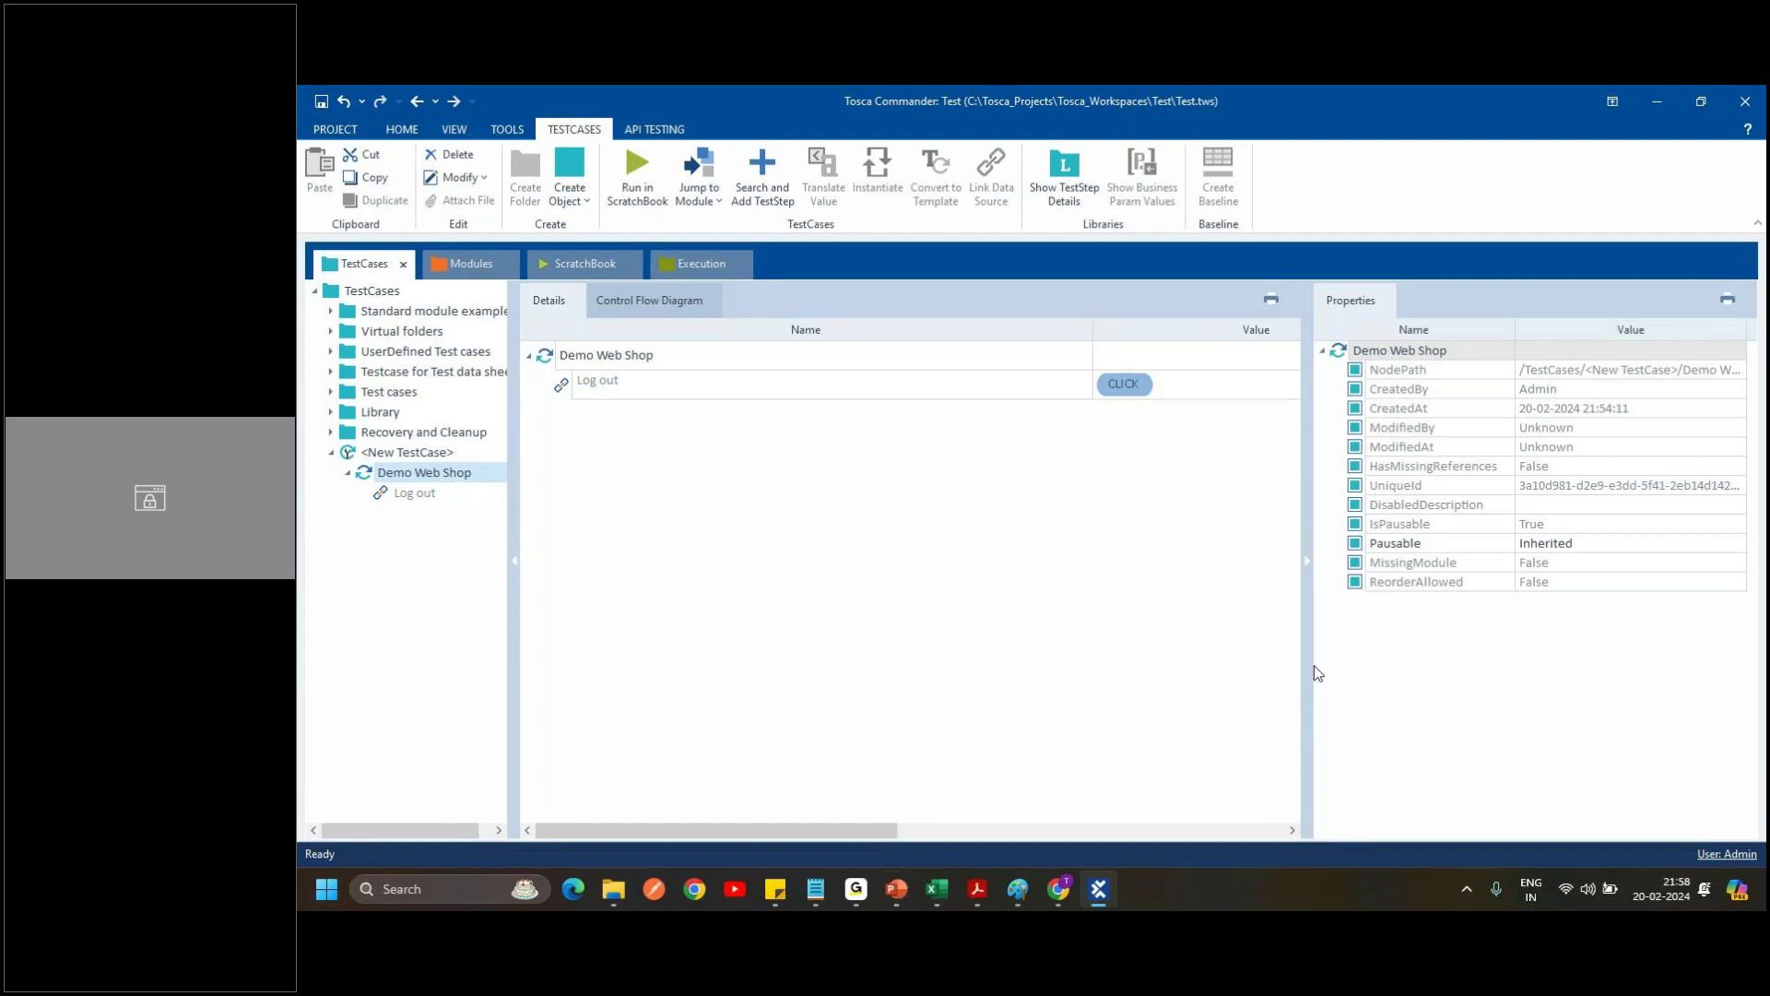
pyautogui.moveTo(1307, 668); pyautogui.dragTo(1445, 644)
pyautogui.moveTo(956, 832); pyautogui.dragTo(673, 857)
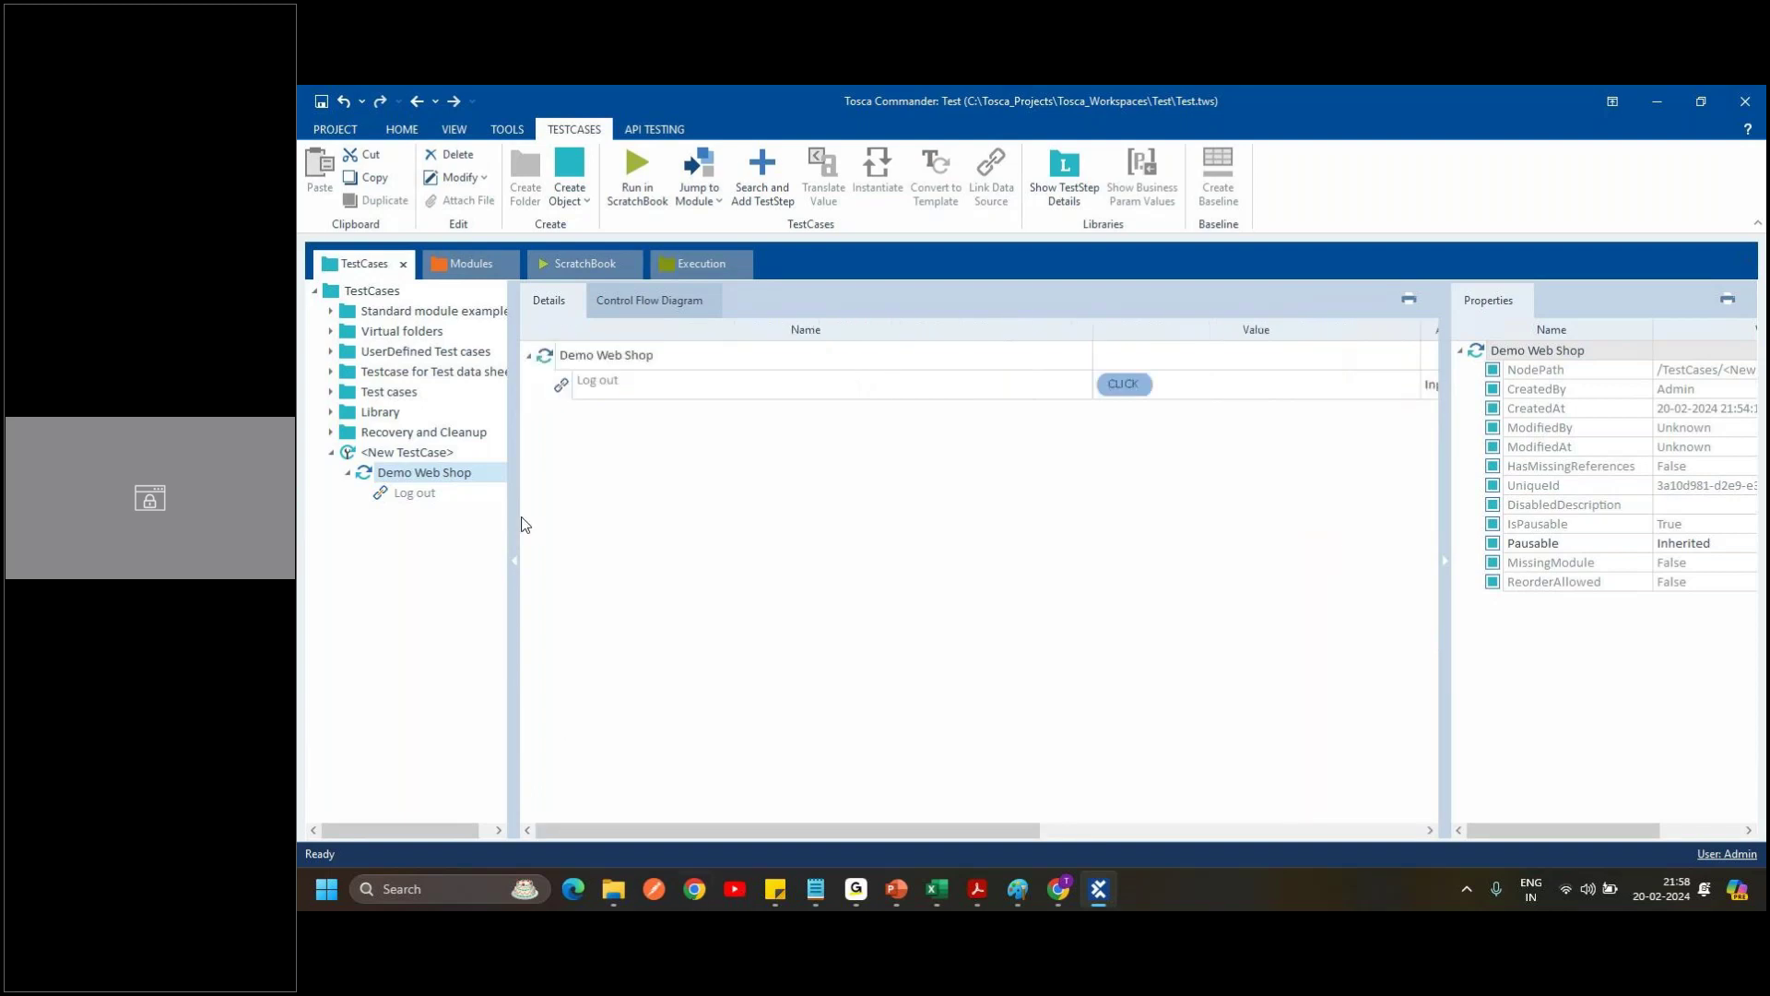
pyautogui.moveTo(513, 535); pyautogui.dragTo(612, 507)
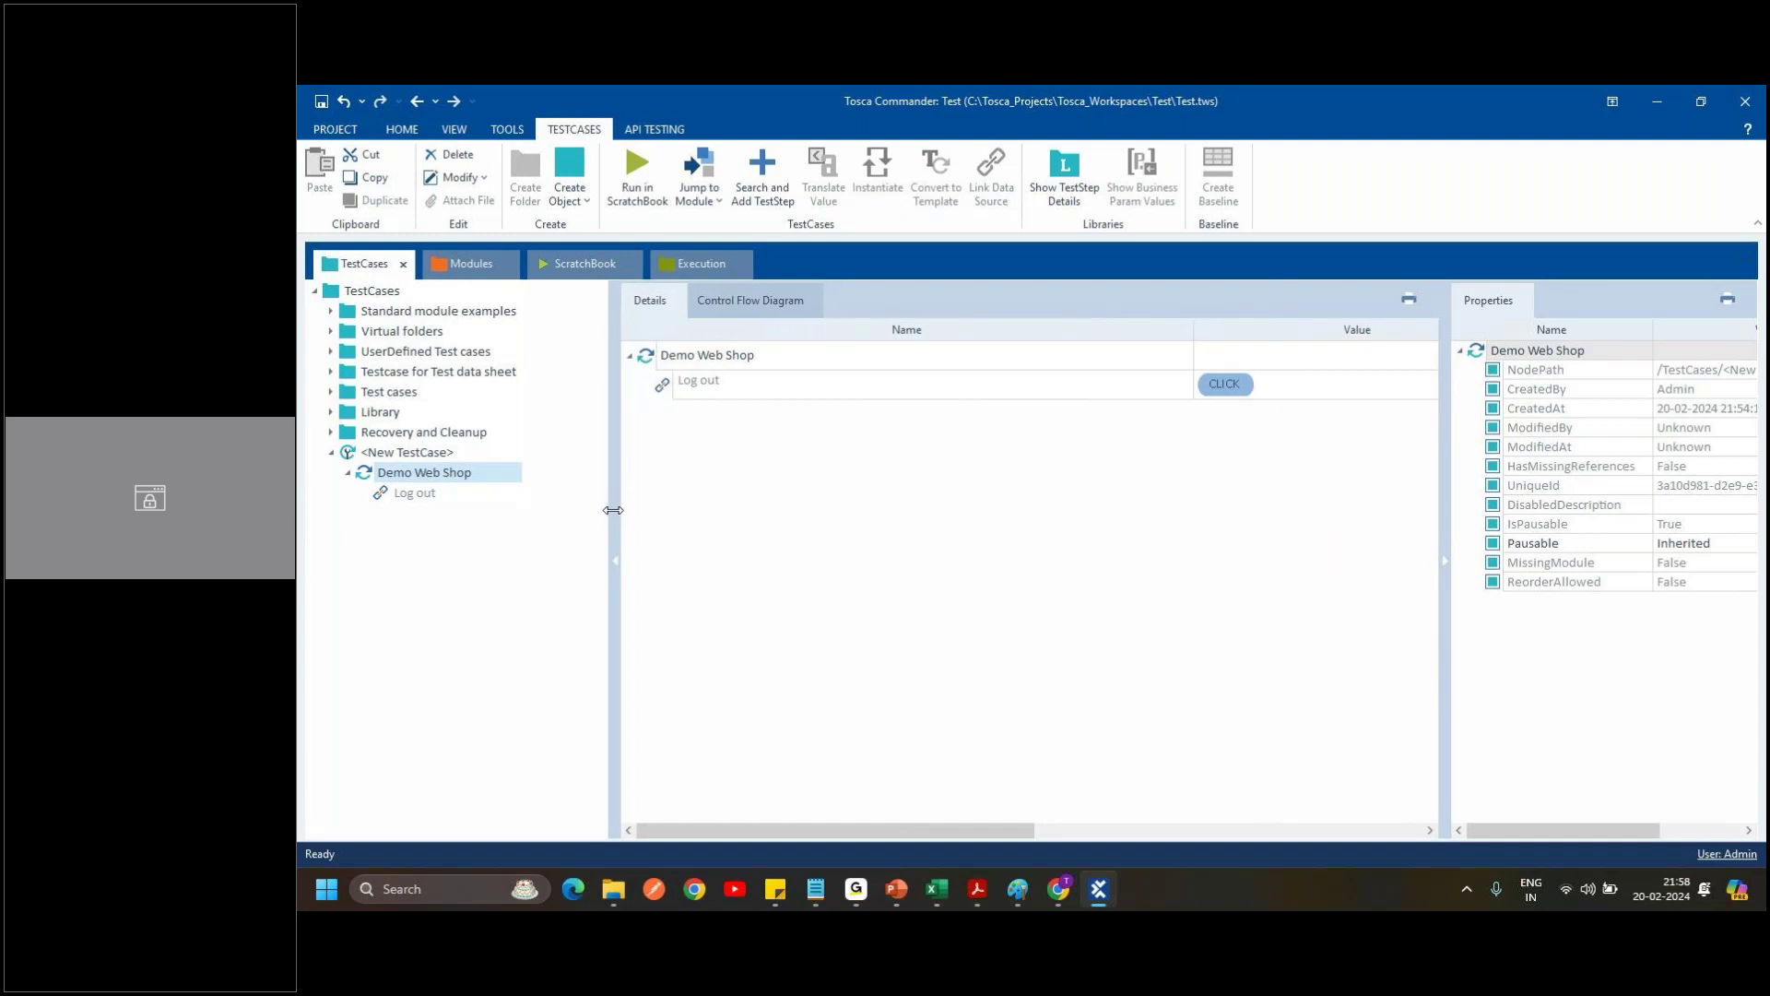
pyautogui.click(371, 481)
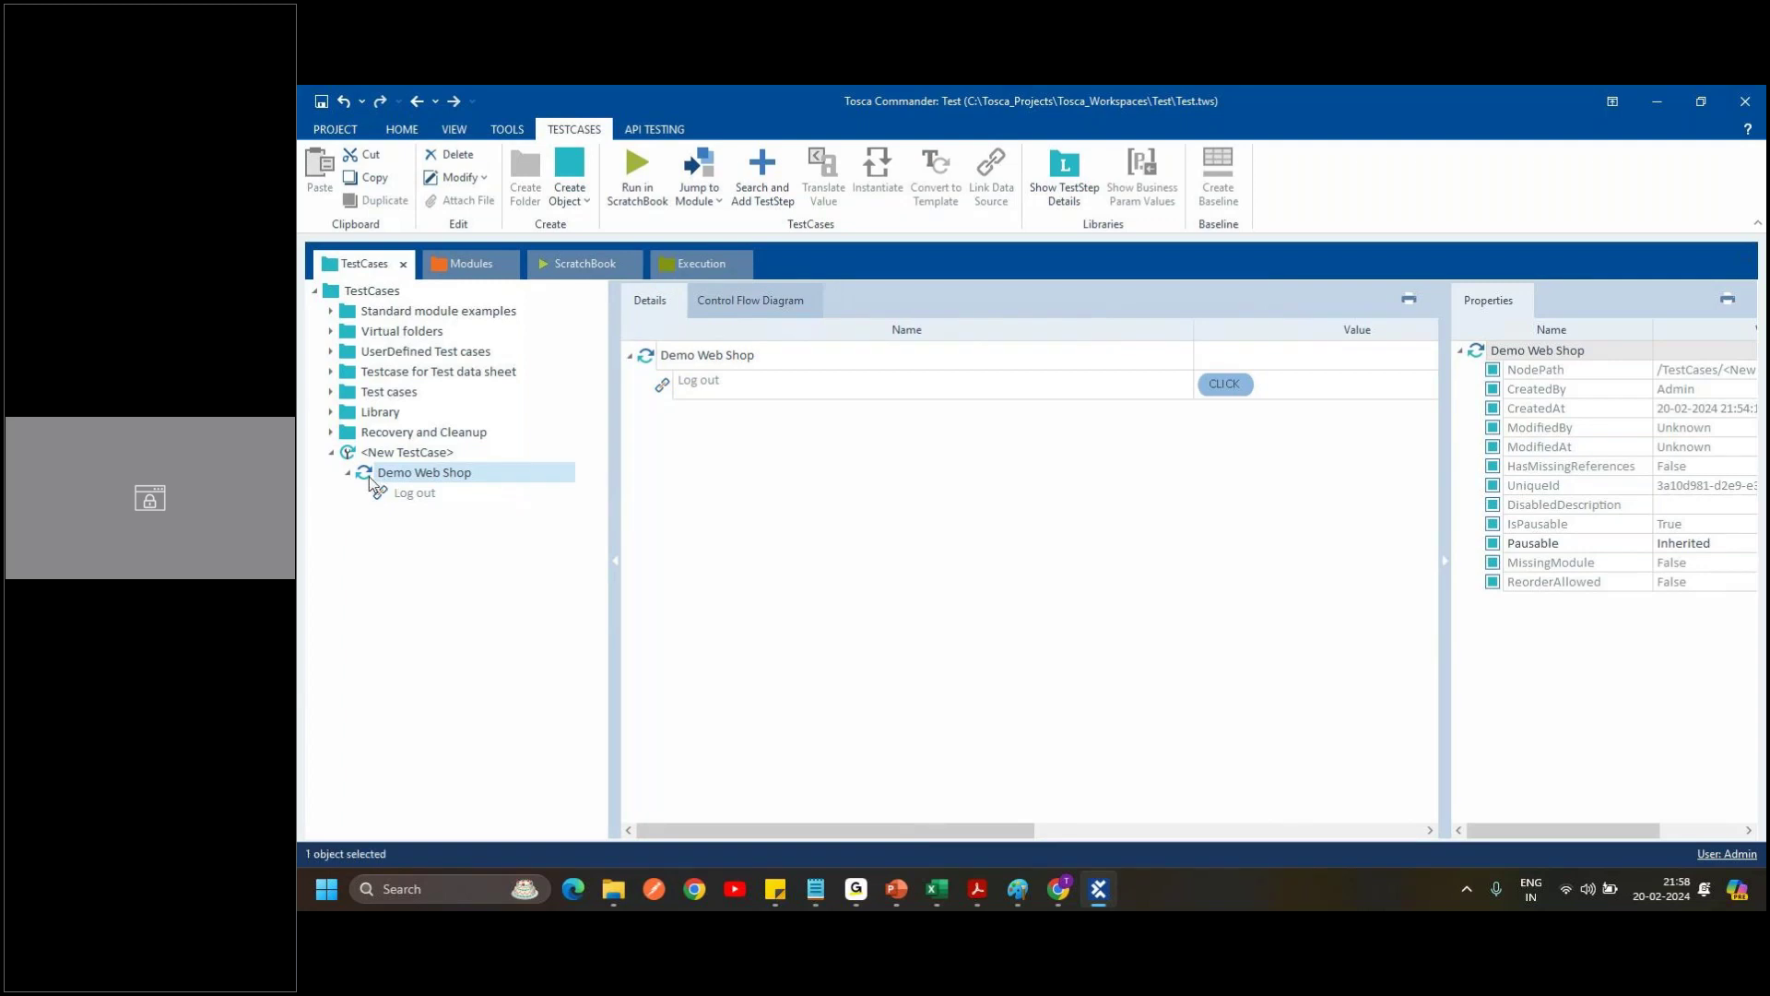
pyautogui.click(400, 499)
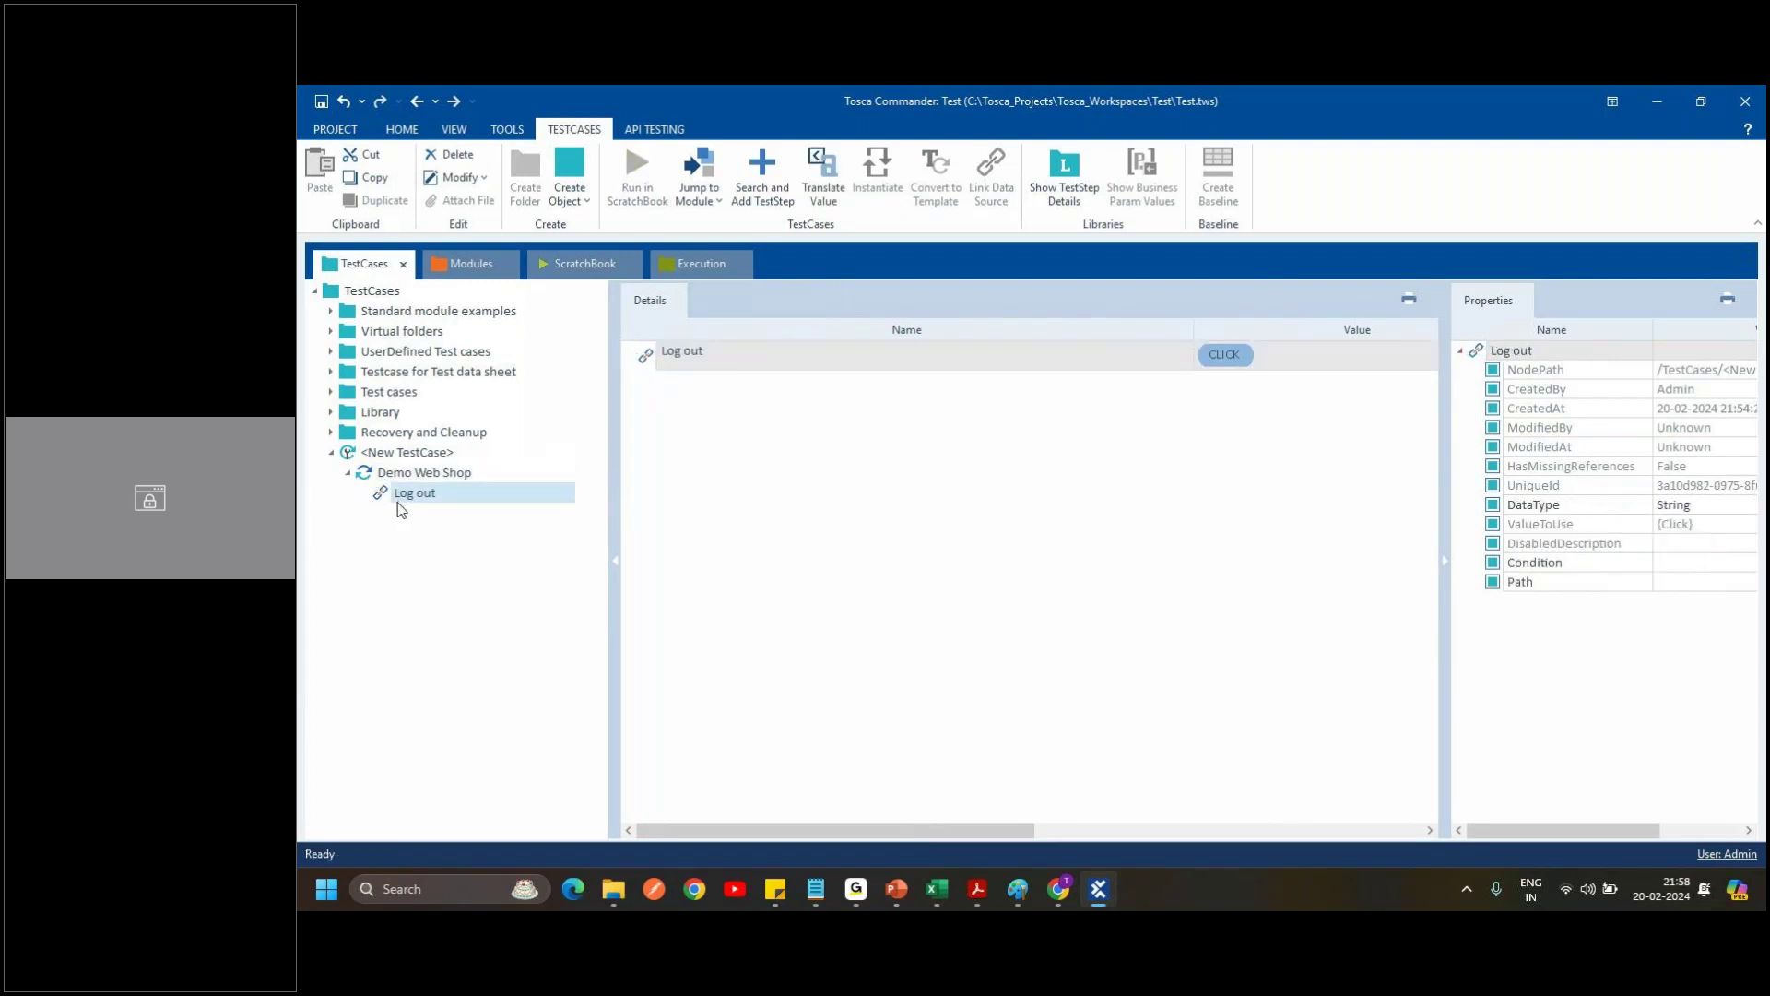
pyautogui.moveTo(1440, 635); pyautogui.dragTo(1456, 635)
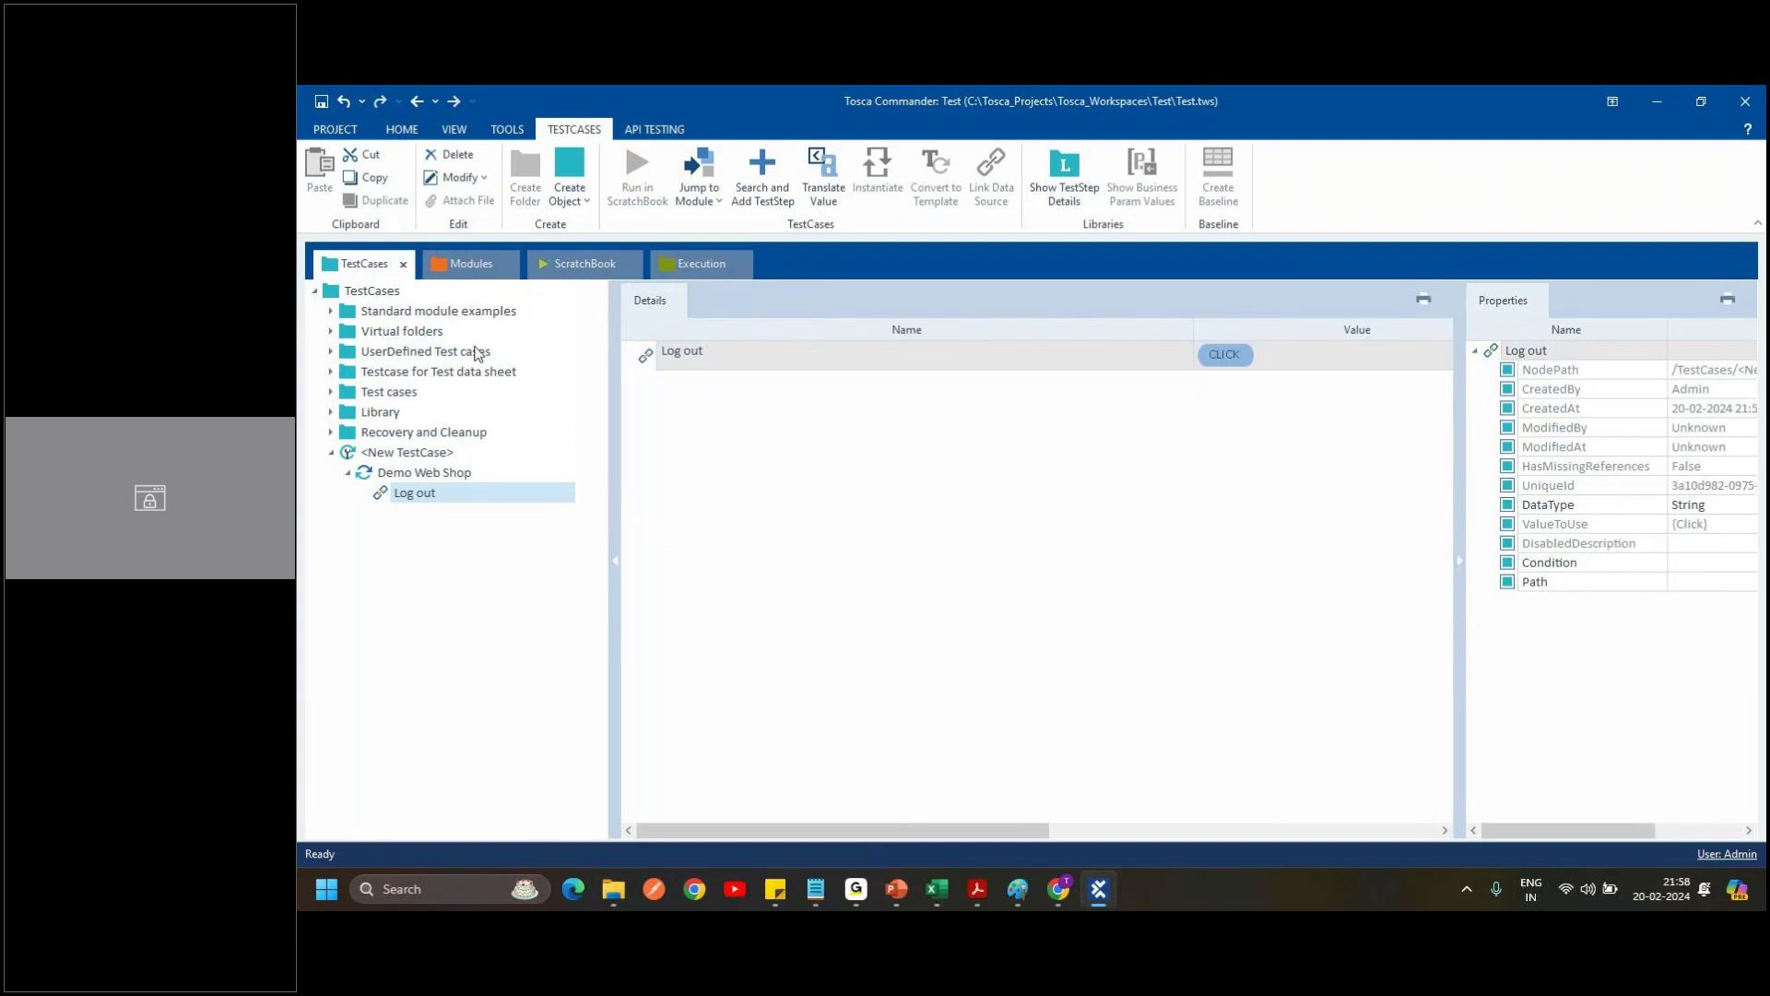
# In the Modules section details, collapse the TBox Automation Tools subfolders from Buffer Operations to Selenium, their parent folder, and Standard modules.
pyautogui.click(457, 258)
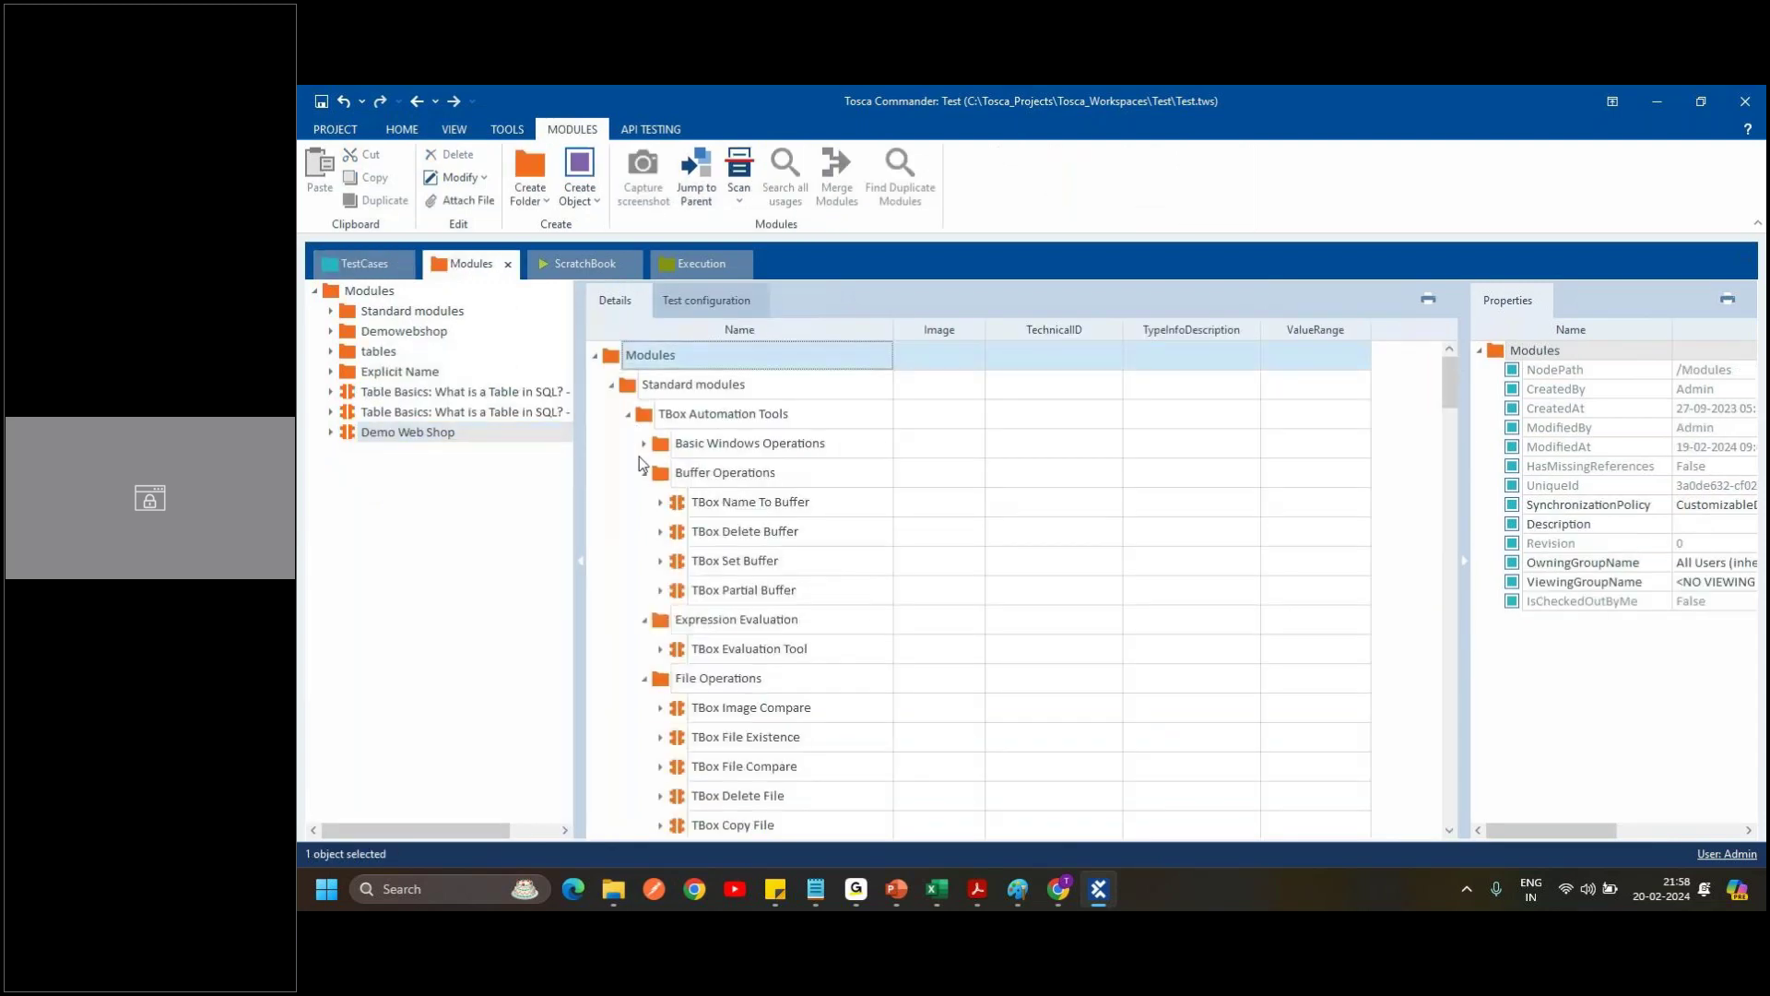
pyautogui.click(644, 474)
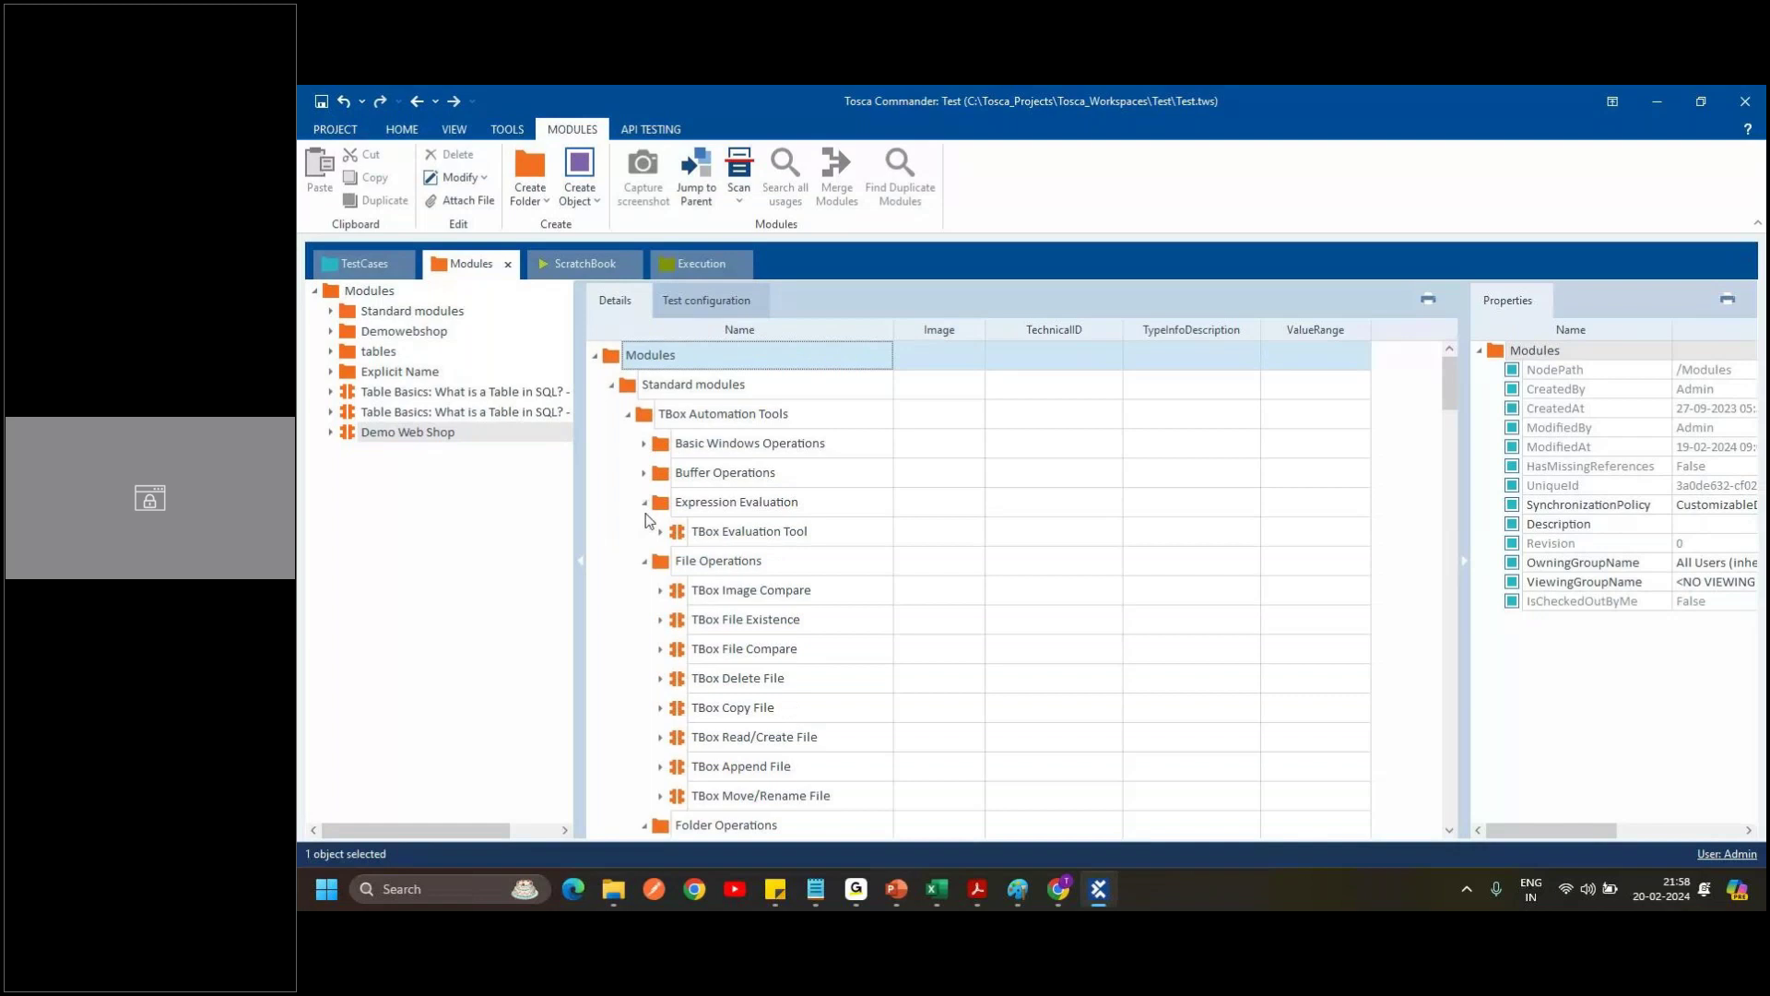
pyautogui.click(643, 502)
pyautogui.click(644, 532)
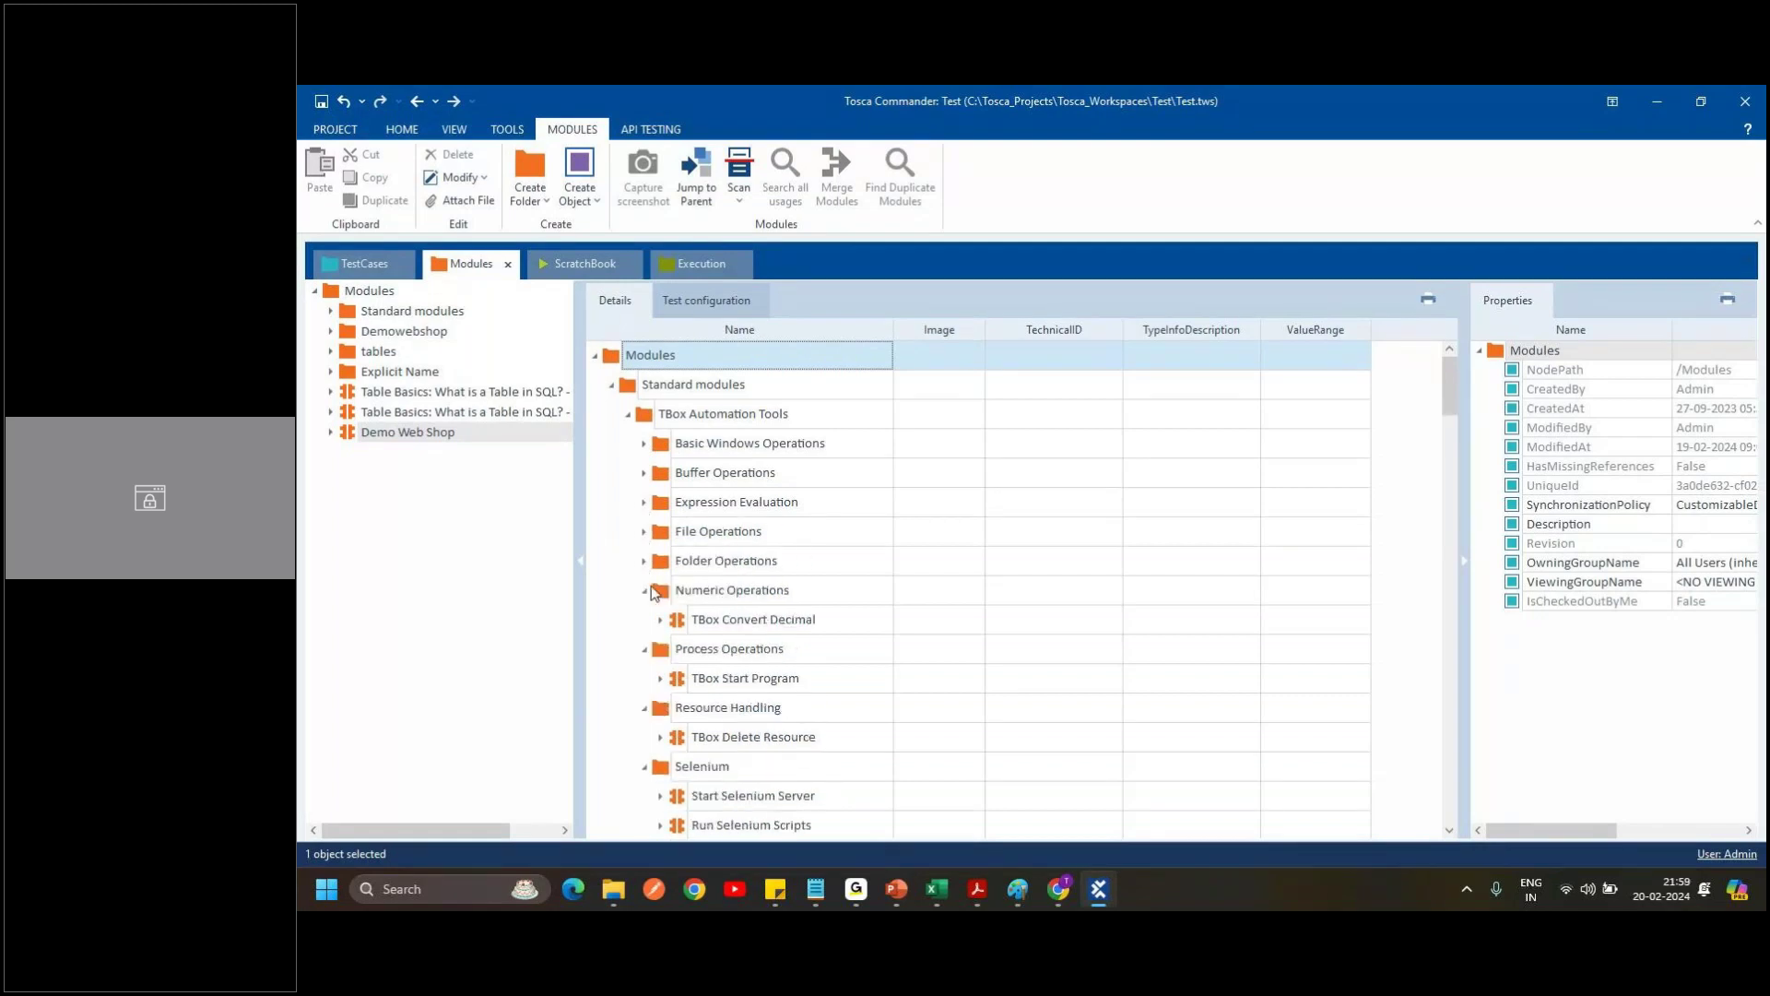
pyautogui.click(644, 561)
pyautogui.click(643, 620)
pyautogui.click(644, 650)
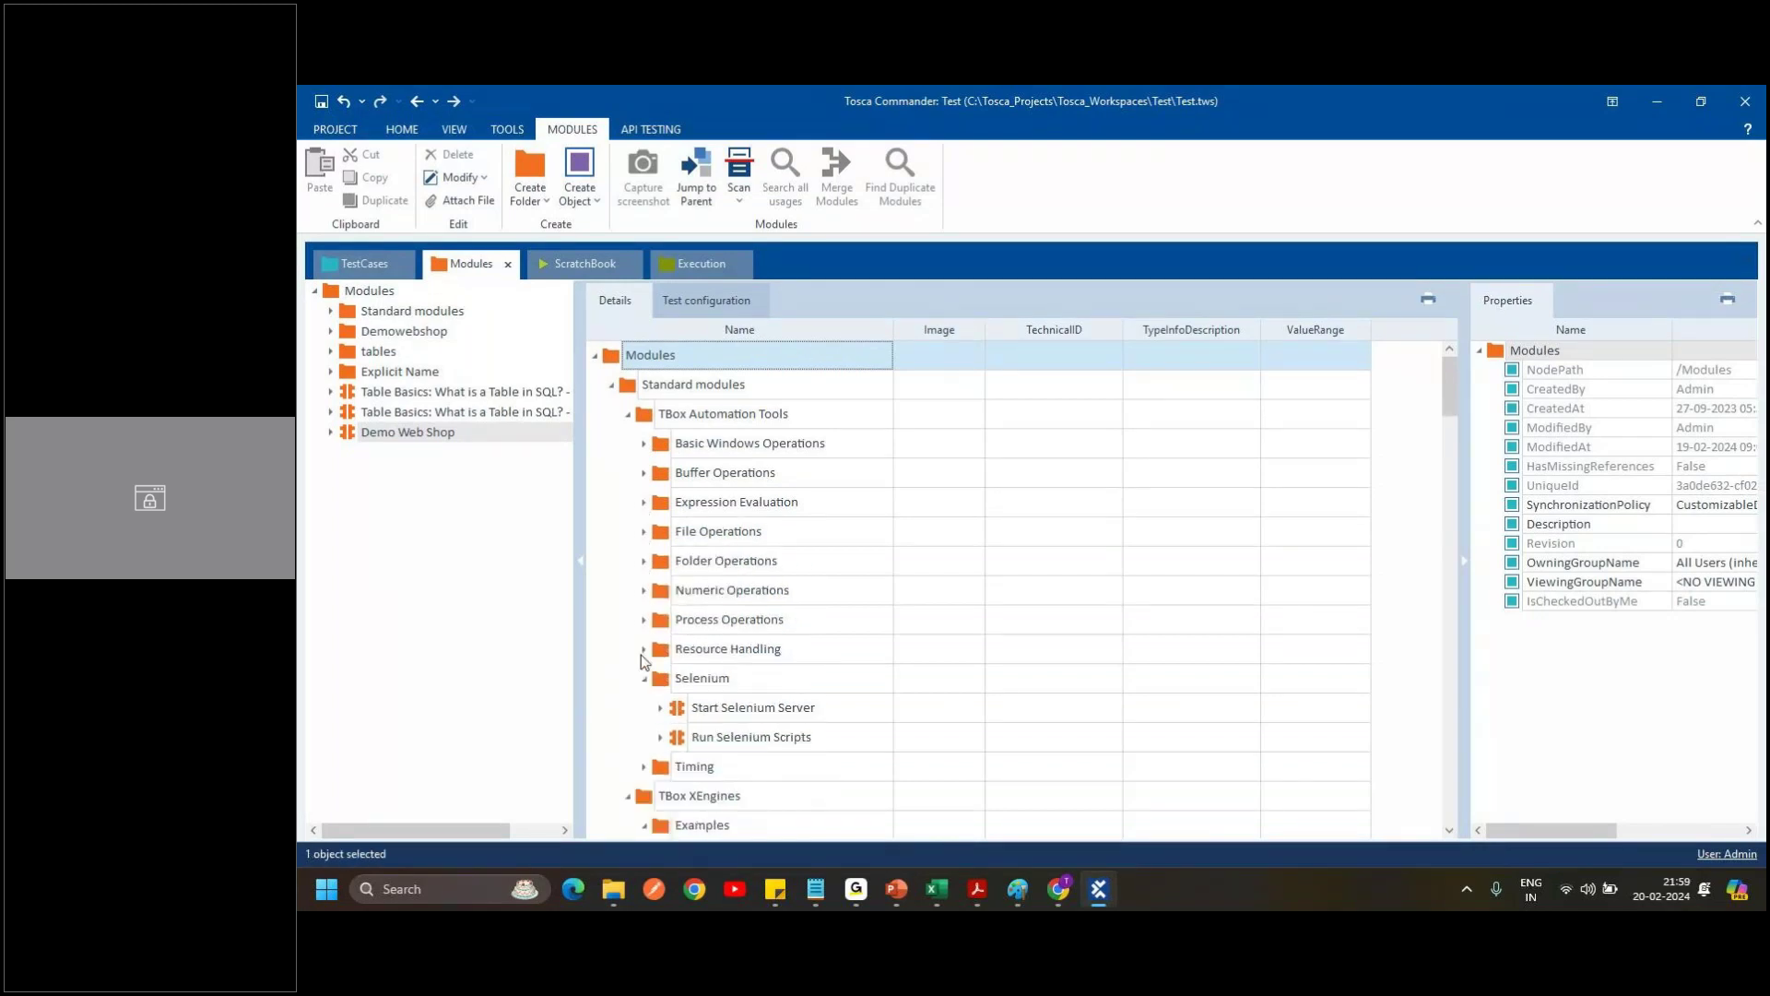
pyautogui.click(645, 677)
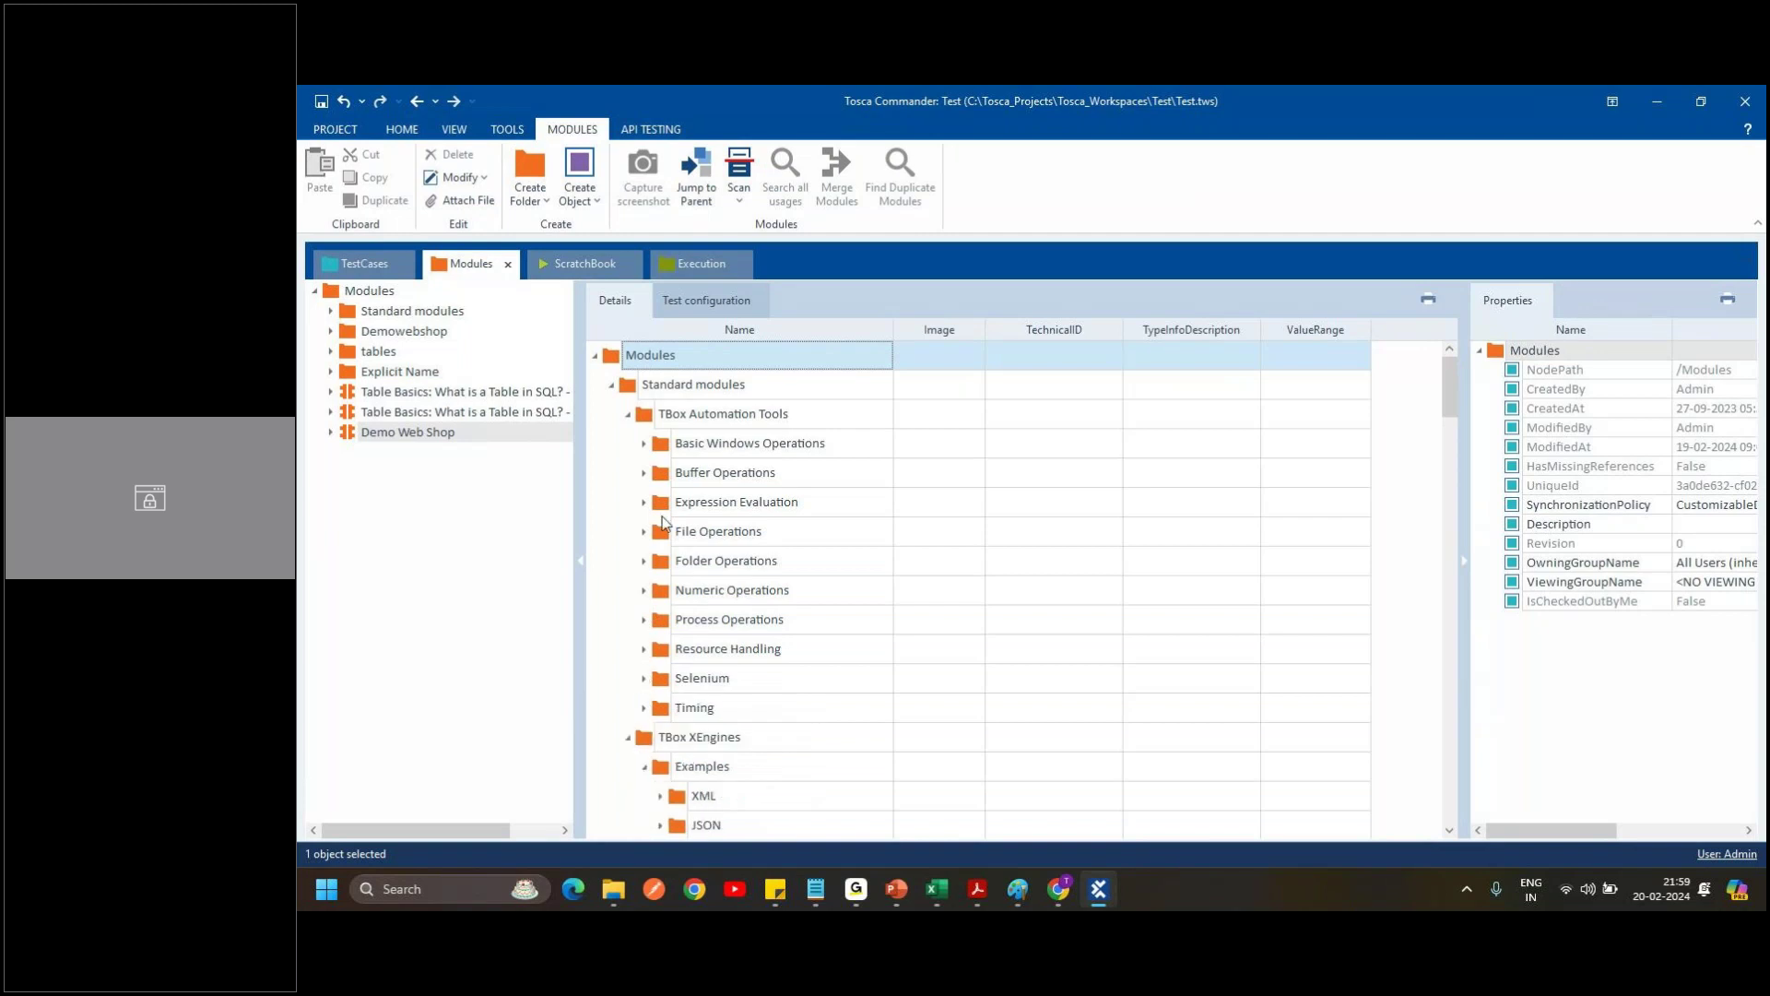
pyautogui.click(630, 414)
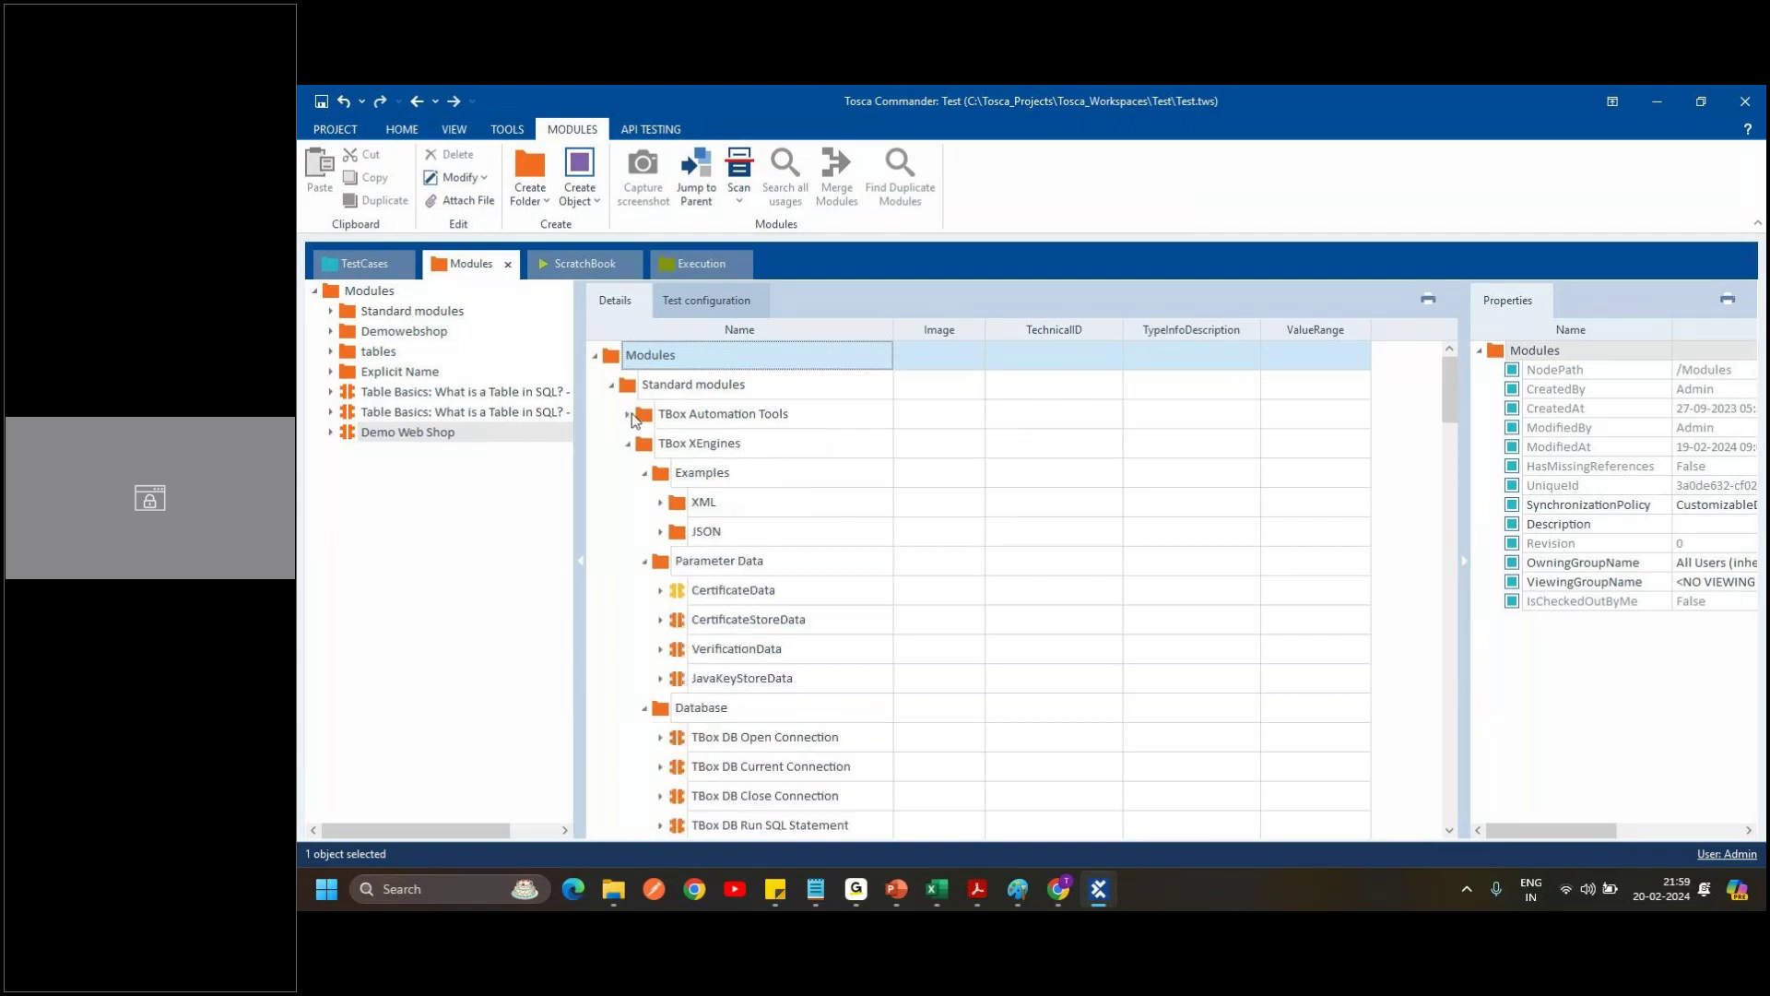
pyautogui.click(611, 385)
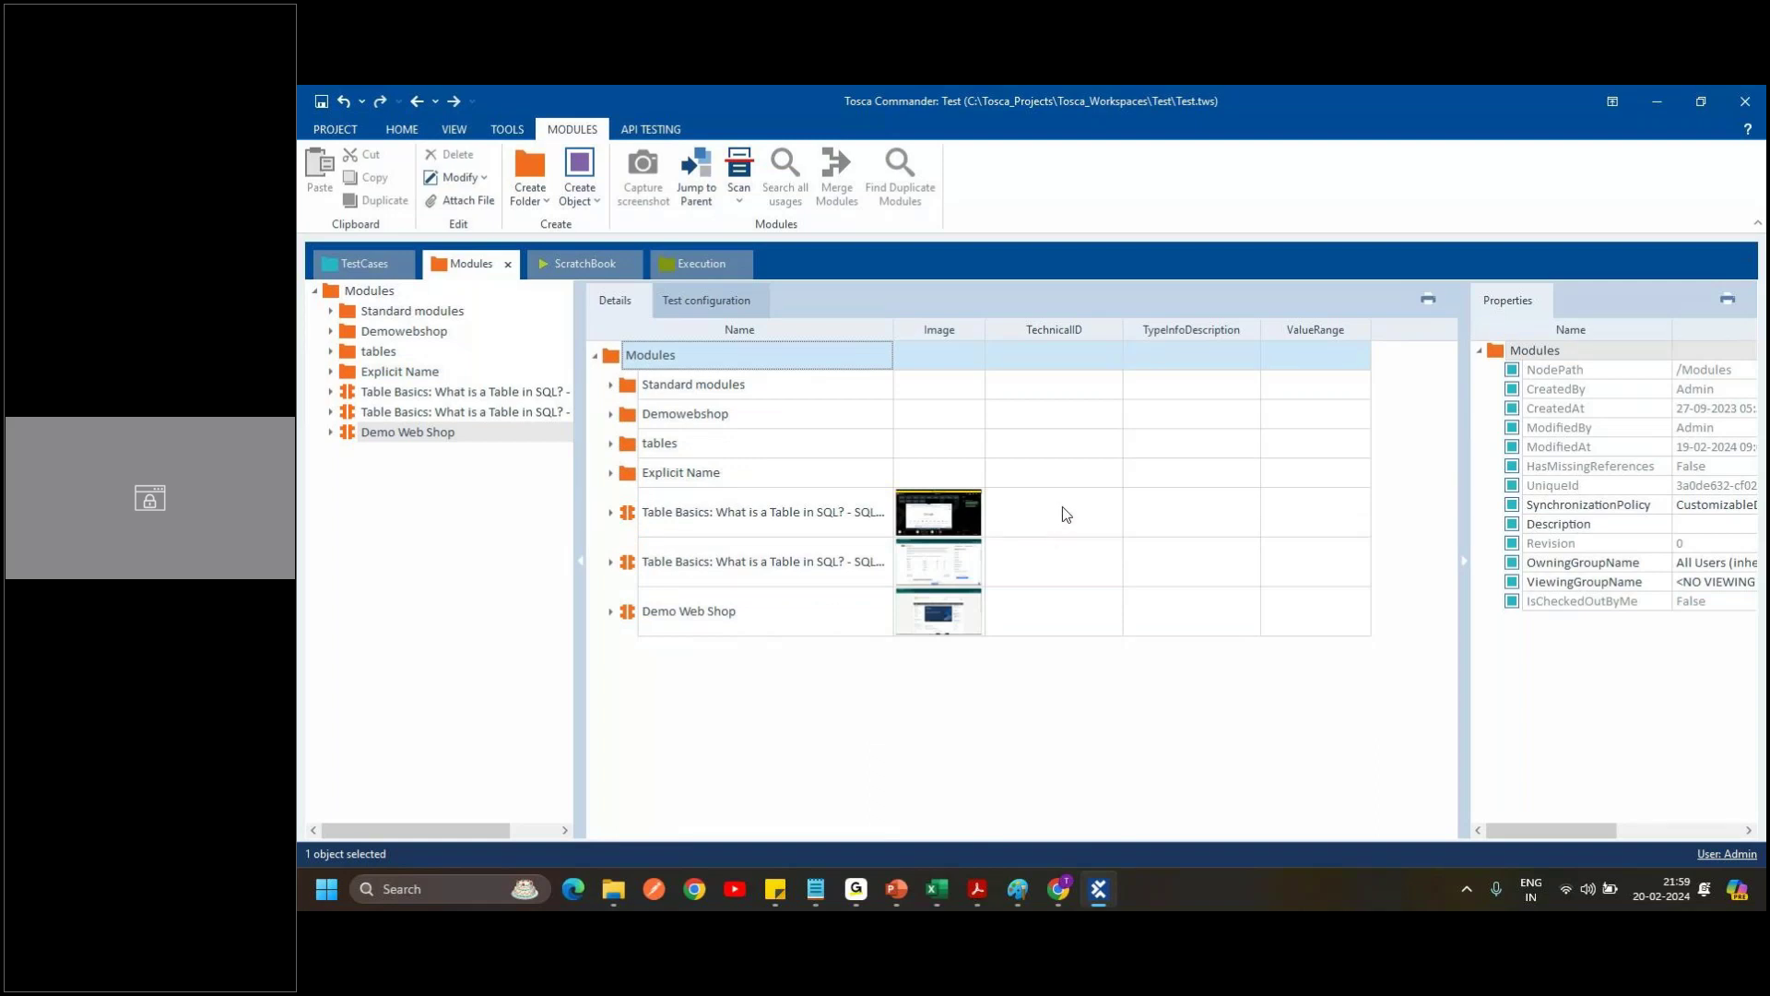
# Collapse <New TestCase> in the TestCases tree and return to the Modules section.
pyautogui.click(357, 262)
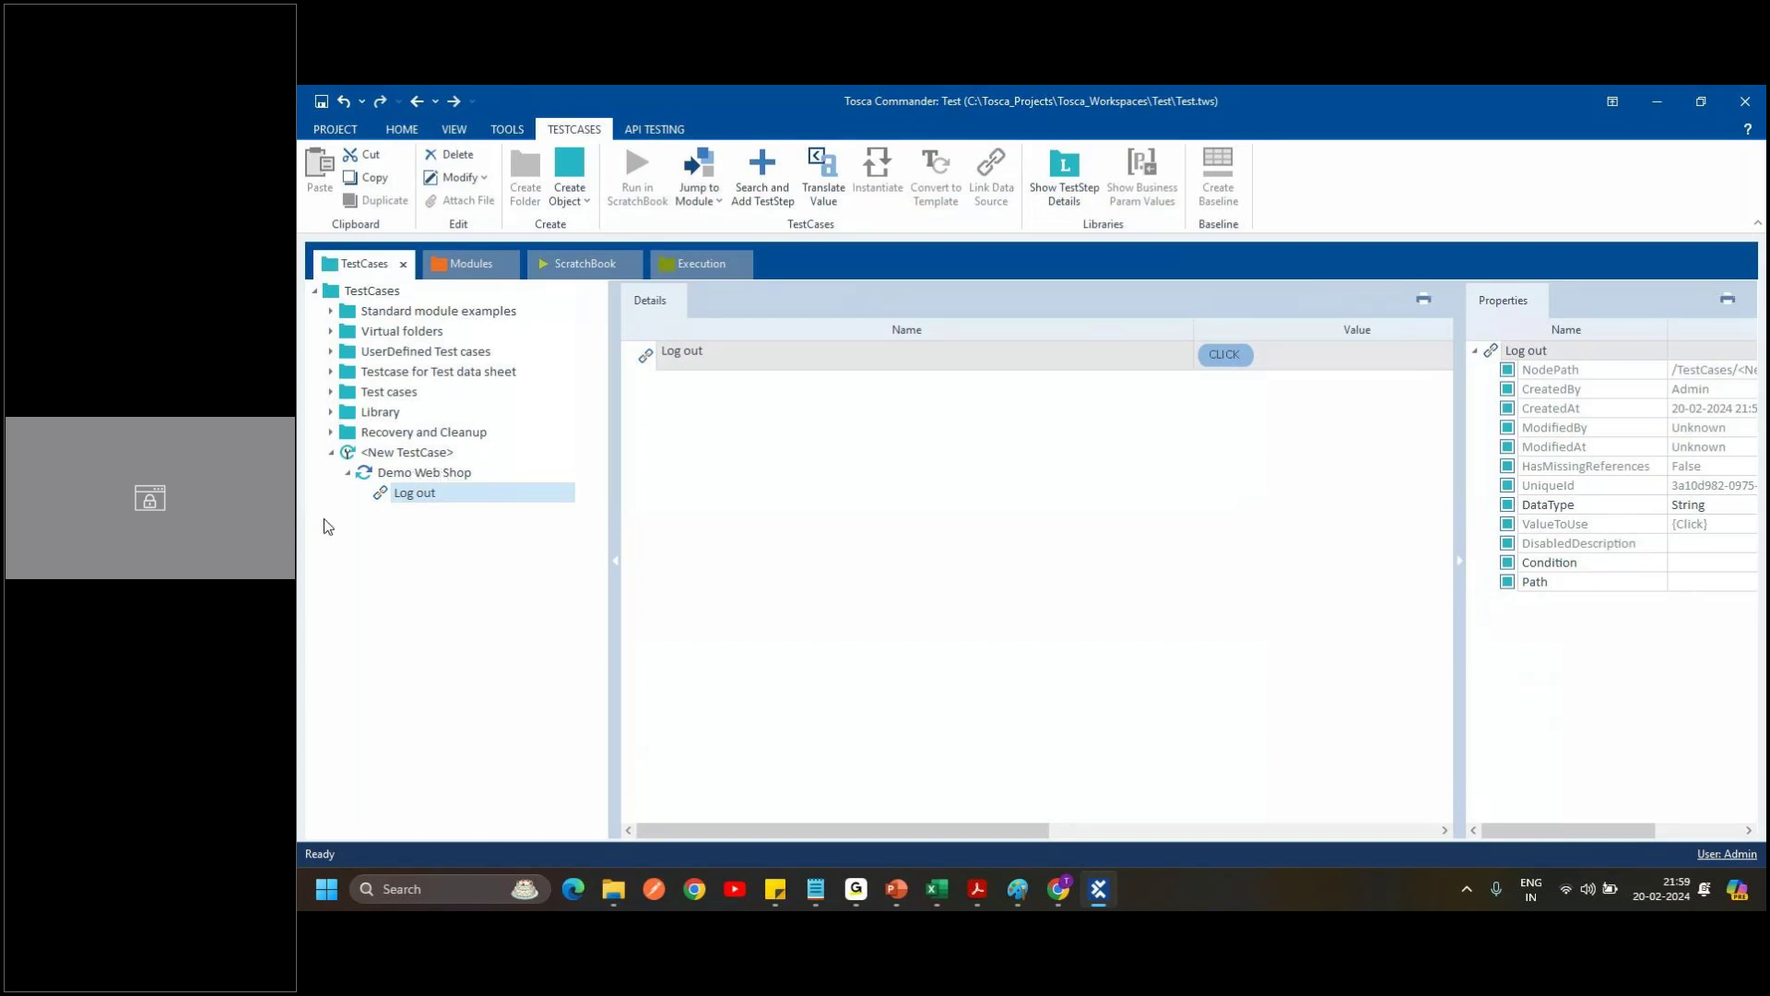
pyautogui.click(328, 453)
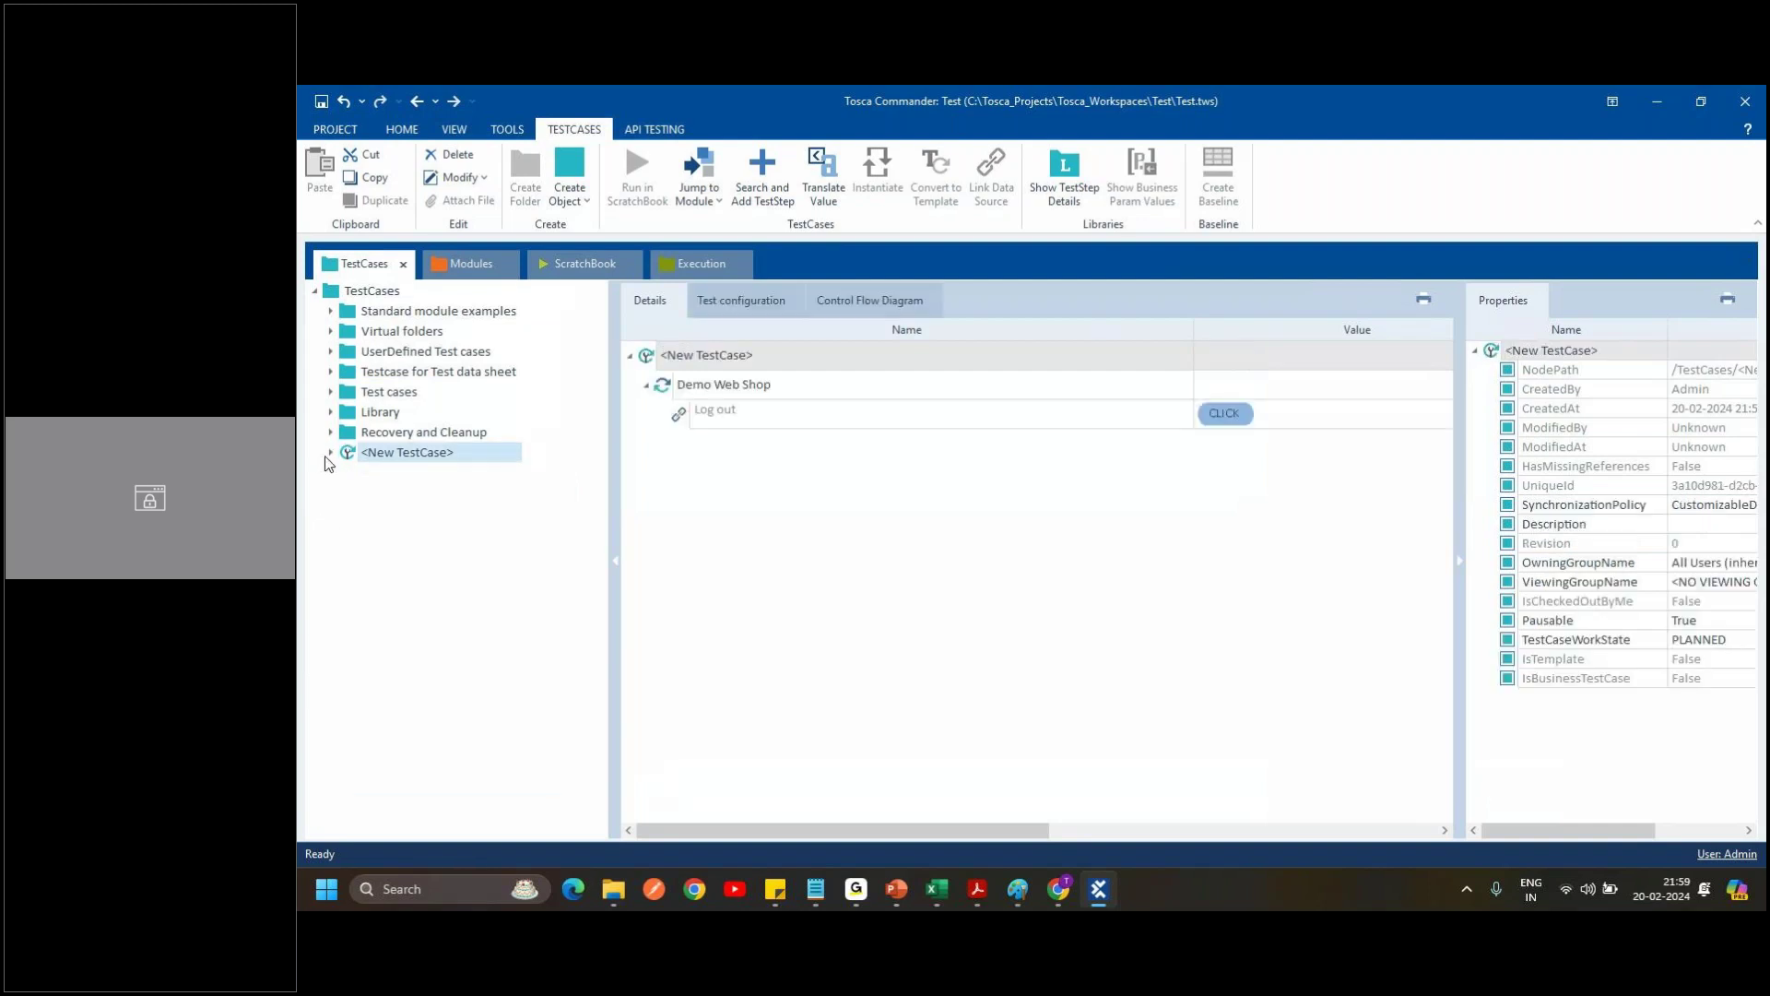
pyautogui.click(461, 256)
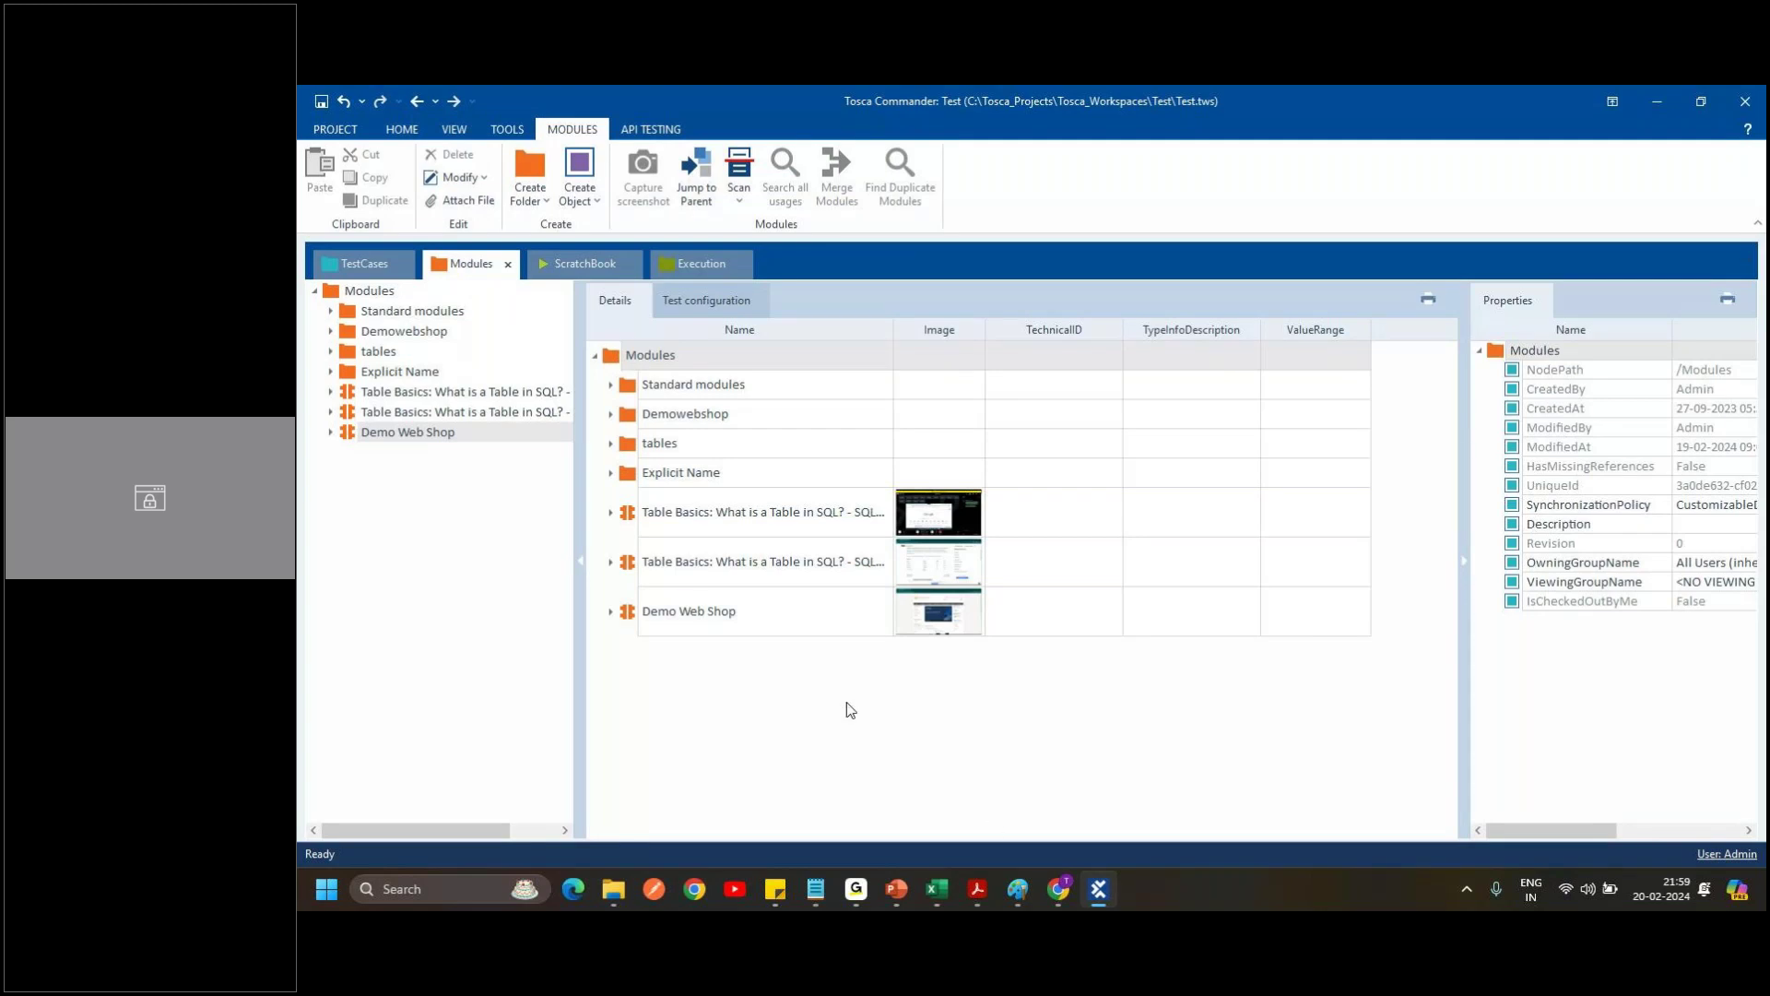
# Switch to Chrome, place the cursor in the Demo Web Shop store search field, and return to Tosca Commander.
pyautogui.click(1062, 888)
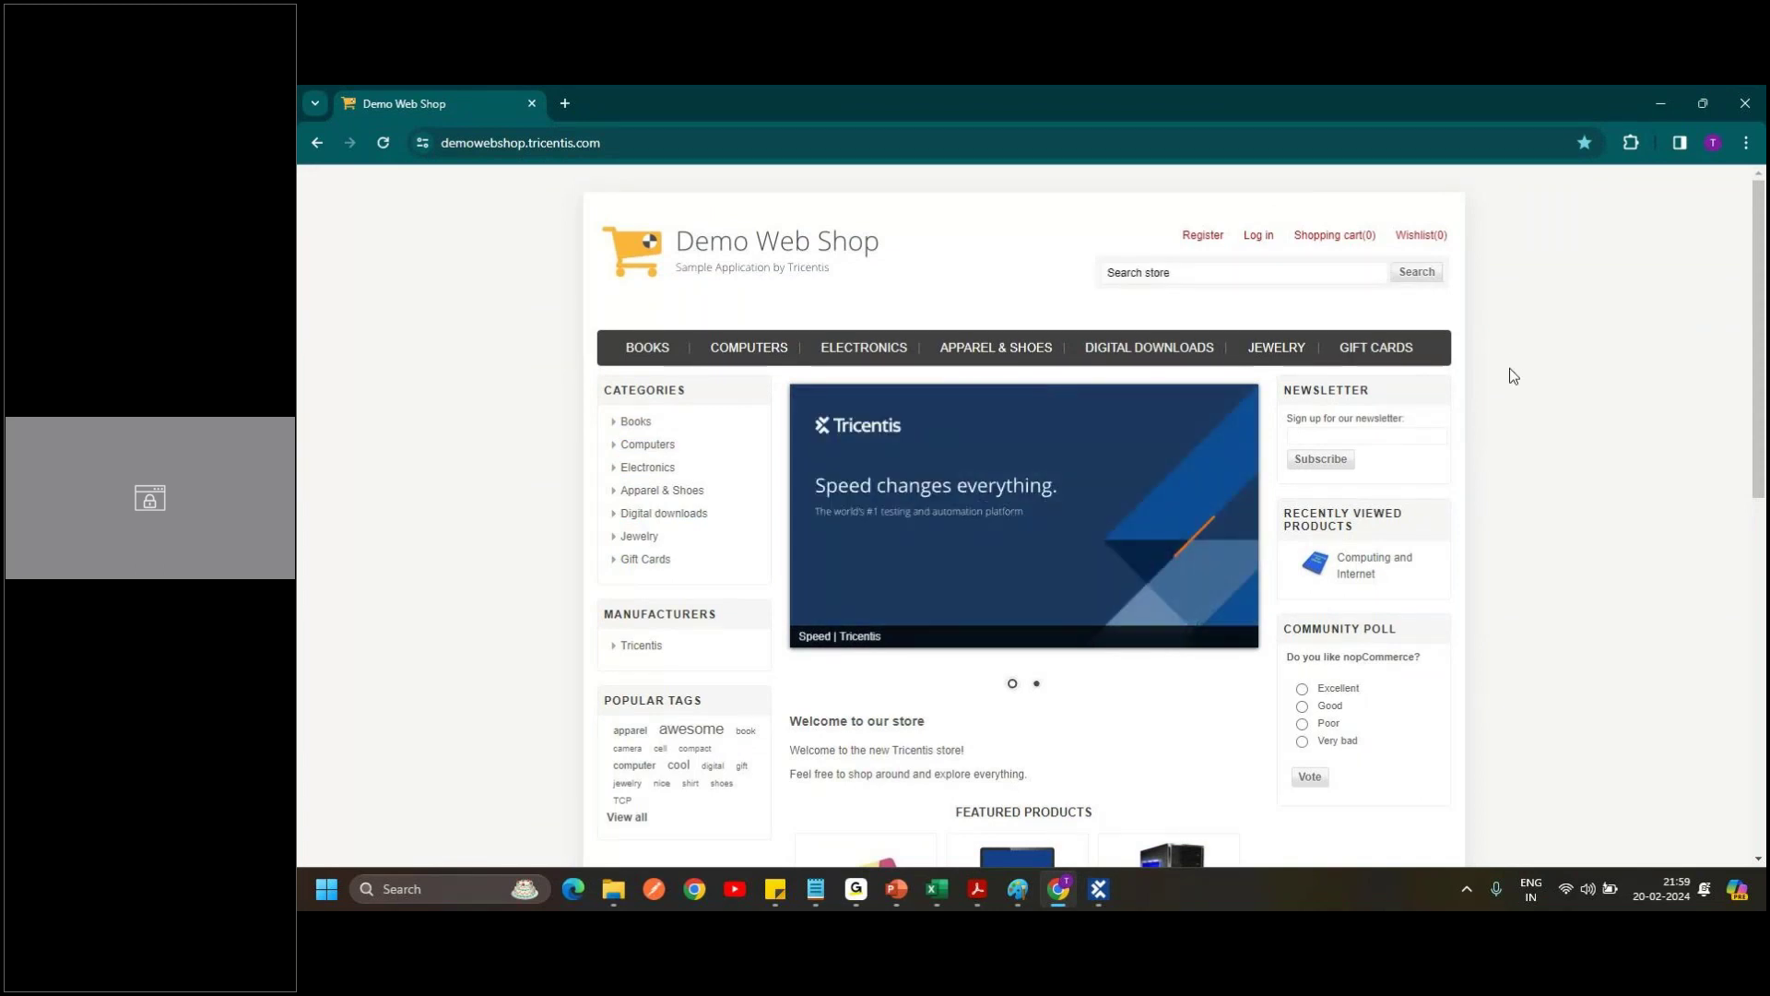
pyautogui.click(1174, 274)
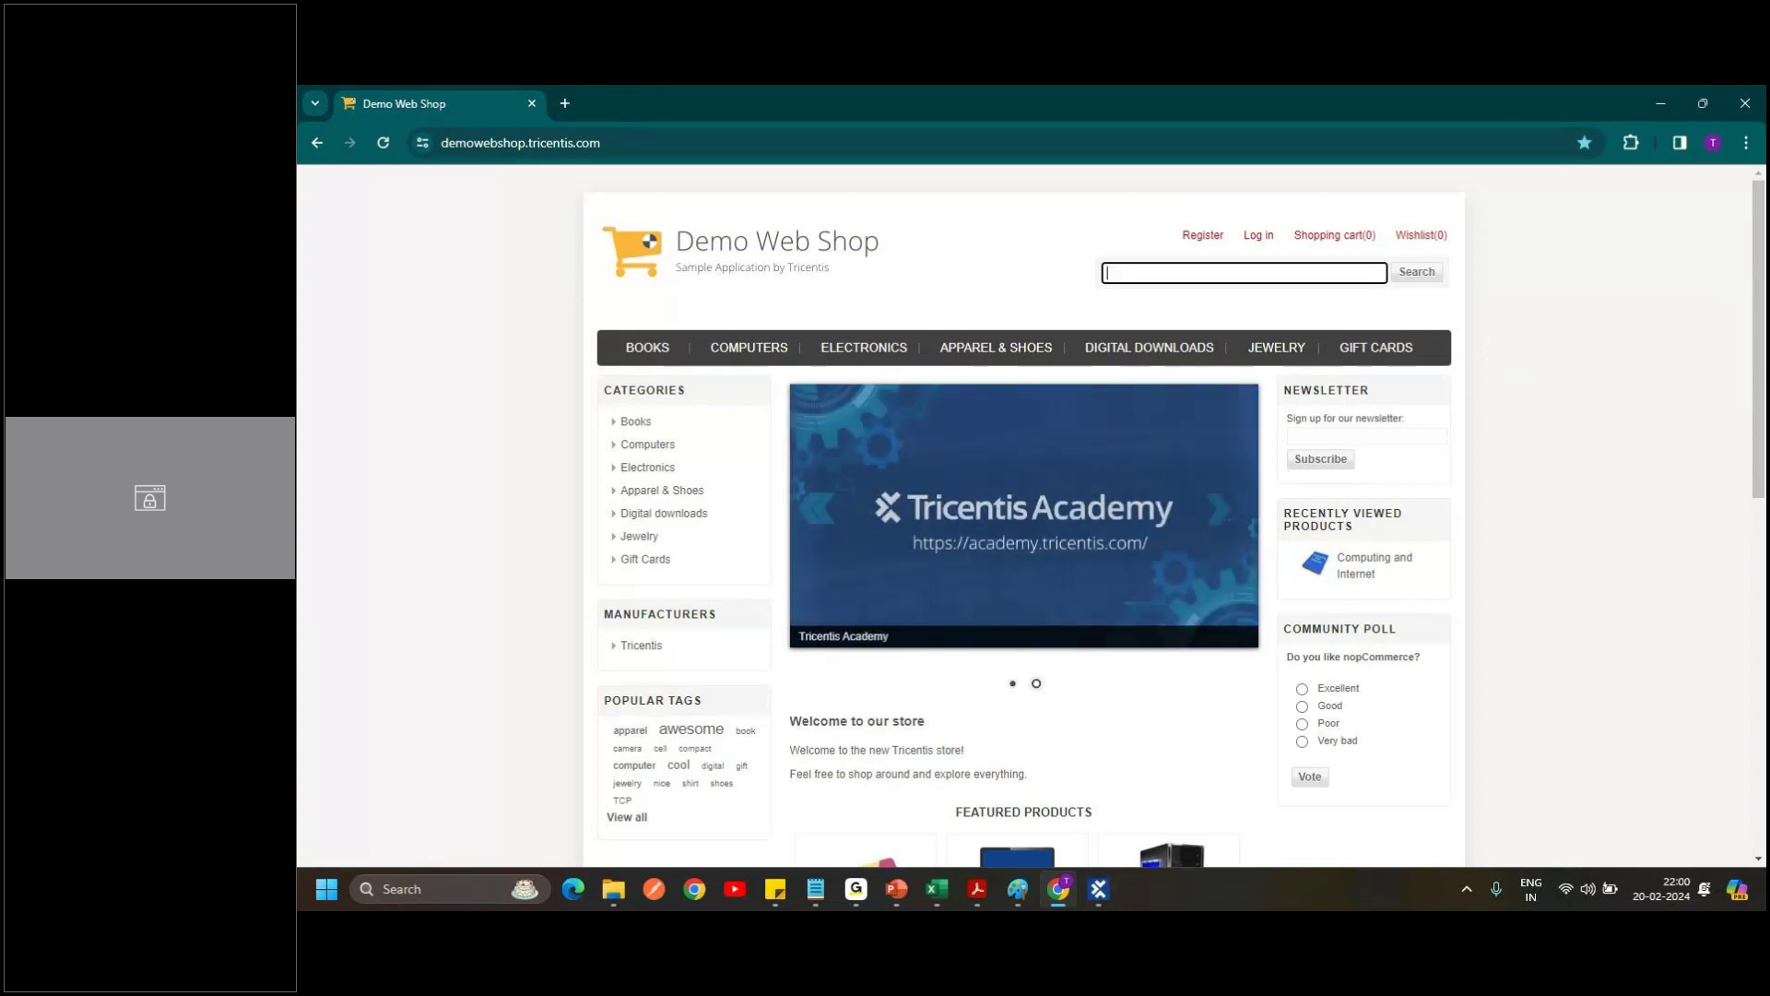
pyautogui.click(1098, 889)
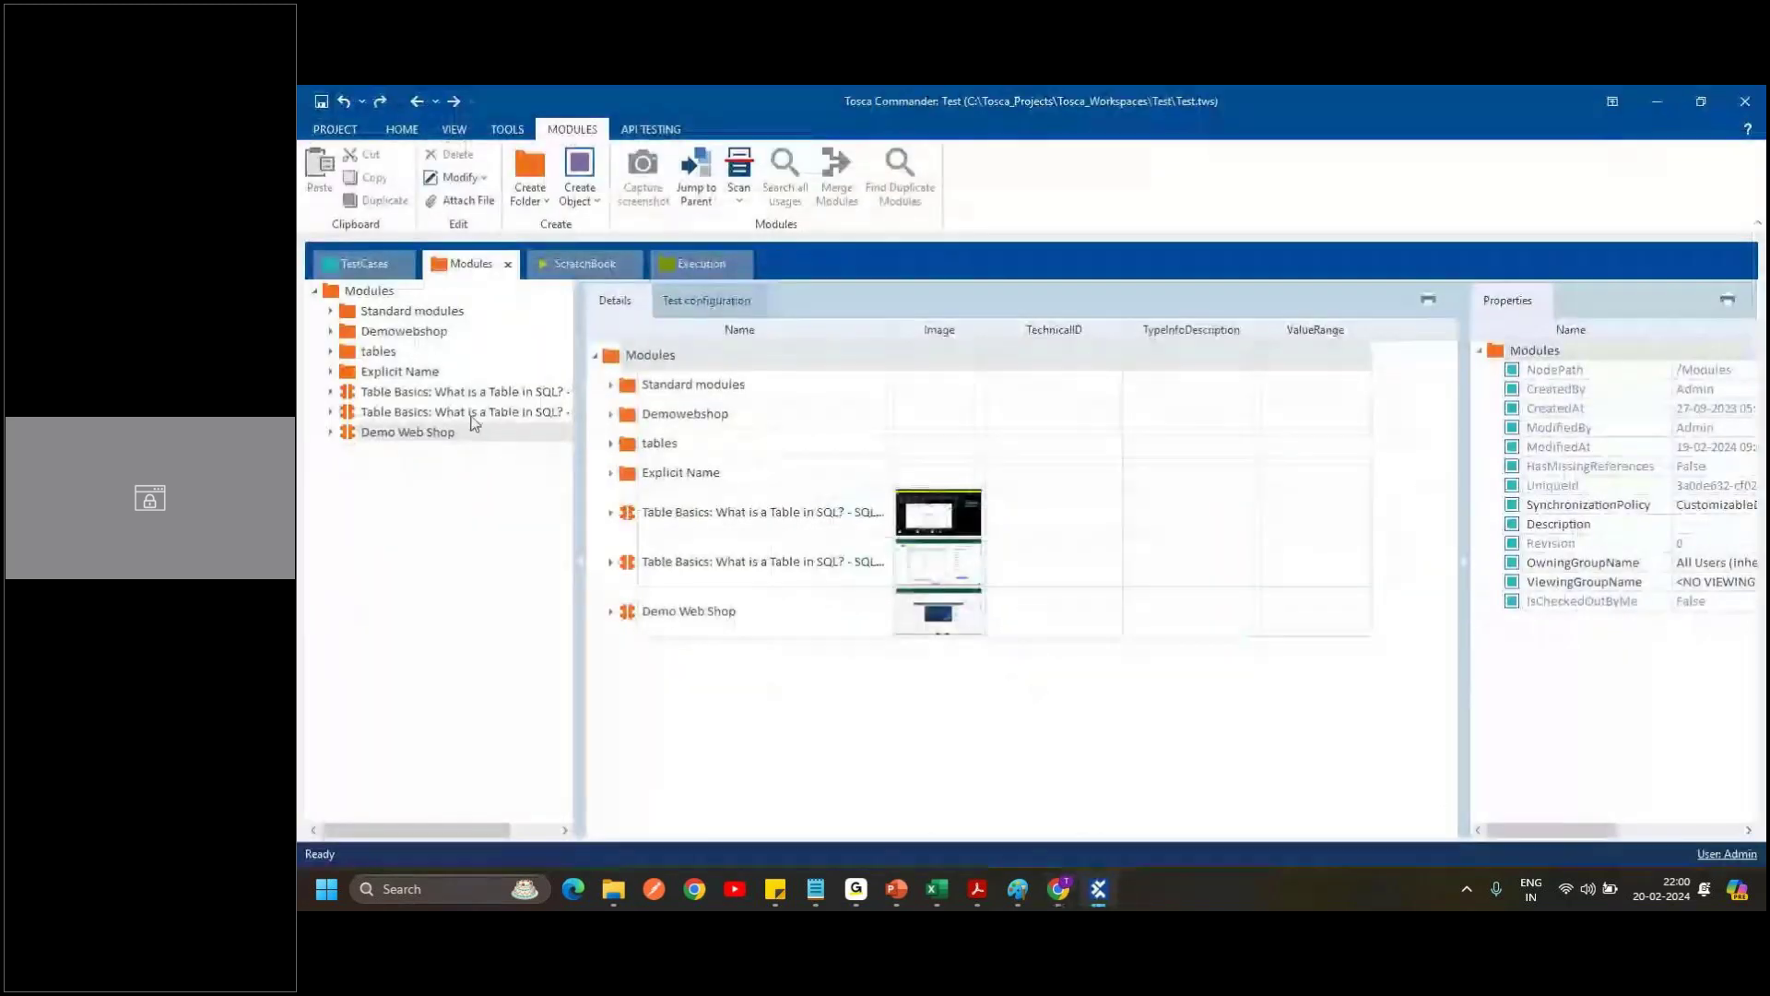
# Review <New TestCase> in the TestCases section alongside the module list in the Modules section.
pyautogui.click(366, 265)
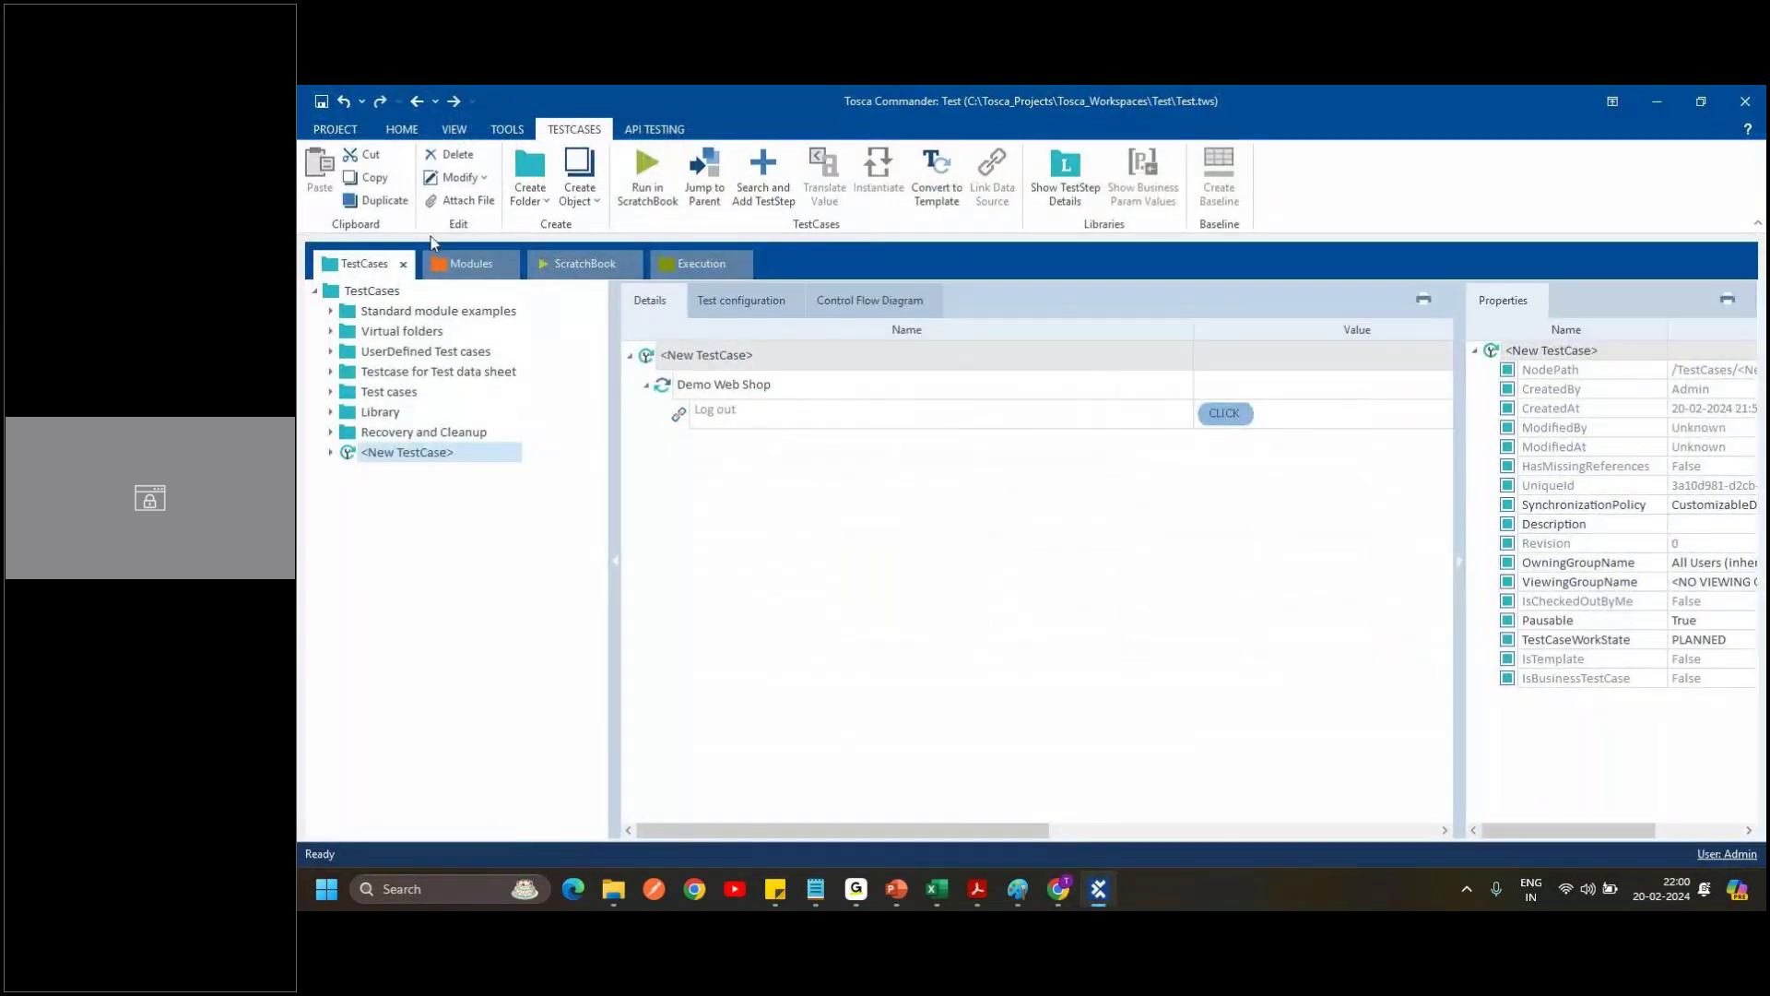
pyautogui.click(455, 267)
pyautogui.click(443, 274)
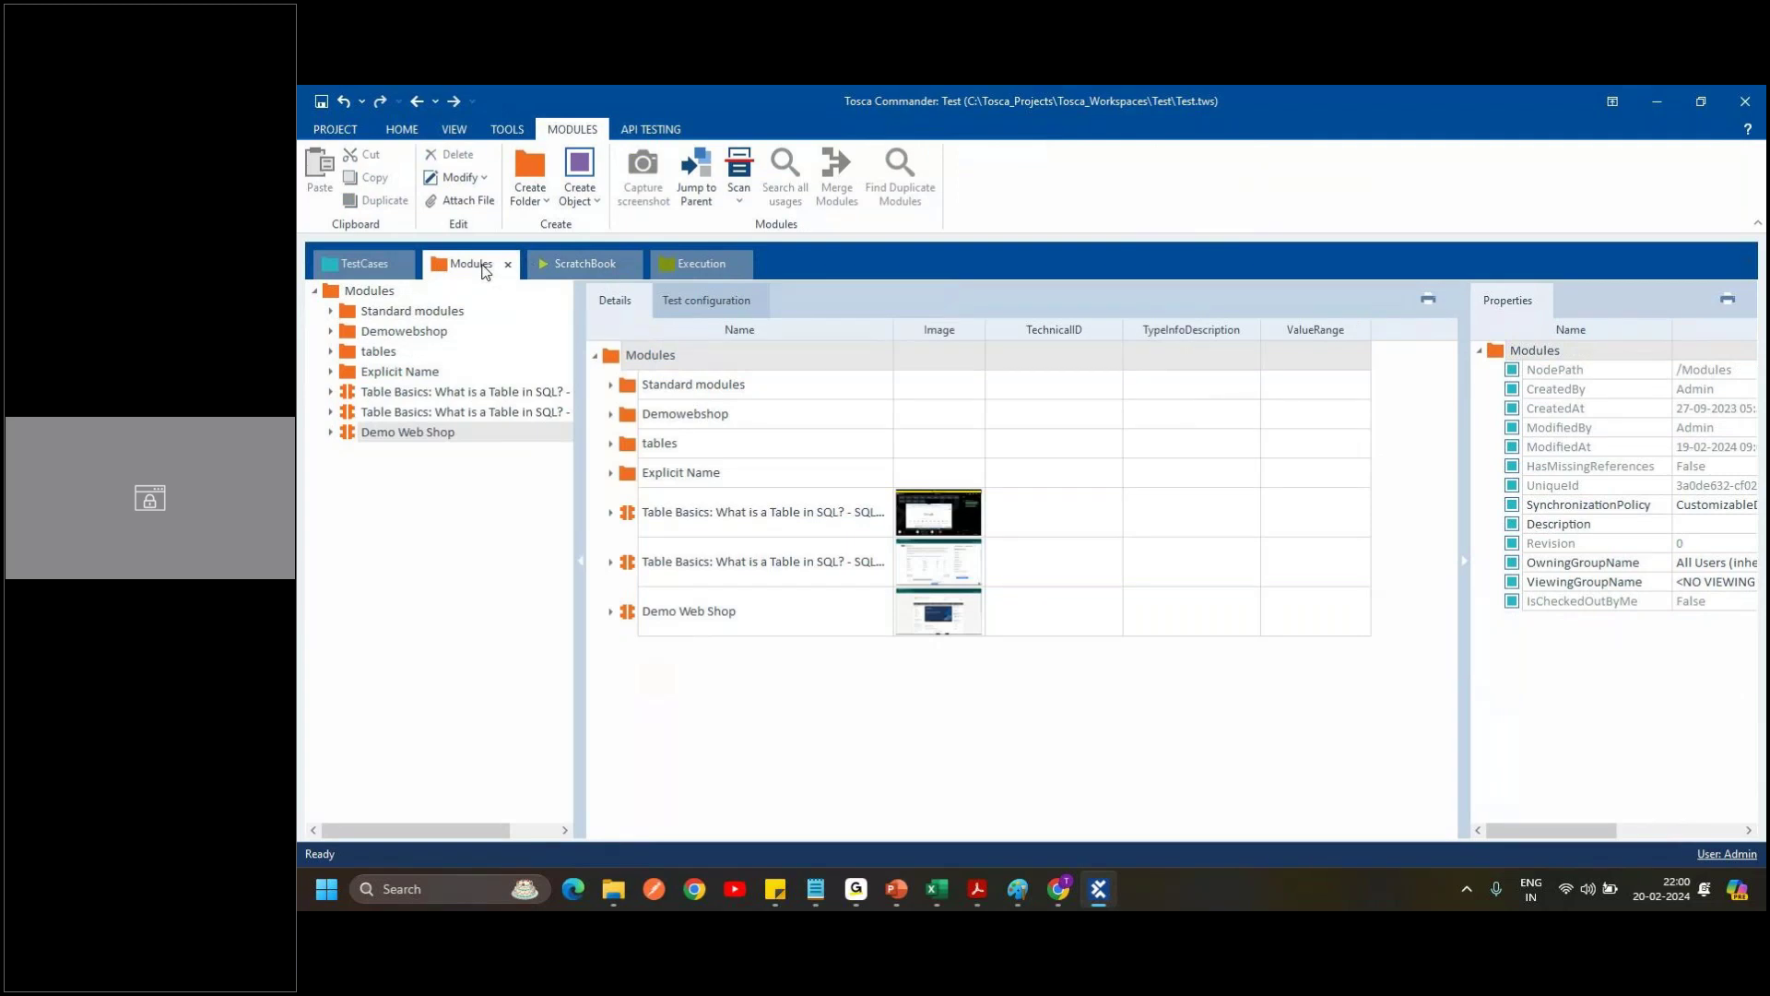
pyautogui.click(366, 275)
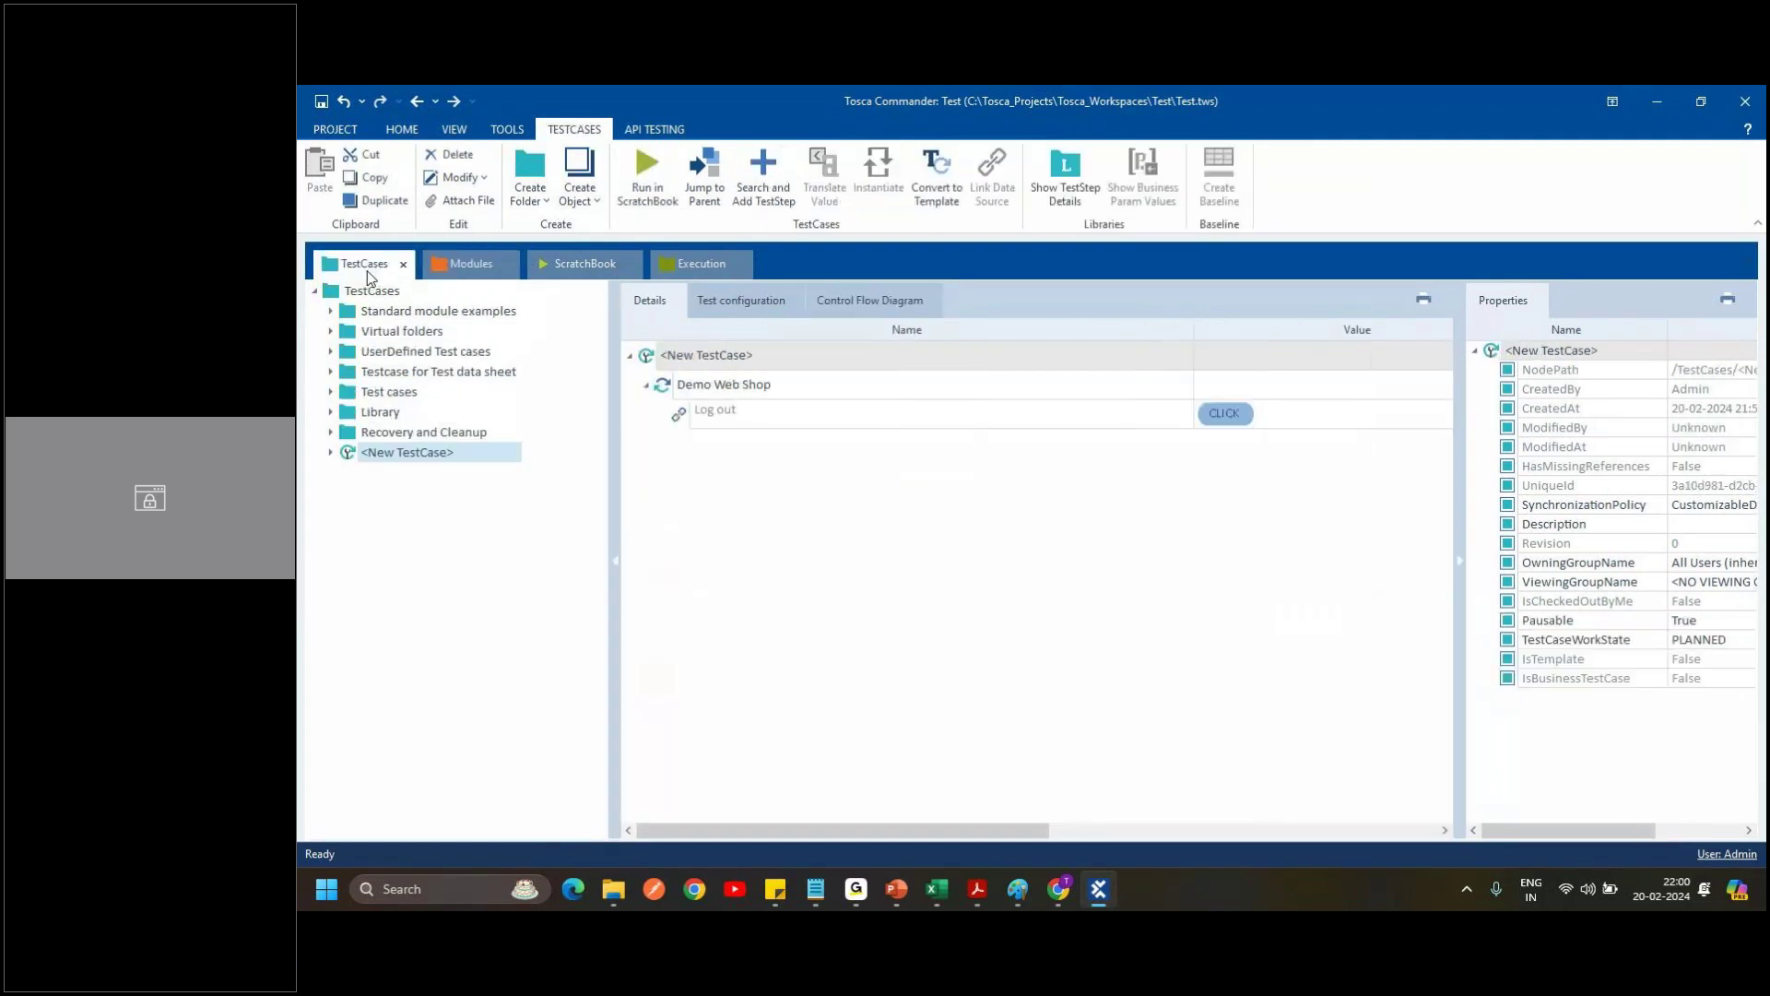
# Review the Demo Web Shop execution result in ScratchBook and close the ScratchBook section.
pyautogui.click(589, 268)
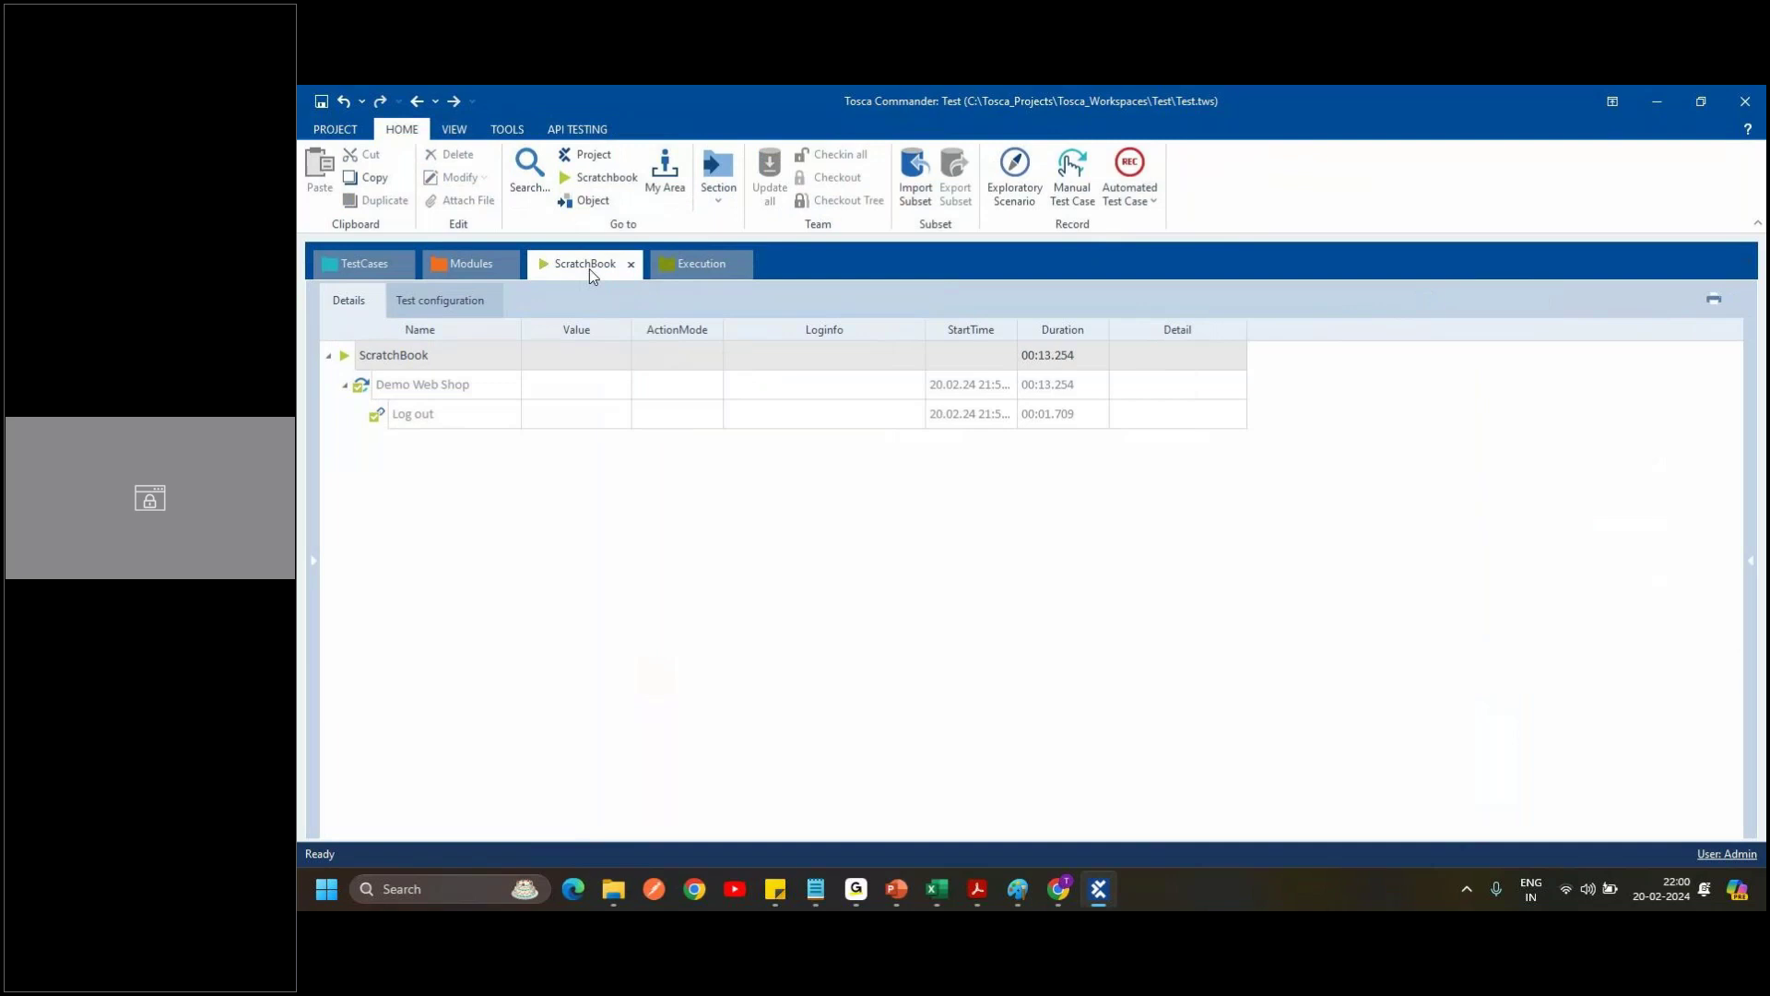
pyautogui.click(435, 394)
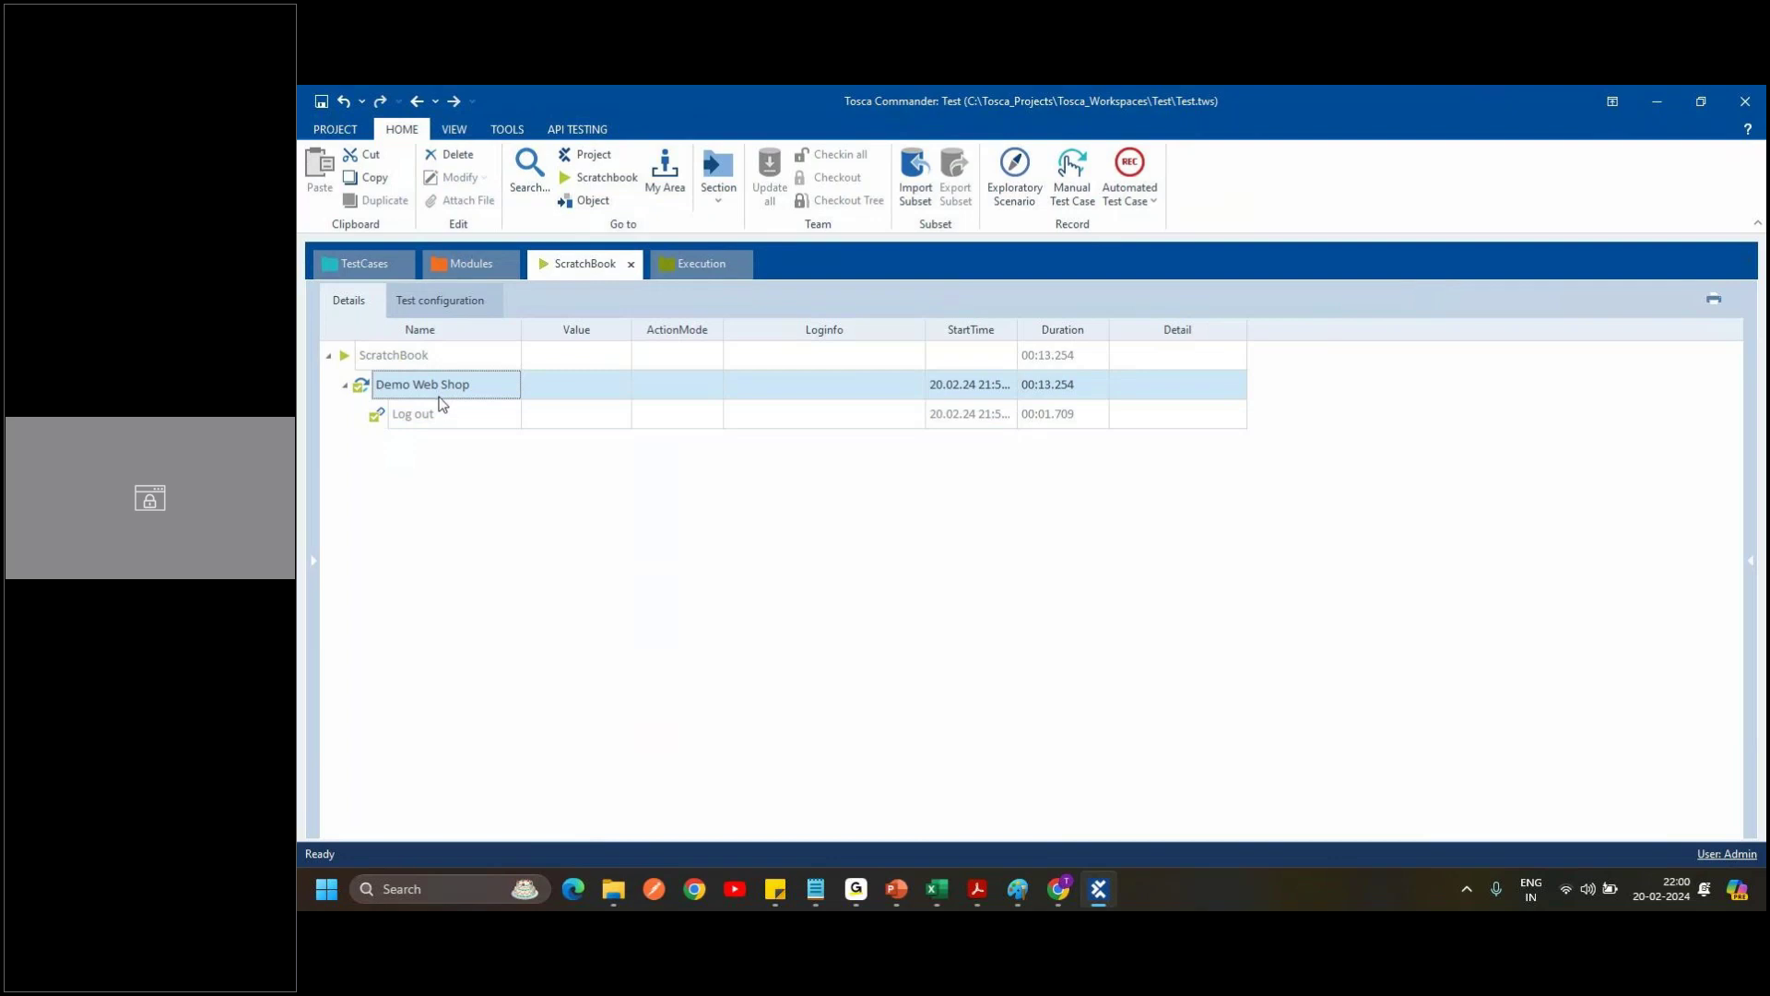
pyautogui.click(631, 266)
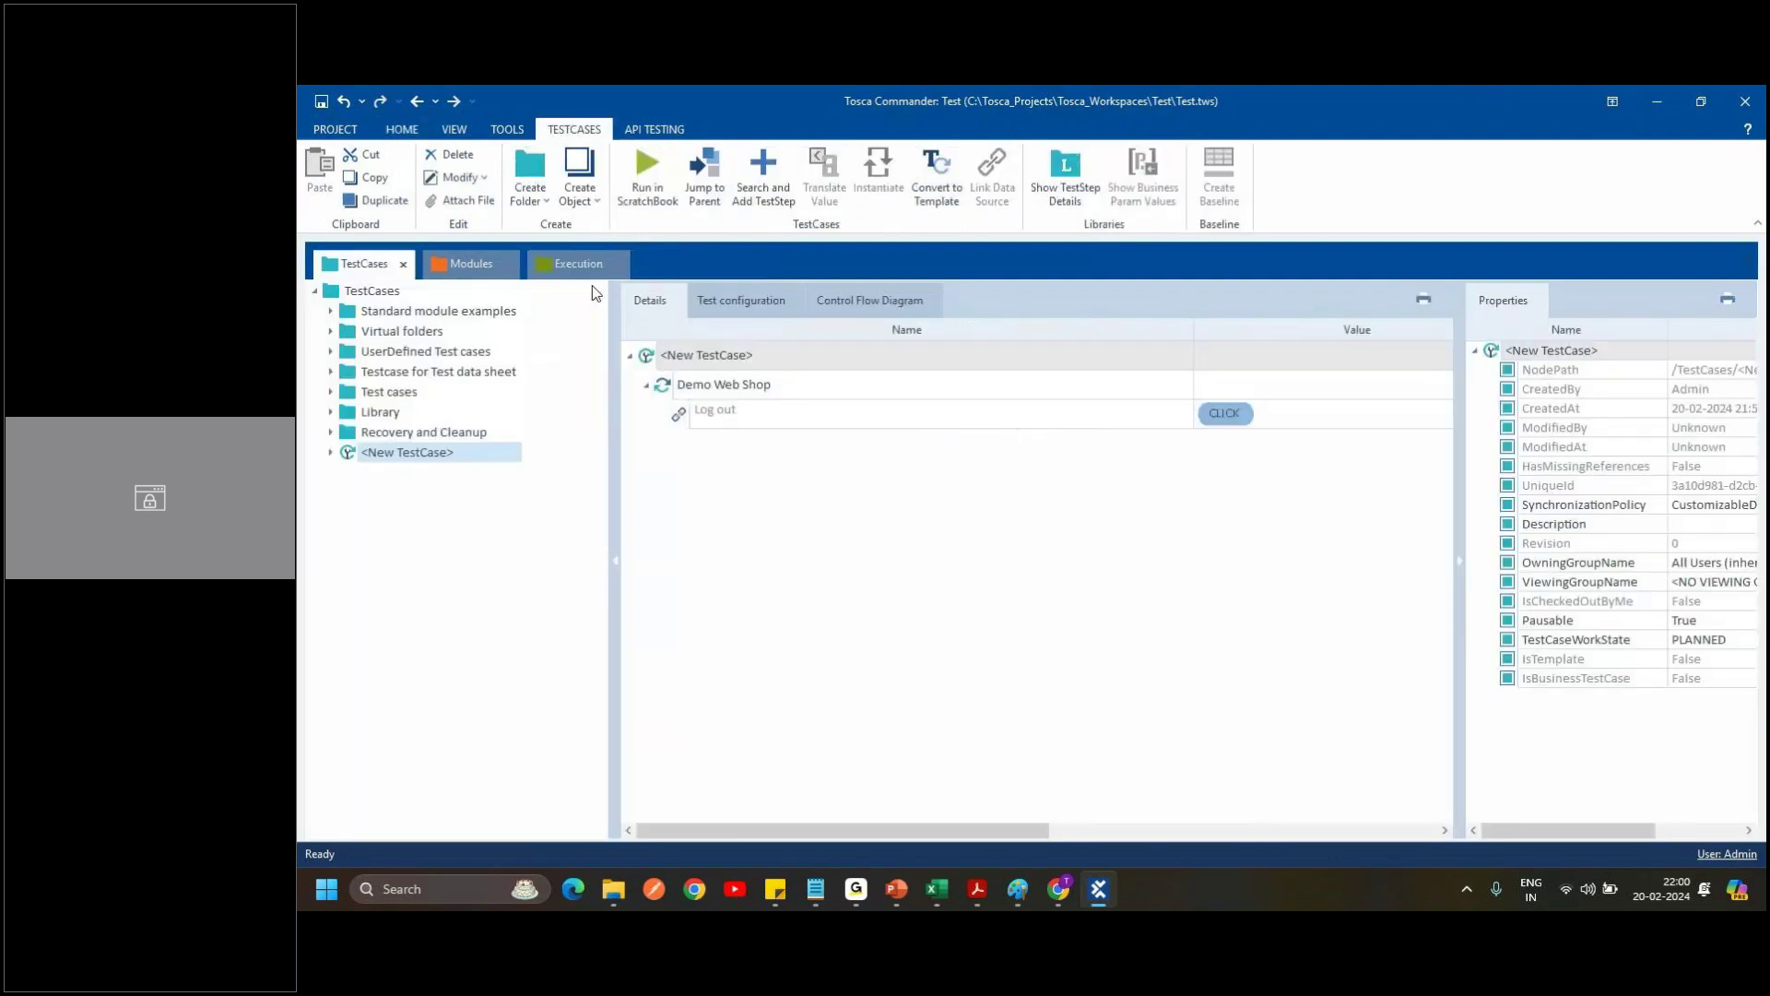
# View the Execution section, open the project overview in a maximized window, and select the Test project root.
pyautogui.click(614, 266)
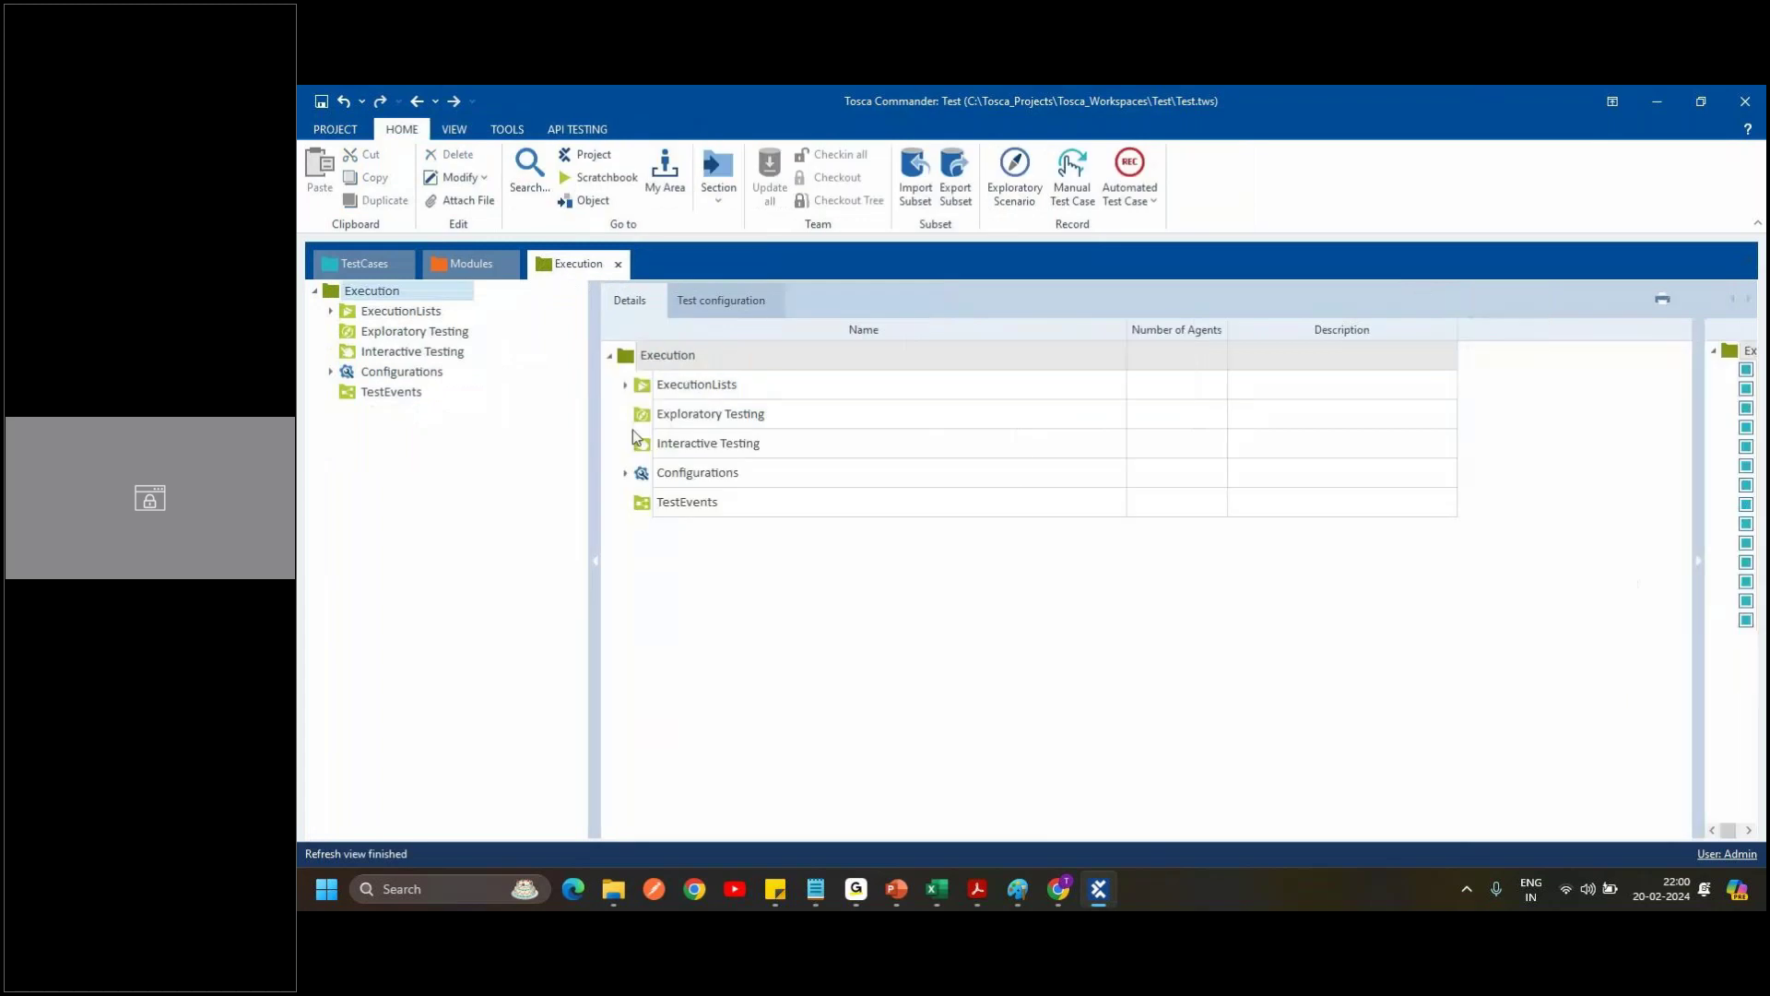
pyautogui.click(599, 157)
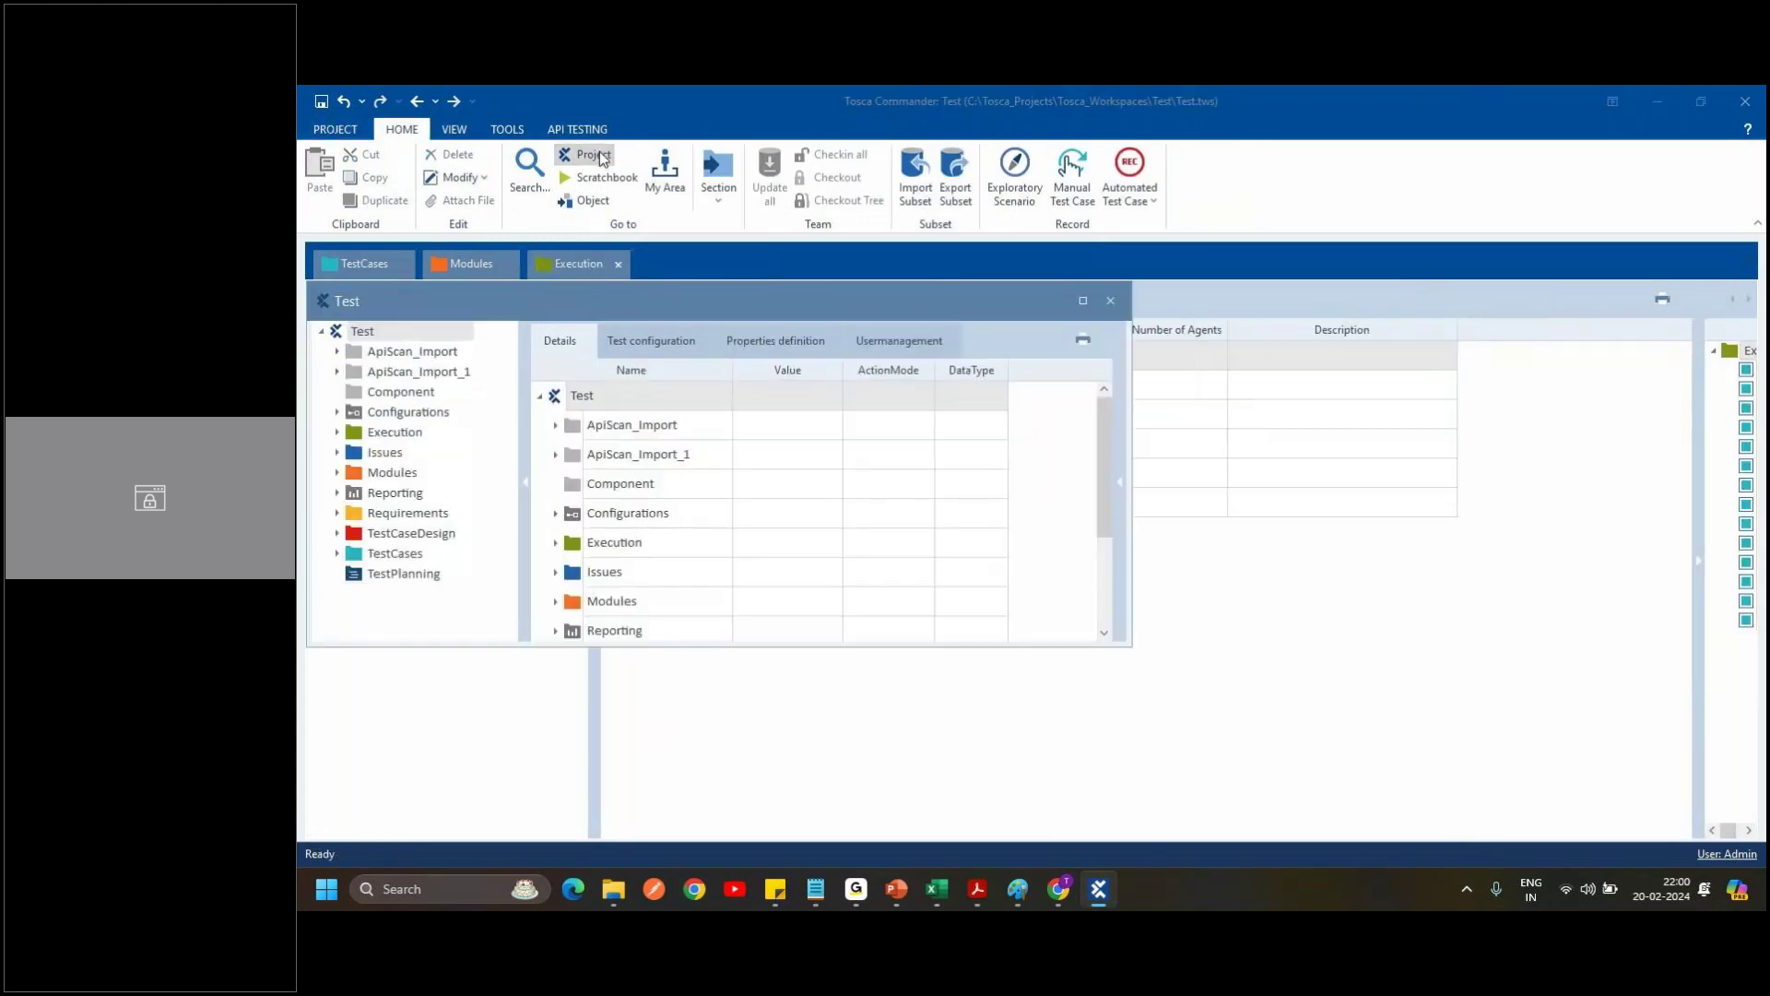
pyautogui.click(1084, 300)
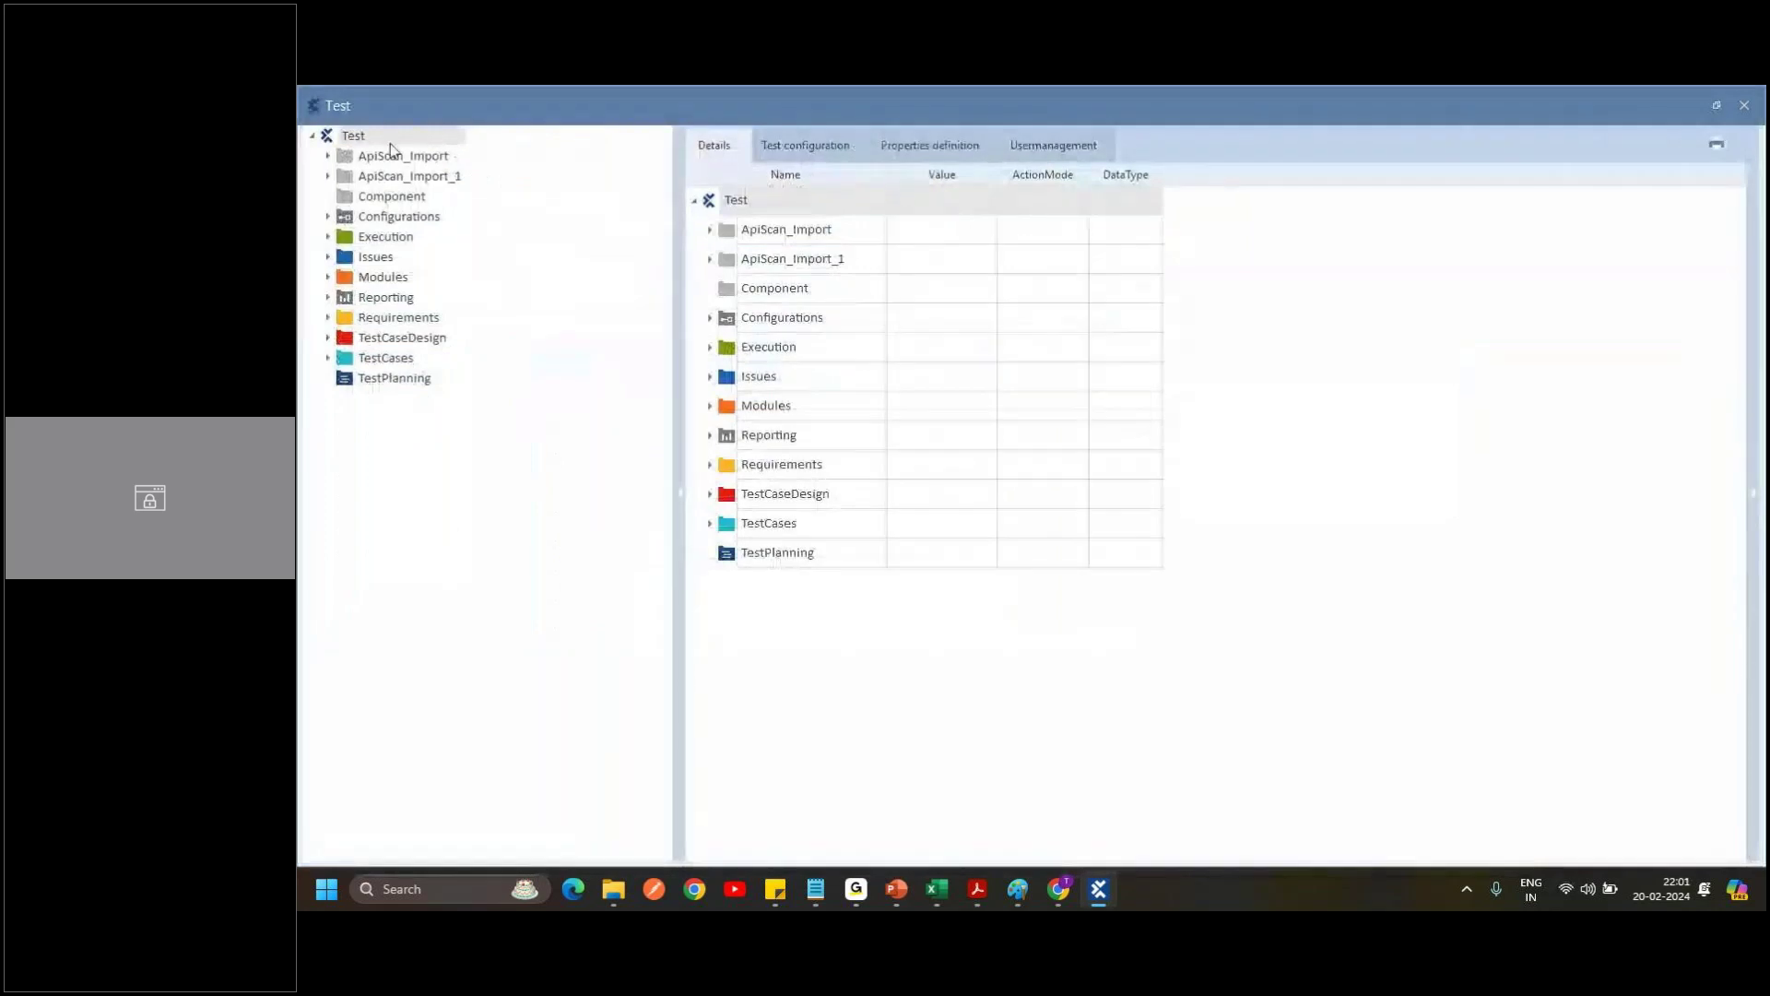
pyautogui.click(352, 137)
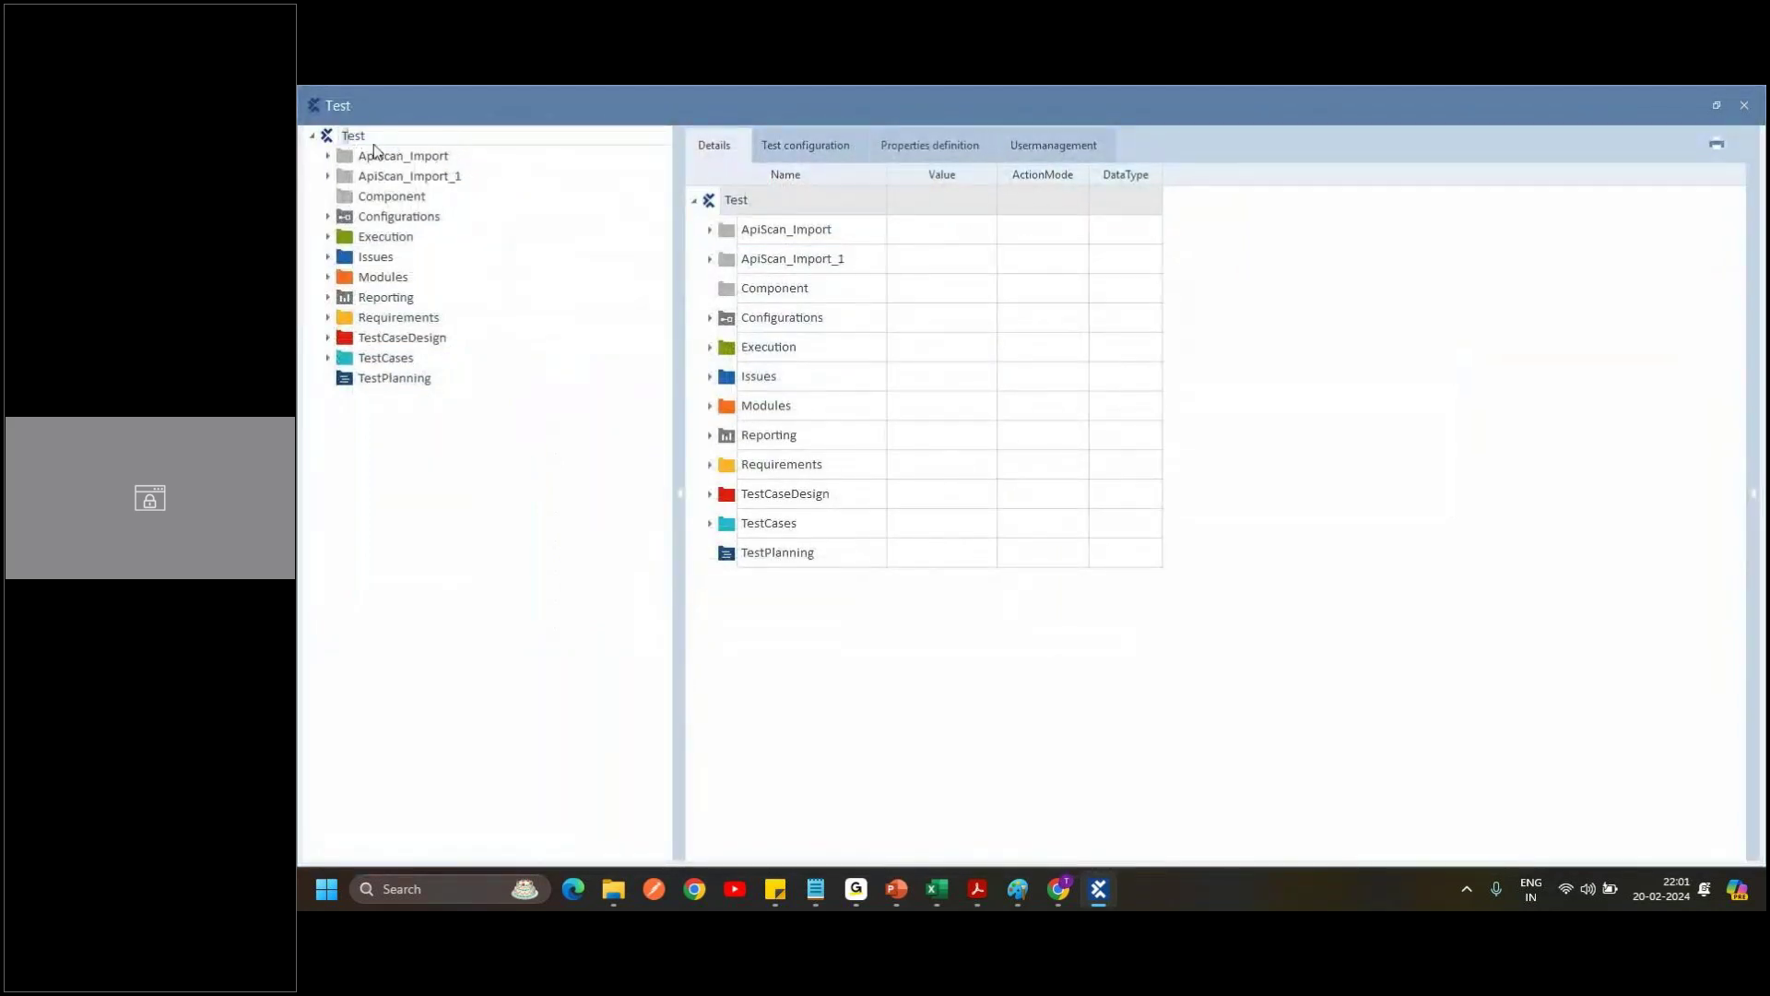
# Go through the project's top-level folders one by one, from ApiScan_Import down to TestPlanning, to see what each holds.
pyautogui.press('Home')
pyautogui.press('Return')
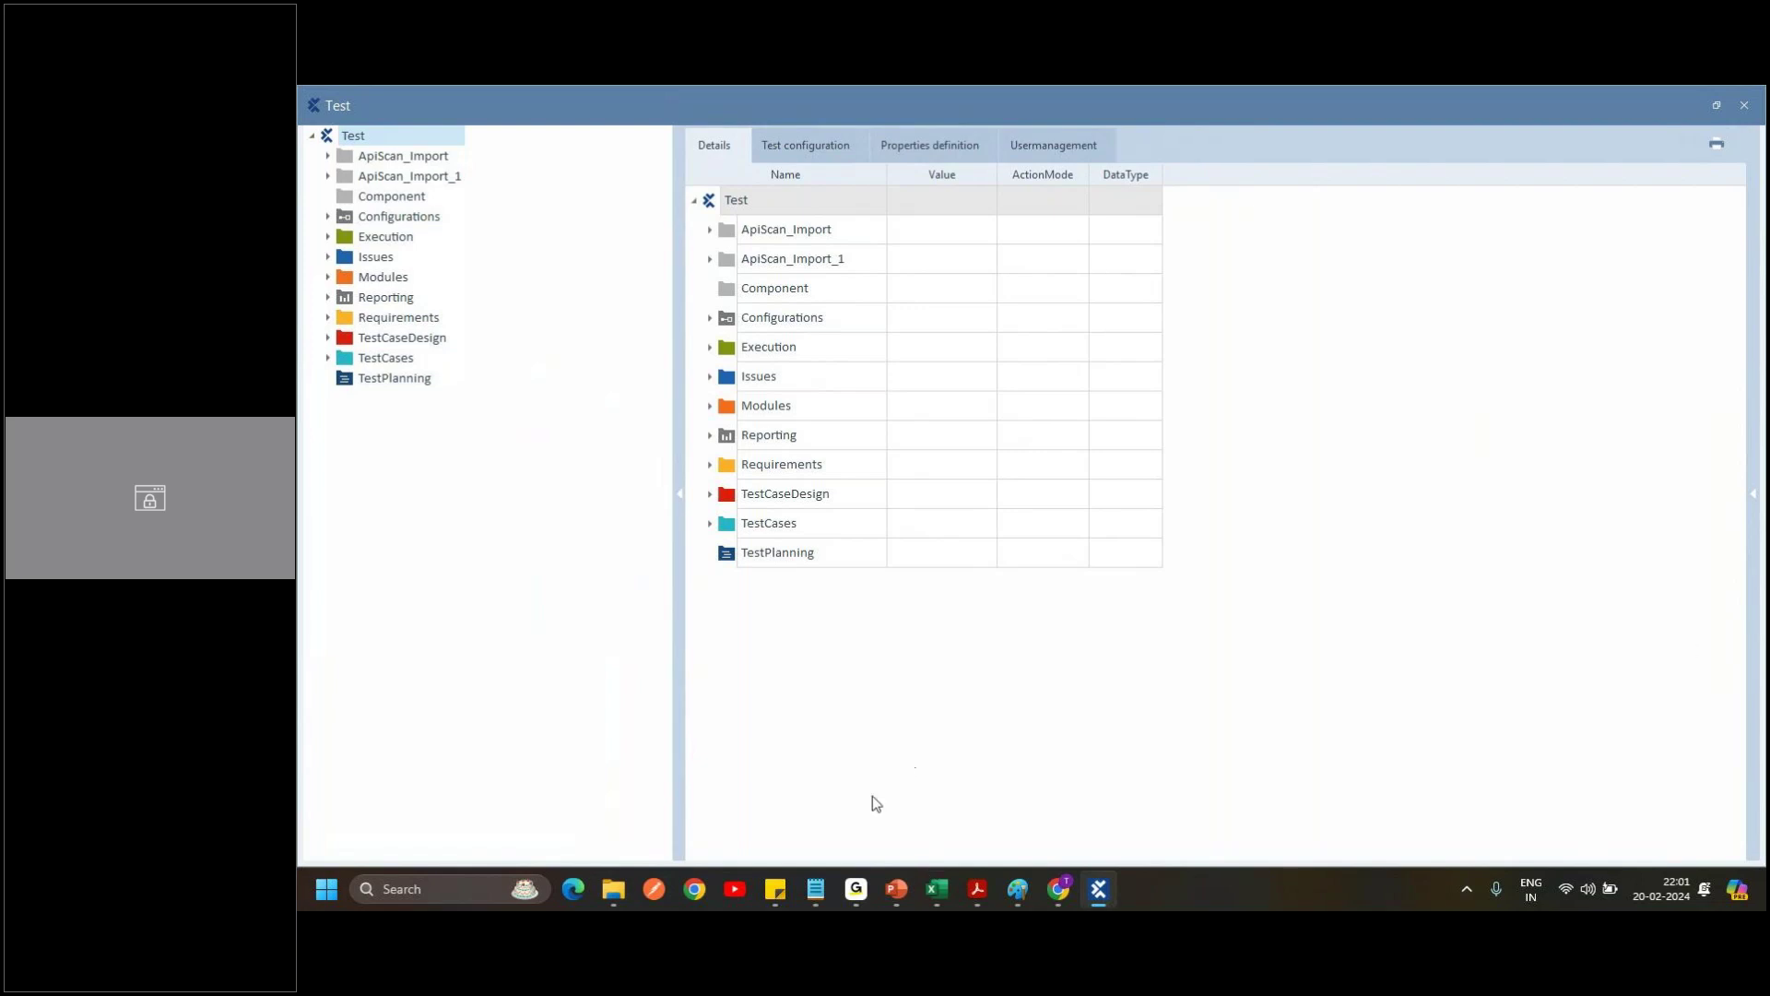
pyautogui.click(383, 157)
pyautogui.click(398, 176)
pyautogui.click(399, 197)
pyautogui.click(404, 217)
pyautogui.click(395, 237)
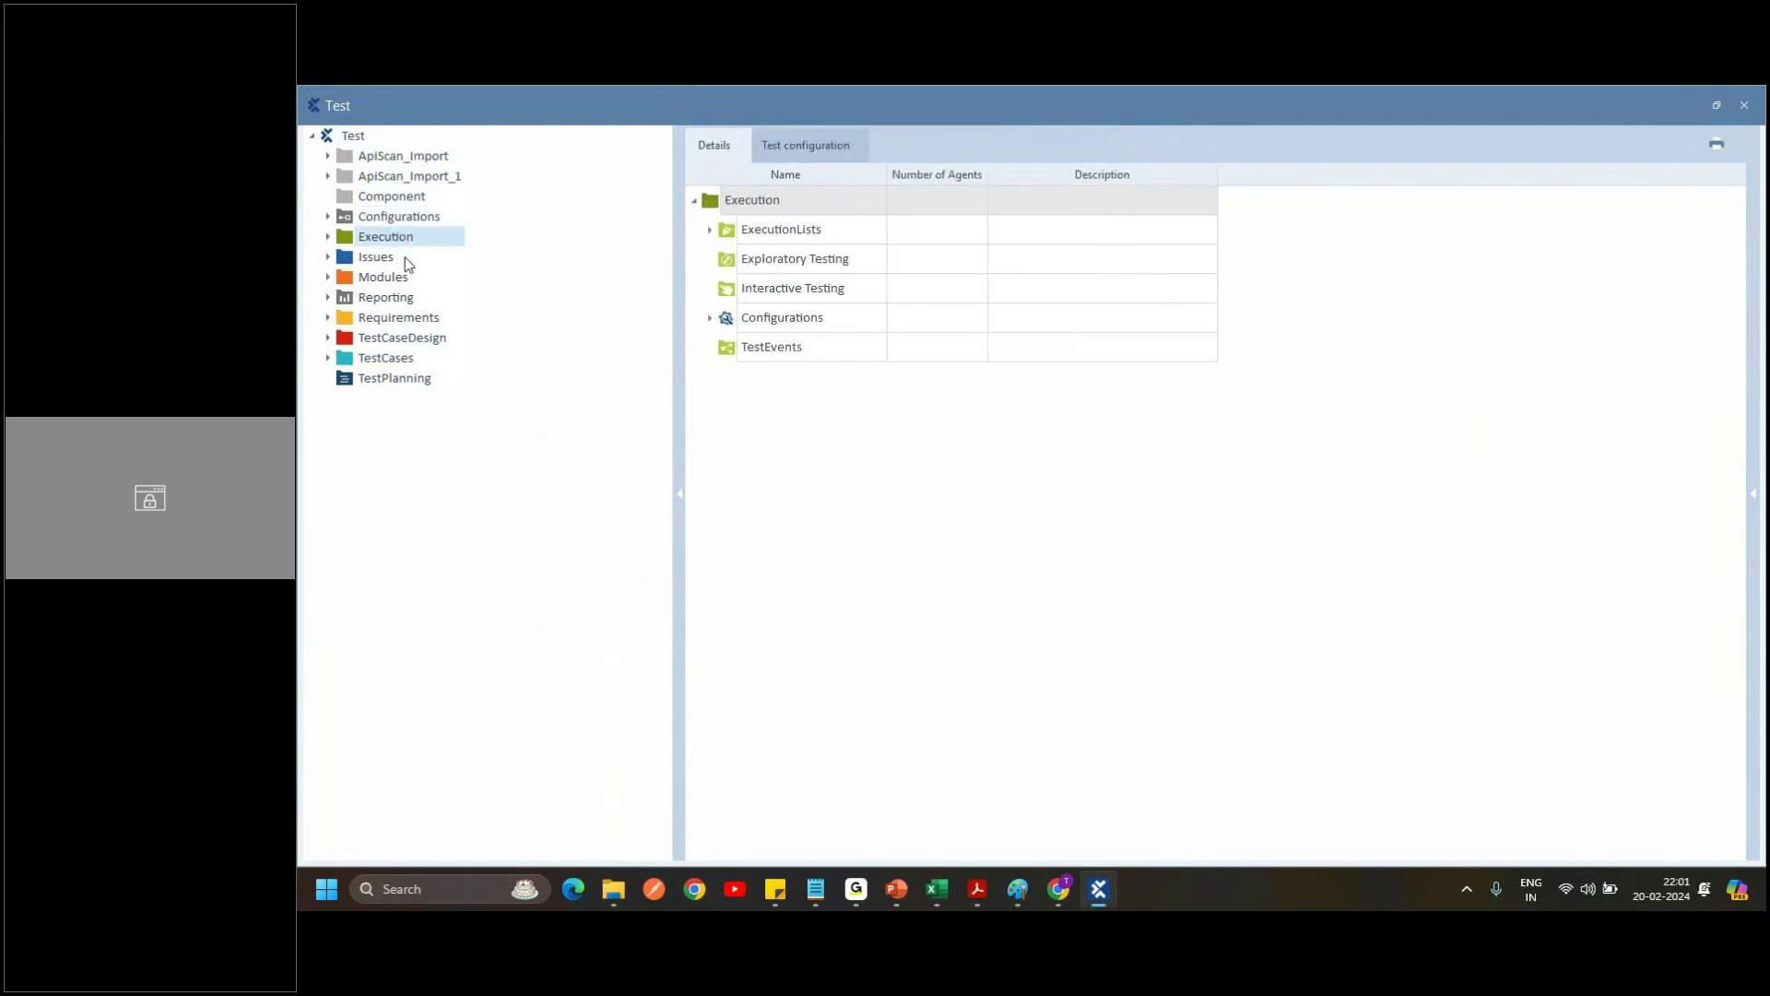
pyautogui.click(396, 258)
pyautogui.click(391, 277)
pyautogui.click(390, 296)
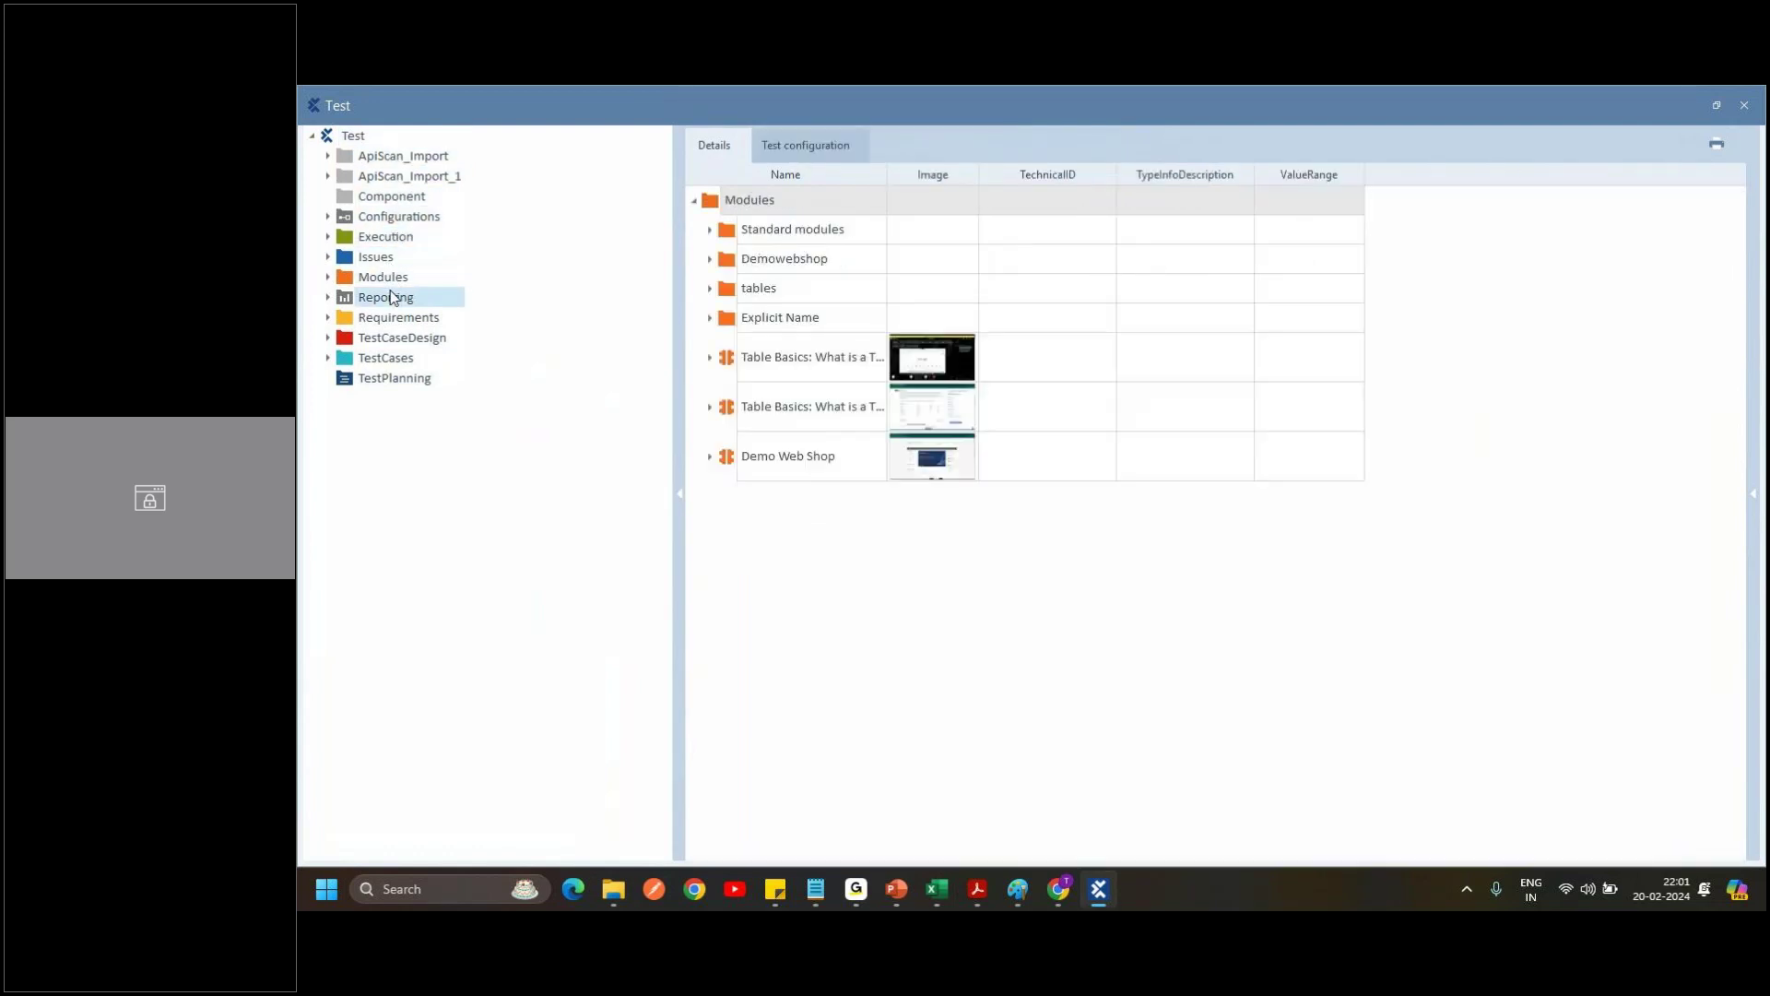
pyautogui.click(390, 317)
pyautogui.click(390, 337)
pyautogui.click(387, 358)
pyautogui.click(391, 378)
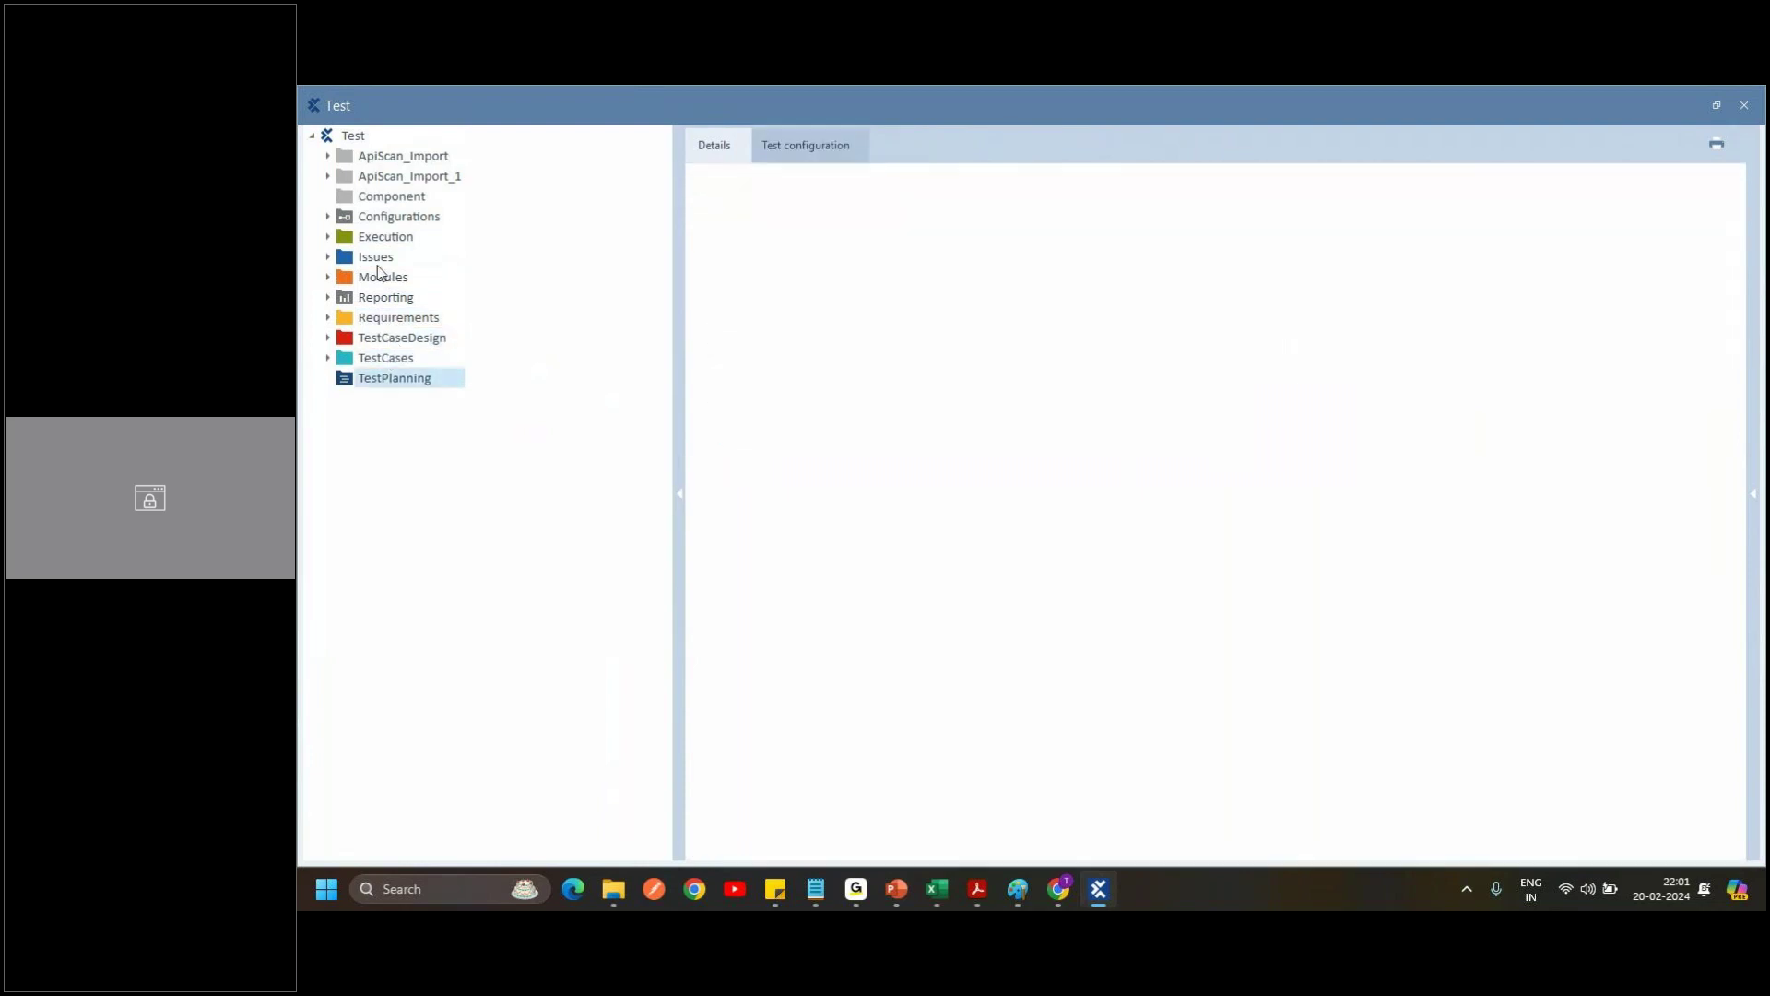
# Examine the contents of each project folder again, from ApiScan_Import through Configurations, Issues and Requirements to TestCaseDesign.
pyautogui.click(395, 157)
pyautogui.click(394, 176)
pyautogui.click(386, 196)
pyautogui.click(392, 218)
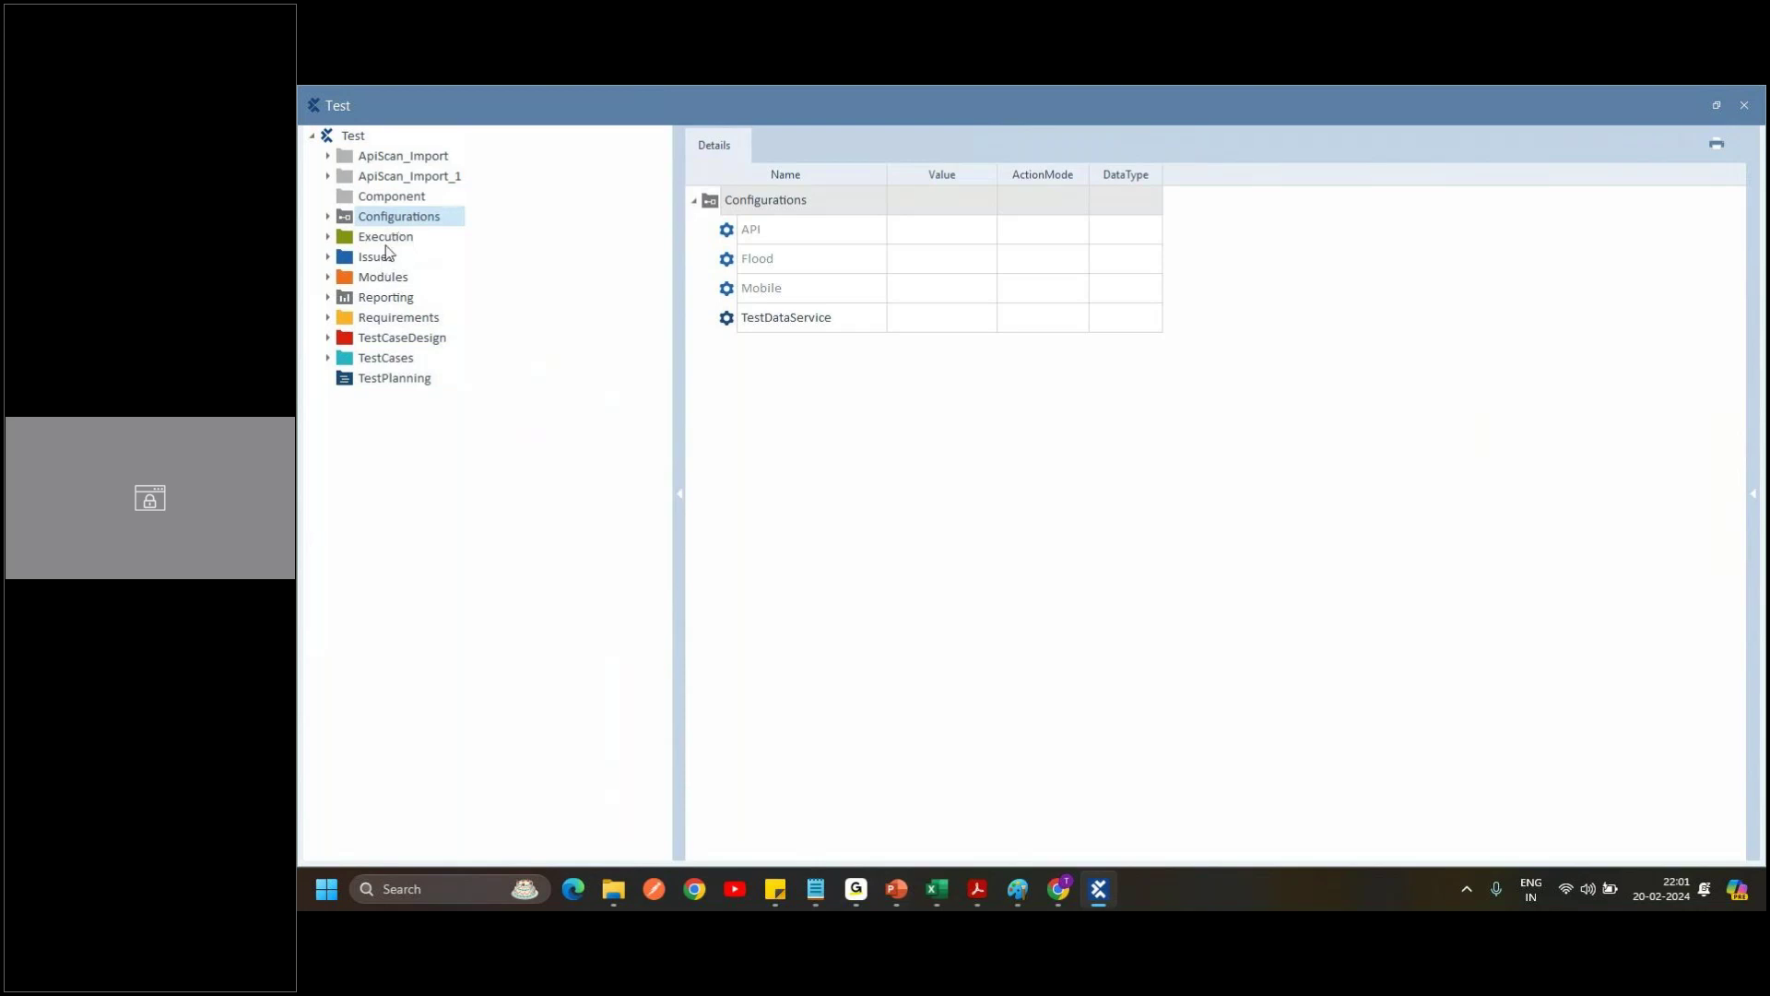
pyautogui.click(387, 238)
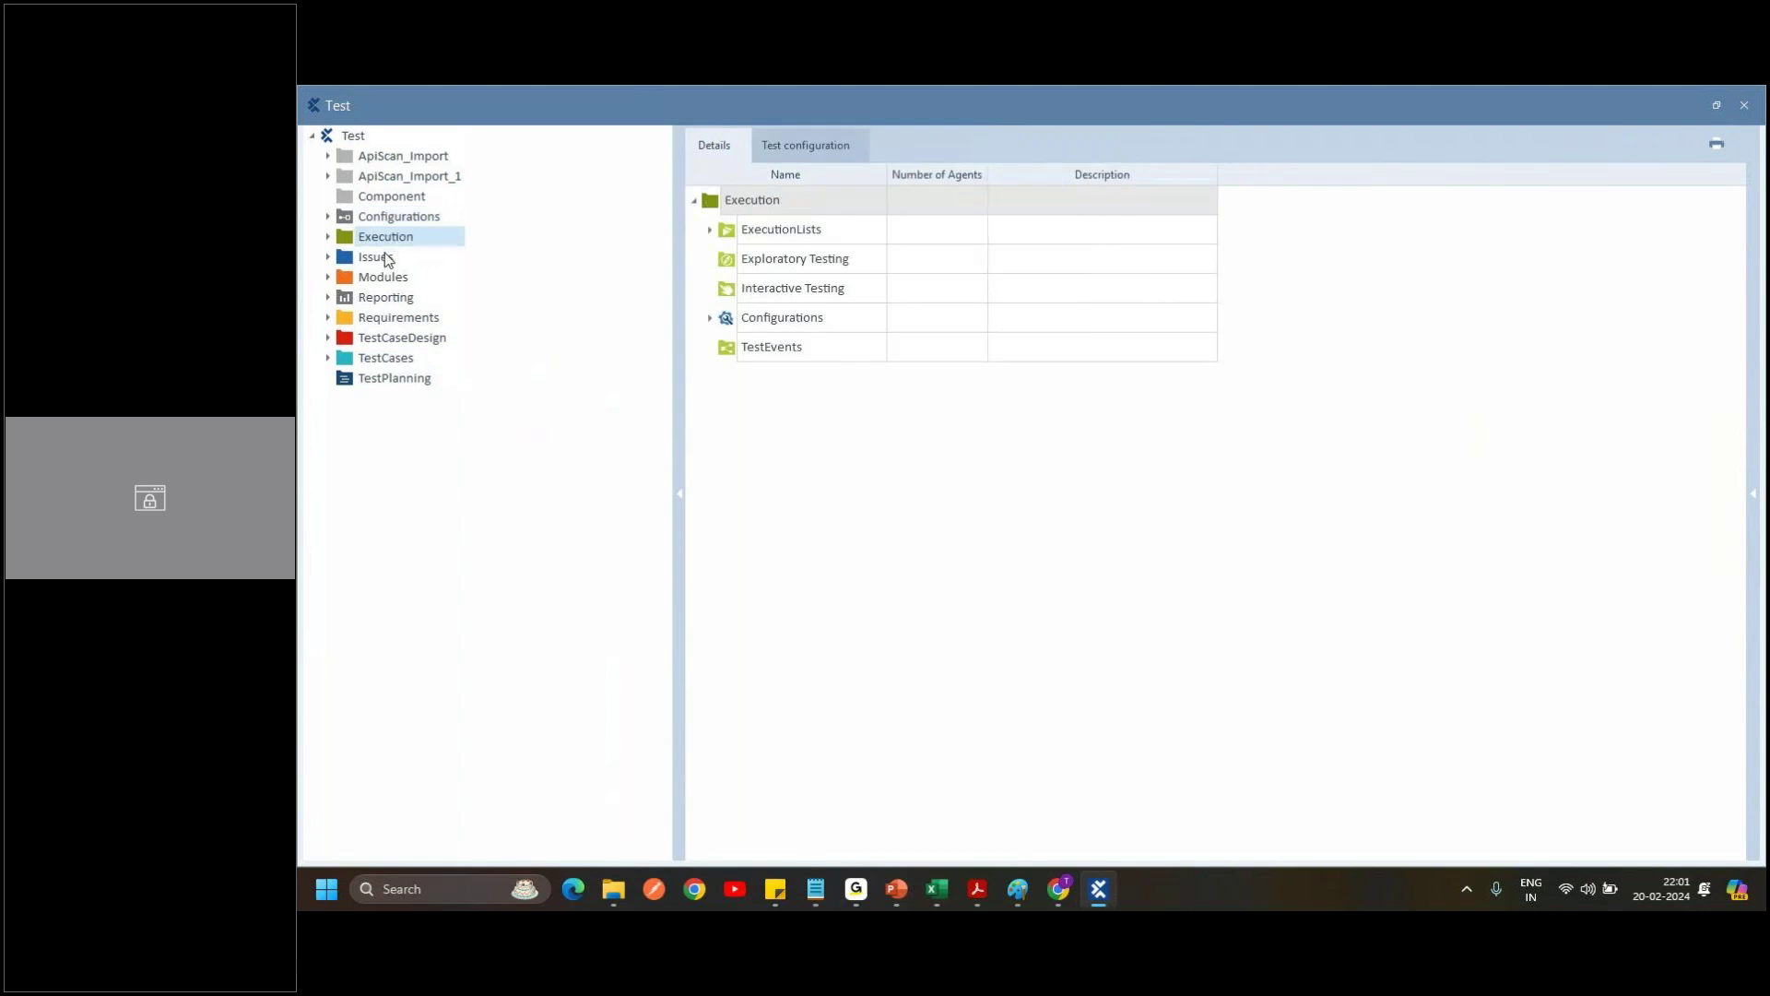
pyautogui.click(388, 260)
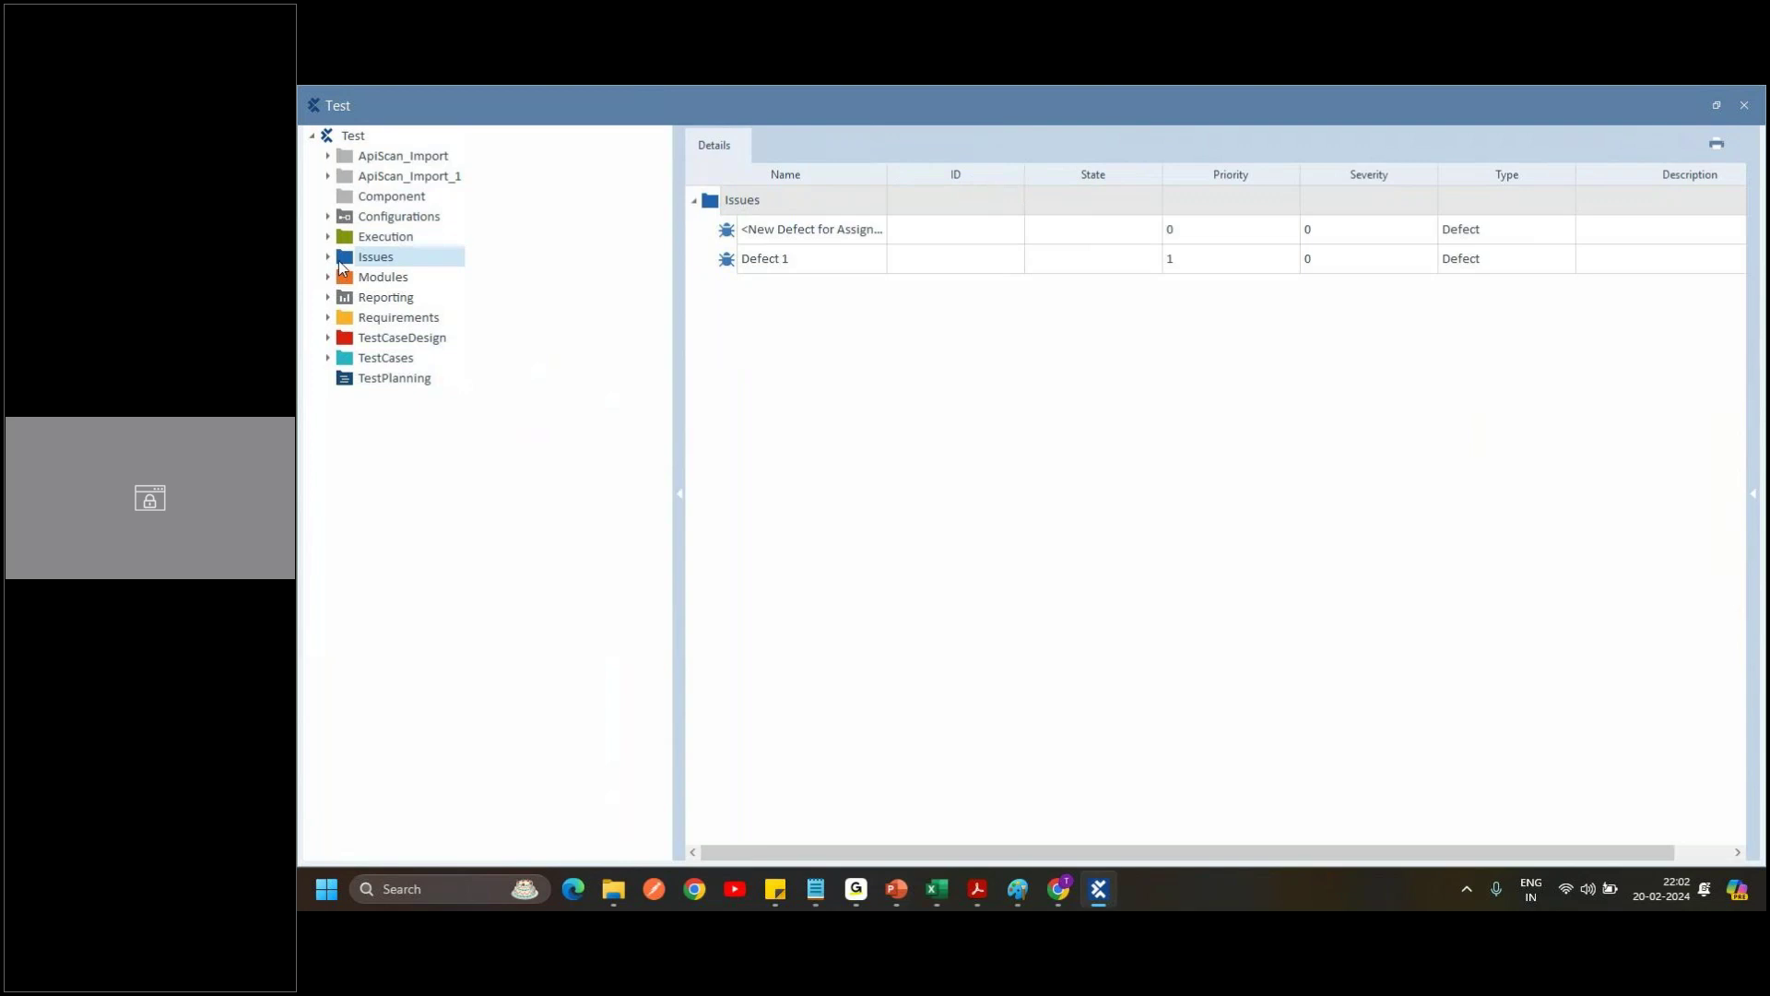
pyautogui.click(376, 278)
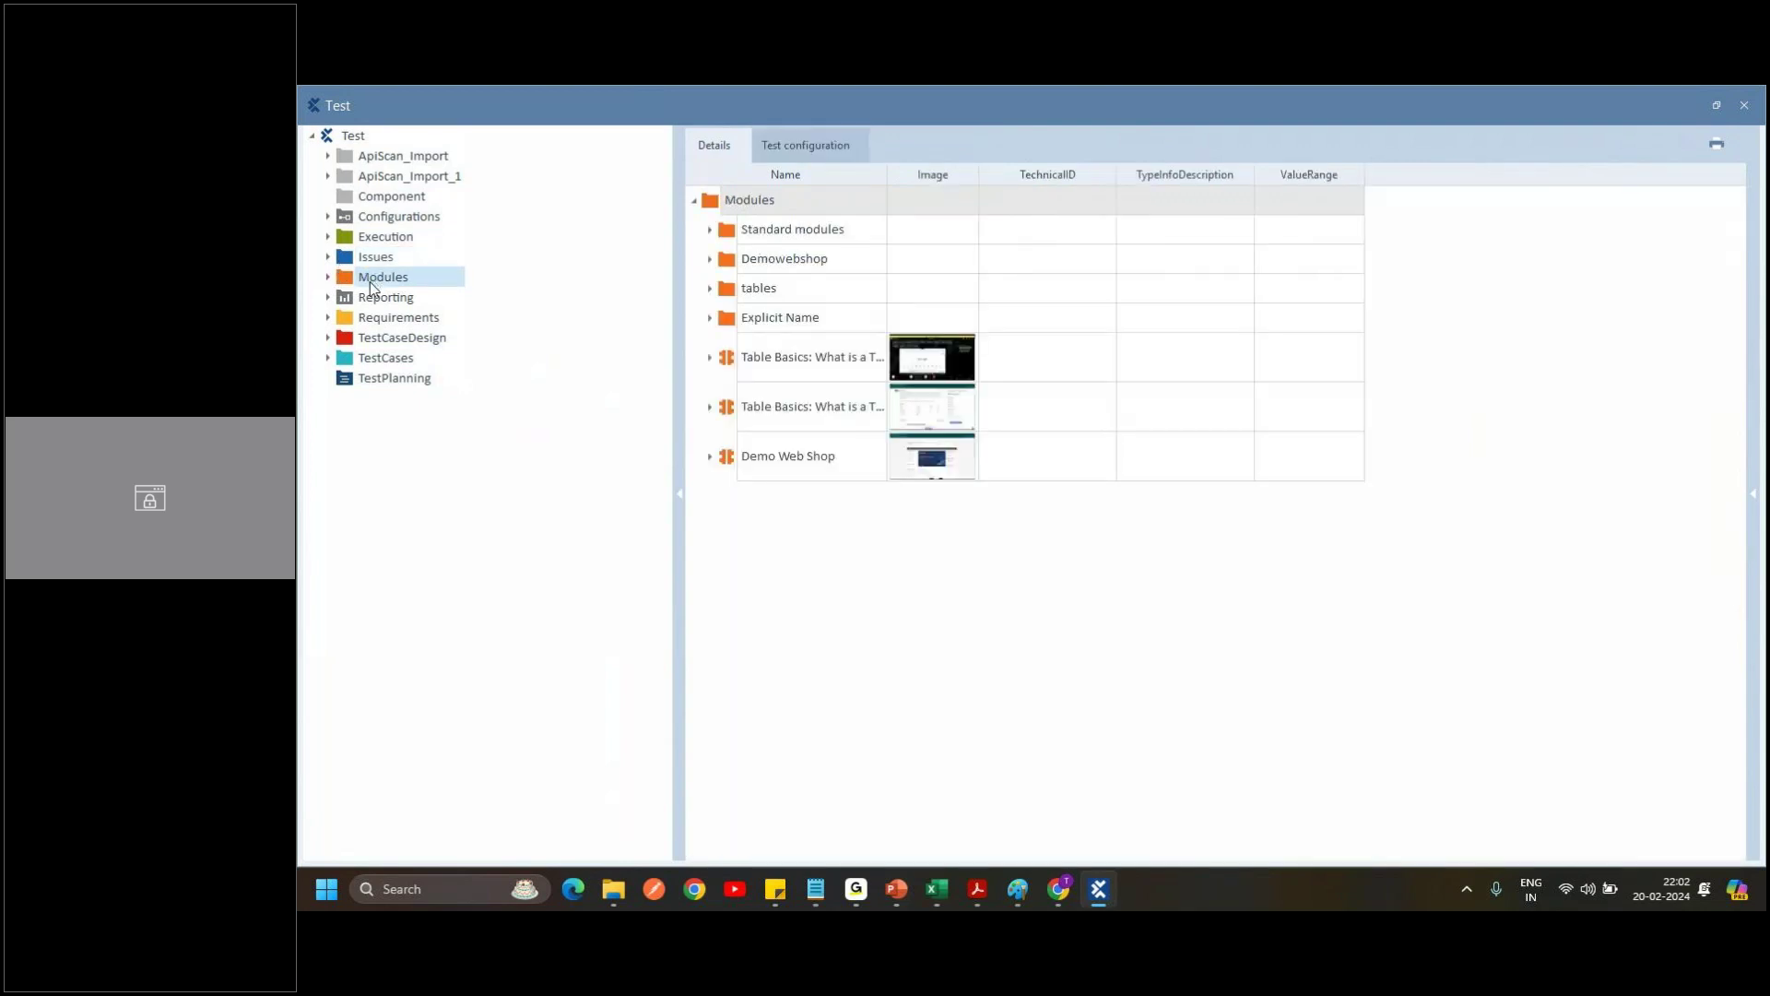
pyautogui.click(387, 299)
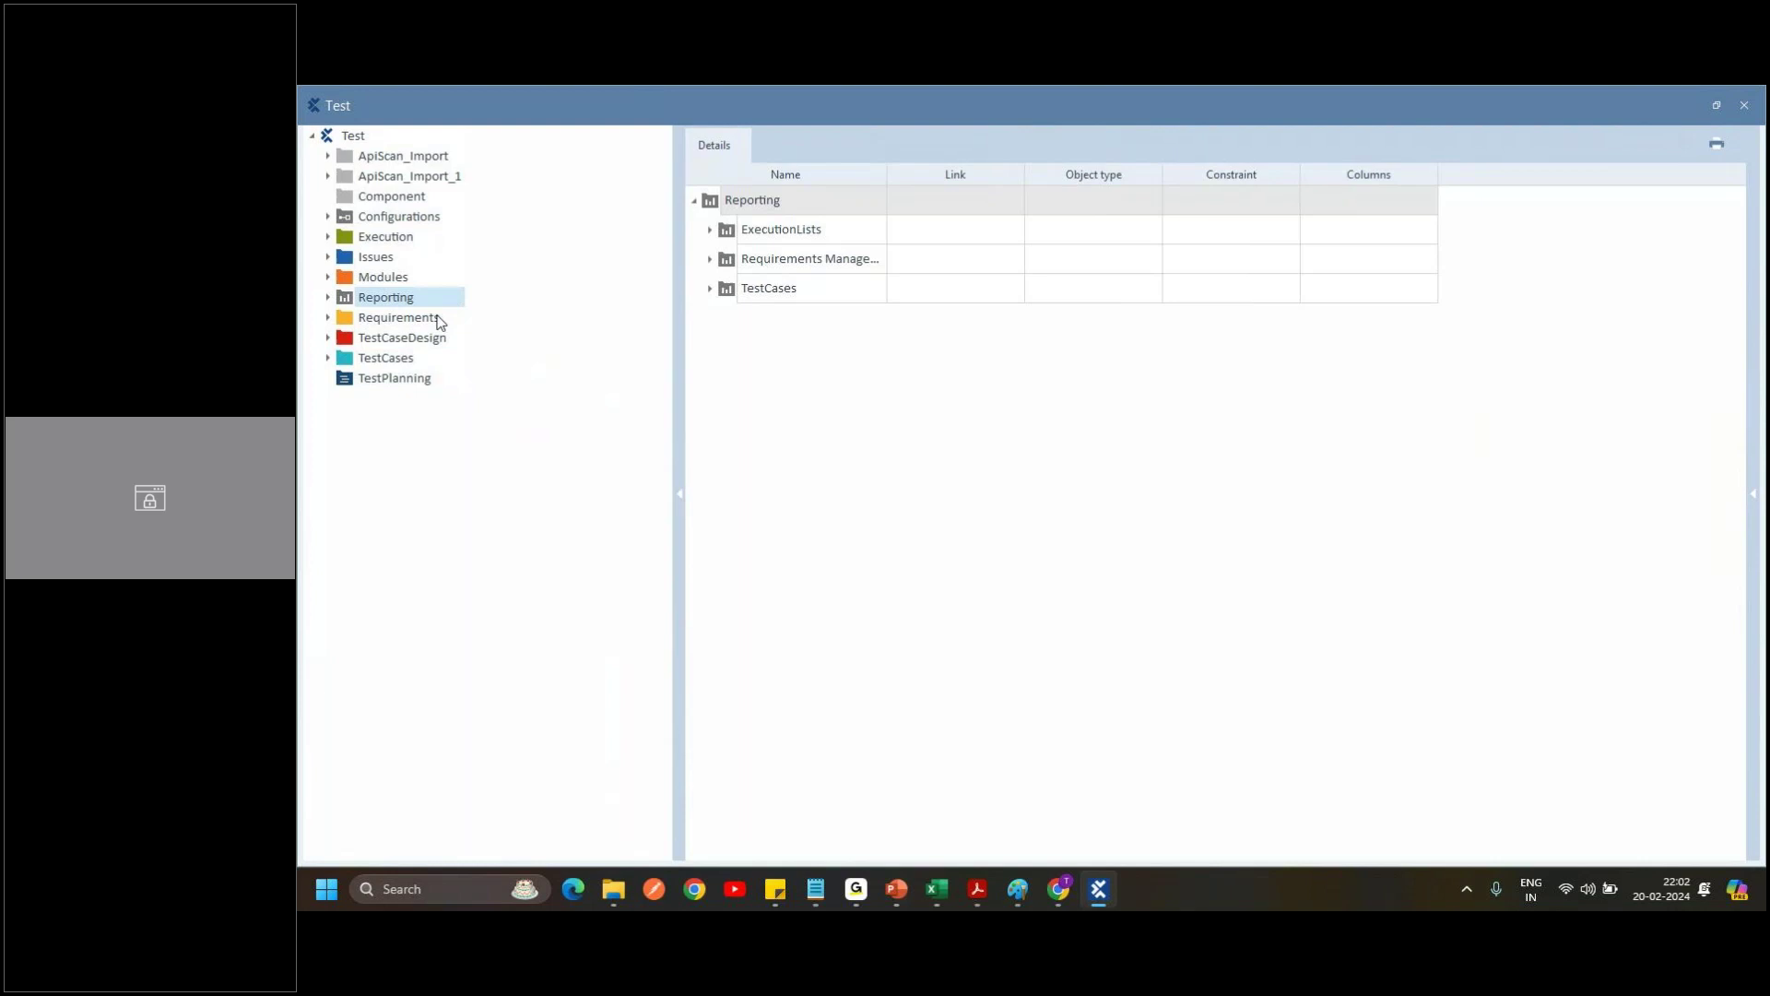
pyautogui.click(396, 318)
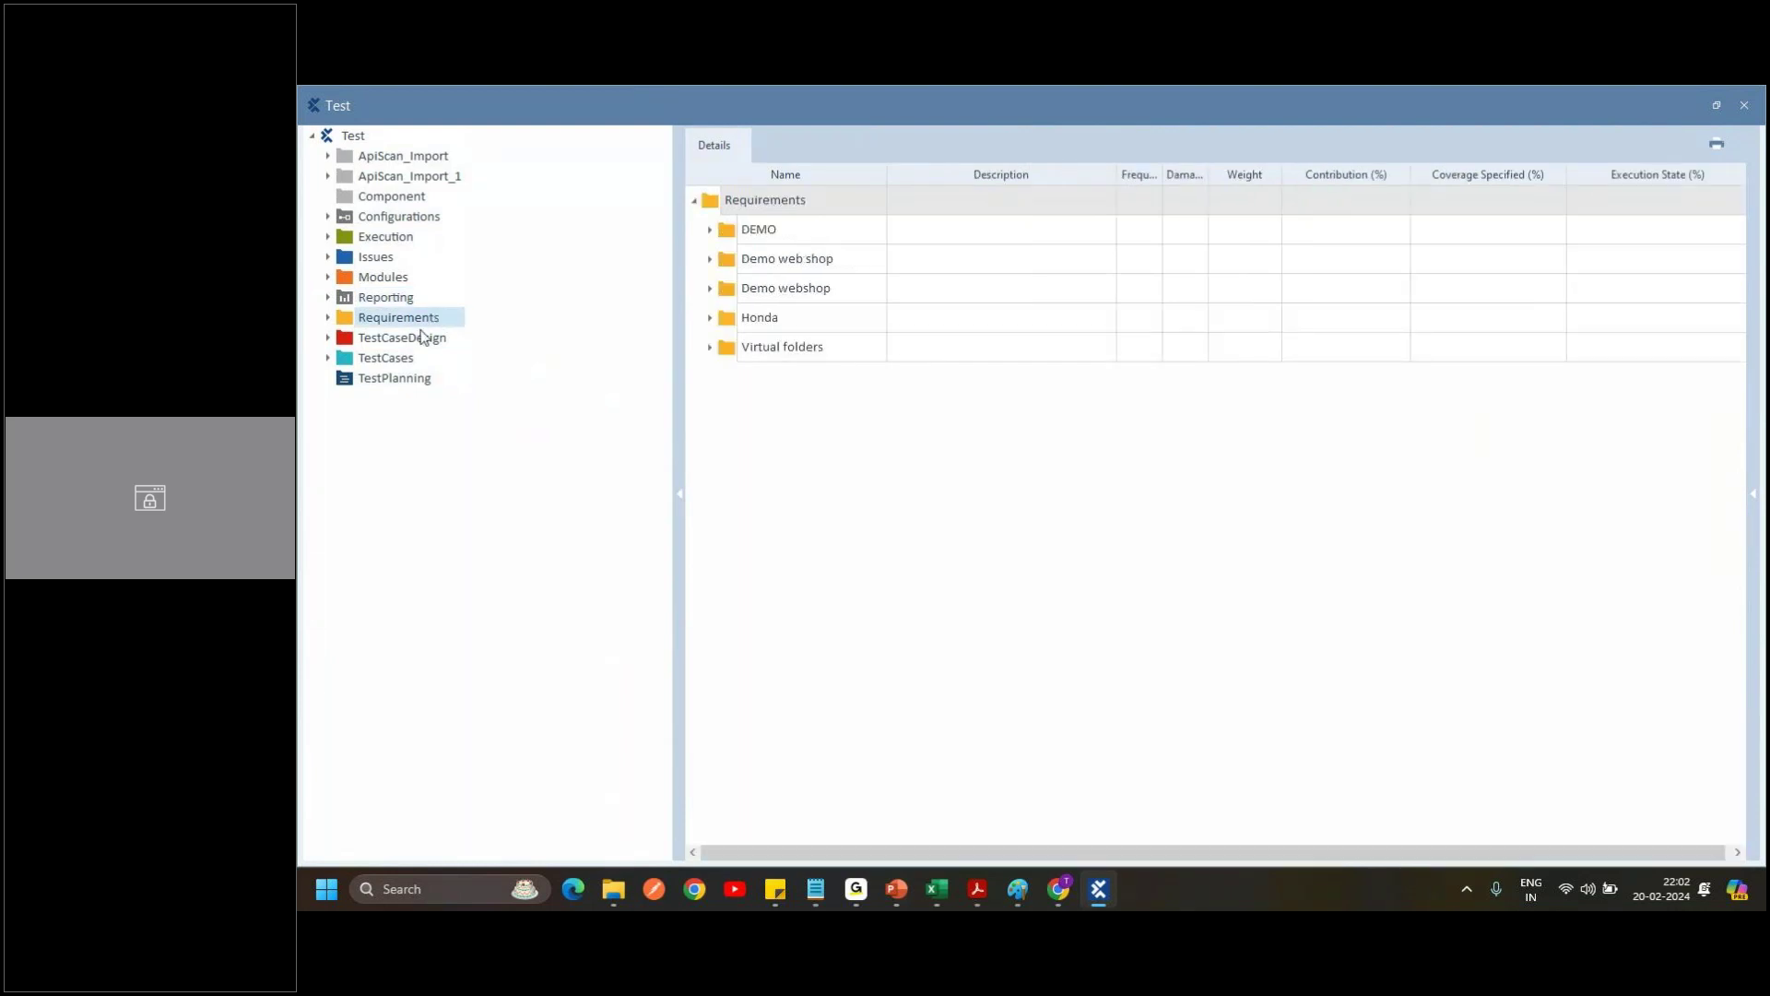
pyautogui.click(420, 341)
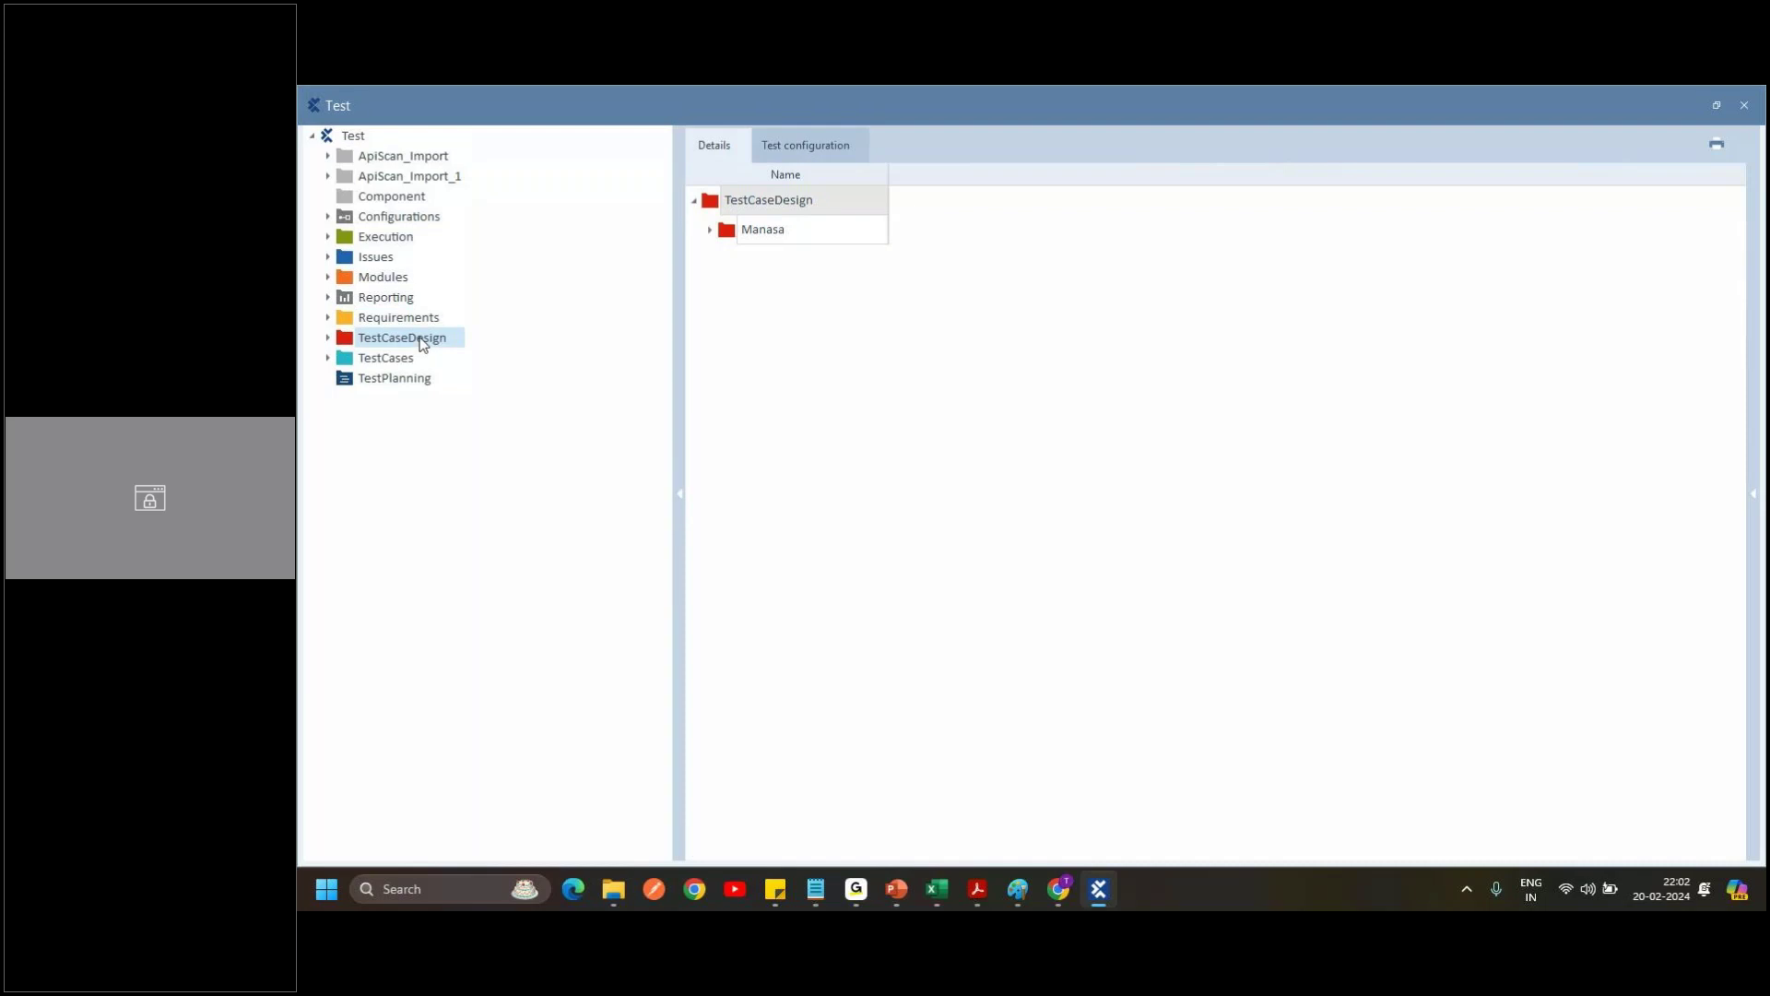
# Expand the TestCaseDesign subfolder and its Demo Webshop sheet to inspect the sheet's structure, and collapse the sheet again.
pyautogui.click(709, 230)
pyautogui.click(726, 259)
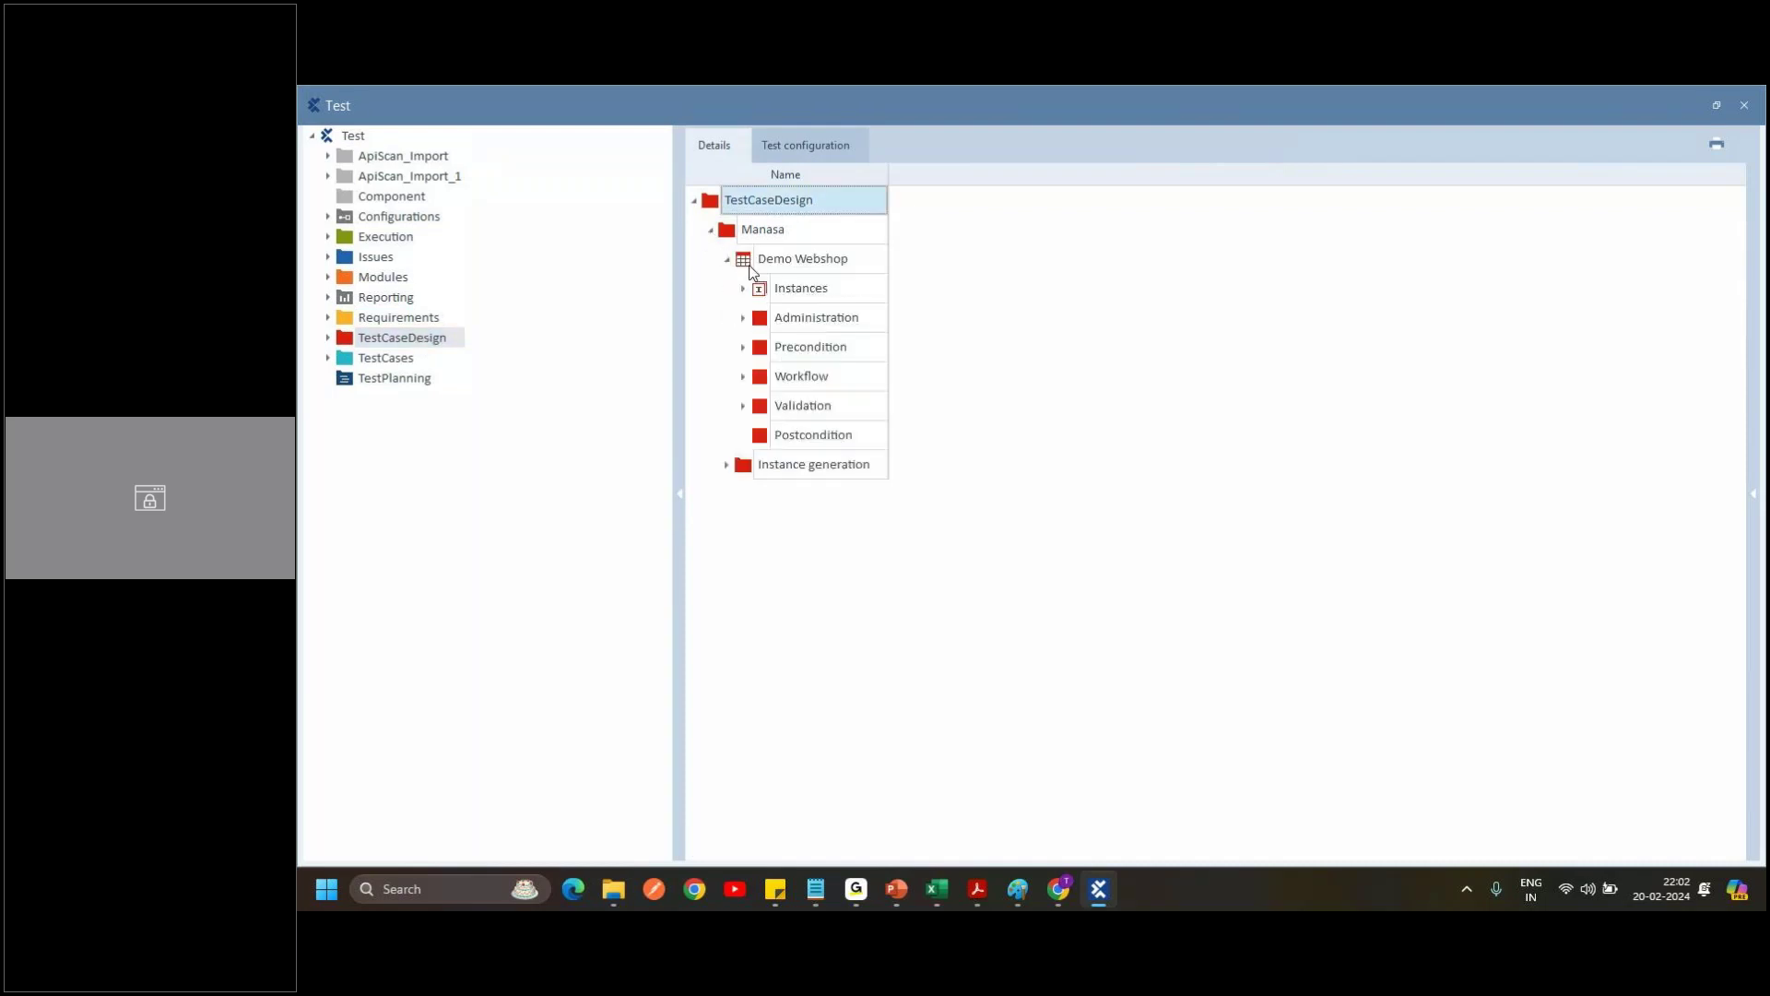
pyautogui.click(768, 265)
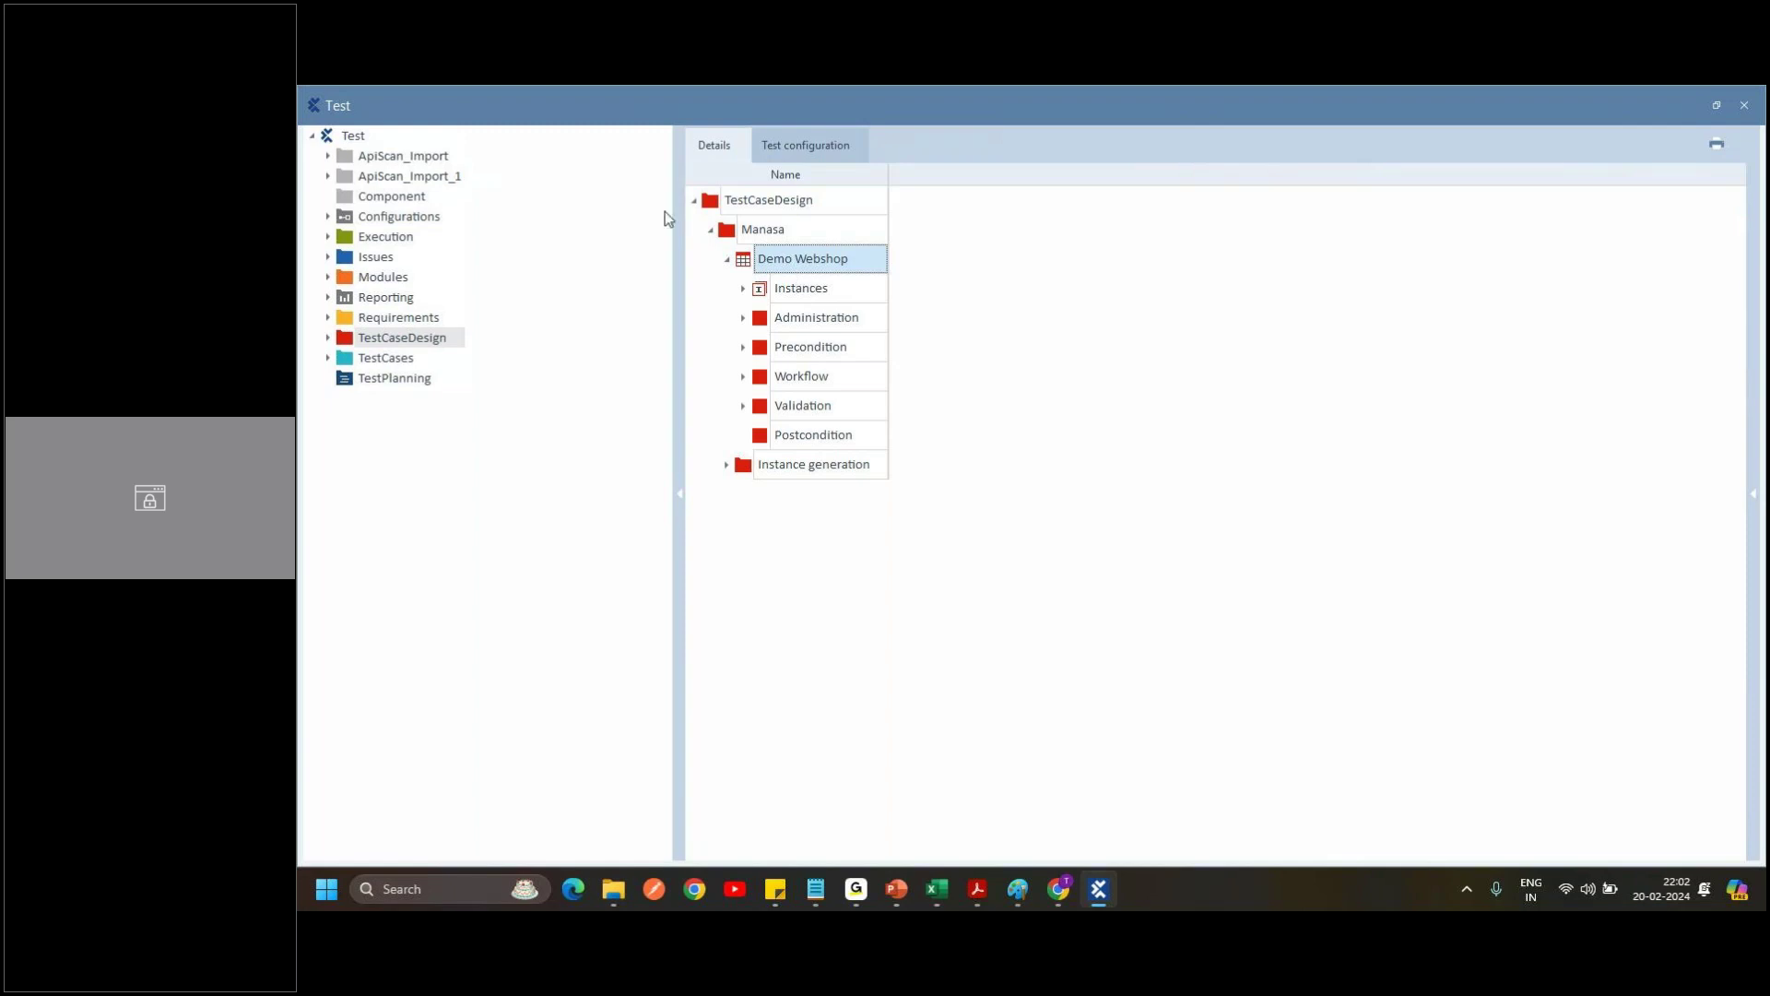
pyautogui.click(383, 339)
pyautogui.click(751, 264)
pyautogui.click(772, 265)
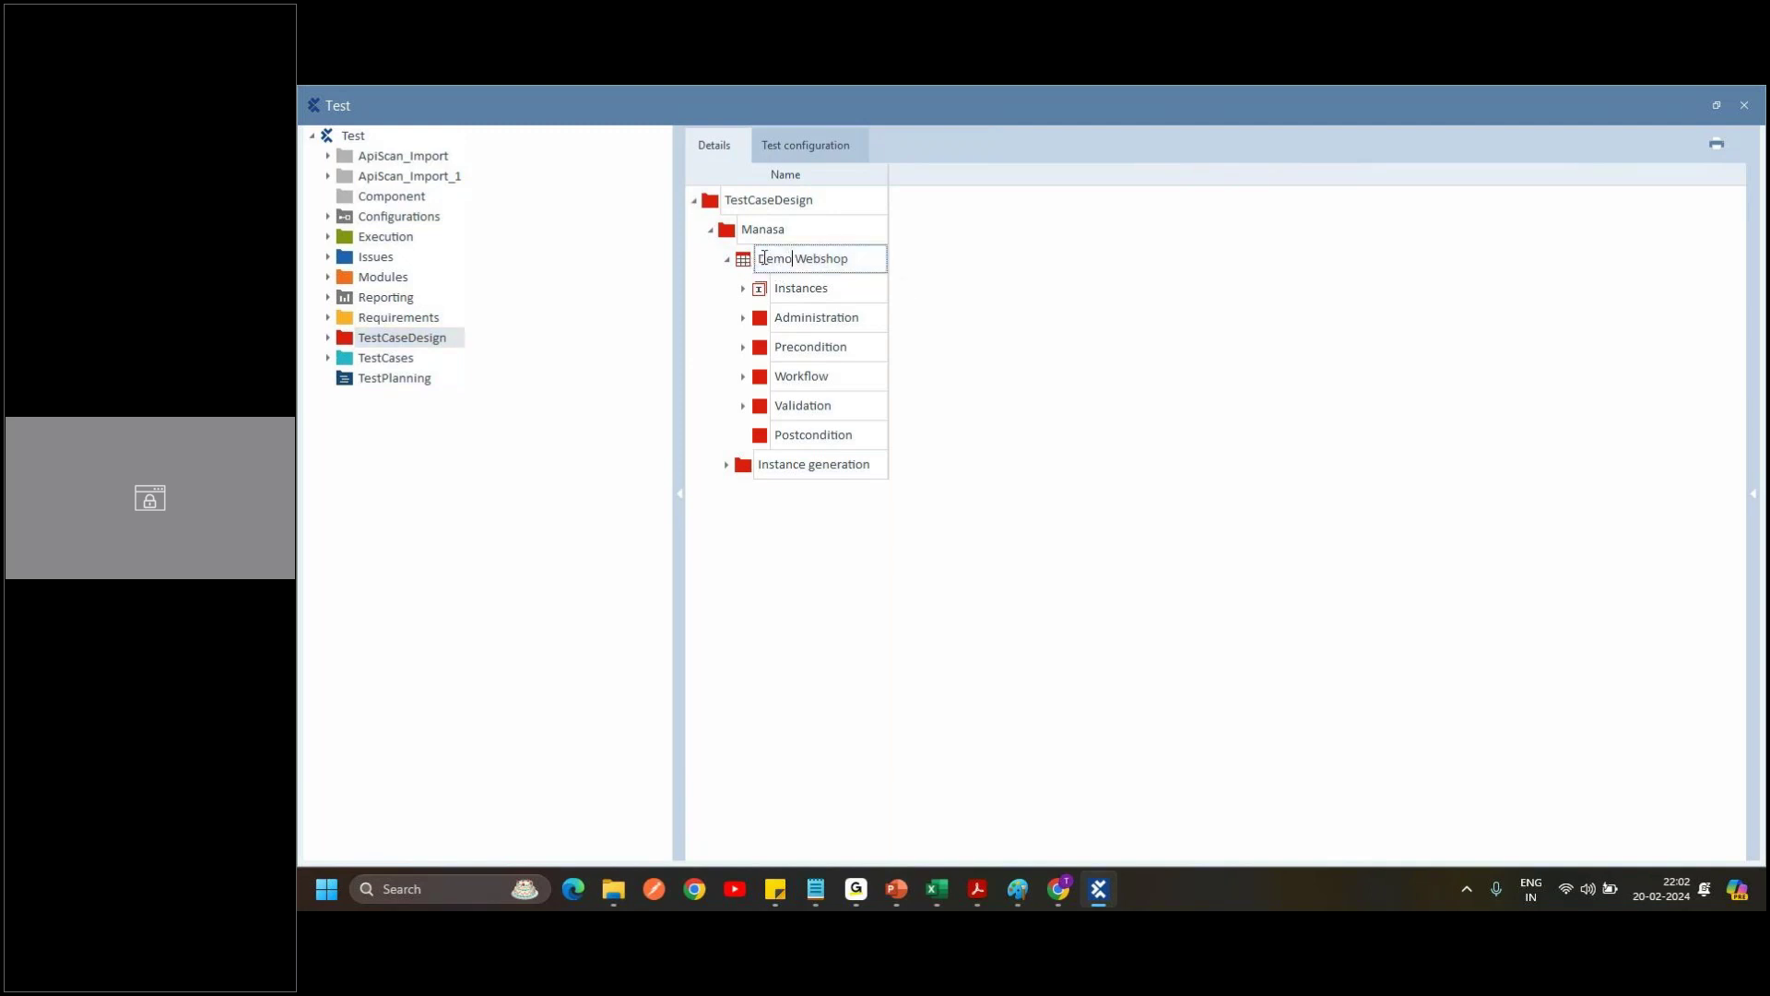
pyautogui.click(745, 266)
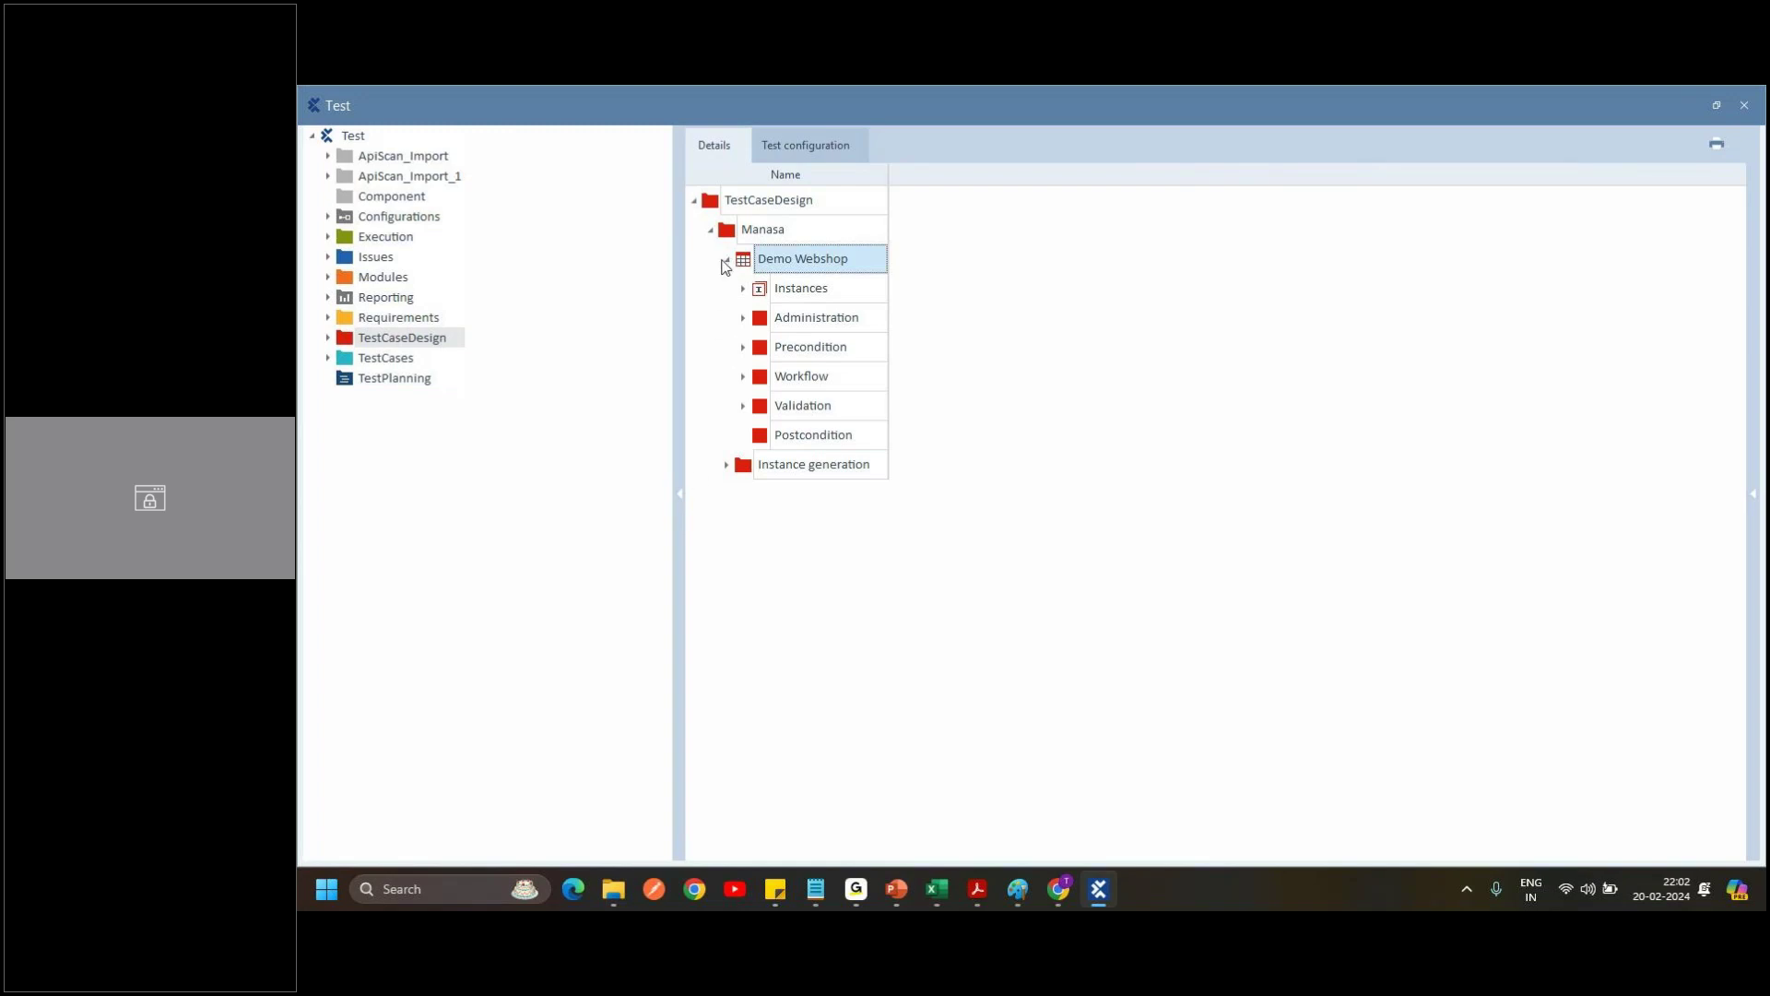
pyautogui.click(725, 261)
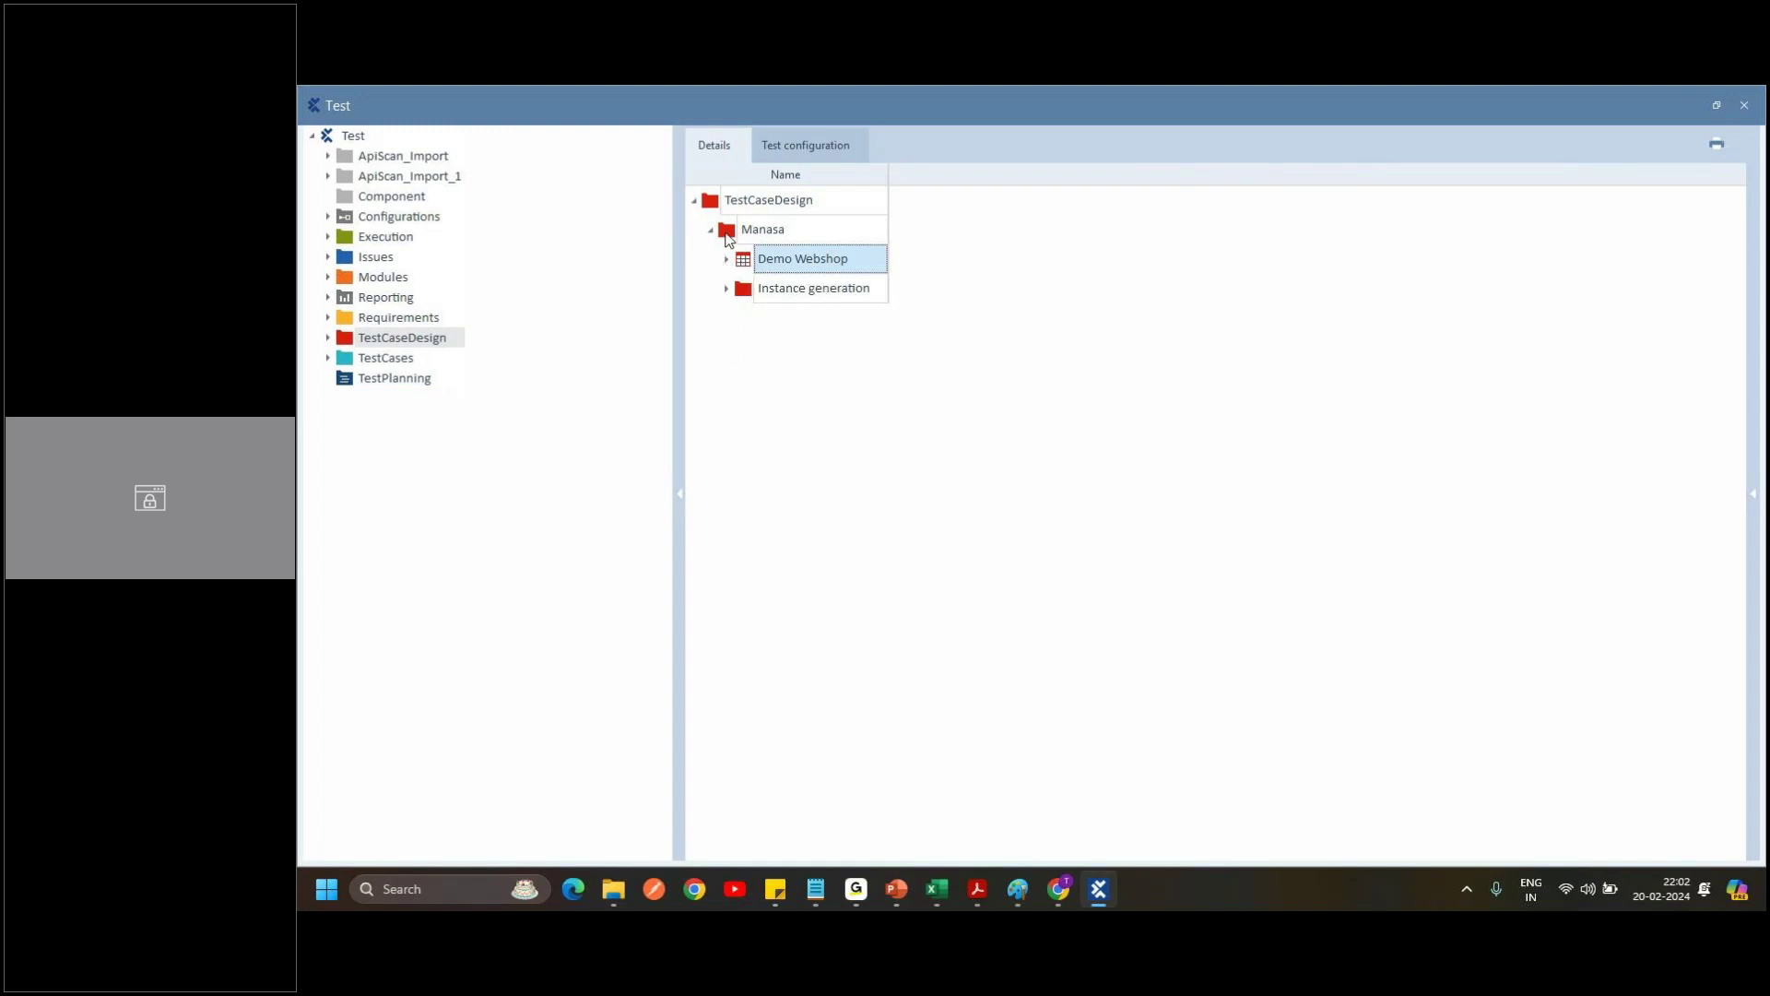
pyautogui.click(439, 346)
# Review the TestCases, TestPlanning, TestCaseDesign, Execution and Modules folders, and close the project overview window.
pyautogui.click(376, 359)
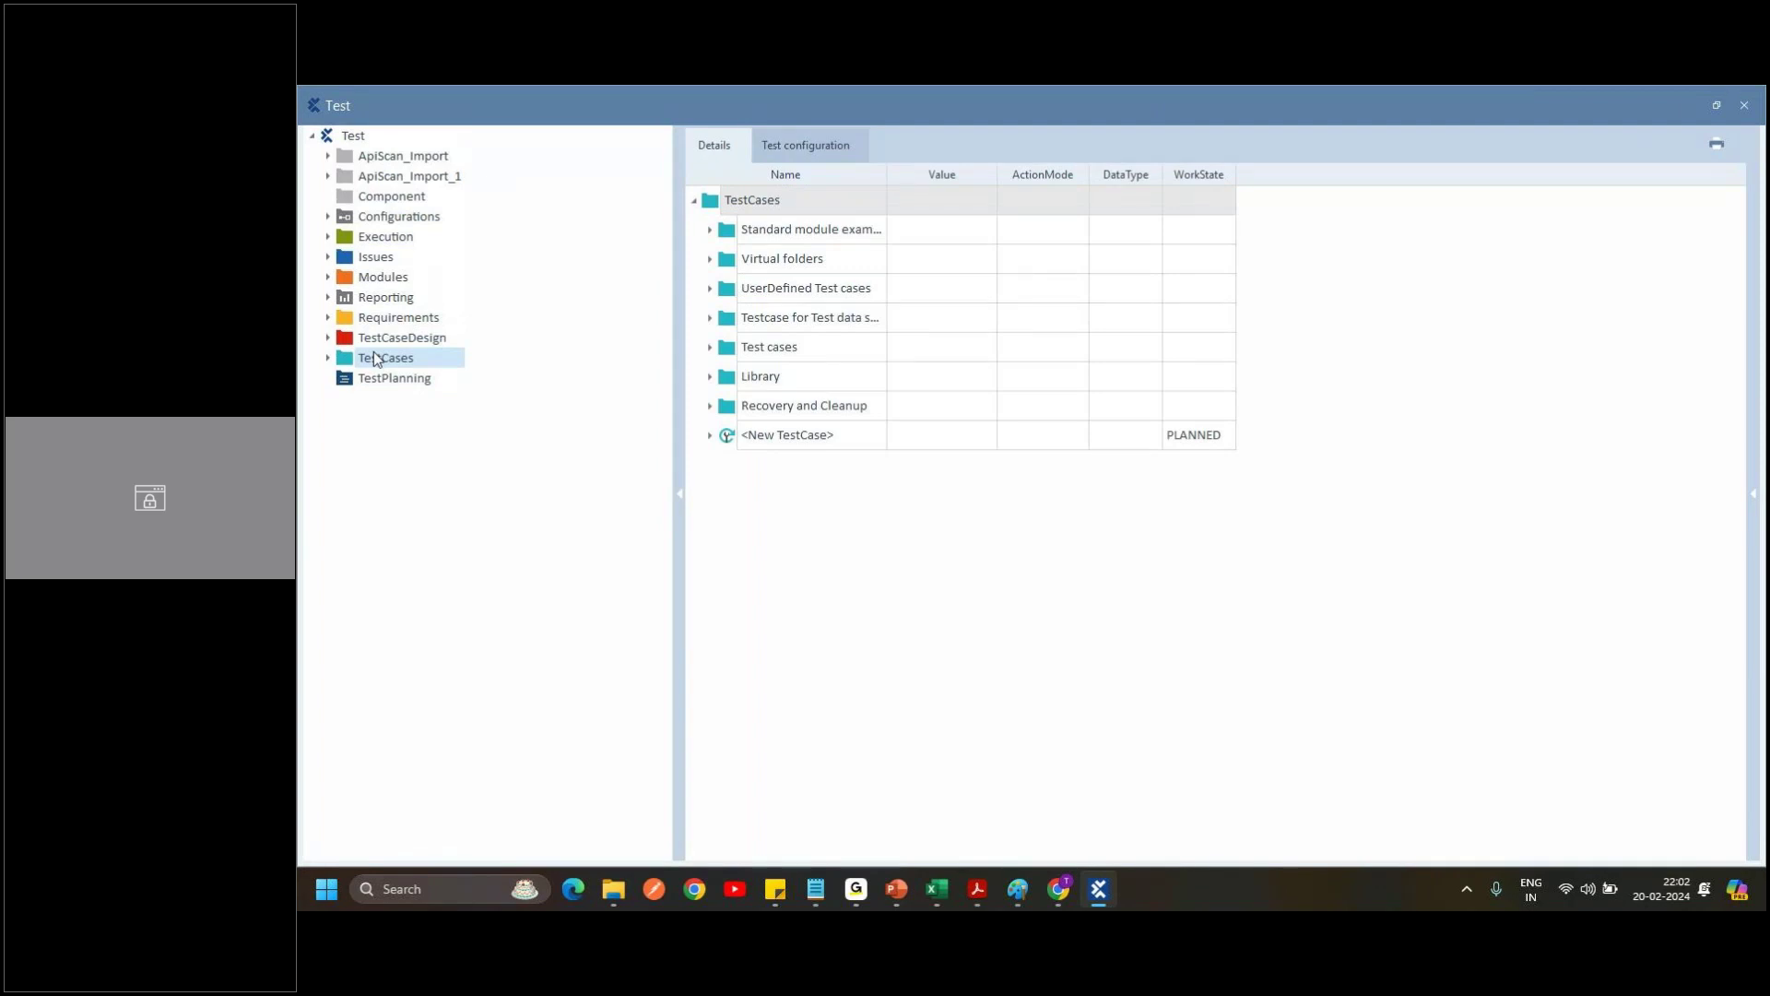
pyautogui.click(386, 393)
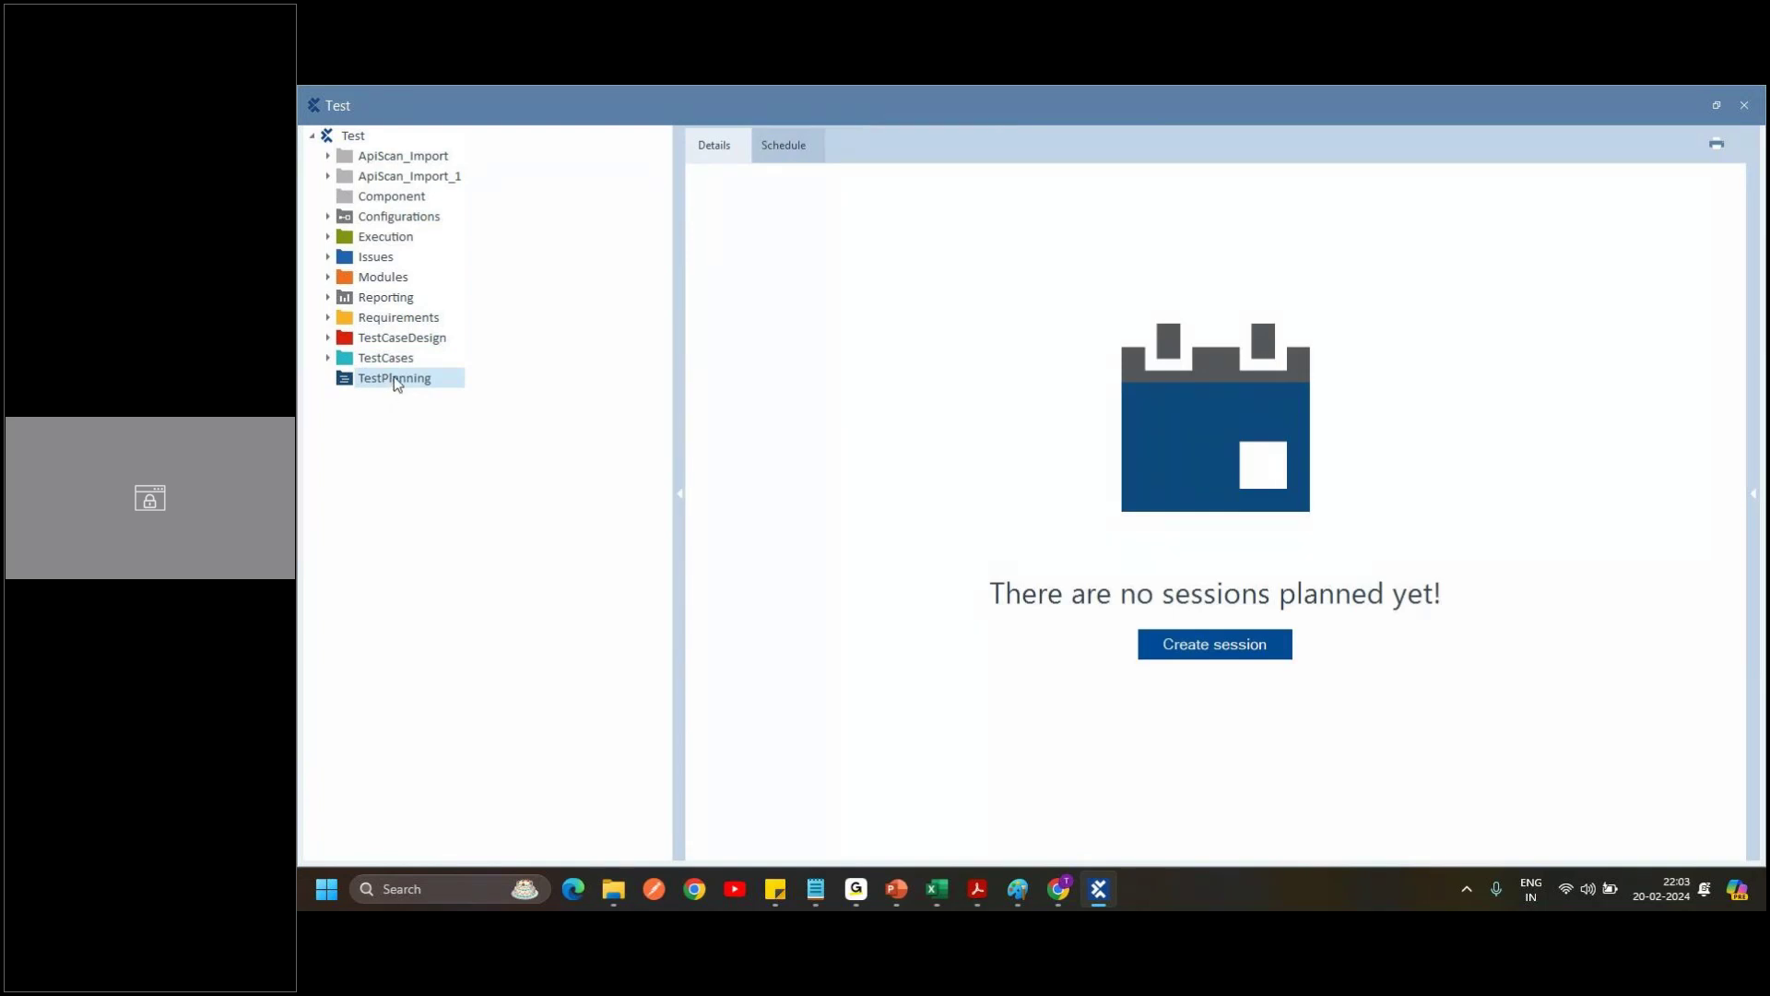
pyautogui.click(397, 354)
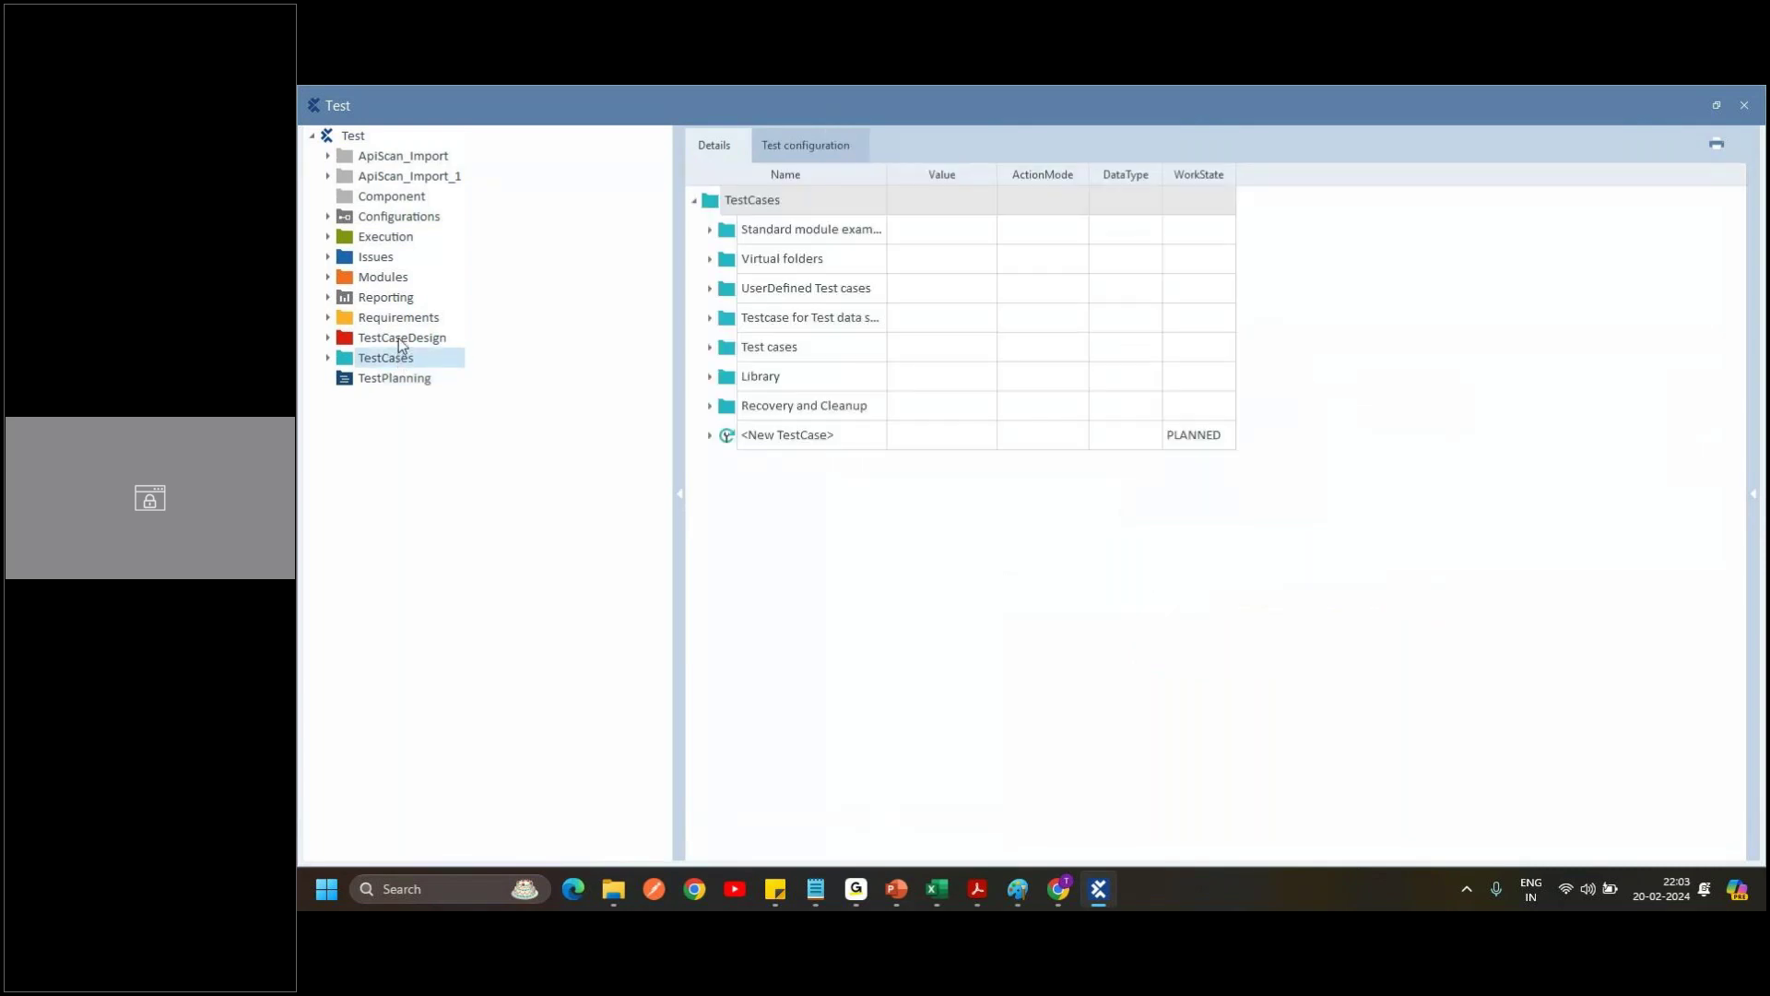
pyautogui.click(398, 339)
pyautogui.click(395, 240)
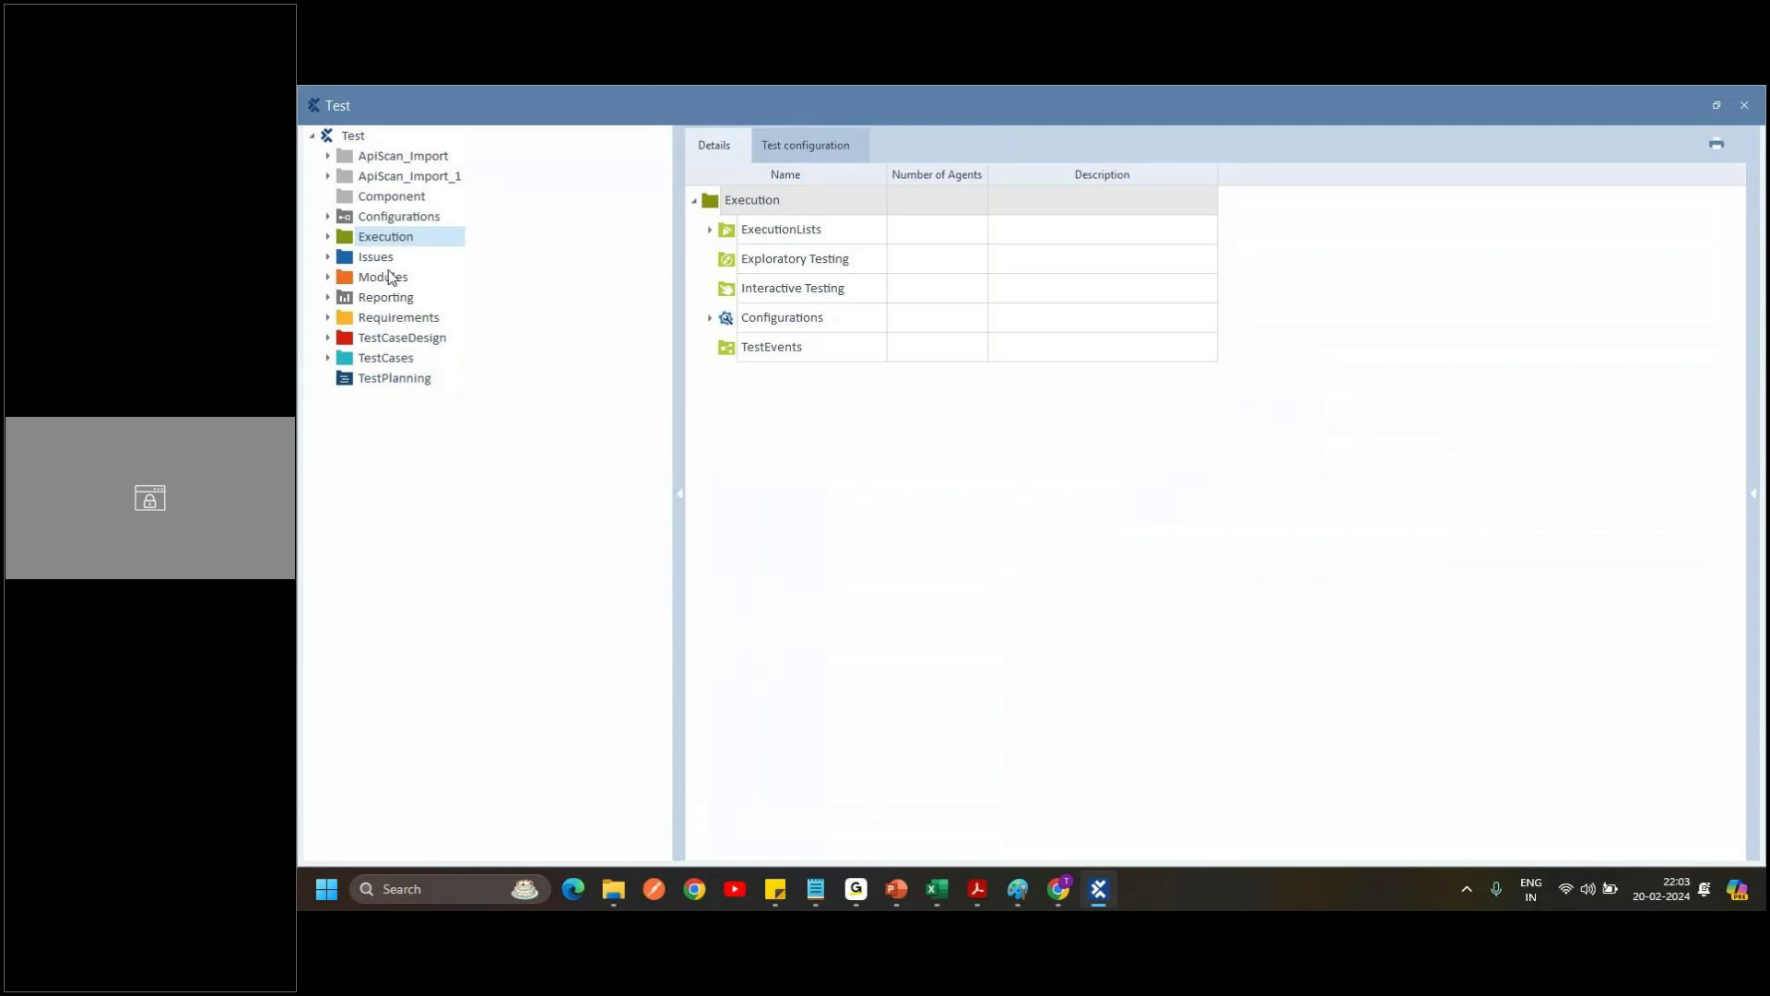
pyautogui.click(388, 277)
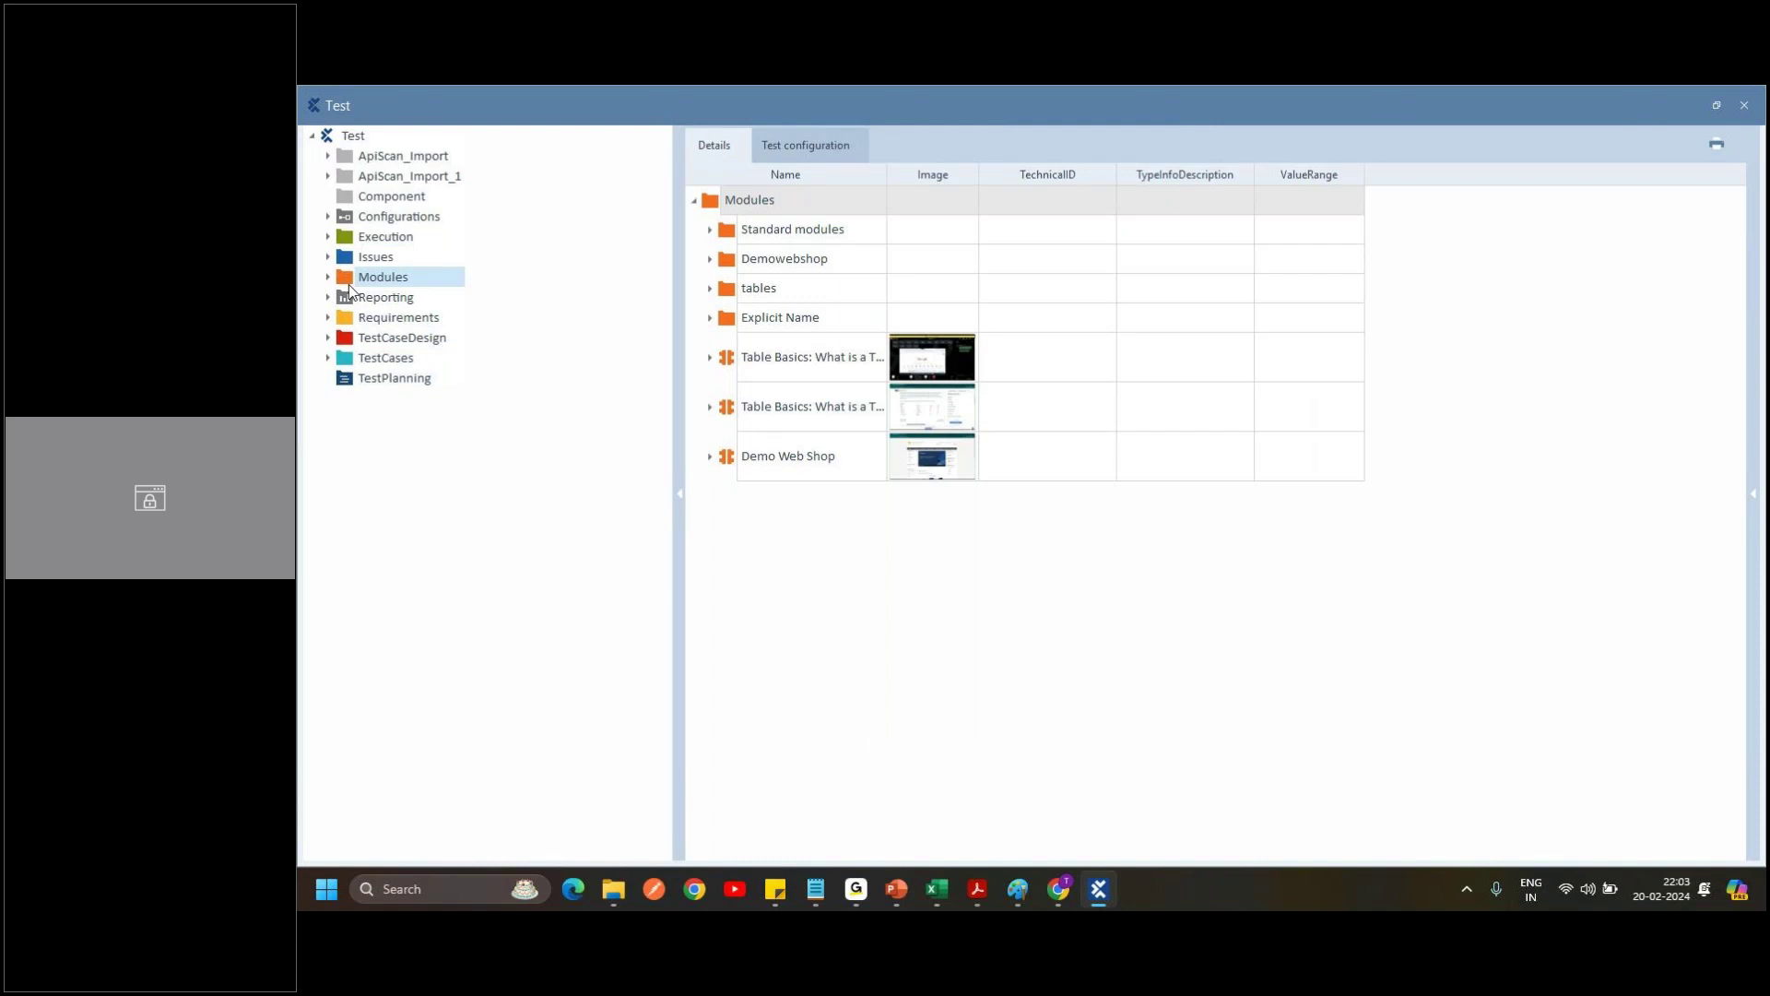
pyautogui.click(1747, 105)
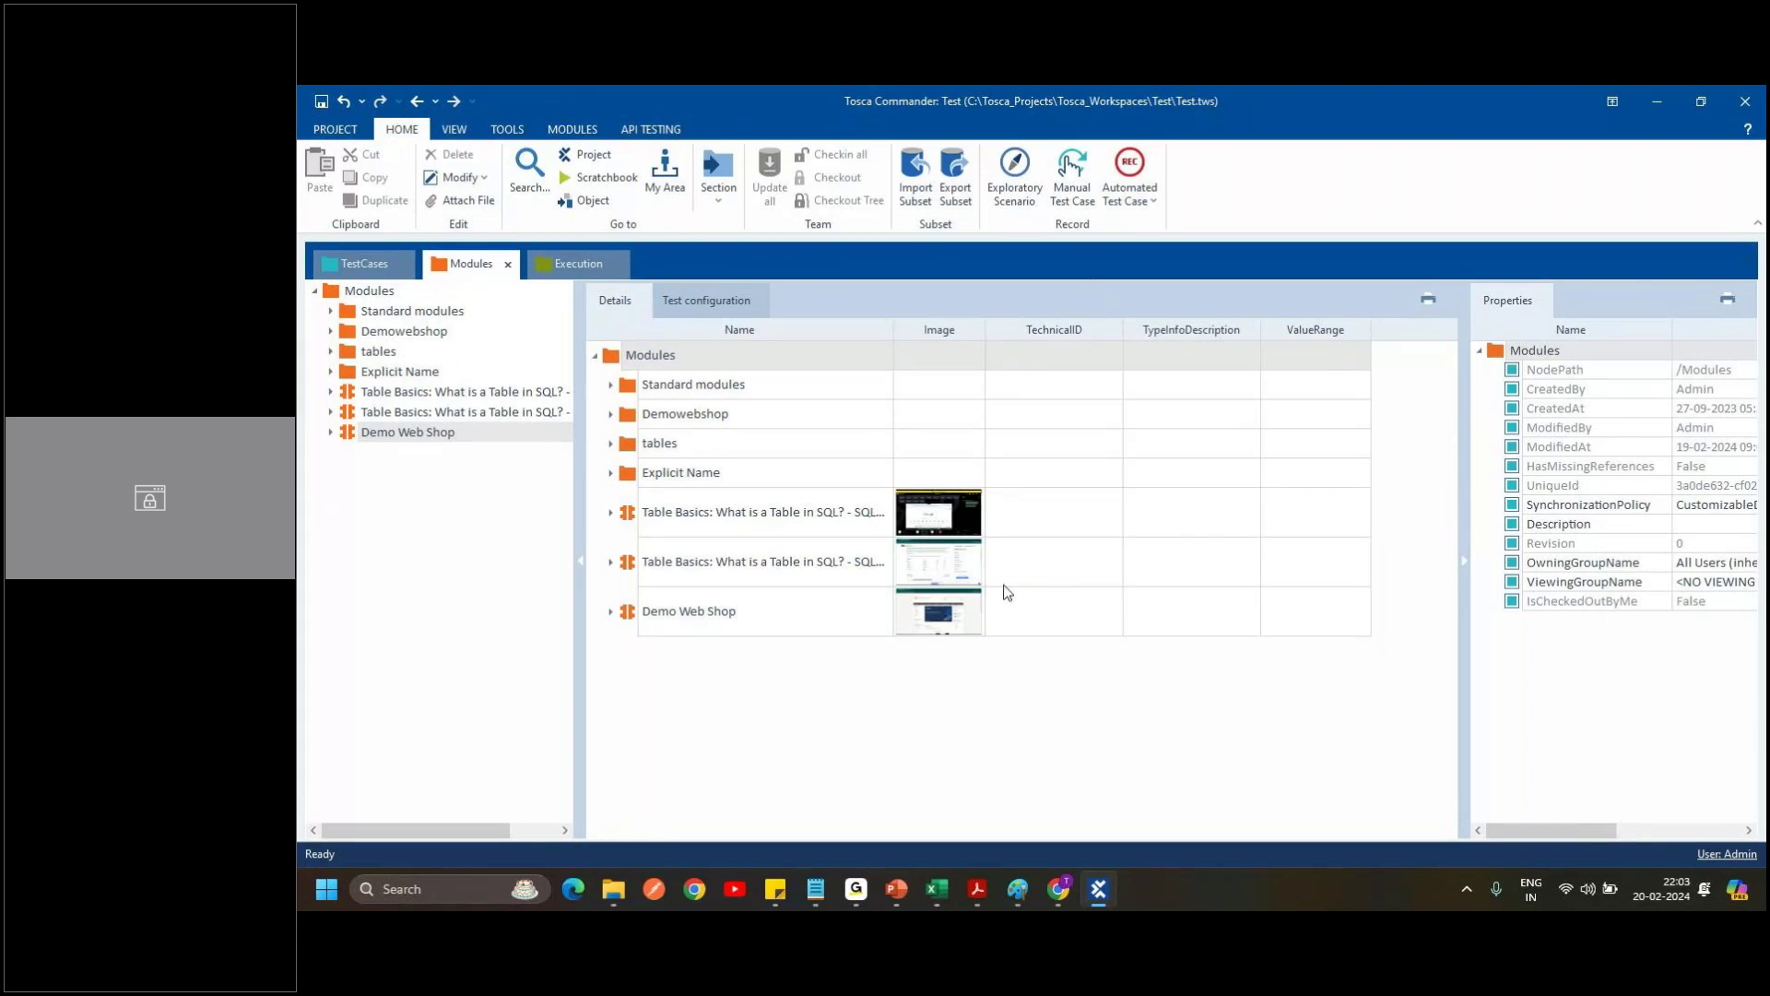
# Switch to PowerPoint to view the Model Based Test Automation slide, and return to Tosca Commander.
pyautogui.click(863, 696)
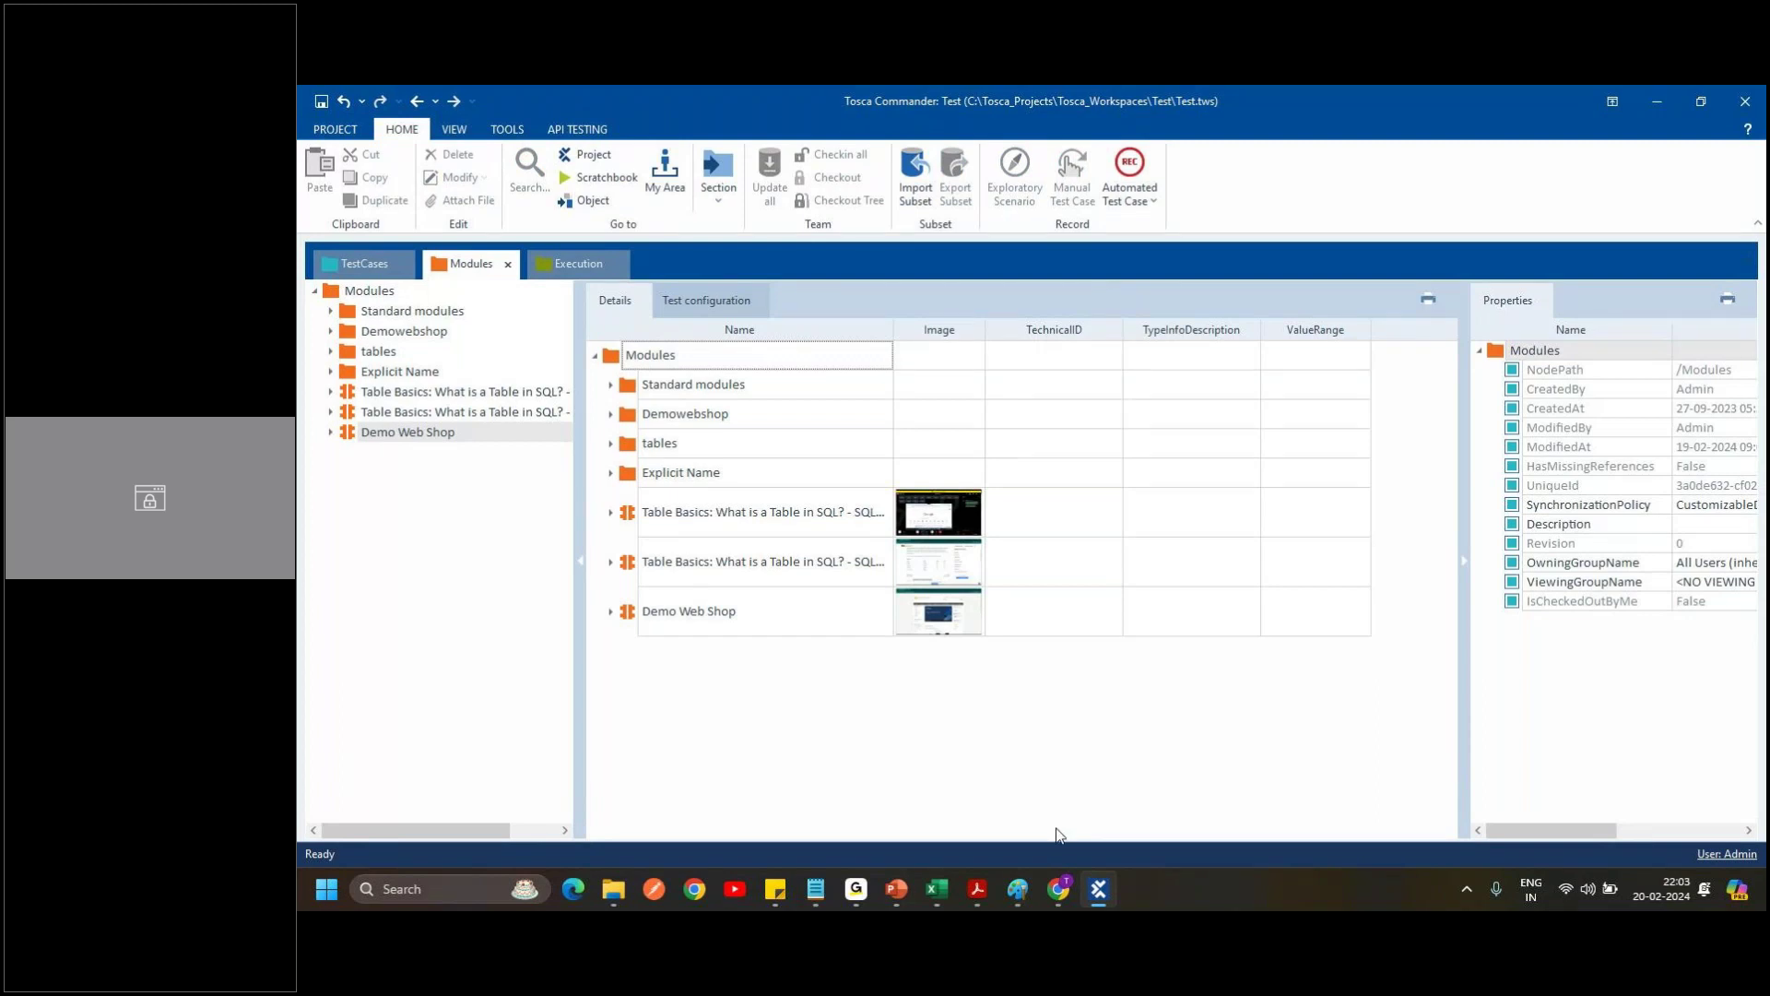
pyautogui.click(1007, 790)
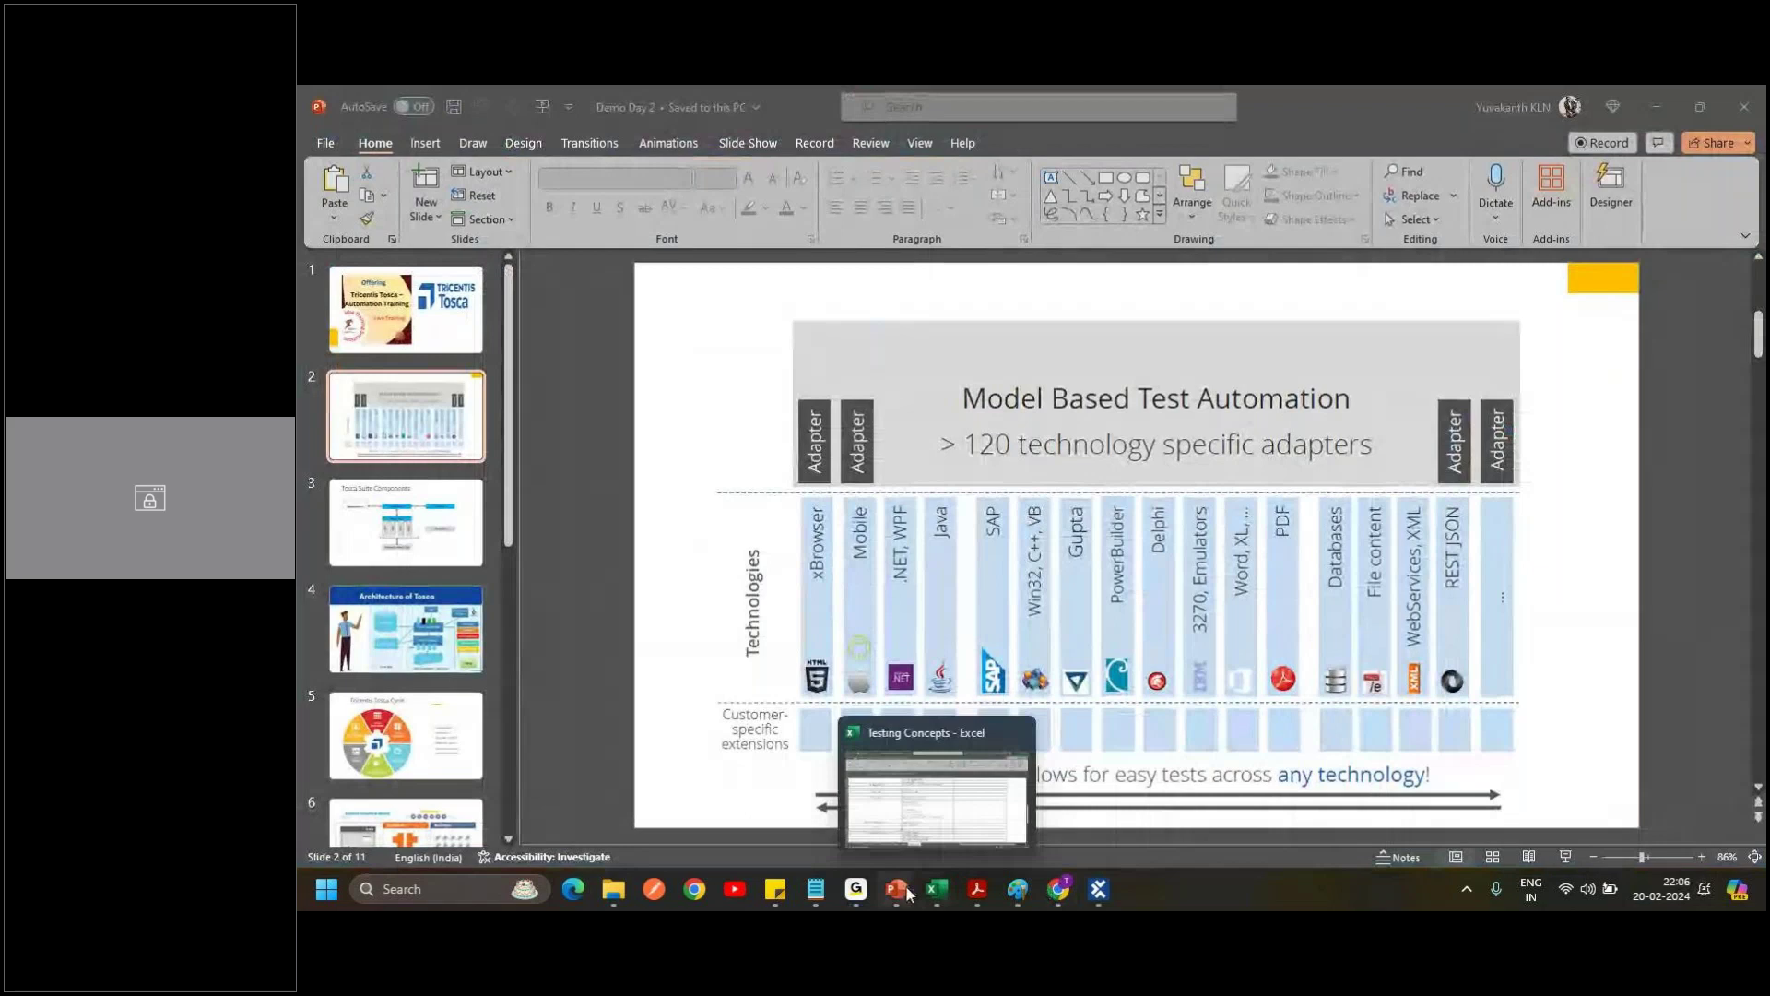
pyautogui.click(959, 807)
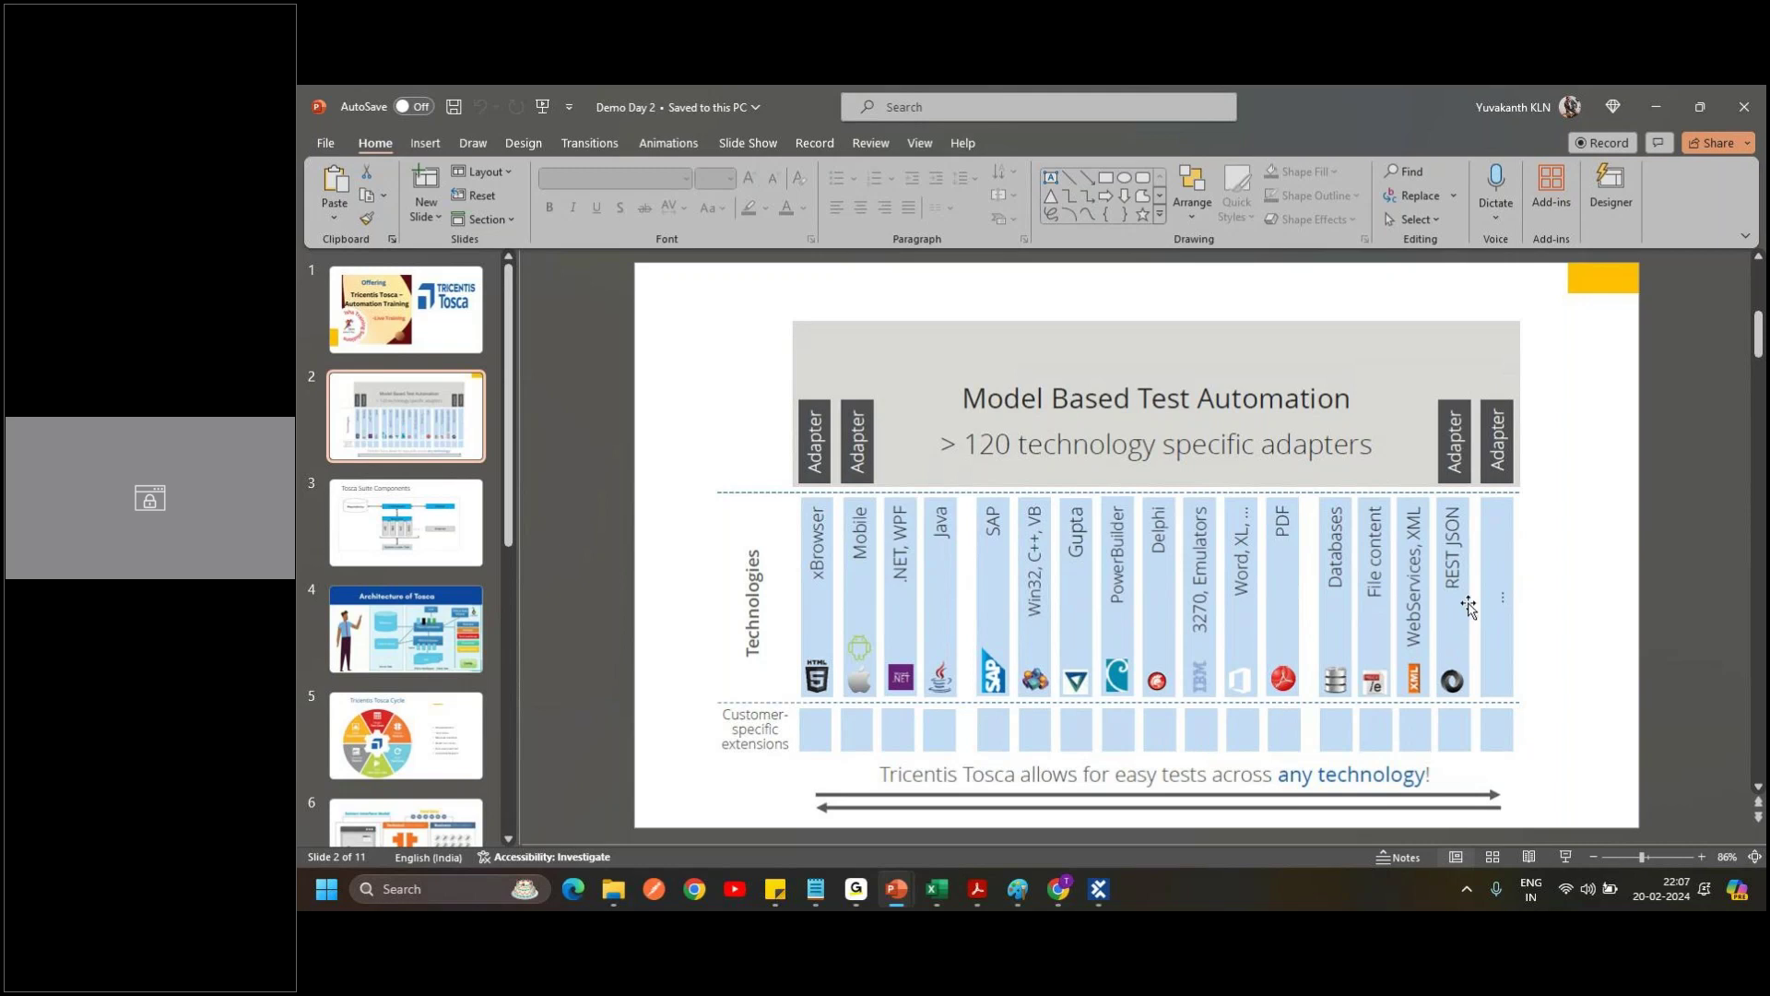
pyautogui.click(1100, 891)
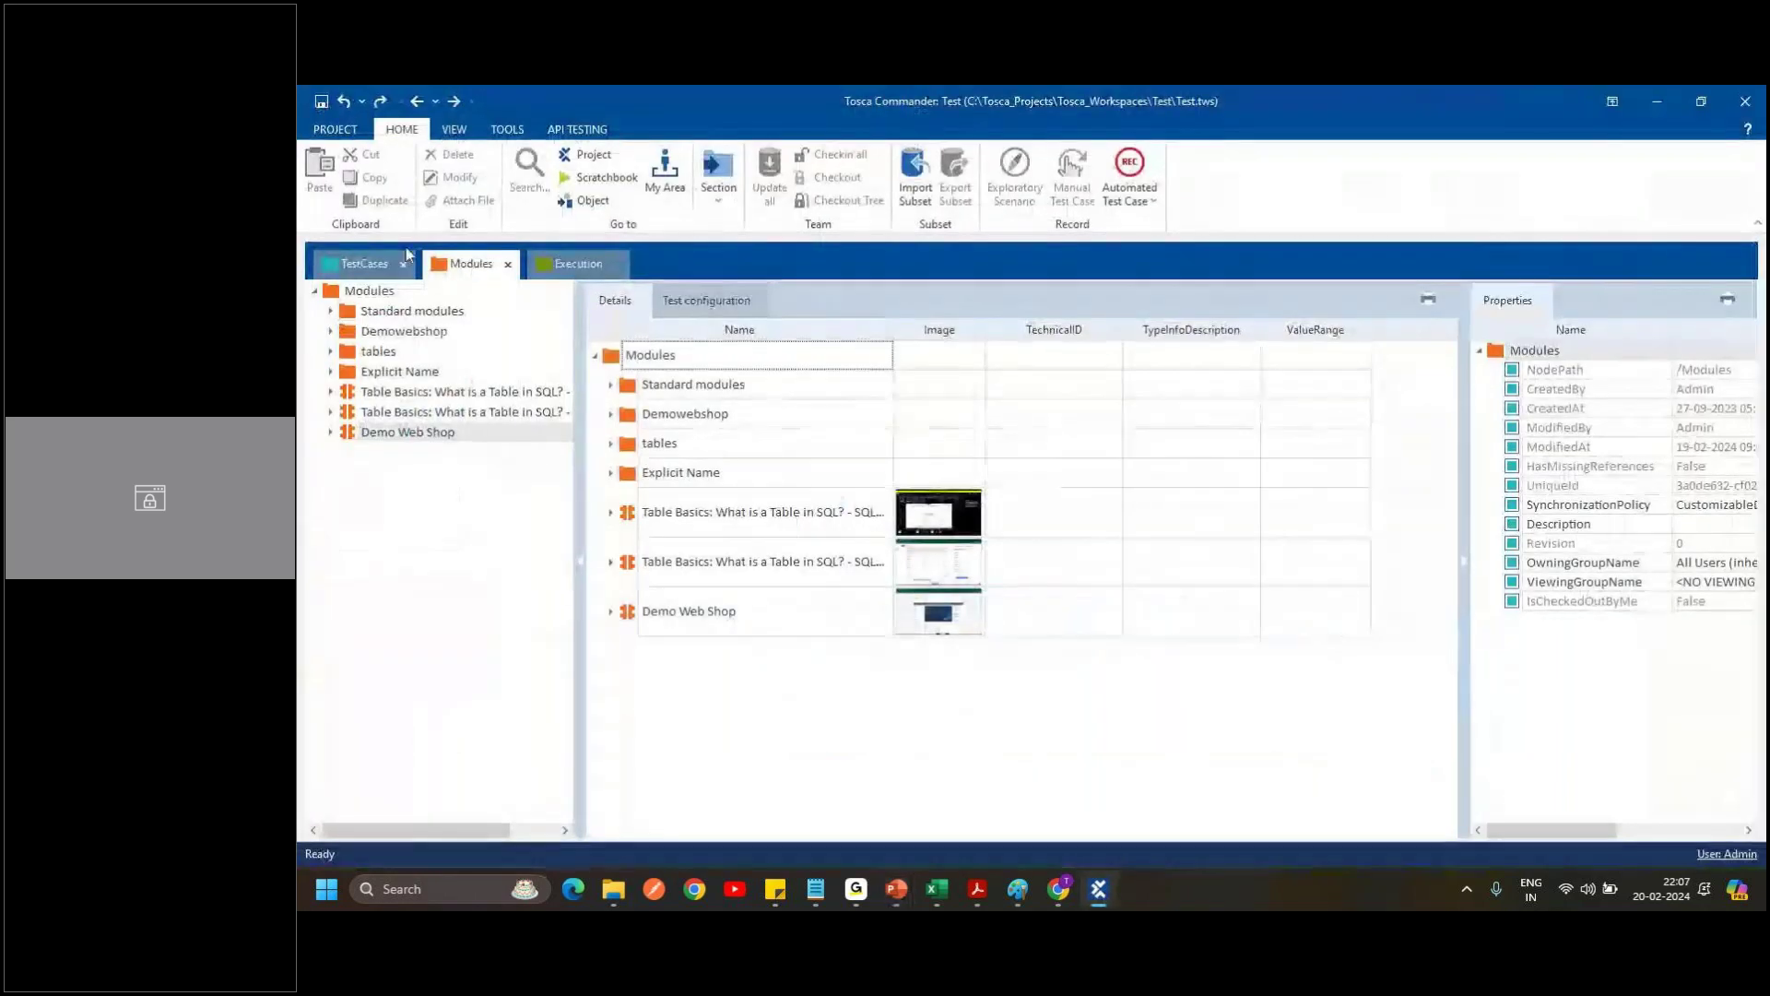
# Reopen the project overview, review its folders from TestPlanning up to Component, and close the overview window.
pyautogui.click(590, 155)
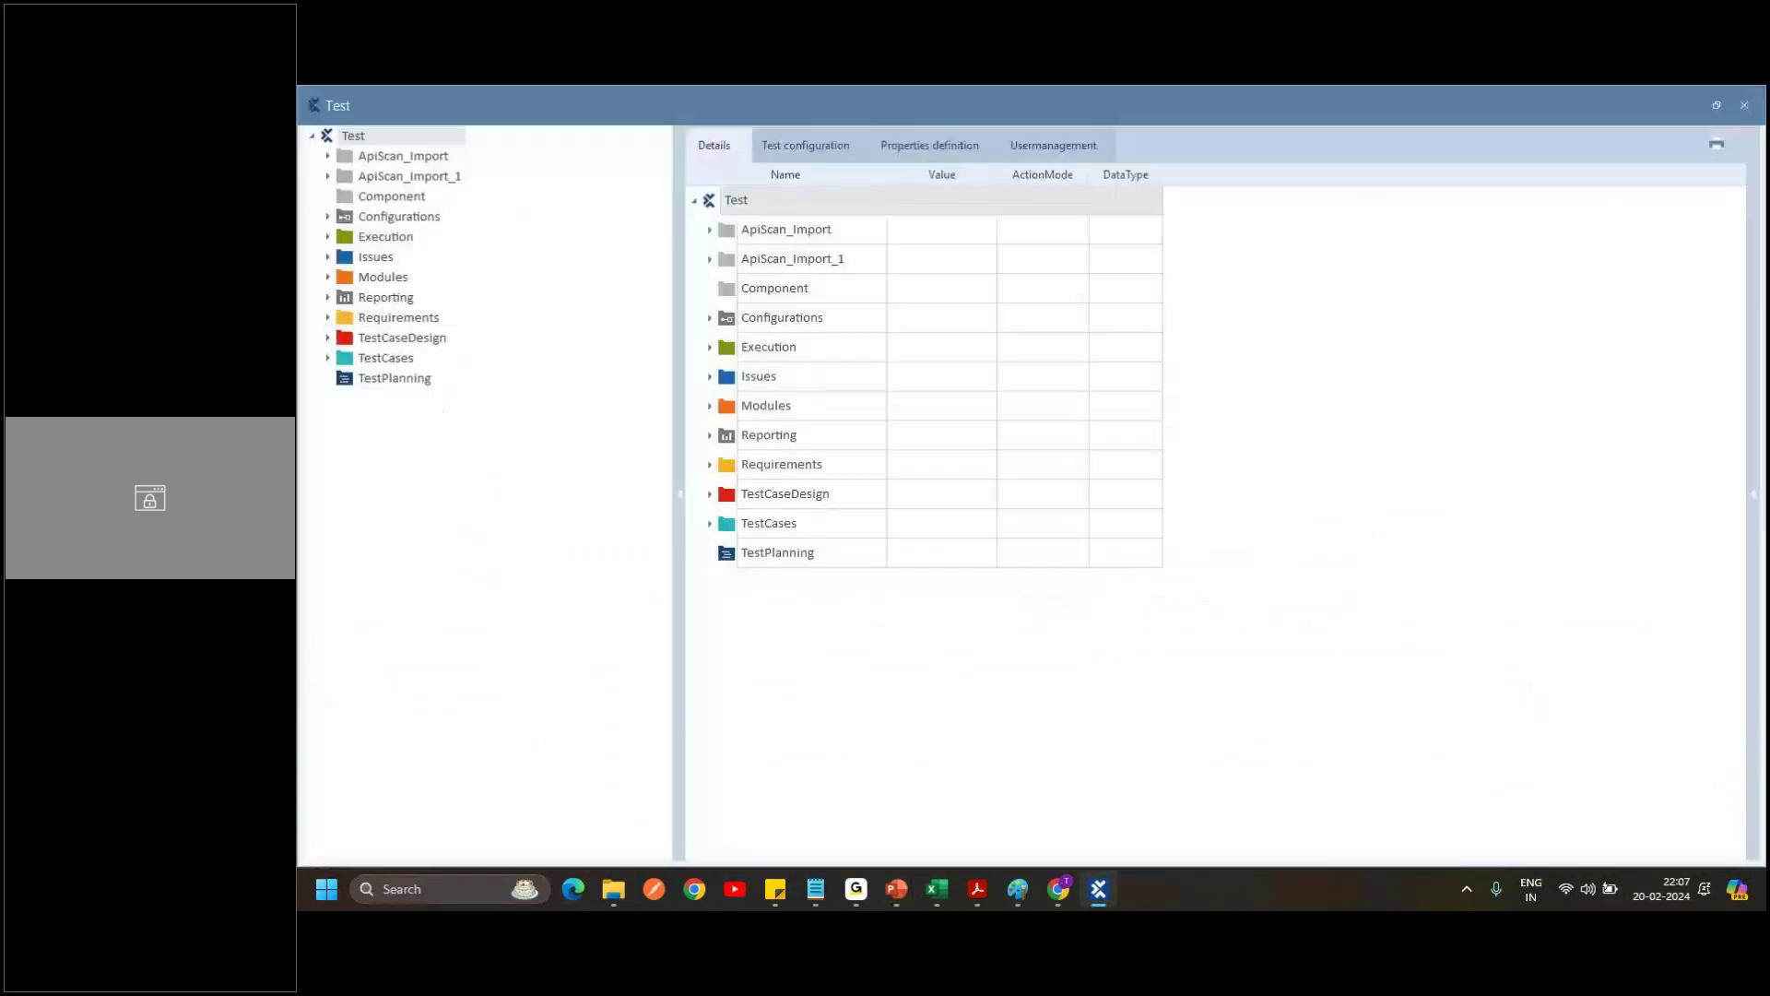
pyautogui.click(392, 380)
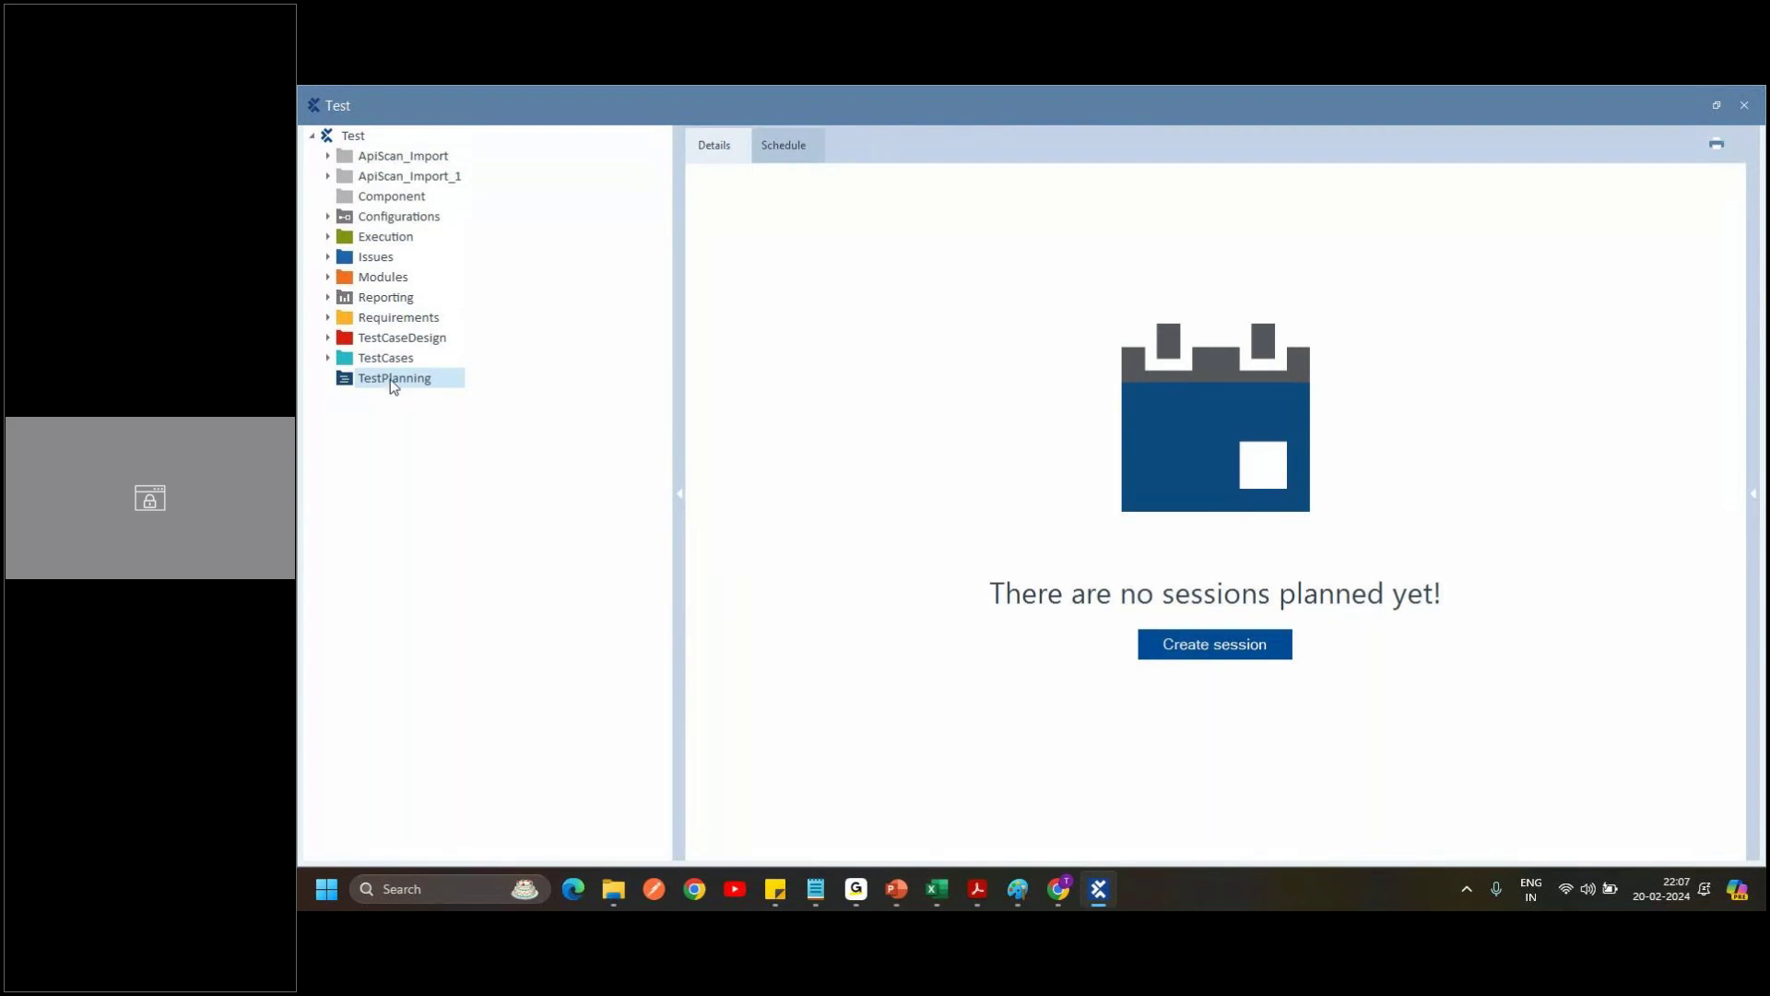
pyautogui.click(389, 361)
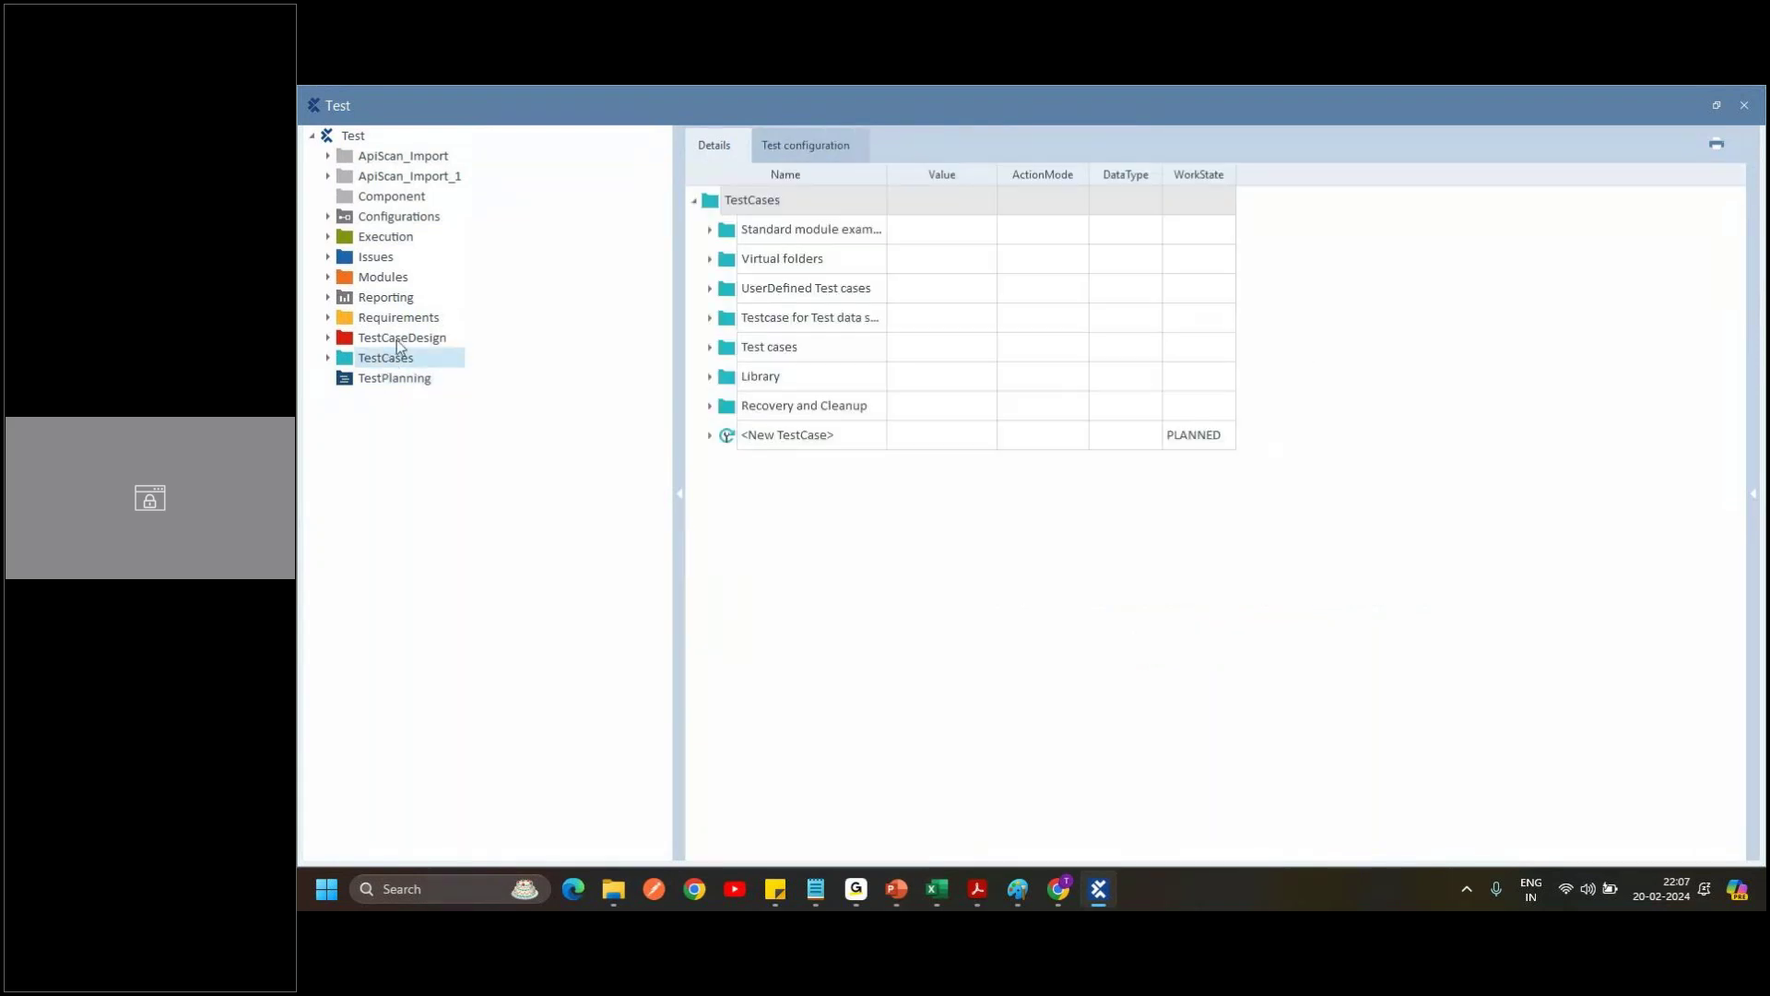
pyautogui.click(397, 339)
pyautogui.click(397, 319)
pyautogui.click(396, 299)
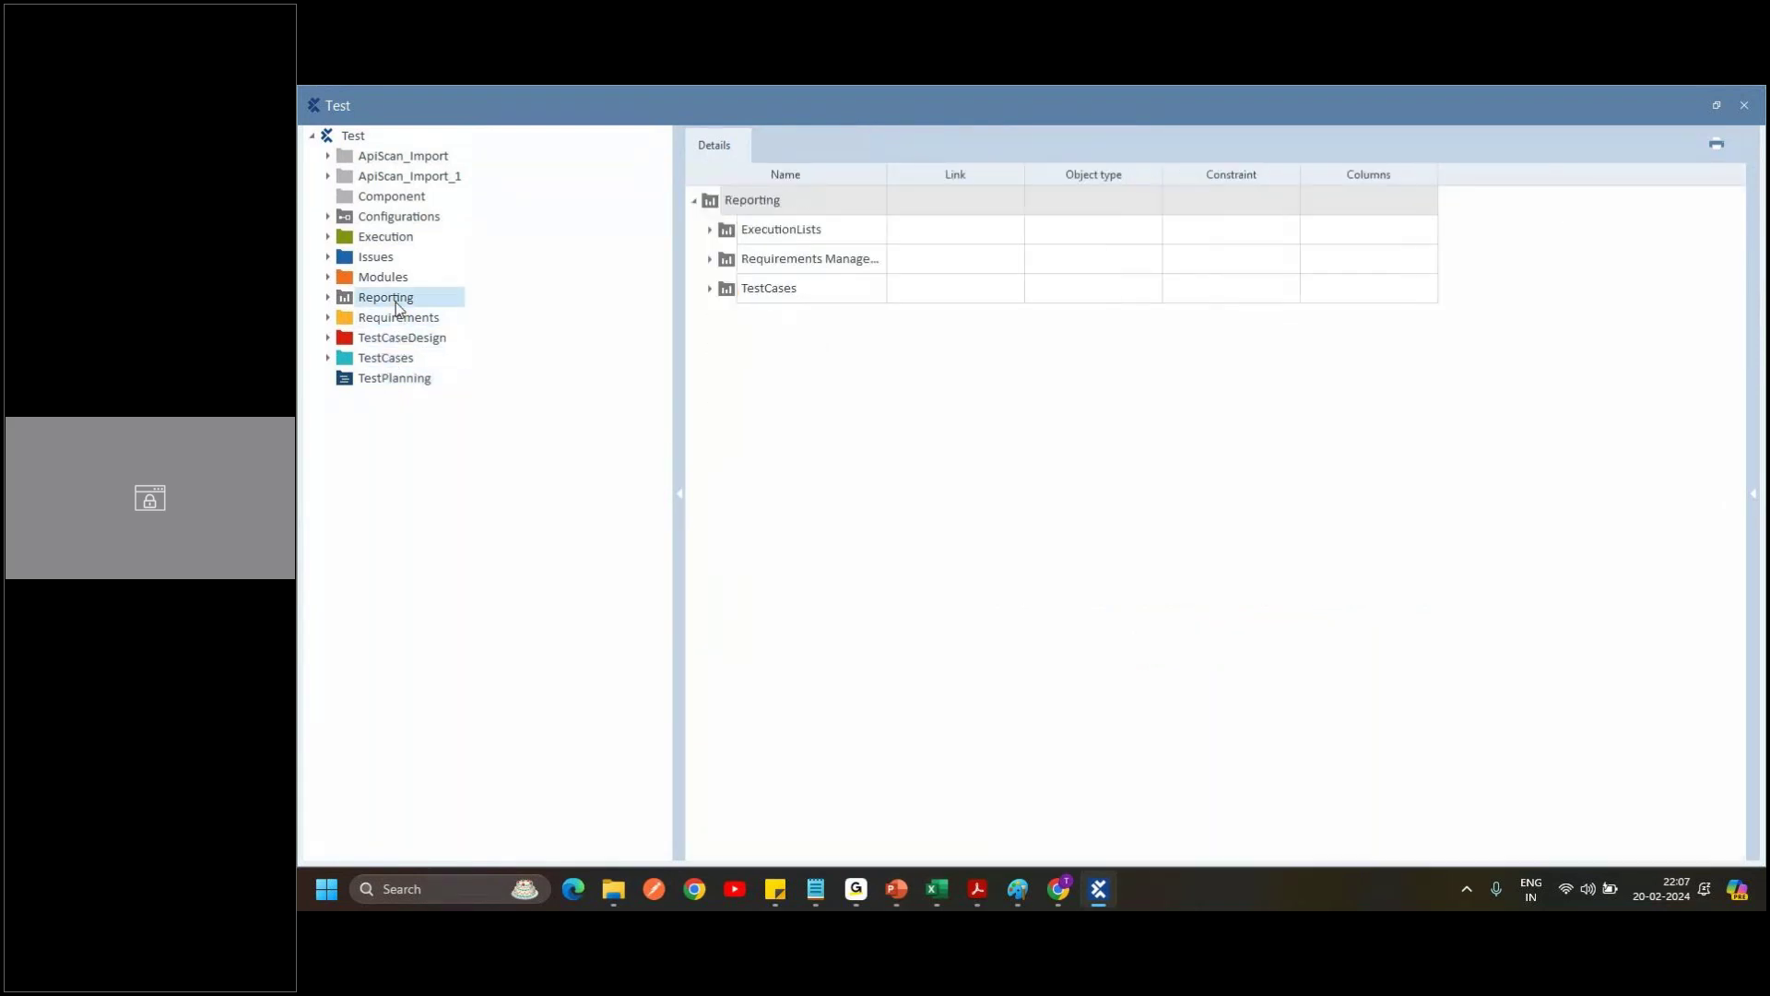
pyautogui.click(395, 276)
pyautogui.click(399, 258)
pyautogui.click(399, 241)
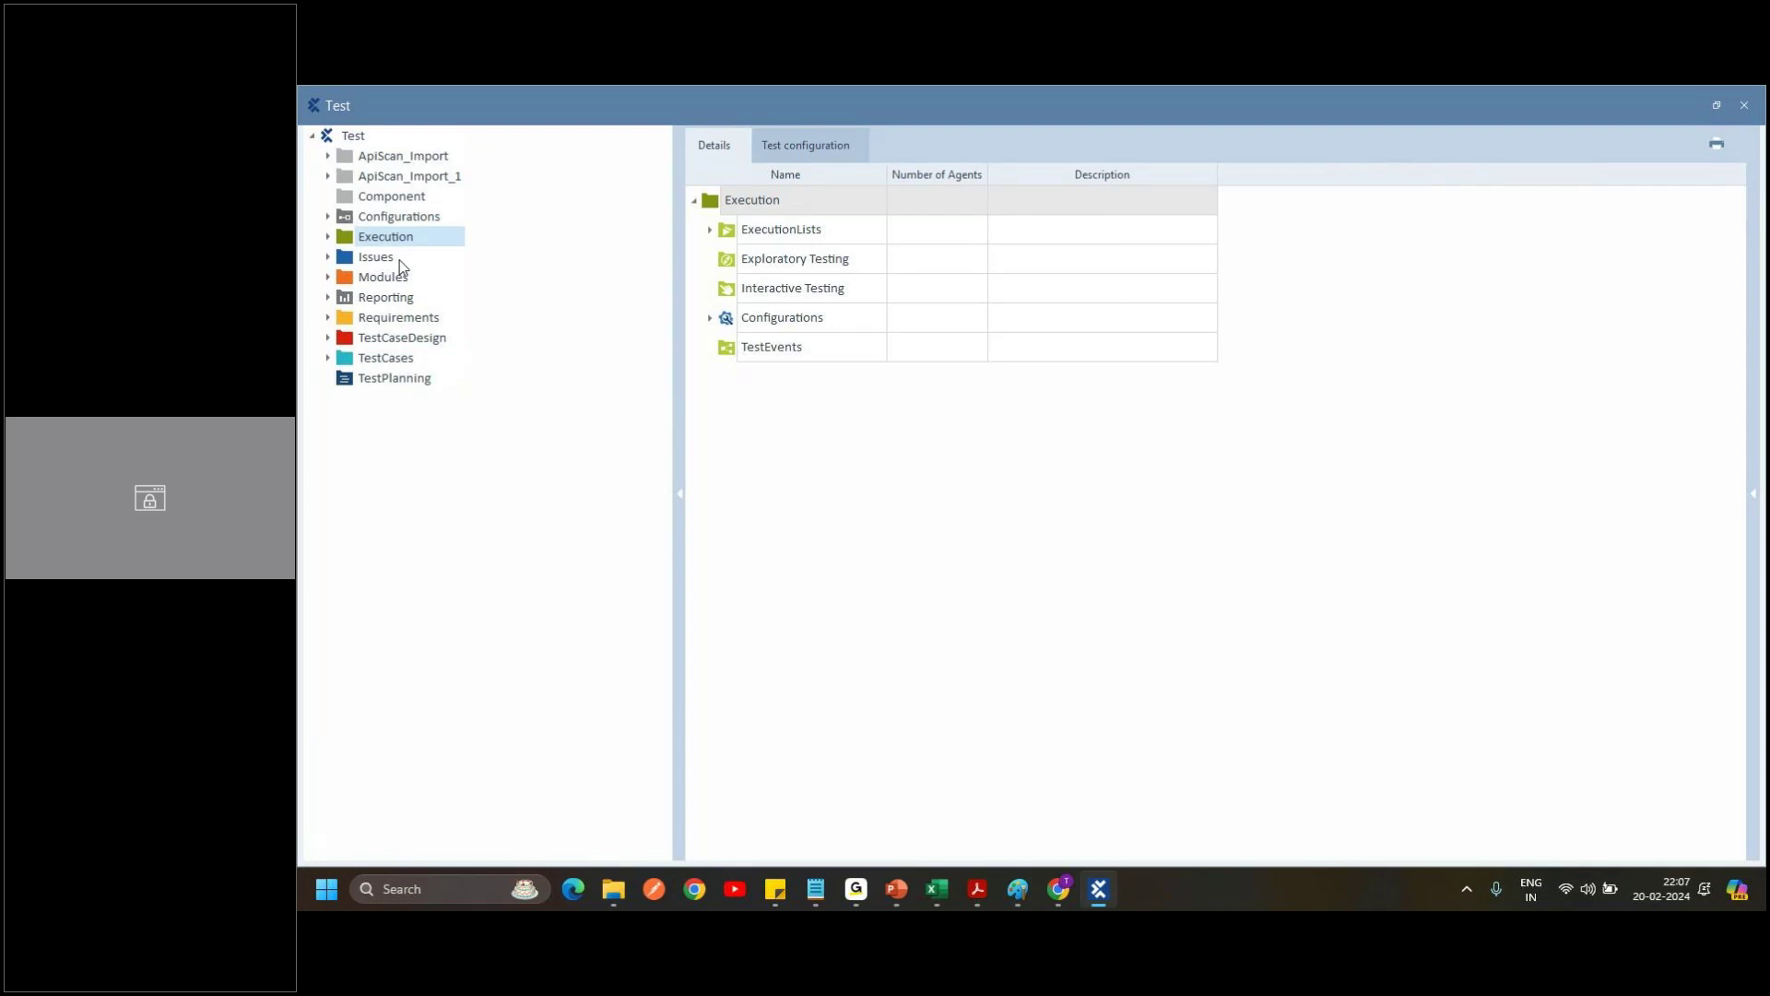
pyautogui.click(400, 215)
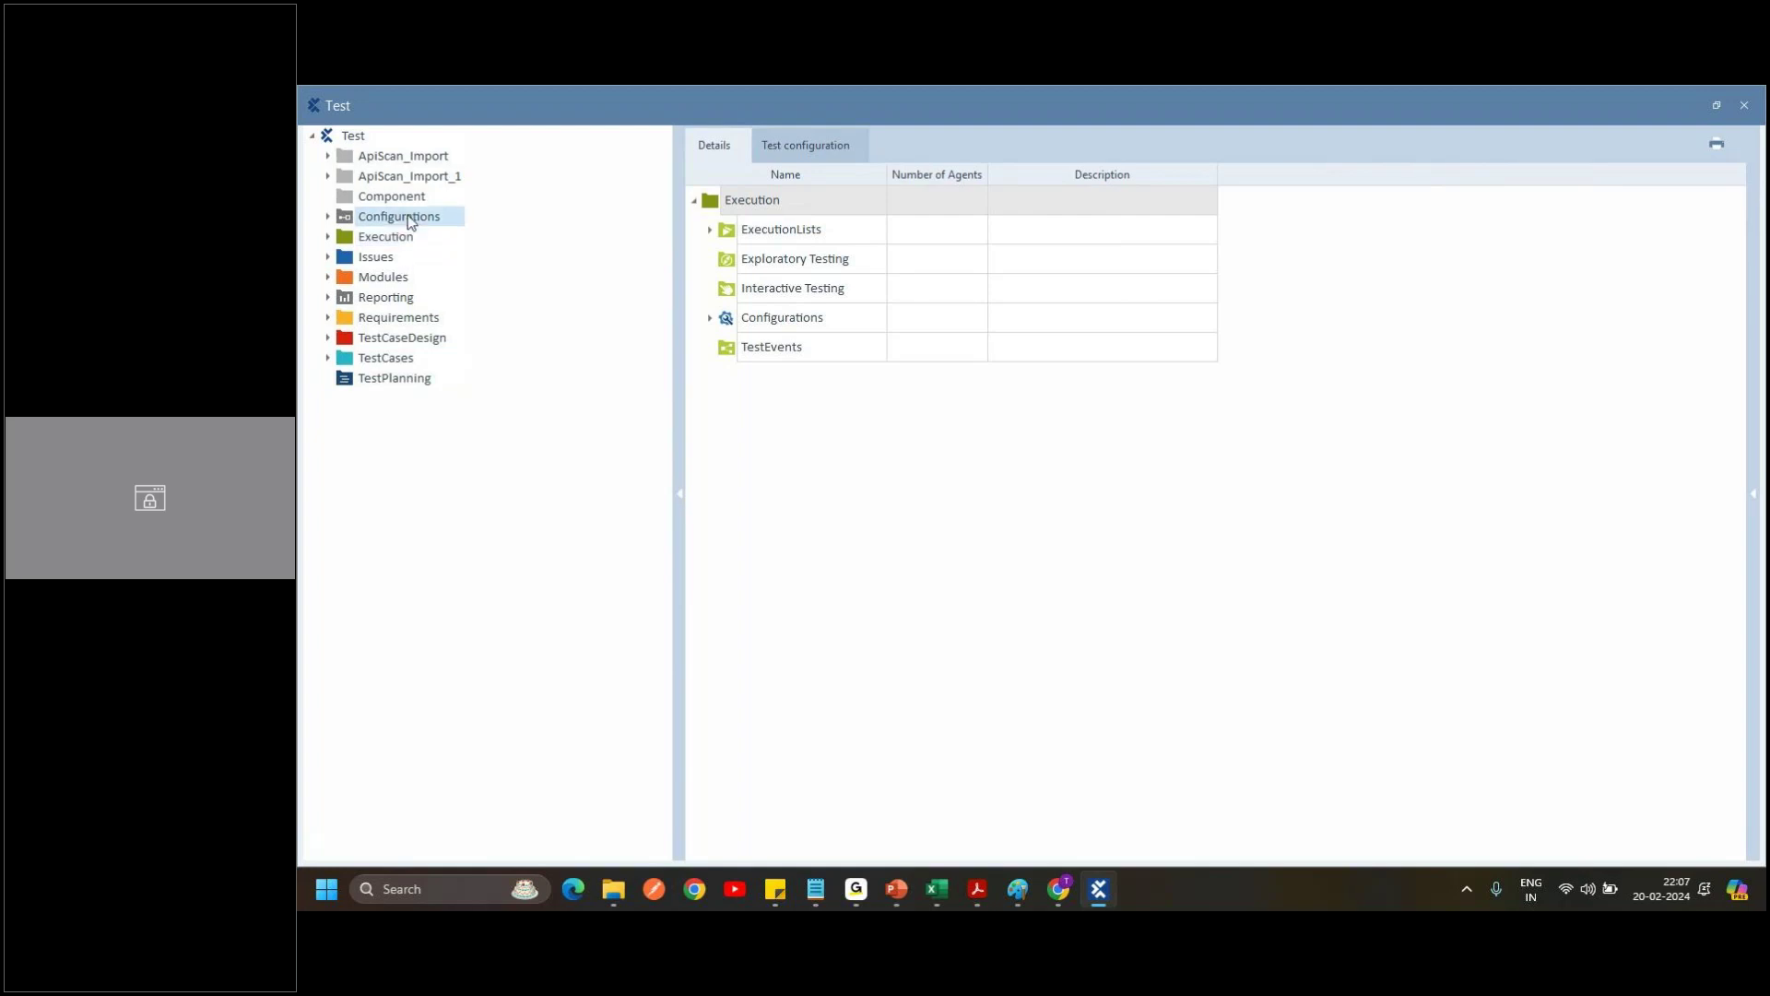
pyautogui.click(400, 199)
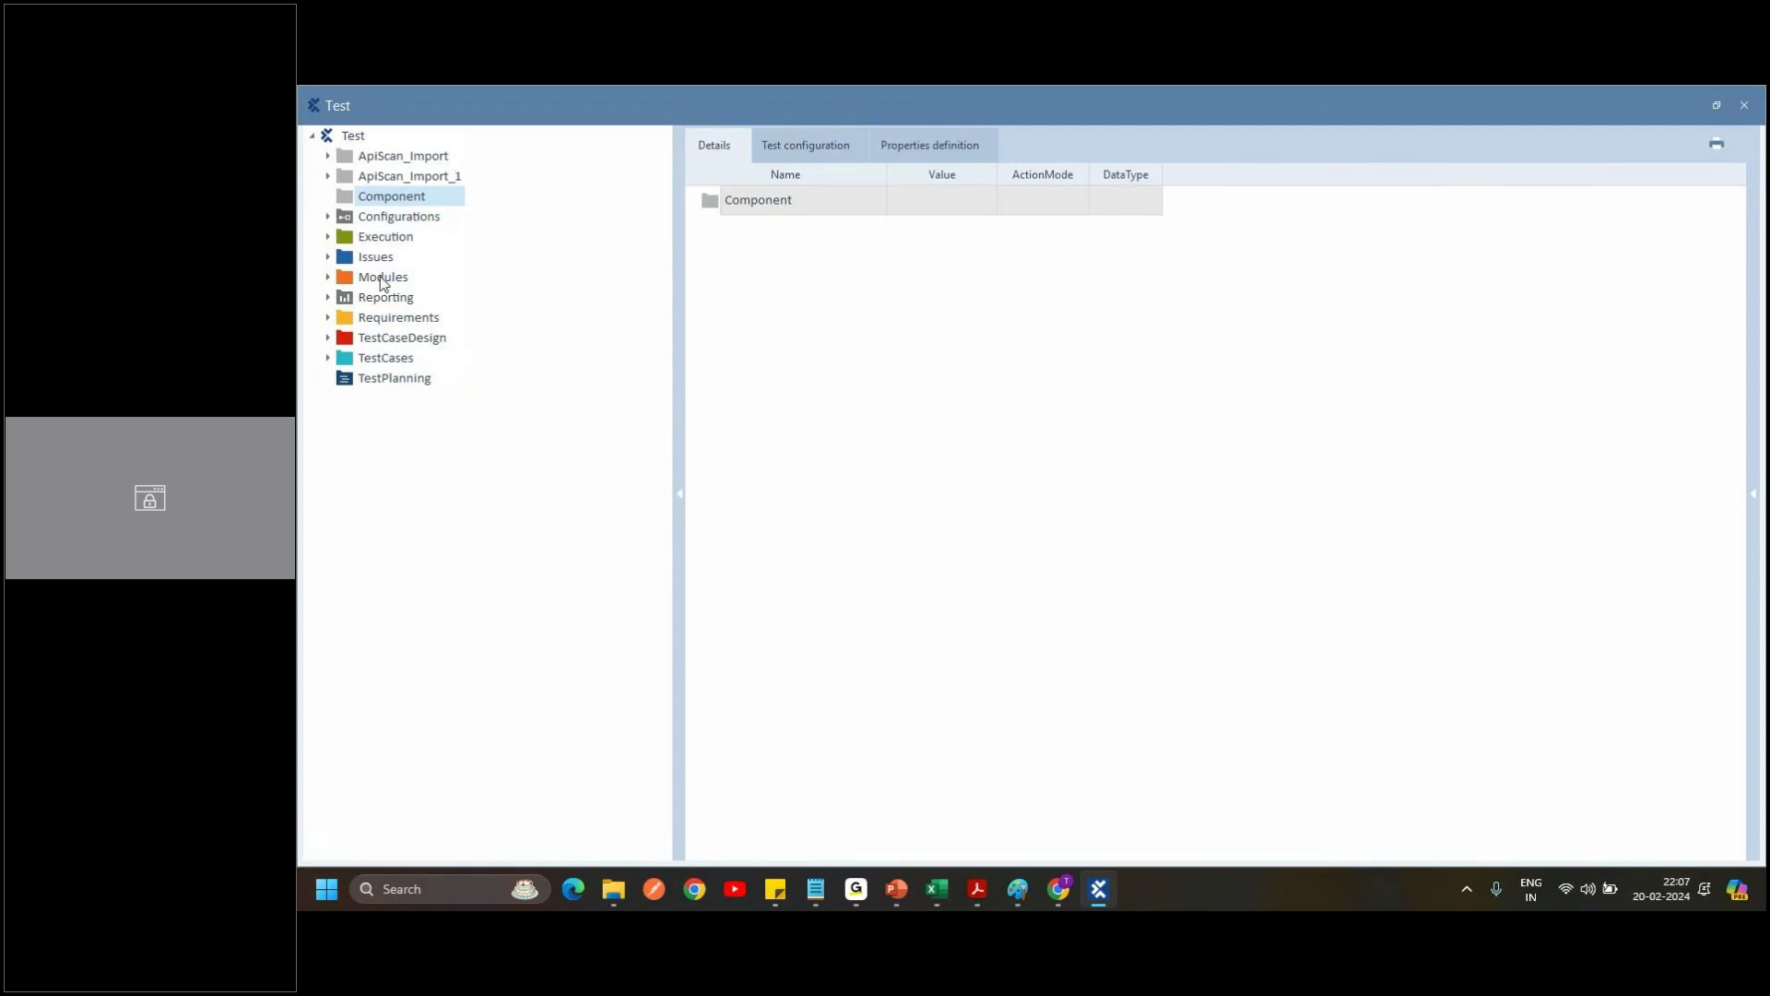
pyautogui.click(1743, 107)
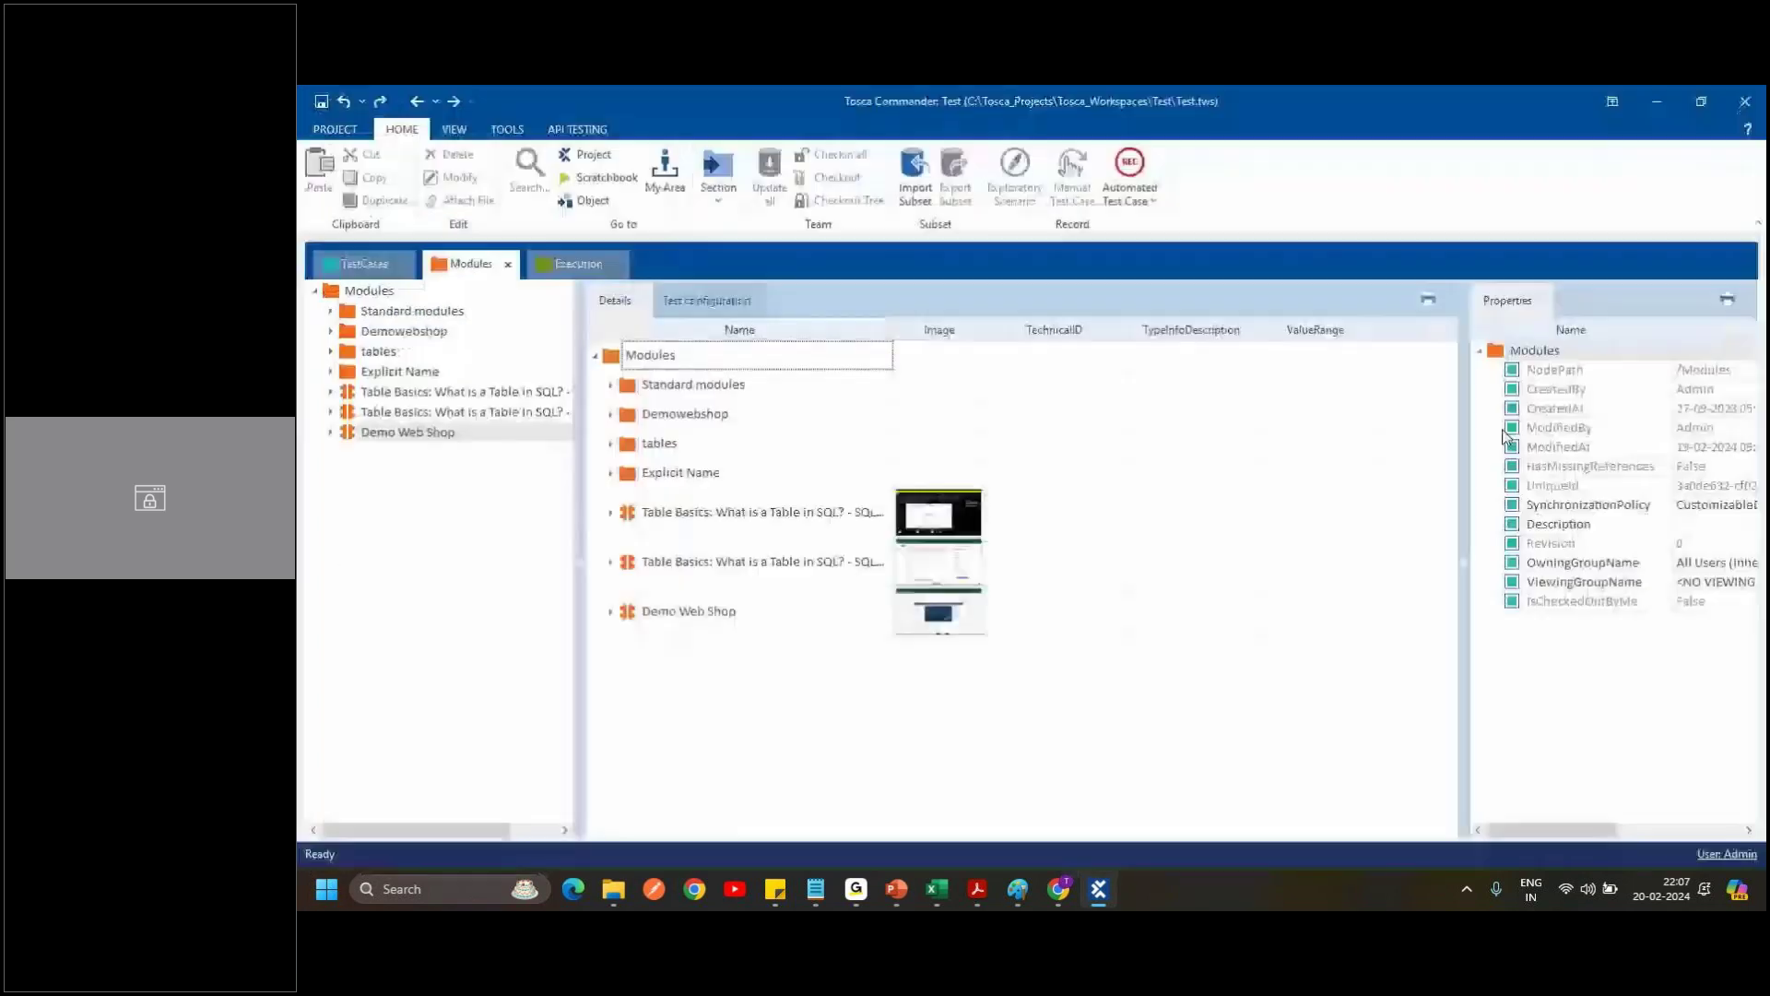
pyautogui.moveTo(1015, 888)
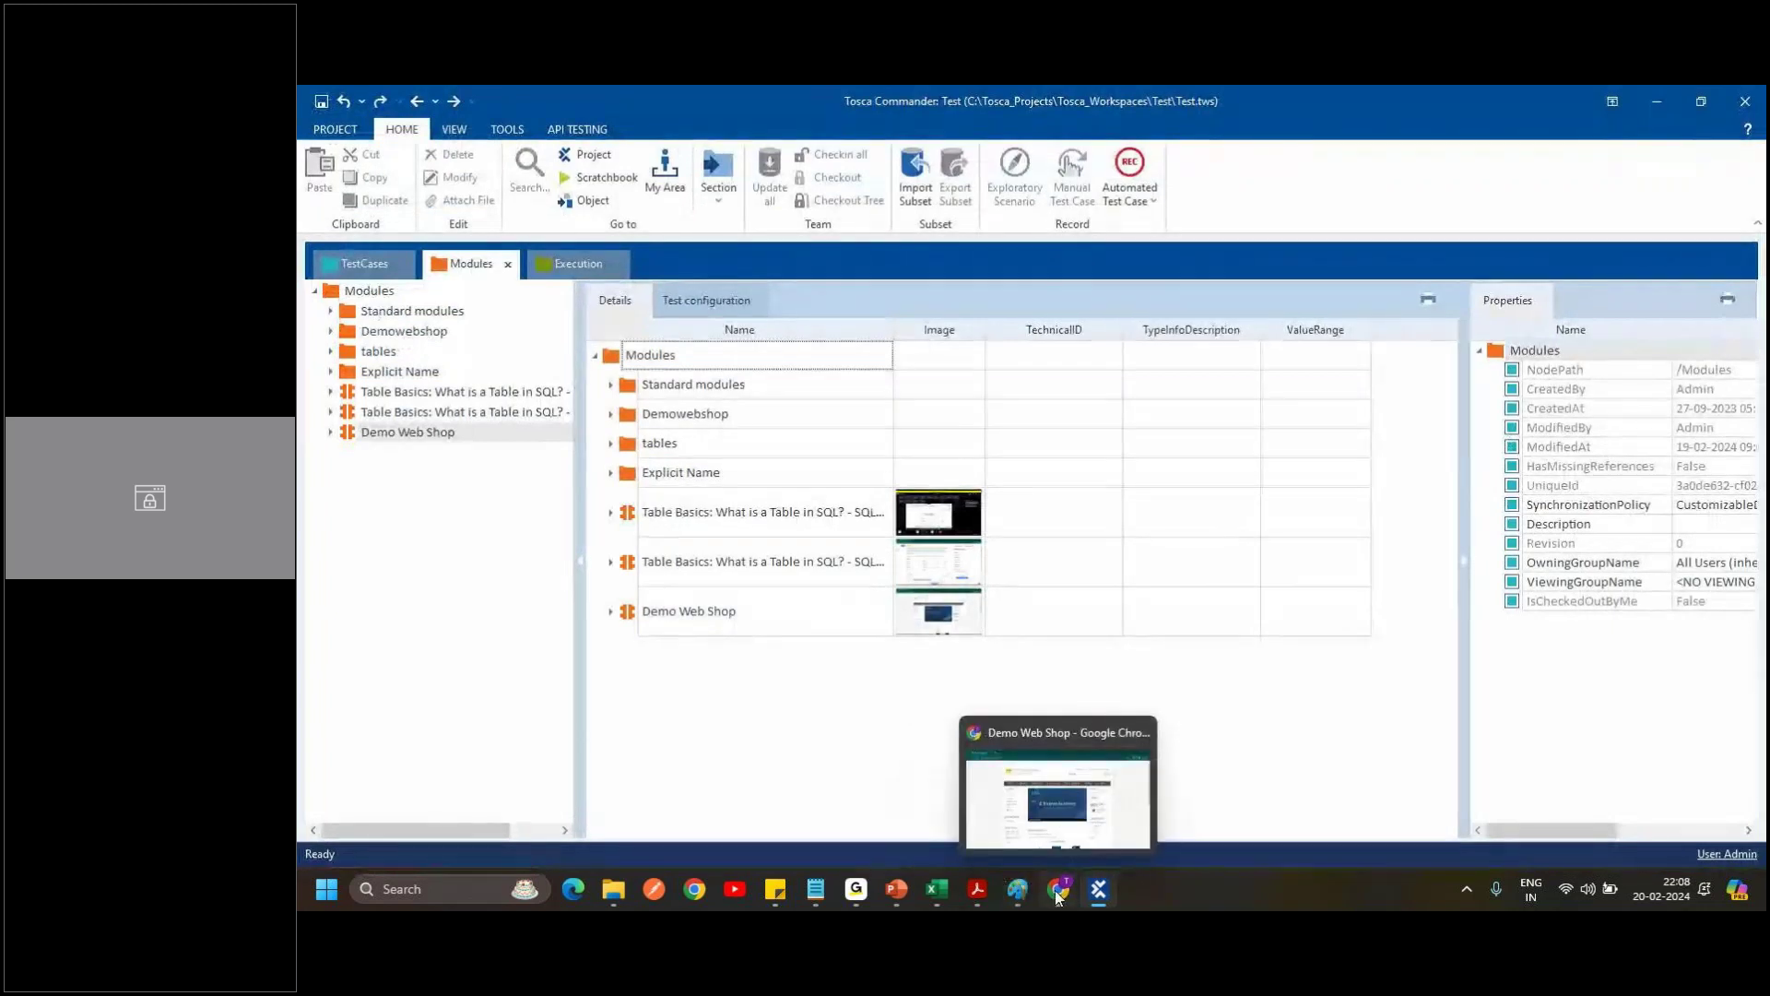
# Switch to the Demo Day 2 presentation in PowerPoint and view the Tosca Suite Components slide, selecting its diagram.
pyautogui.moveTo(903, 898)
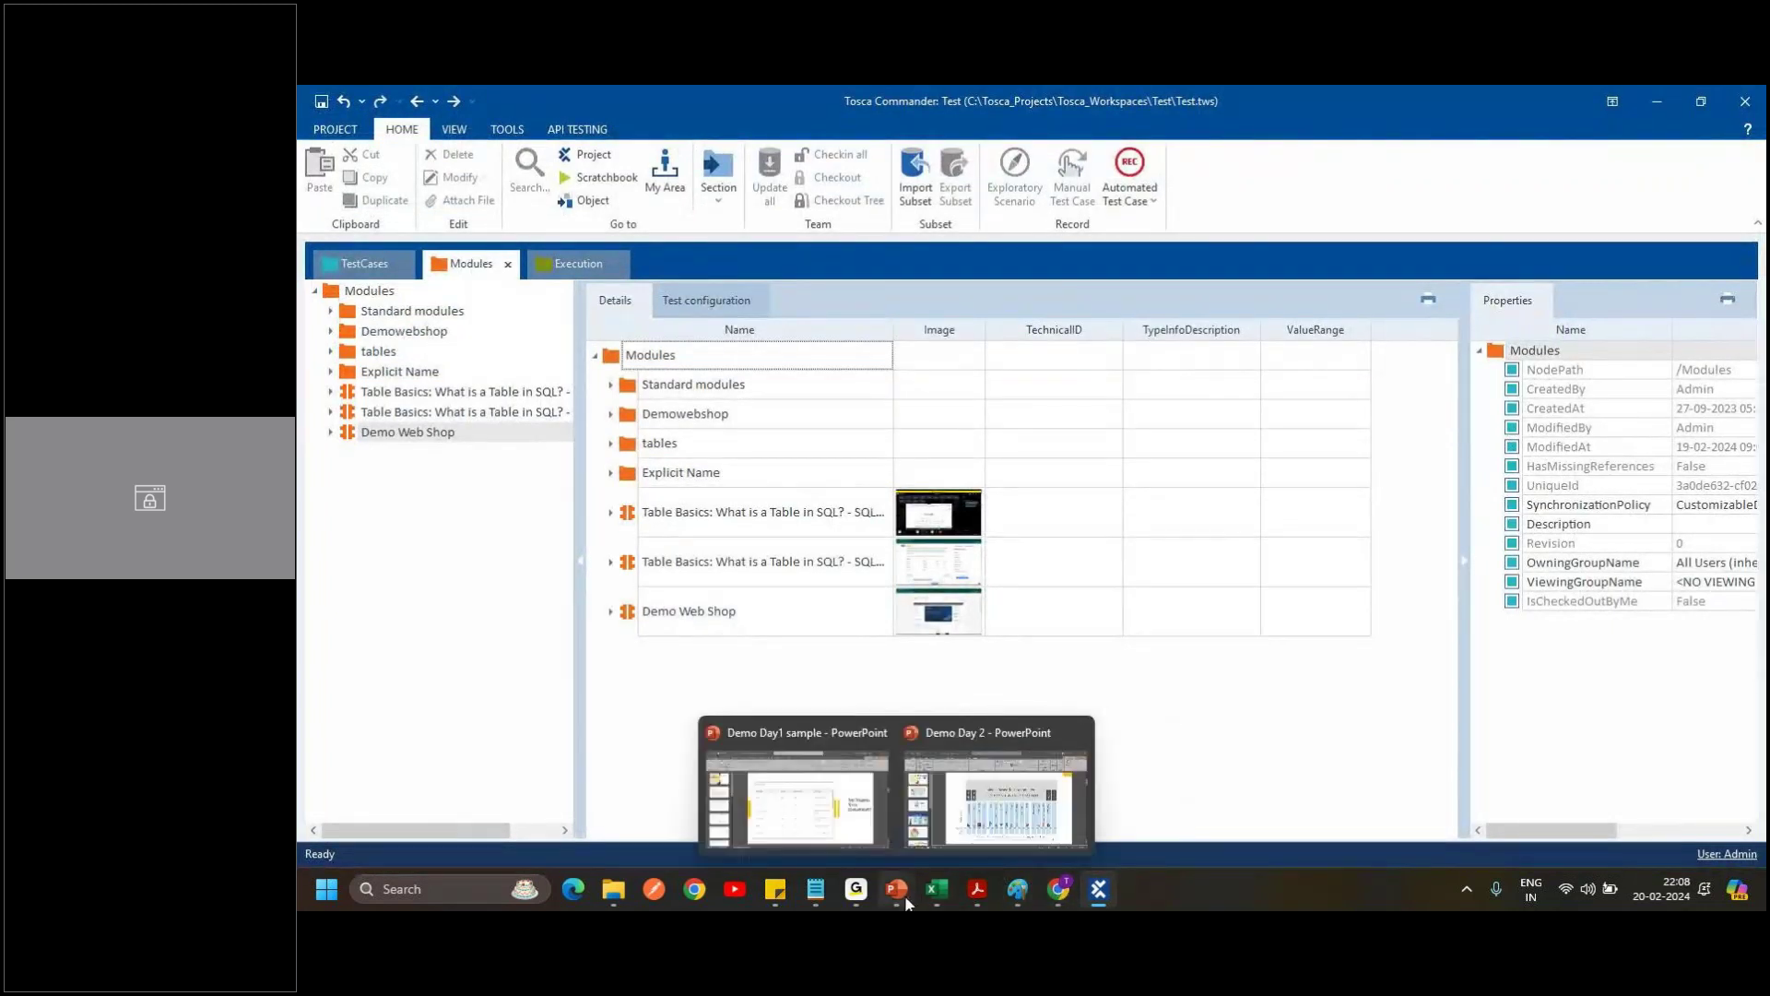
pyautogui.click(994, 794)
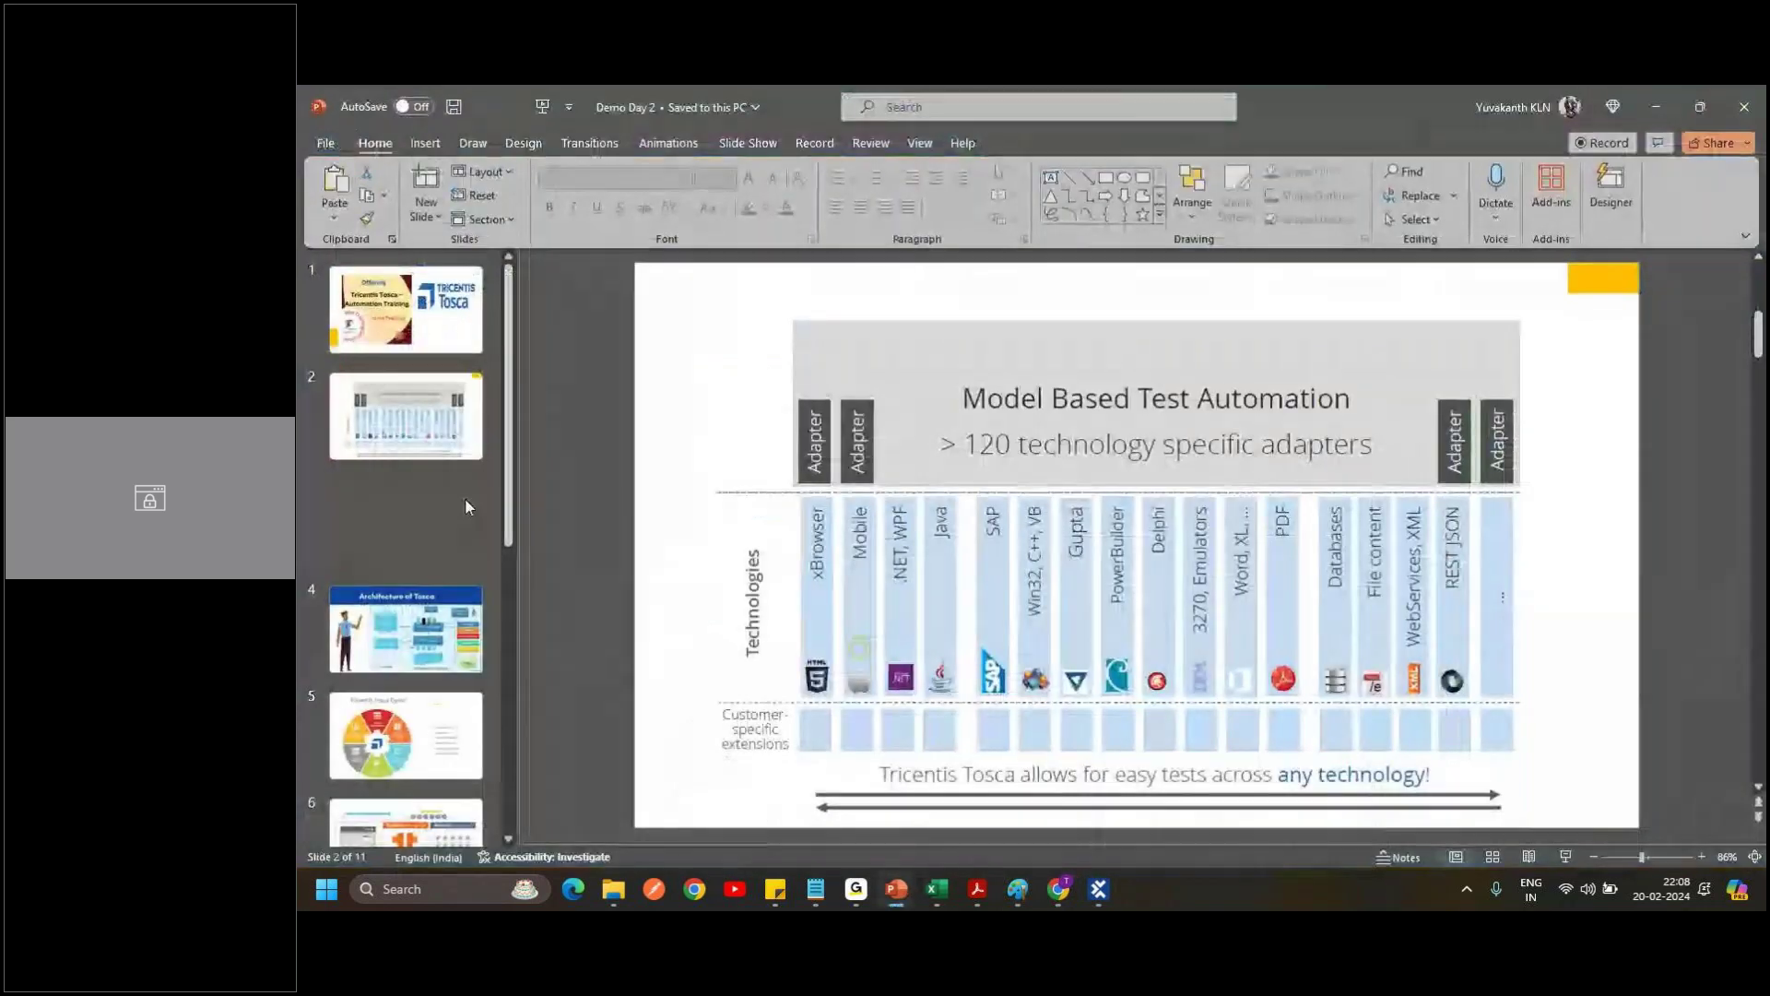
pyautogui.click(464, 498)
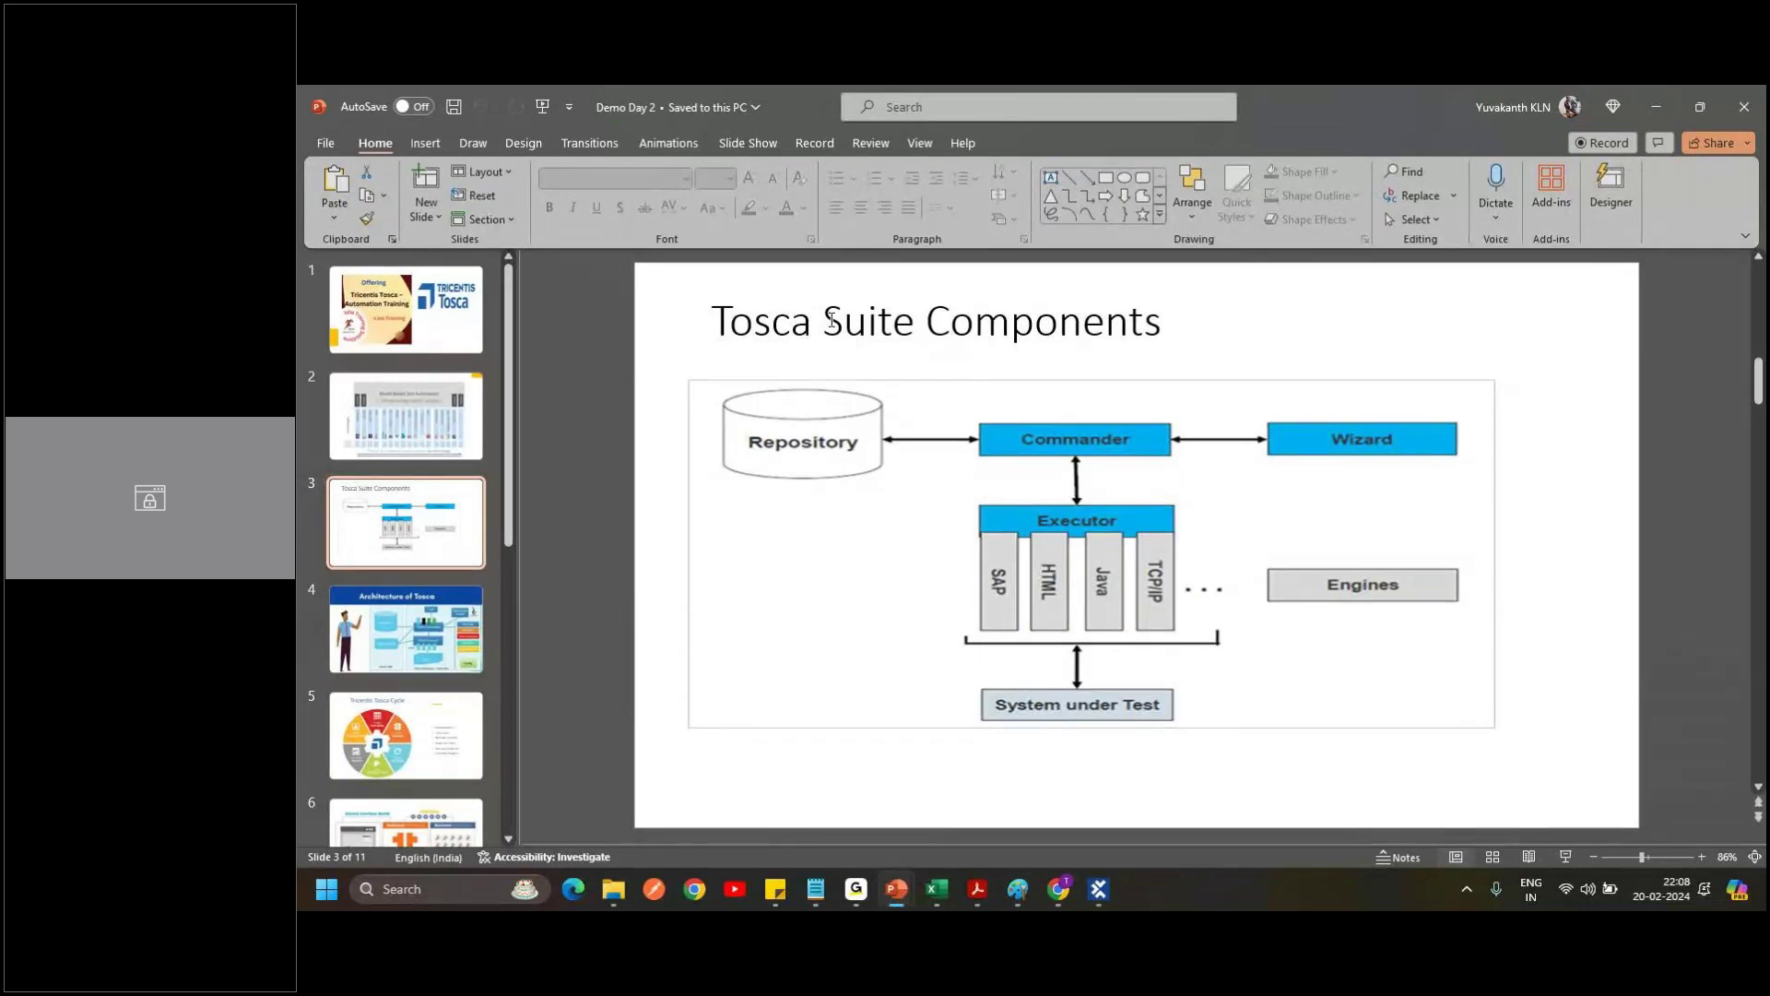
pyautogui.click(848, 450)
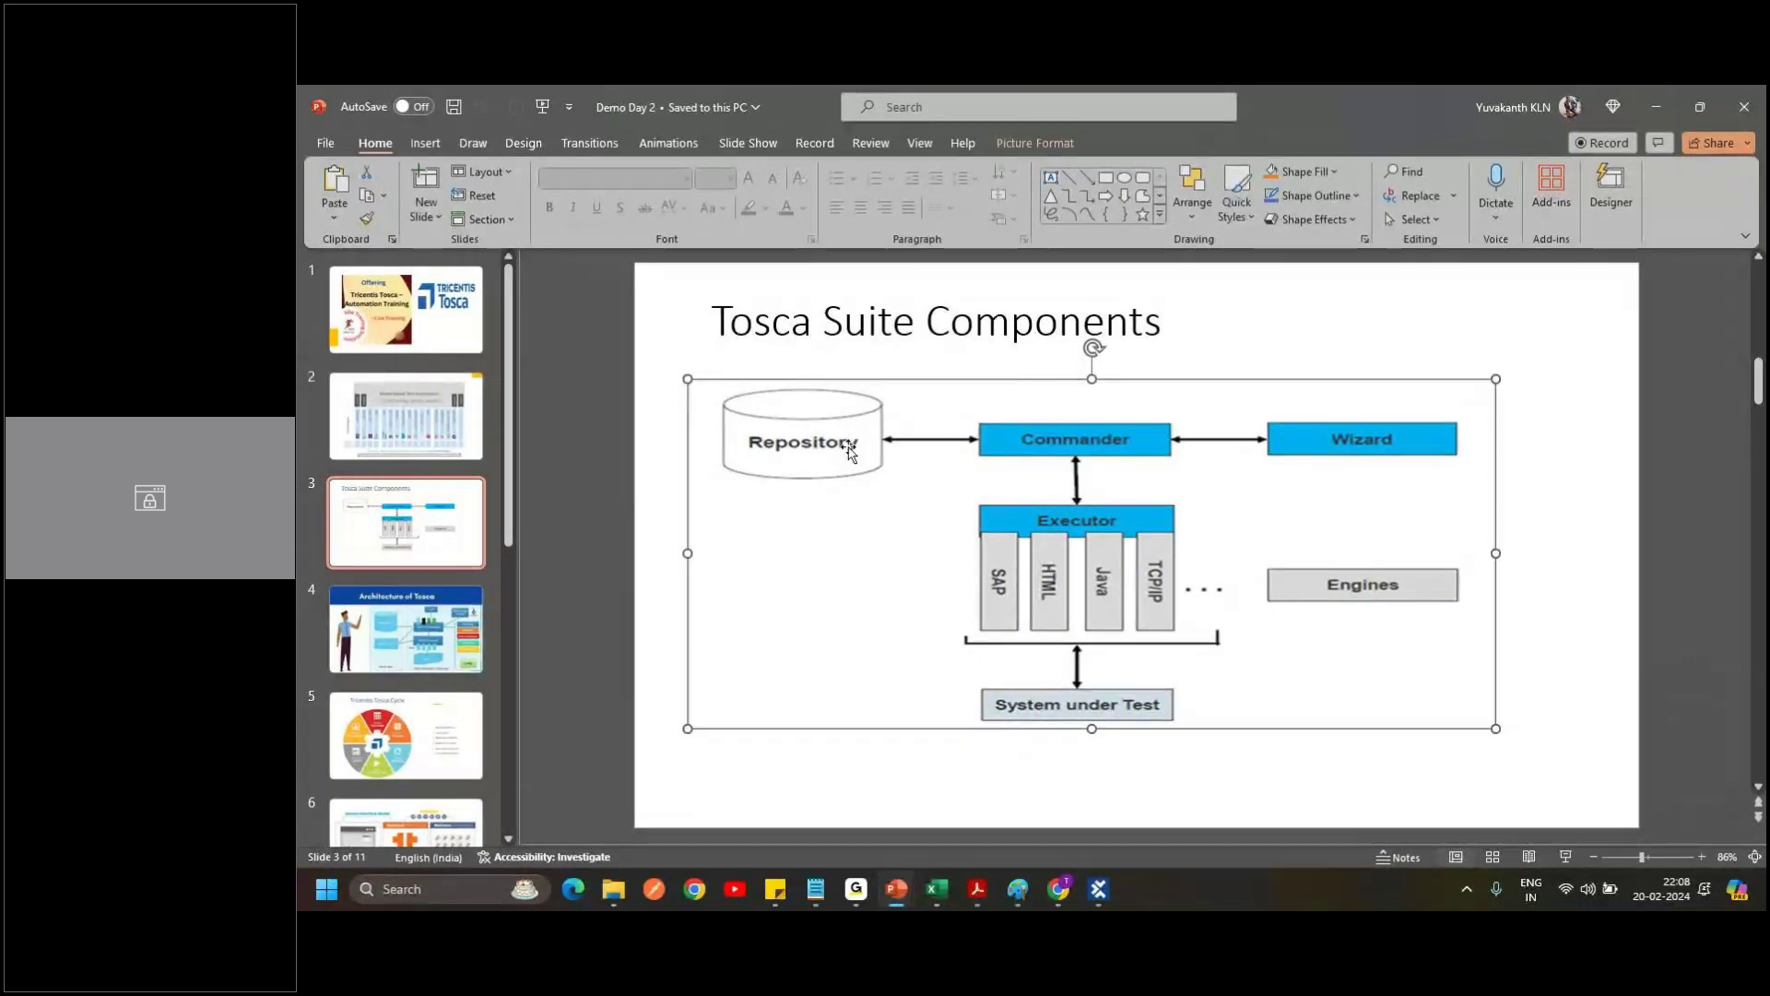
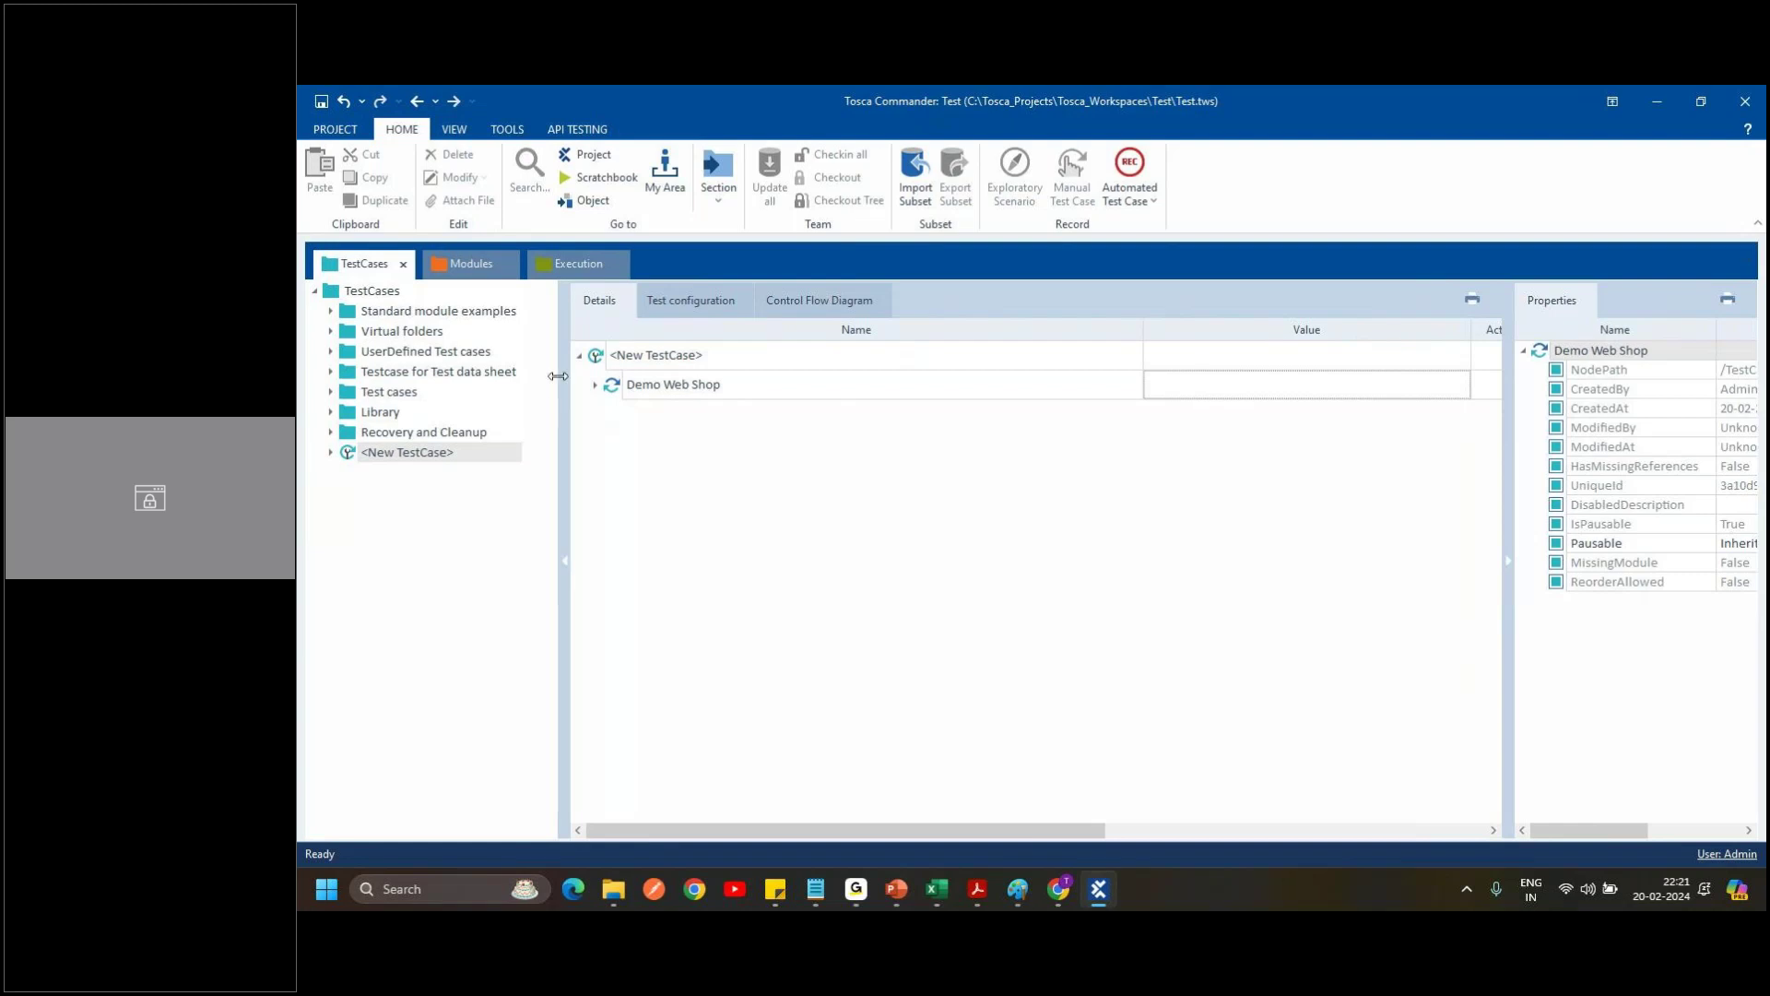
# Collapse the <New TestCase> entry in the test case details to hide its Demo Web Shop step.
pyautogui.click(579, 355)
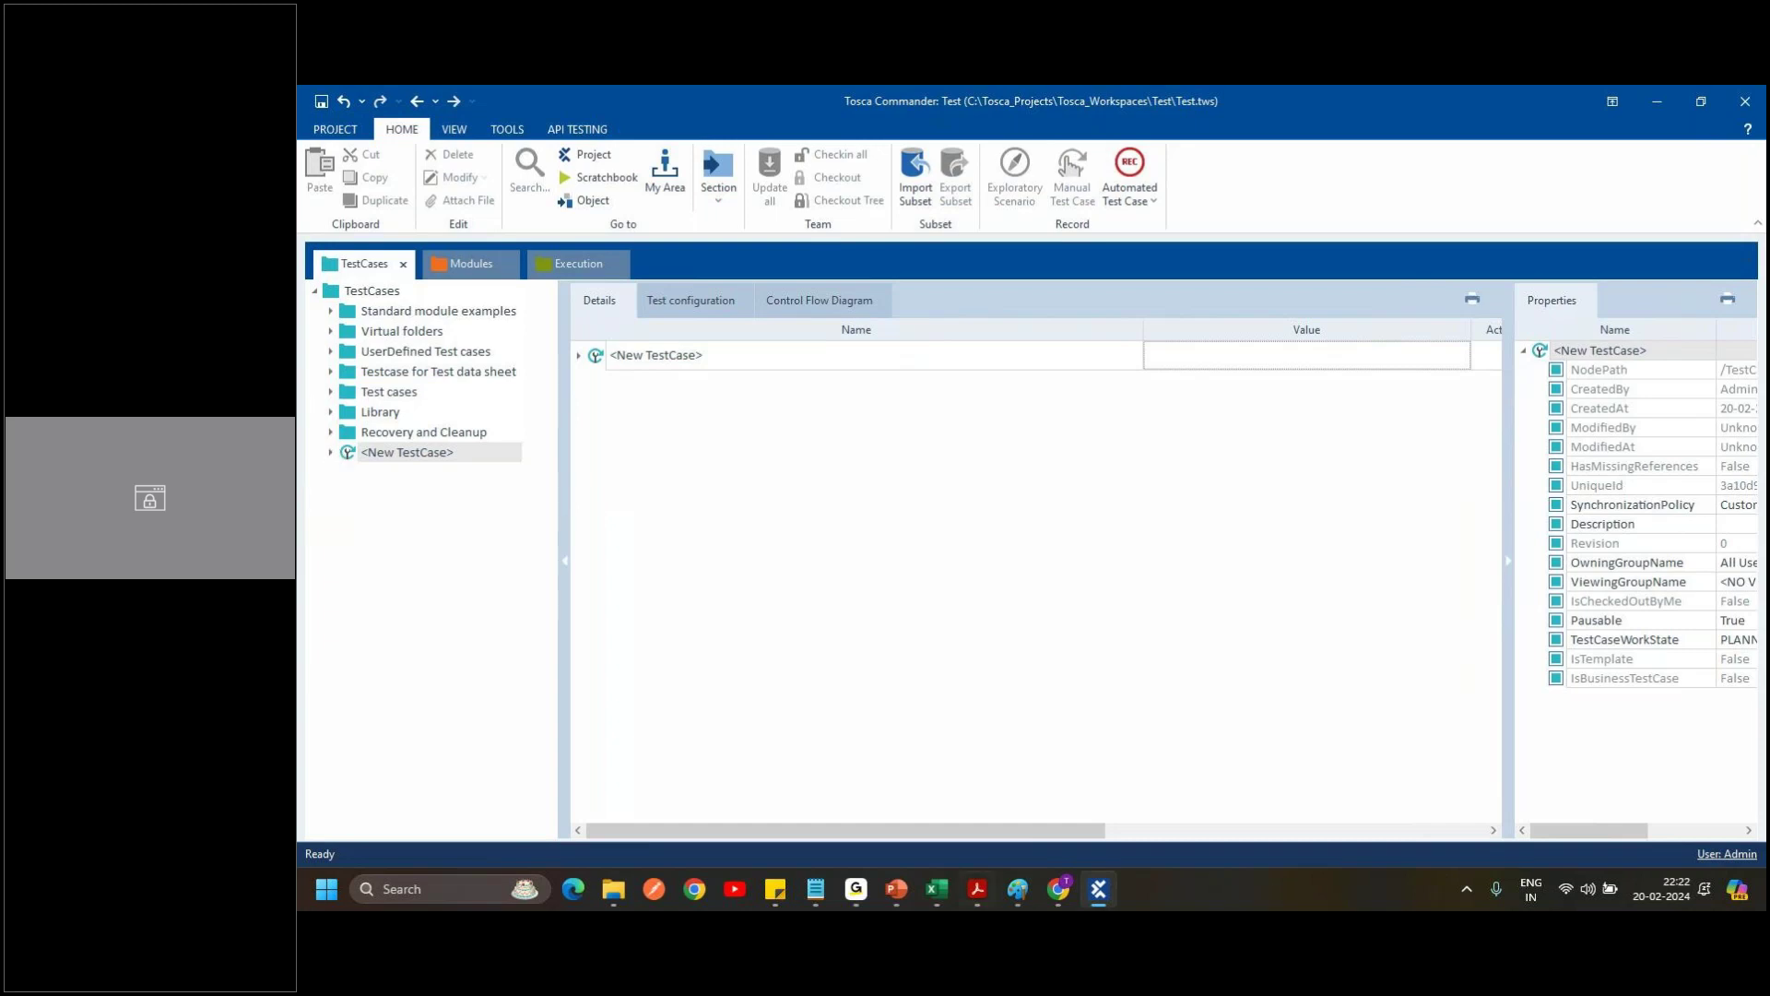
pyautogui.click(855, 887)
pyautogui.click(889, 842)
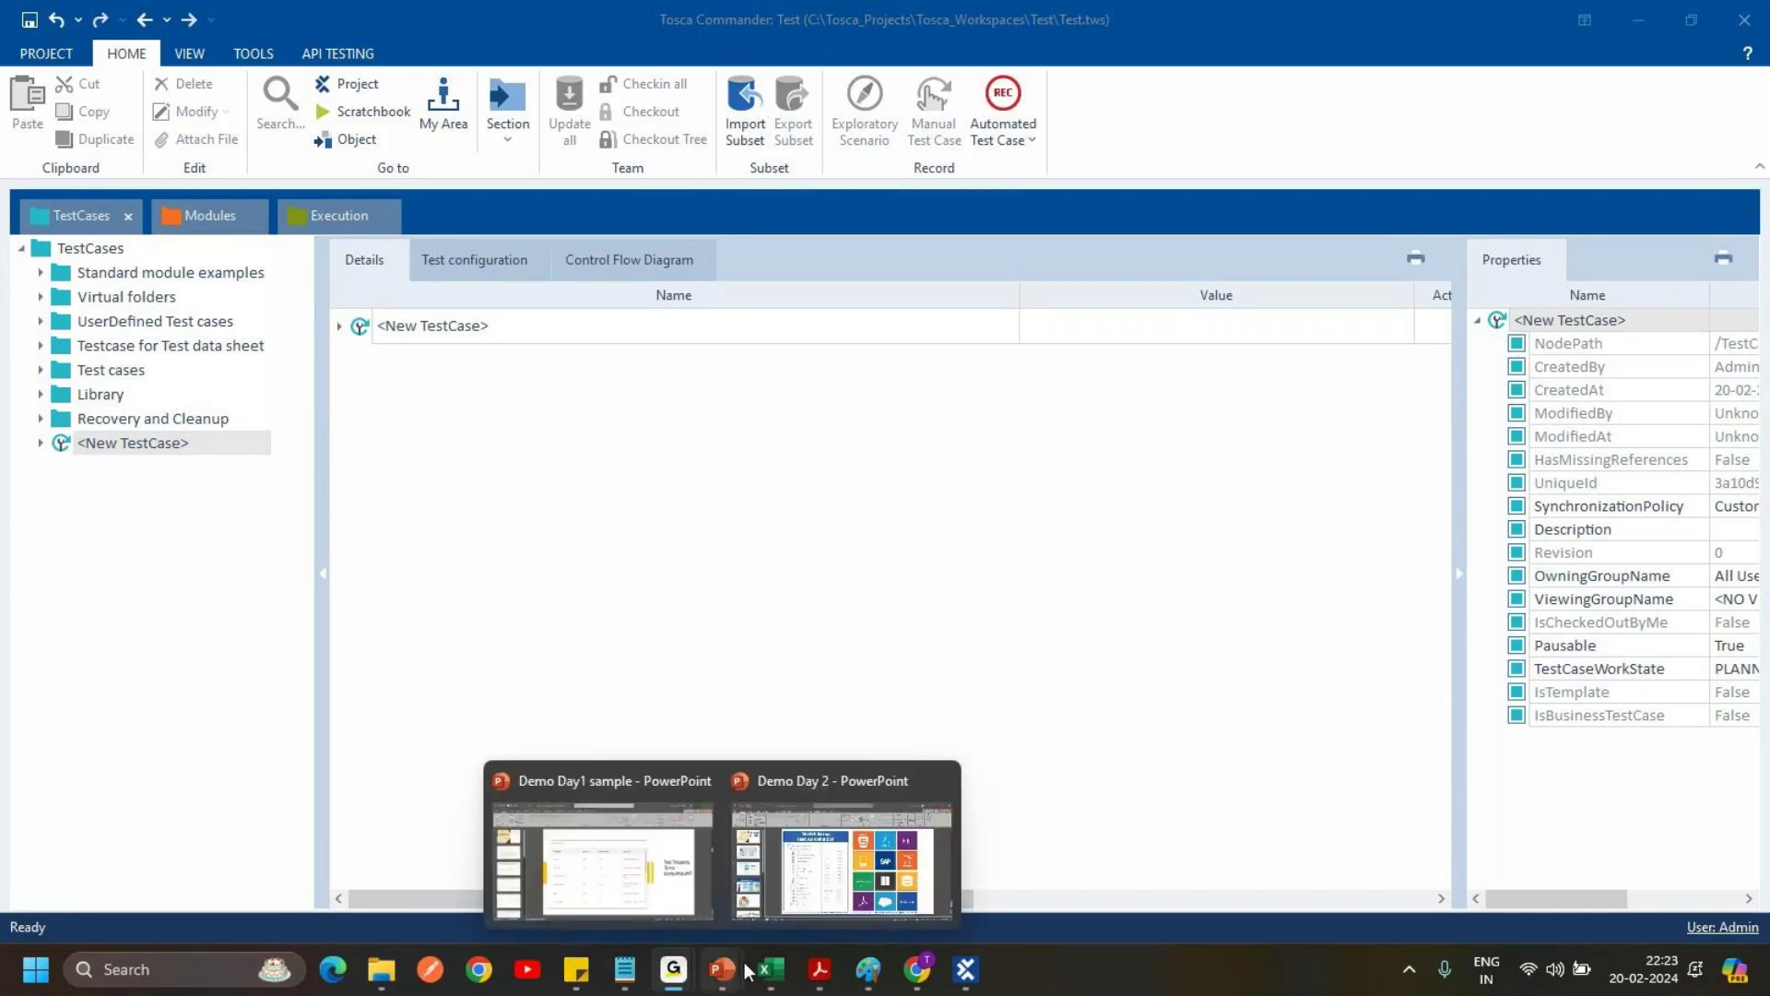
pyautogui.moveTo(977, 971)
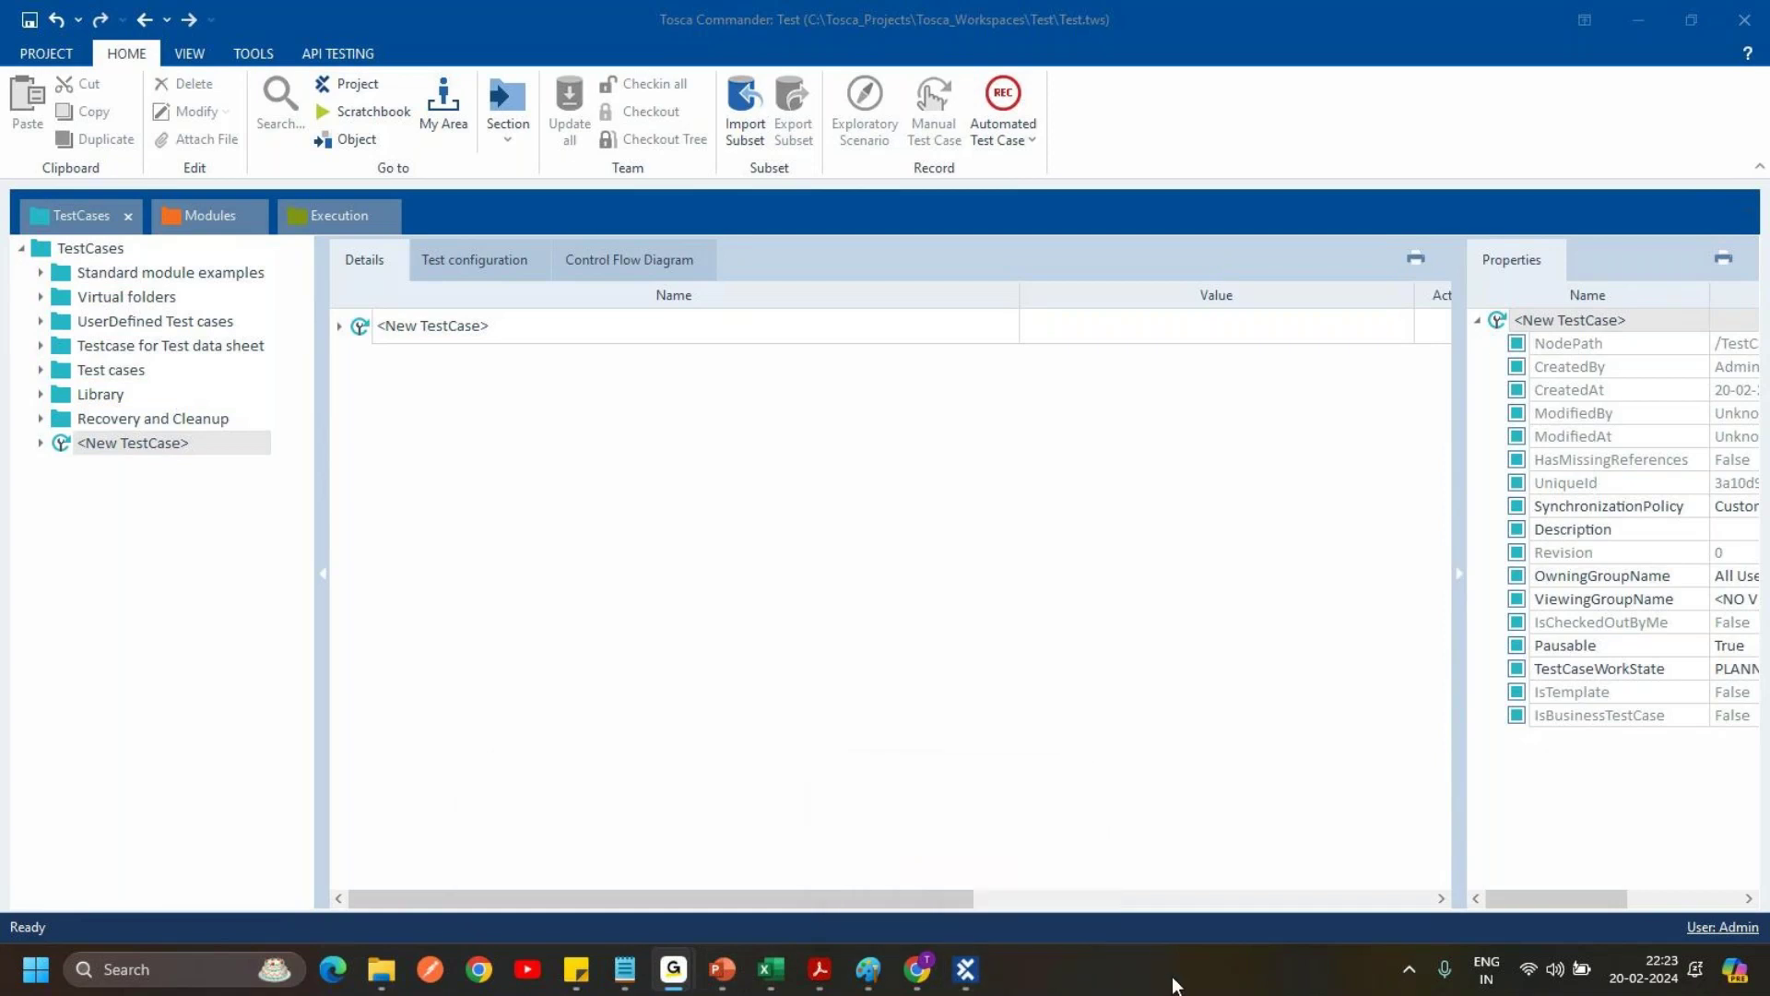